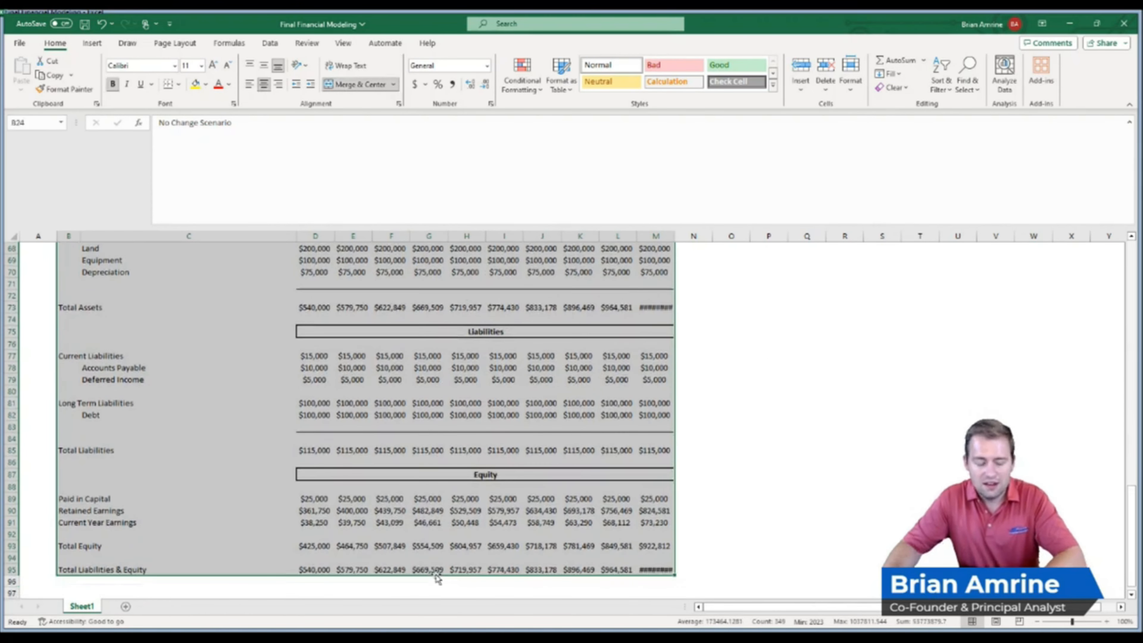
Copy the entire No Change Scenario block and paste a duplicate starting at cell P24
{"action": "key", "text": "ctrl+c"}
{"action": "scroll", "coordinate": [1075, 520], "scroll_direction": "up", "scroll_amount": 20}
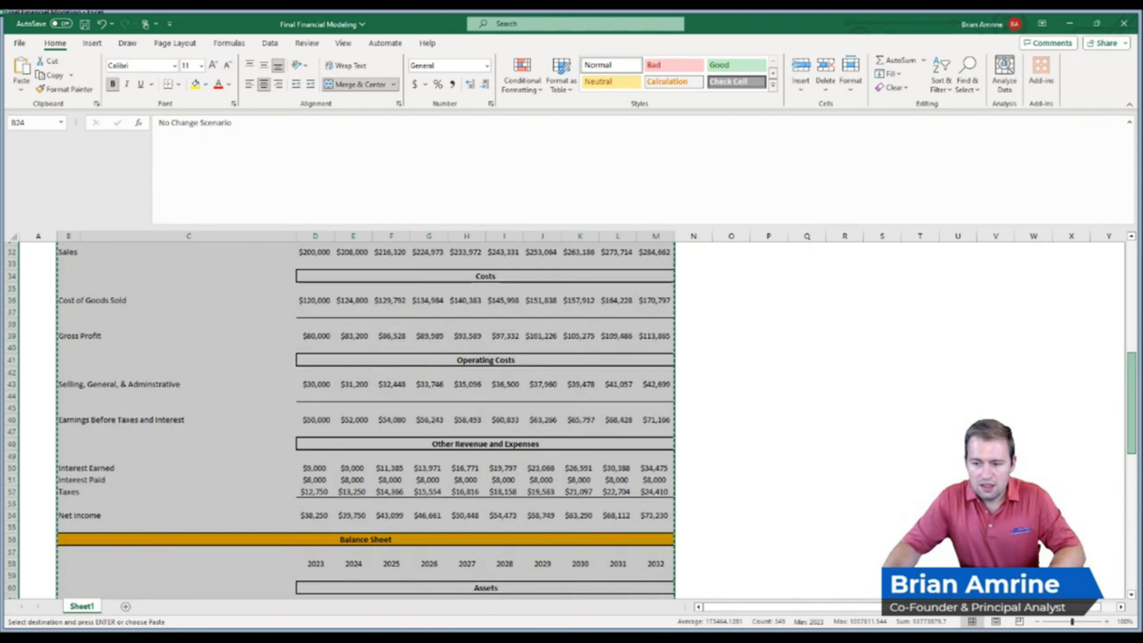
{"action": "scroll", "coordinate": [1075, 520], "scroll_direction": "down", "scroll_amount": 3}
{"action": "left_click", "coordinate": [725, 403]}
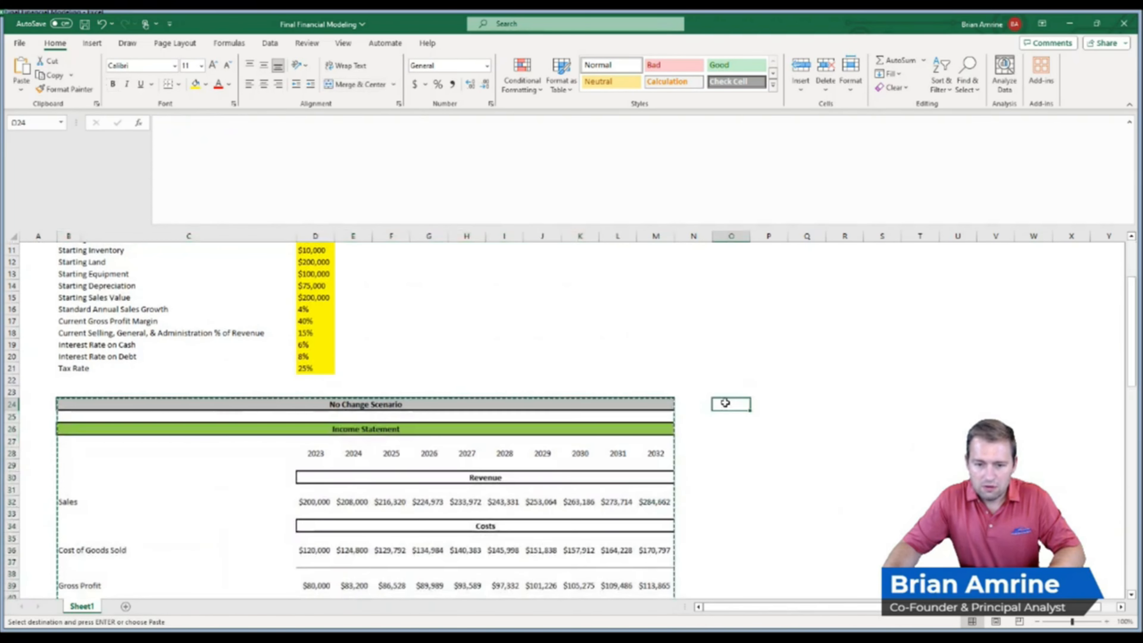
{"action": "left_click", "coordinate": [760, 404]}
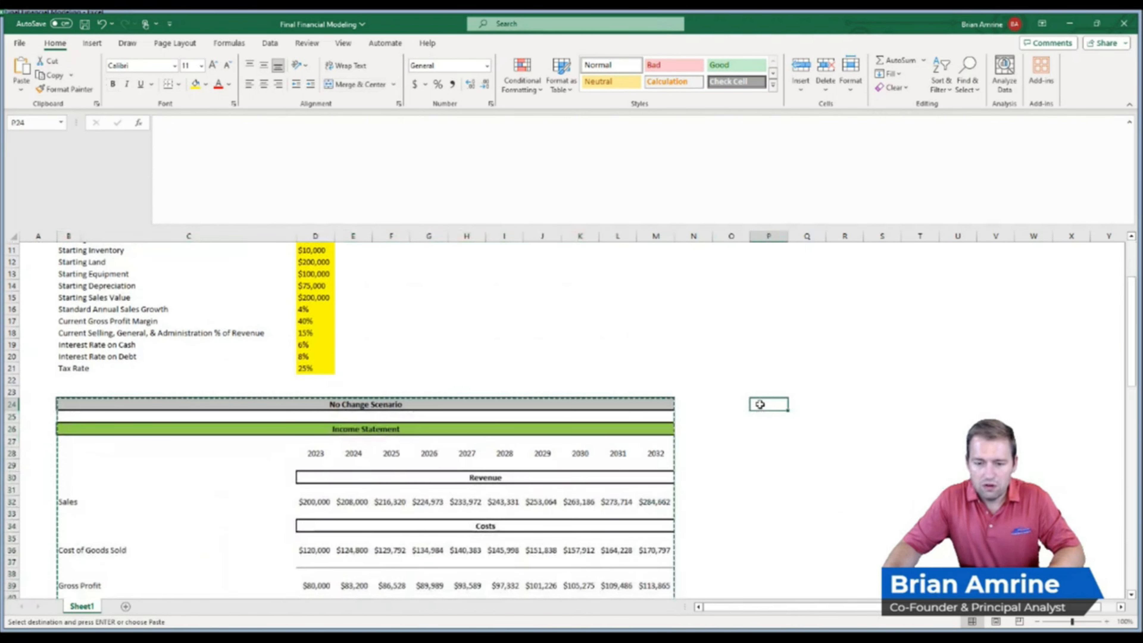
{"action": "key", "text": "ctrl+v"}
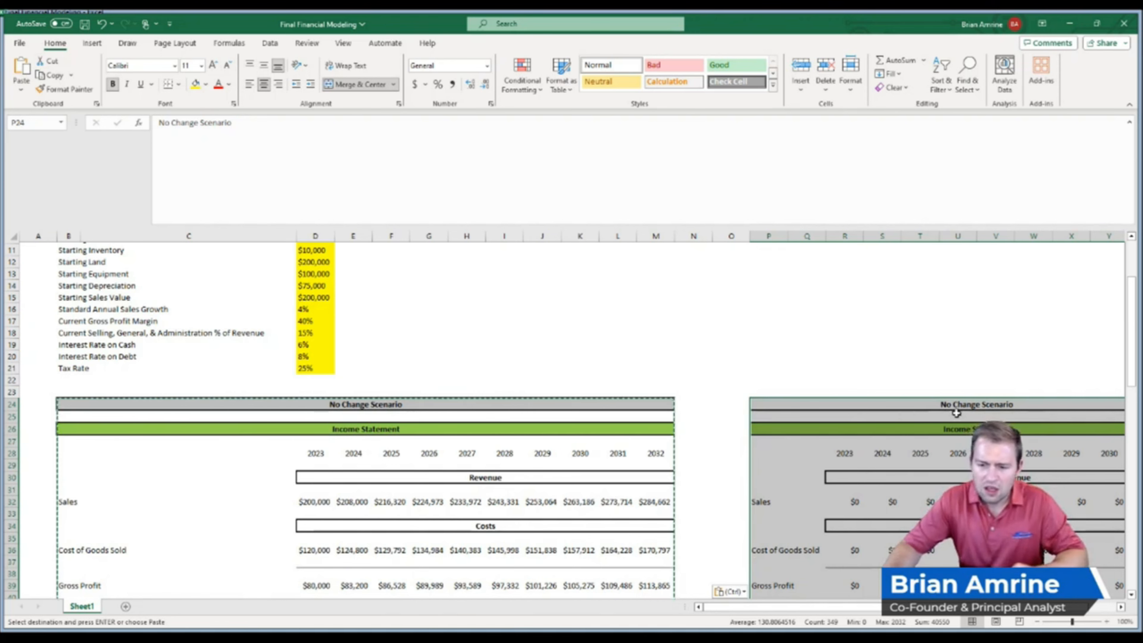
Retitle the duplicated block as "Investment Scenario"
{"action": "left_click", "coordinate": [960, 405]}
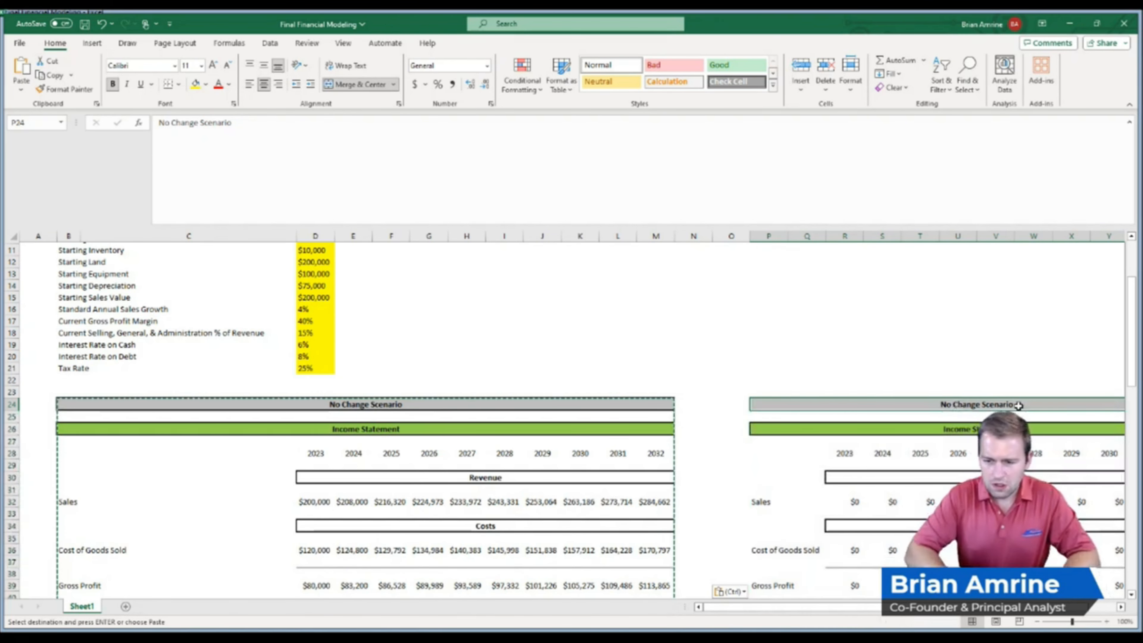
{"action": "type", "text": "Change"}
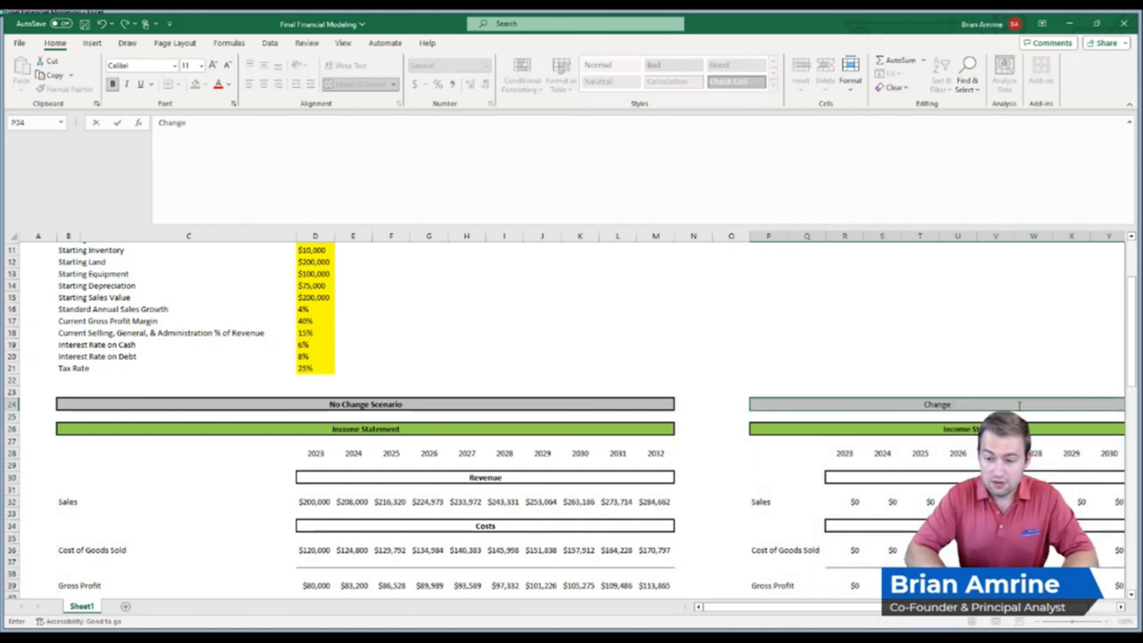
{"action": "key", "text": "BackSpace"}
{"action": "key", "text": "BackSpace"}
{"action": "key", "text": "BackSpace"}
{"action": "key", "text": "BackSpace"}
{"action": "key", "text": "BackSpace"}
{"action": "type", "text": "Investment Scenario"}
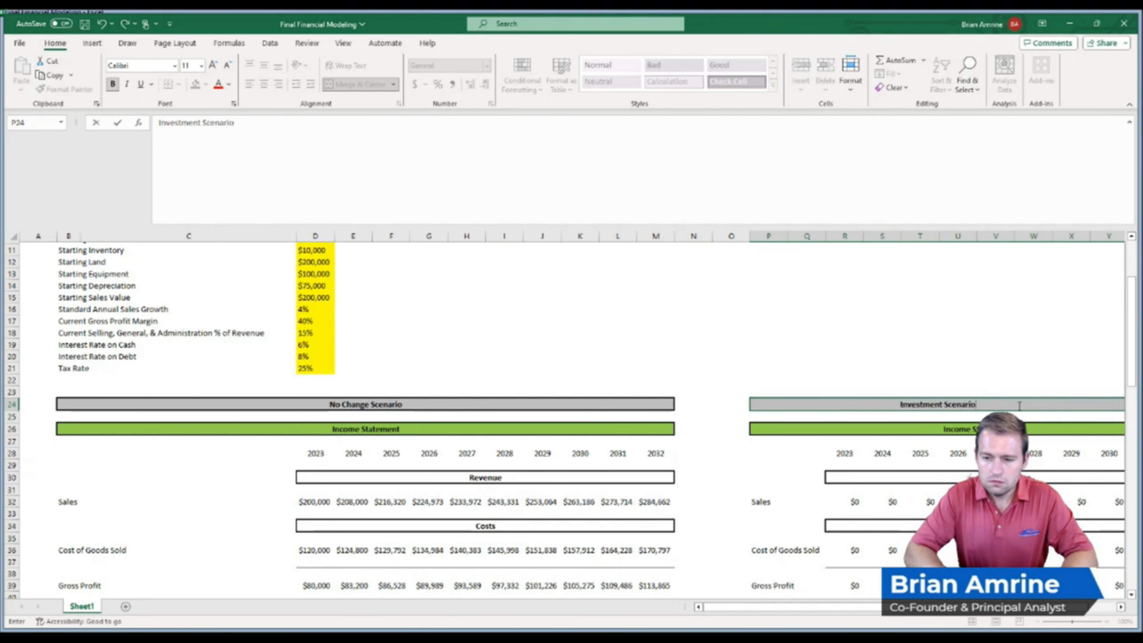
{"action": "key", "text": "Return"}
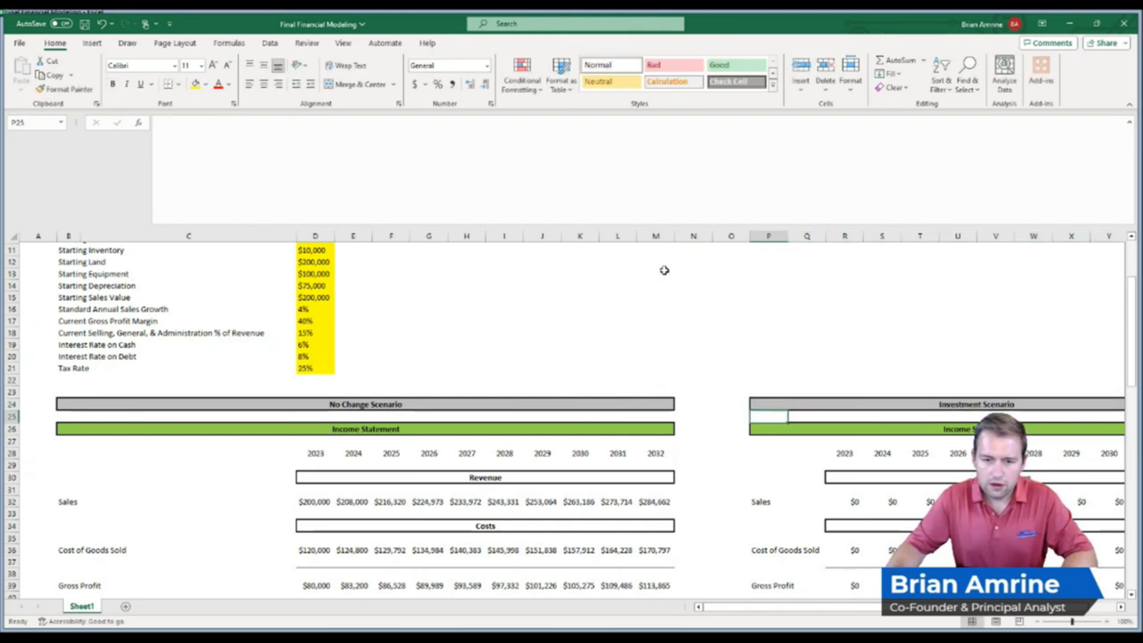
Widen columns D through M of the No Change Scenario so the 2032 totals show as full values
{"action": "left_click_drag", "start_coordinate": [1136, 288], "coordinate": [1135, 493]}
{"action": "left_click_drag", "start_coordinate": [656, 236], "coordinate": [315, 236]}
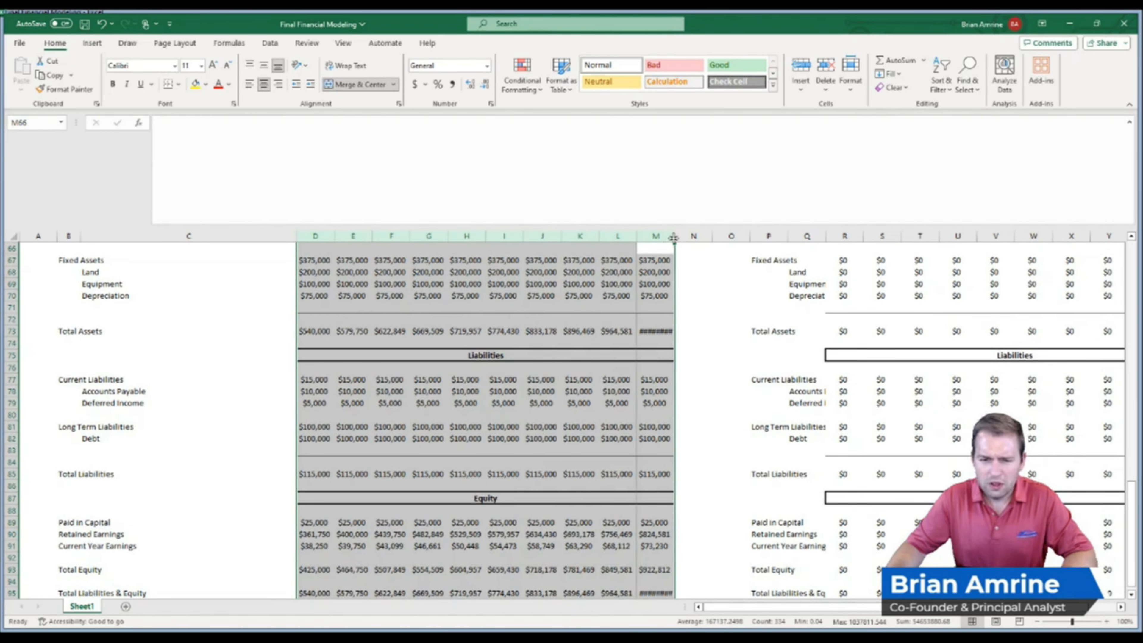
{"action": "left_click_drag", "start_coordinate": [673, 237], "coordinate": [677, 236]}
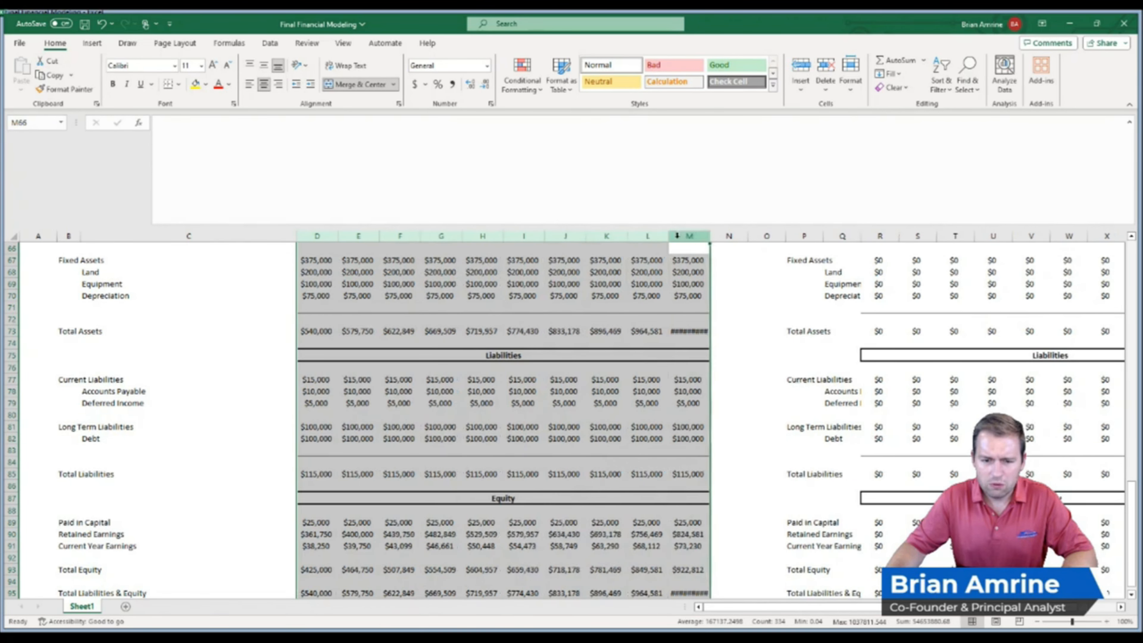
{"action": "left_click_drag", "start_coordinate": [710, 236], "coordinate": [713, 234]}
{"action": "left_click", "coordinate": [712, 235]}
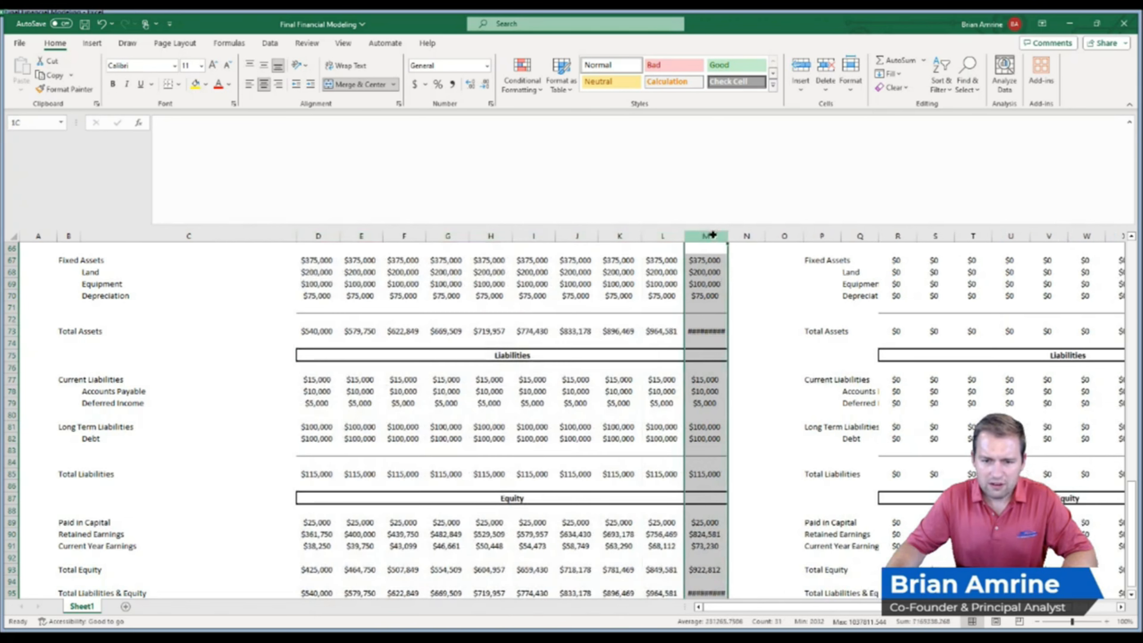
{"action": "left_click_drag", "start_coordinate": [318, 236], "coordinate": [729, 234]}
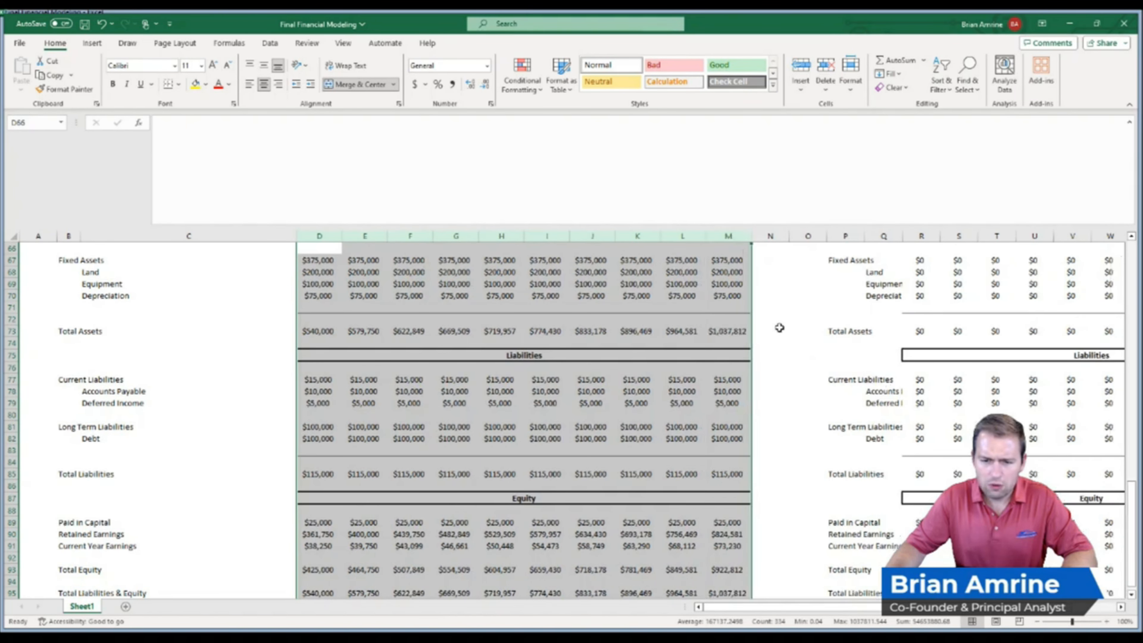
{"action": "left_click", "coordinate": [722, 332]}
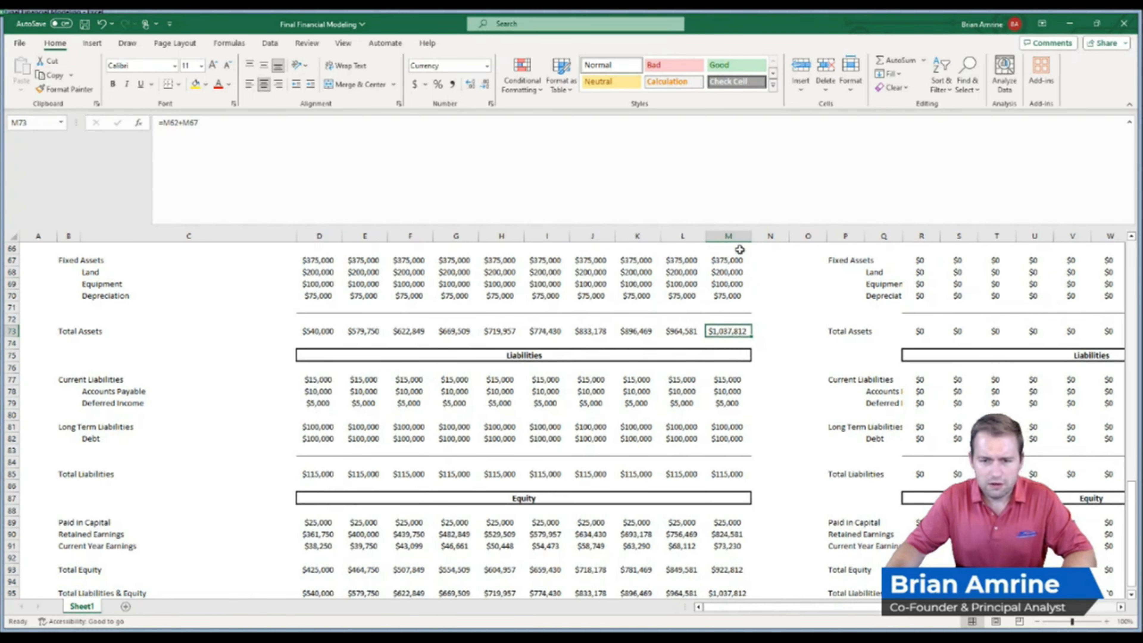
Link the Investment Scenario's 2023 Sales cell to the Starting Sales Value input with =D15
{"action": "left_click_drag", "start_coordinate": [817, 606], "coordinate": [929, 616]}
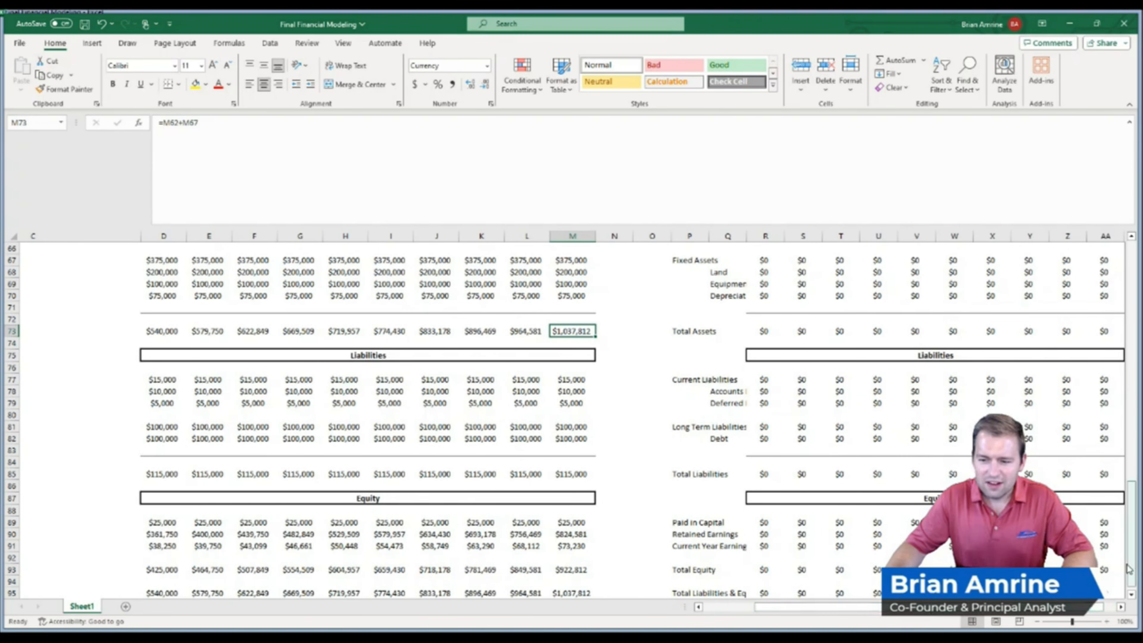
{"action": "scroll", "coordinate": [929, 615], "scroll_direction": "up", "scroll_amount": 10}
{"action": "scroll", "coordinate": [301, 418], "scroll_direction": "up", "scroll_amount": 8}
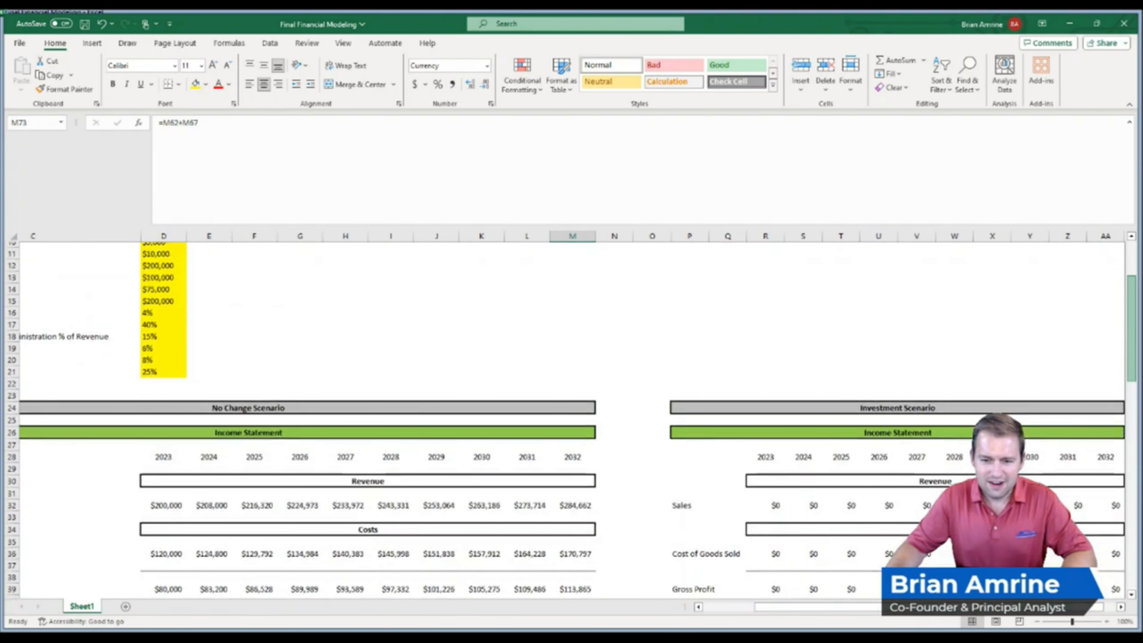
{"action": "scroll", "coordinate": [301, 419], "scroll_direction": "down", "scroll_amount": 1}
{"action": "scroll", "coordinate": [301, 419], "scroll_direction": "down", "scroll_amount": 1}
{"action": "scroll", "coordinate": [302, 419], "scroll_direction": "up", "scroll_amount": 4}
{"action": "scroll", "coordinate": [301, 418], "scroll_direction": "down", "scroll_amount": 4}
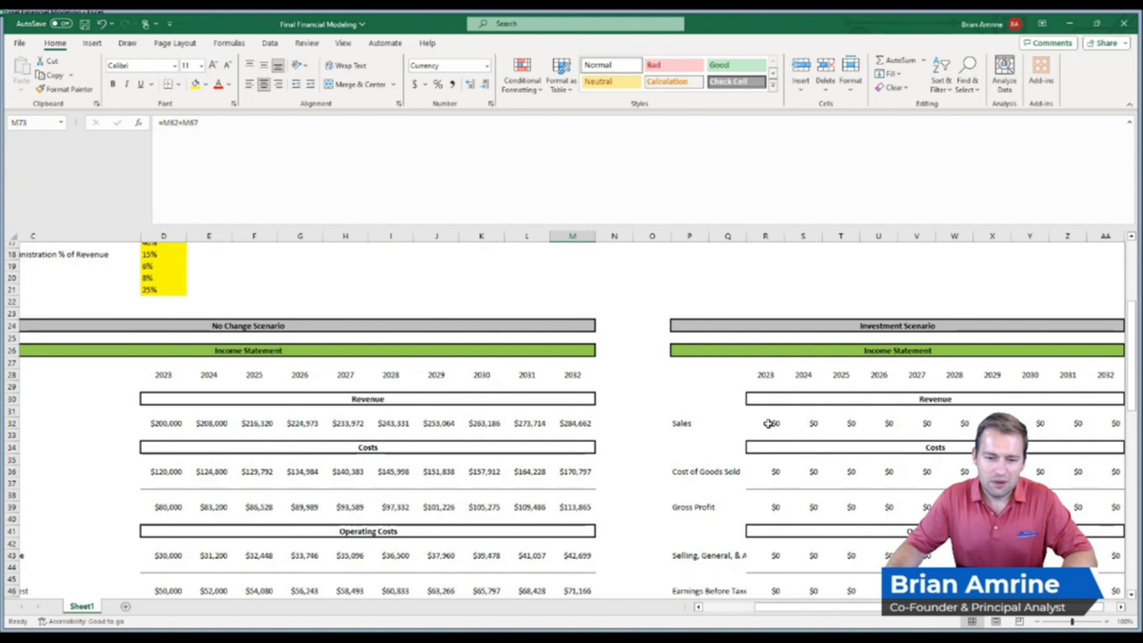
{"action": "left_click", "coordinate": [768, 423]}
{"action": "type", "text": "=R15"}
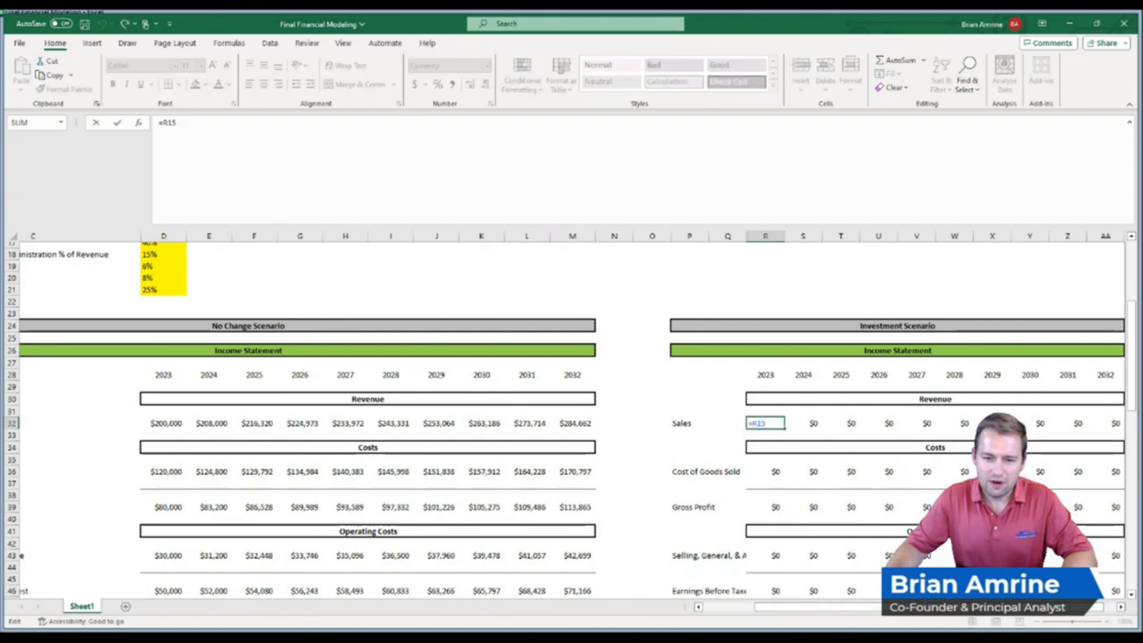
{"action": "scroll", "coordinate": [888, 551], "scroll_direction": "up", "scroll_amount": 5}
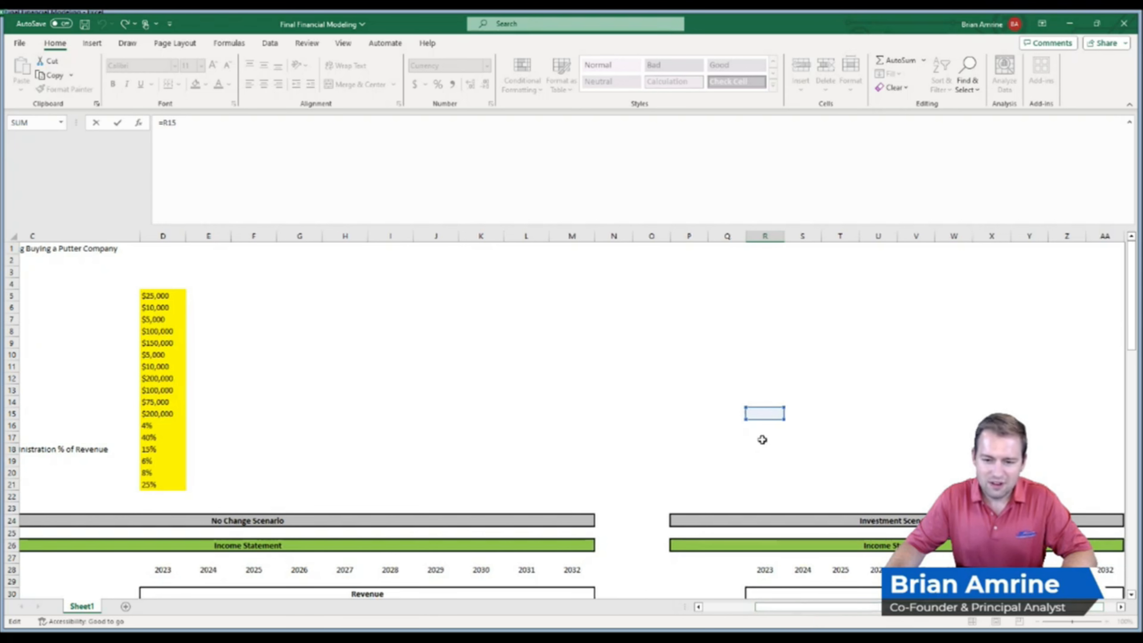
{"action": "left_click_drag", "start_coordinate": [763, 421], "coordinate": [180, 414]}
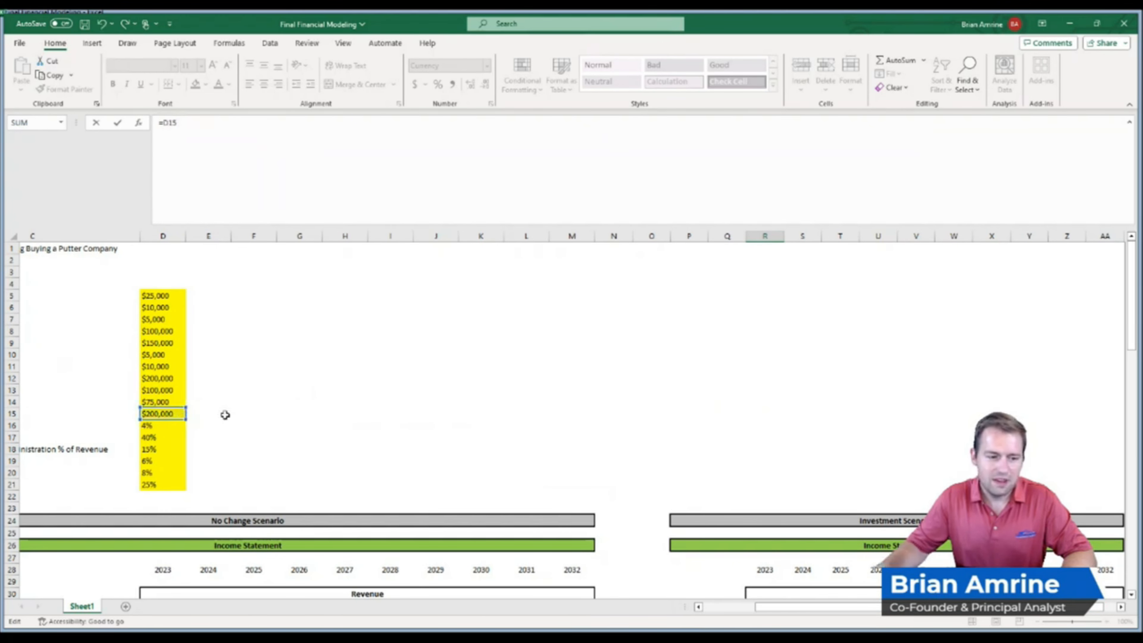
{"action": "key", "text": "Return"}
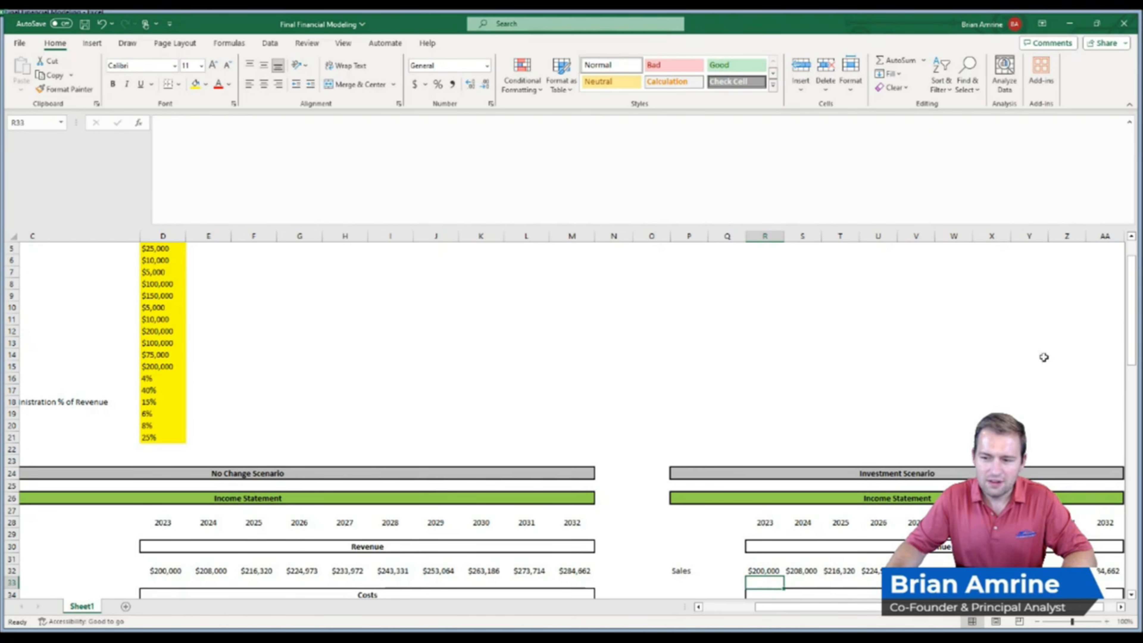
Review the Investment Scenario's 2023 formulas for cost of goods sold, gross profit, SG&A and earnings before taxes
{"action": "left_click_drag", "start_coordinate": [1134, 329], "coordinate": [1129, 386]}
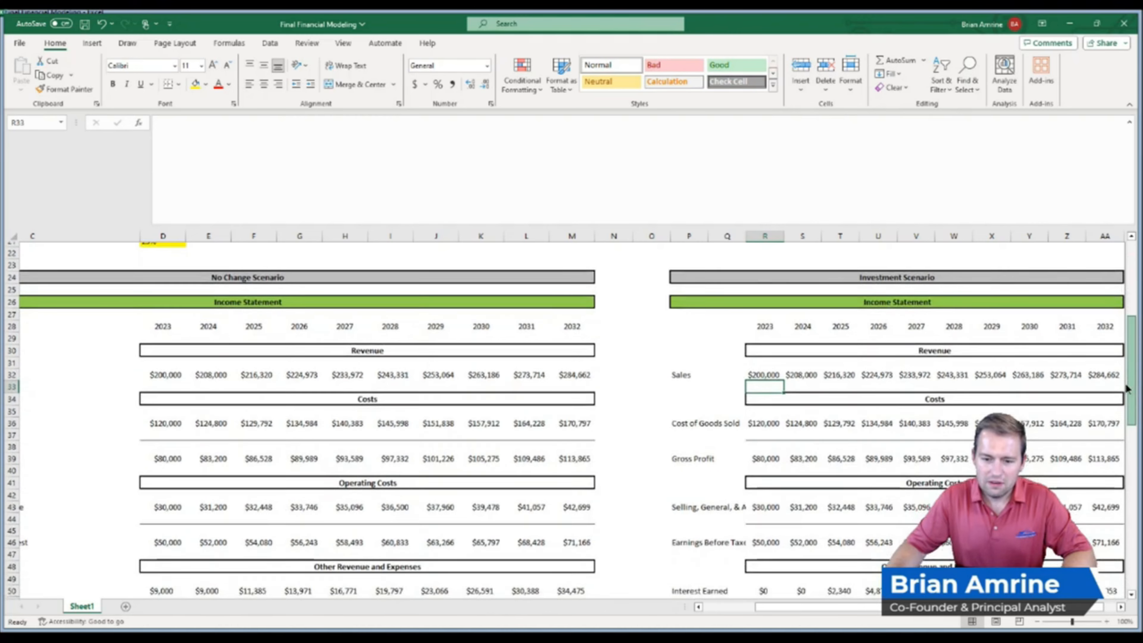
{"action": "left_click", "coordinate": [768, 421]}
{"action": "double_click", "coordinate": [768, 422]}
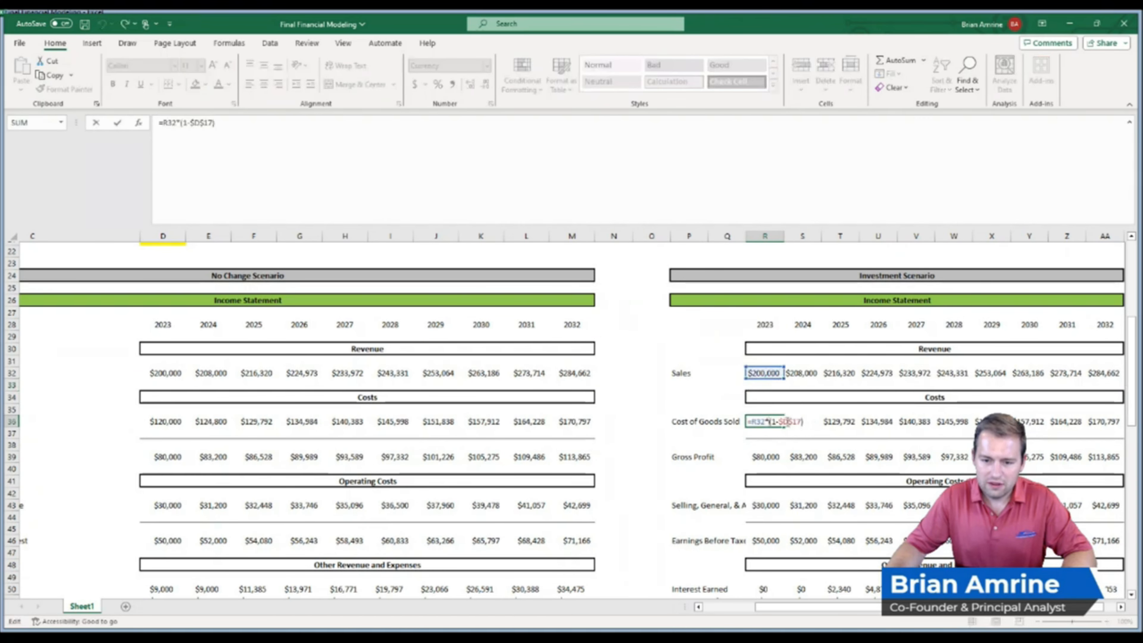
{"action": "key", "text": "Return"}
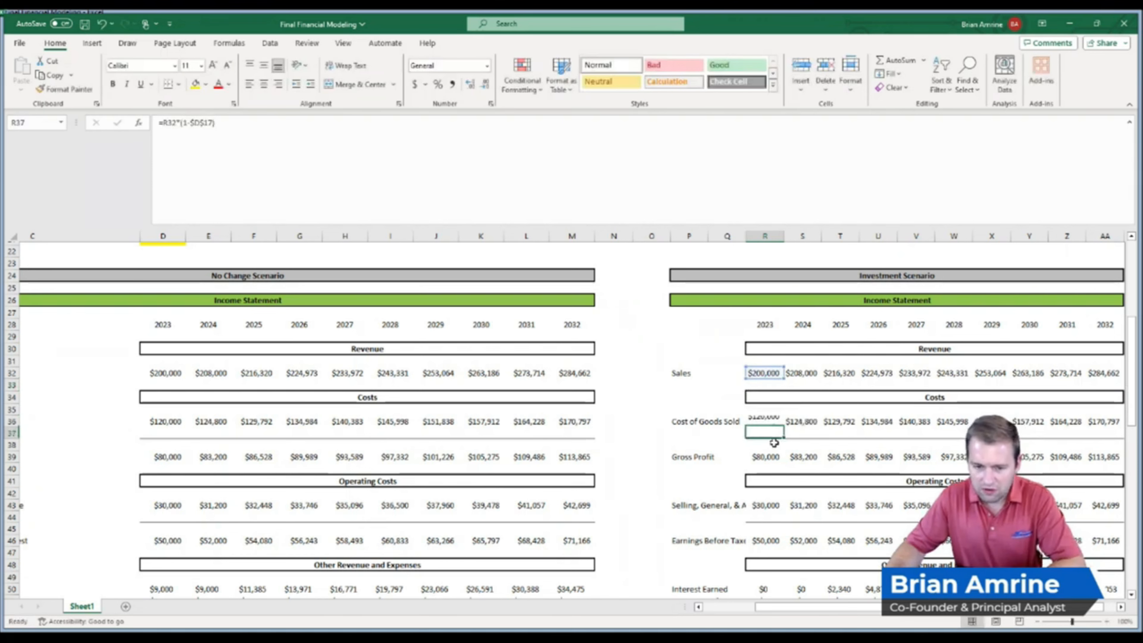
{"action": "double_click", "coordinate": [768, 457]}
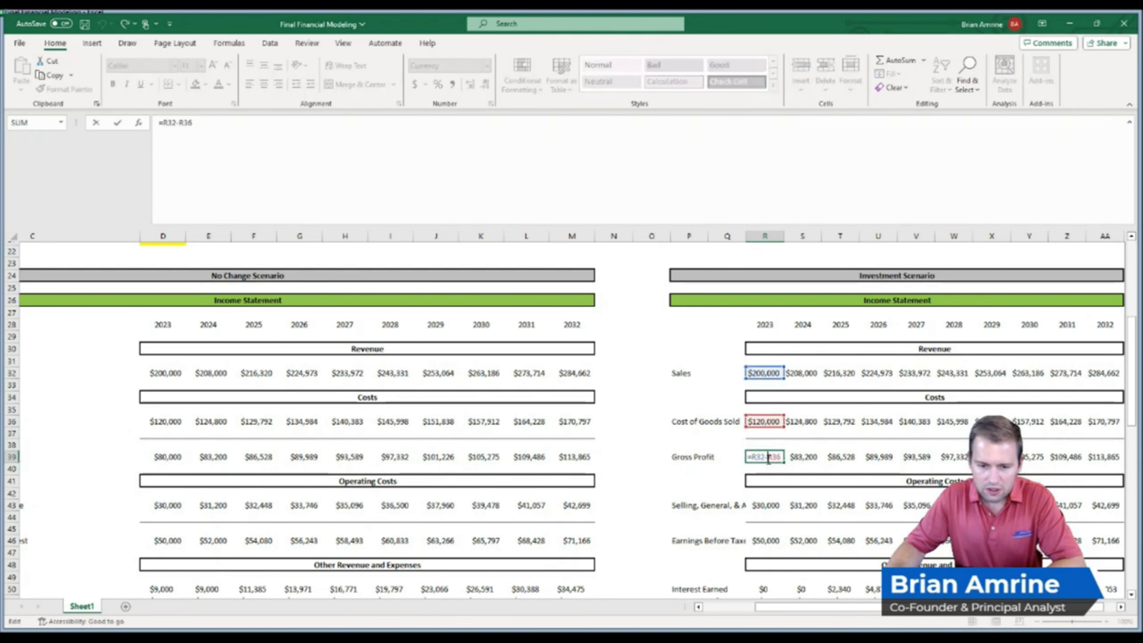
{"action": "key", "text": "Return"}
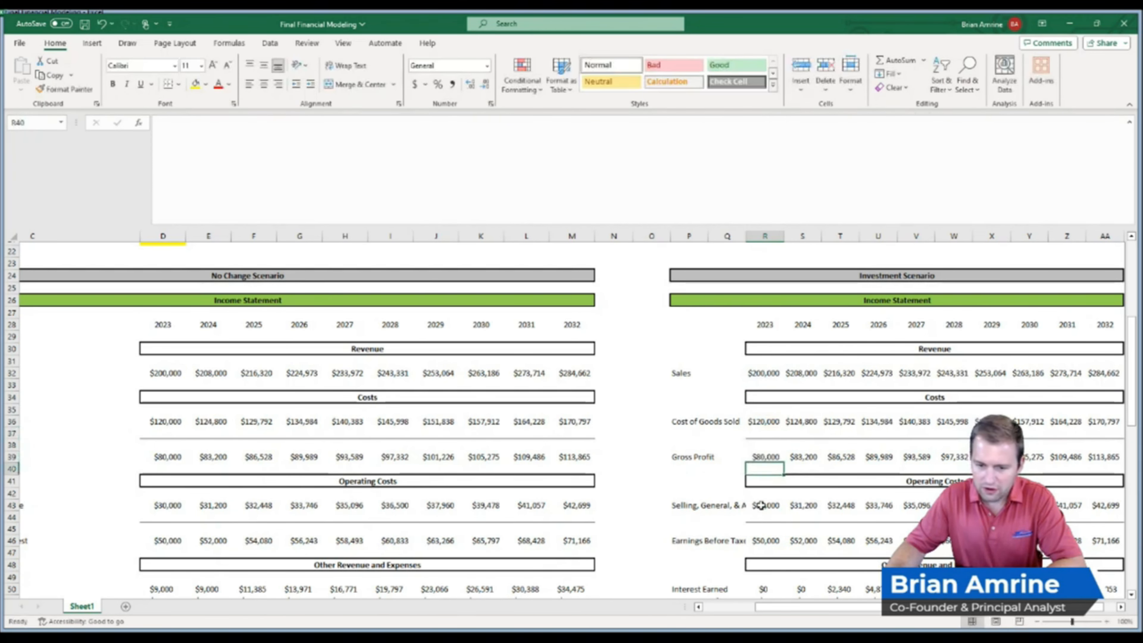
{"action": "double_click", "coordinate": [761, 505]}
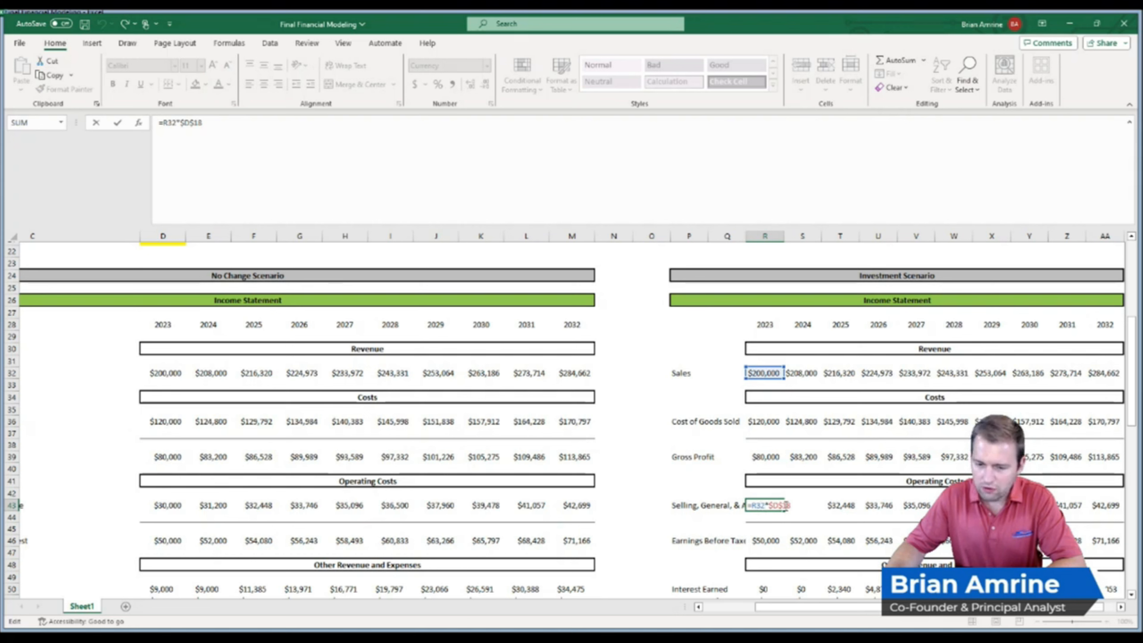
{"action": "key", "text": "Return"}
{"action": "left_click", "coordinate": [768, 540]}
{"action": "double_click", "coordinate": [769, 542]}
{"action": "key", "text": "Return"}
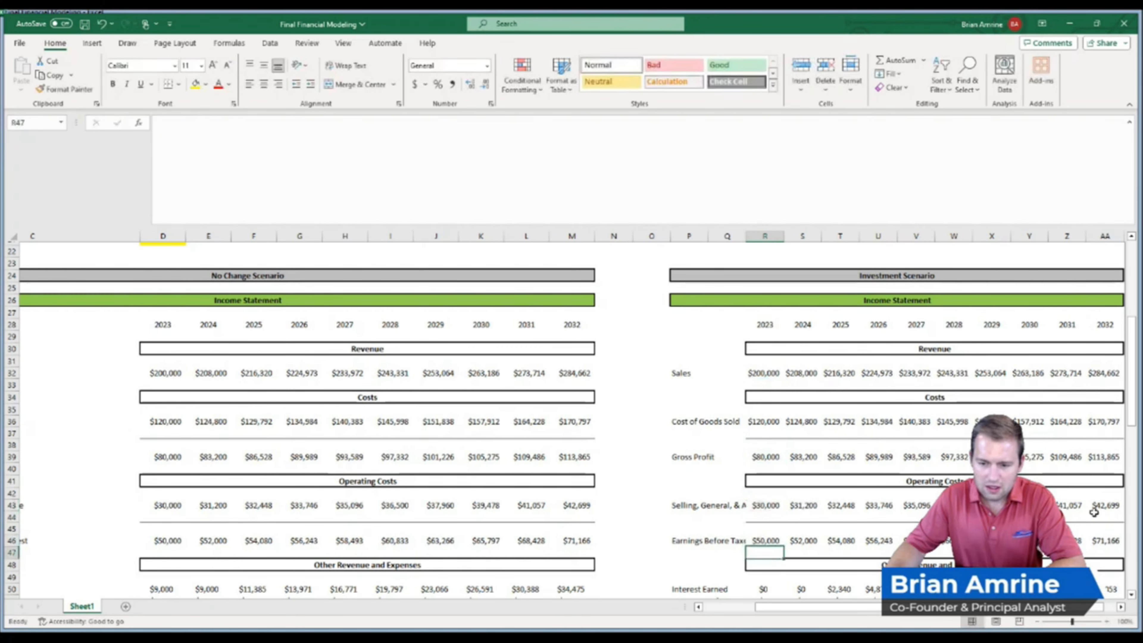
Review the Investment Scenario's 2023 formulas for interest earned, interest paid, taxes and net income
{"action": "scroll", "coordinate": [1133, 423], "scroll_direction": "down", "scroll_amount": 1}
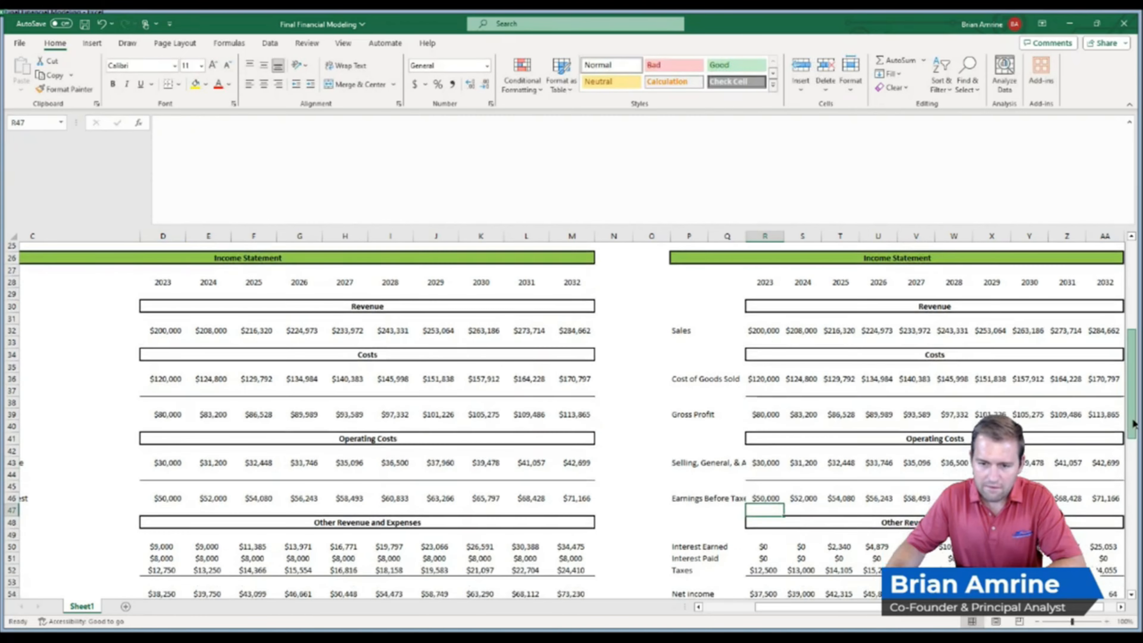
{"action": "scroll", "coordinate": [1133, 423], "scroll_direction": "down", "scroll_amount": 4}
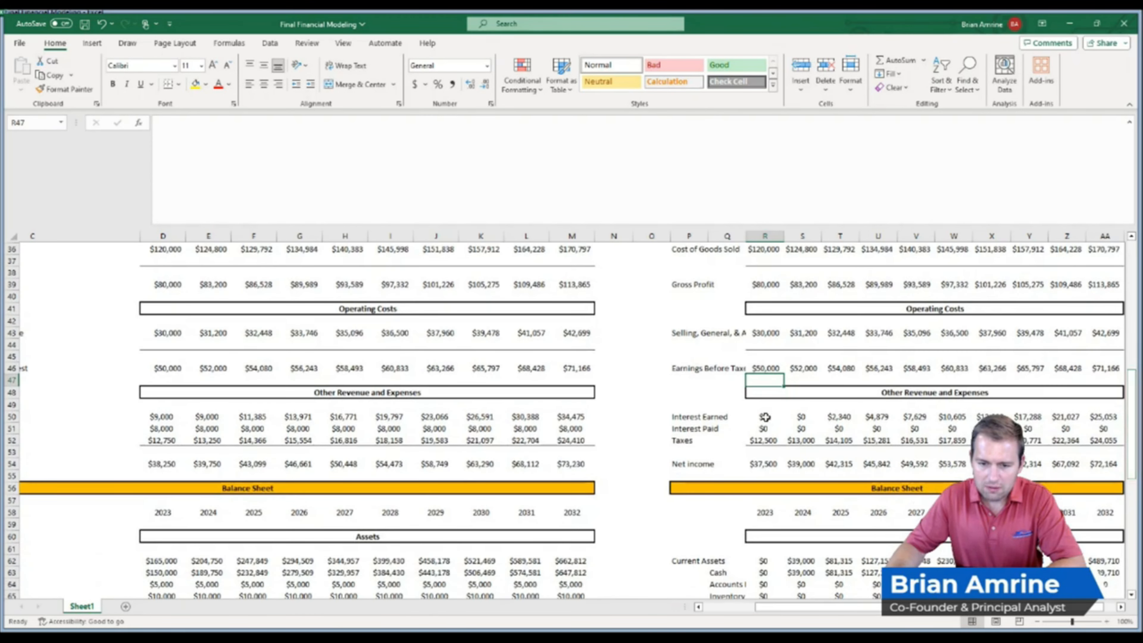
{"action": "double_click", "coordinate": [765, 416]}
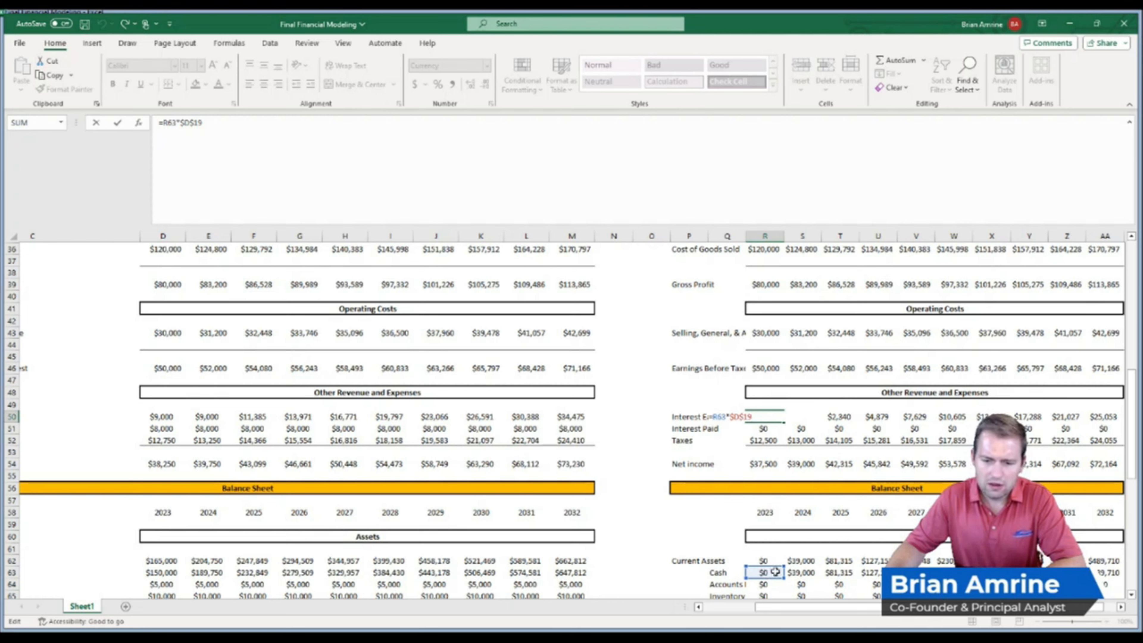
{"action": "key", "text": "Return"}
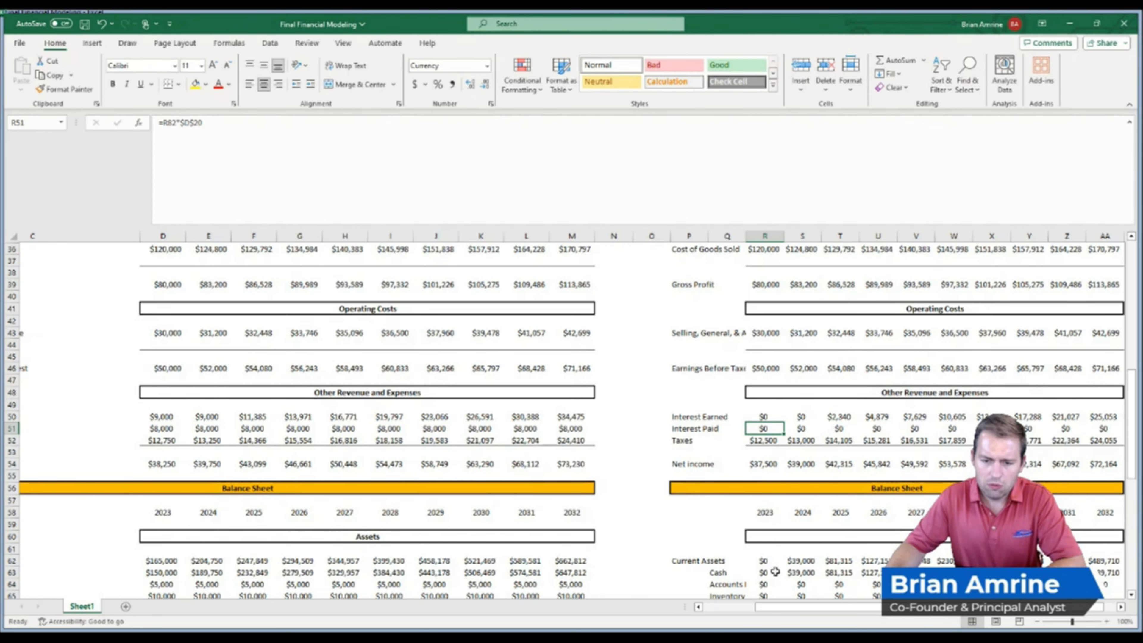
{"action": "left_click", "coordinate": [766, 436]}
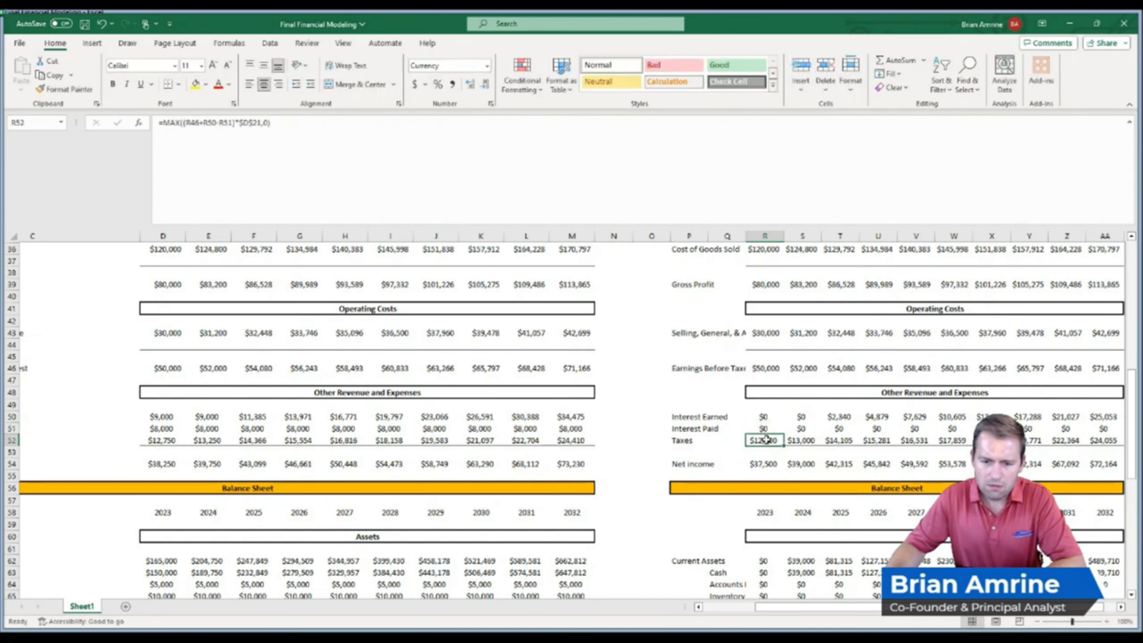
{"action": "double_click", "coordinate": [765, 439]}
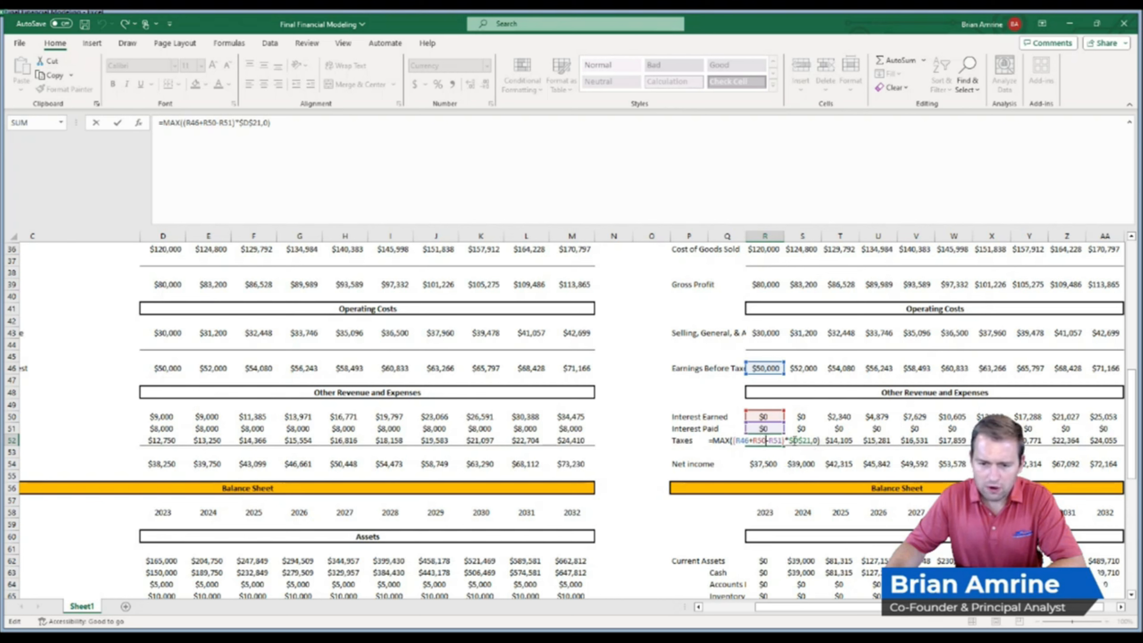
{"action": "key", "text": "Return"}
{"action": "left_click", "coordinate": [765, 464]}
{"action": "double_click", "coordinate": [764, 464]}
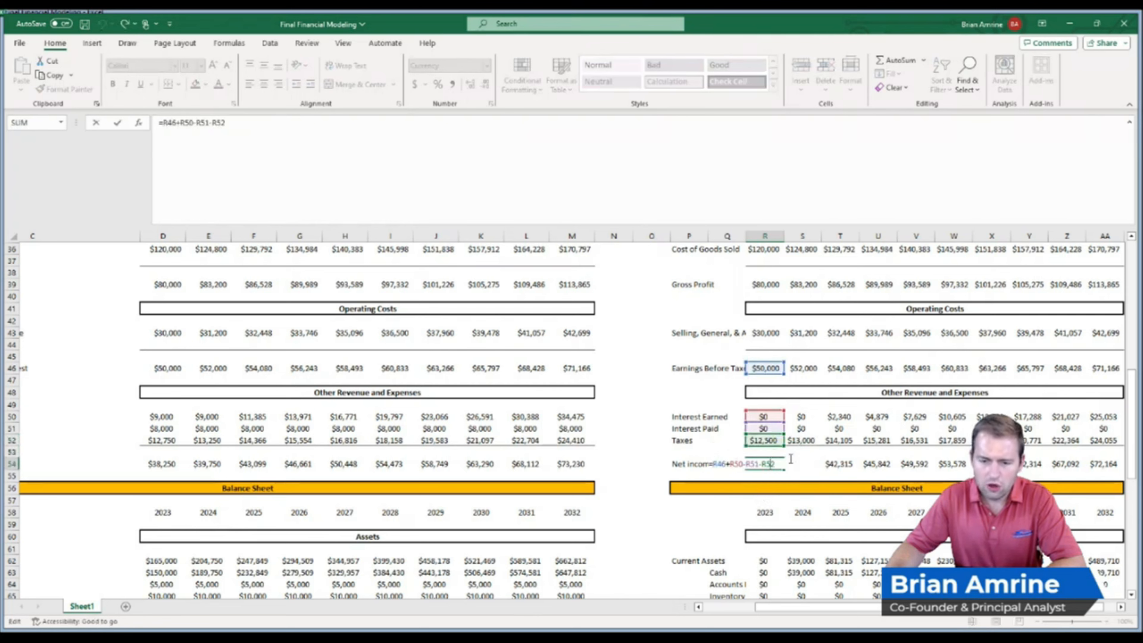
{"action": "key", "text": "Return"}
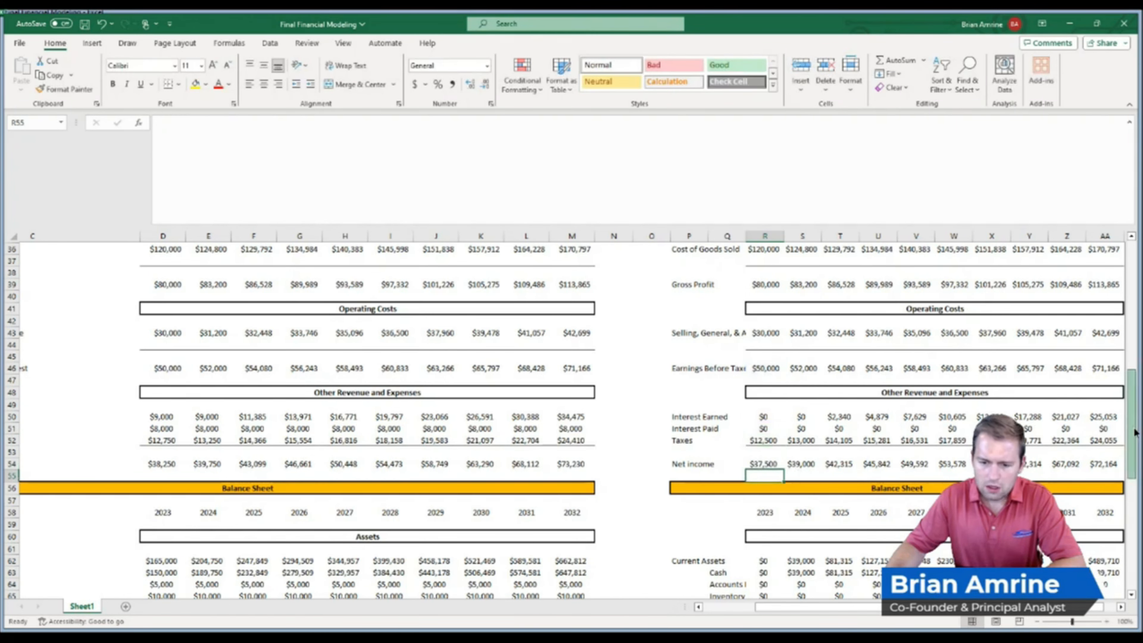
Sum Cash, Accounts Receivable and Inventory into the Investment Scenario's 2023 Current Assets with AutoSum
{"action": "scroll", "coordinate": [1135, 432], "scroll_direction": "down", "scroll_amount": 4}
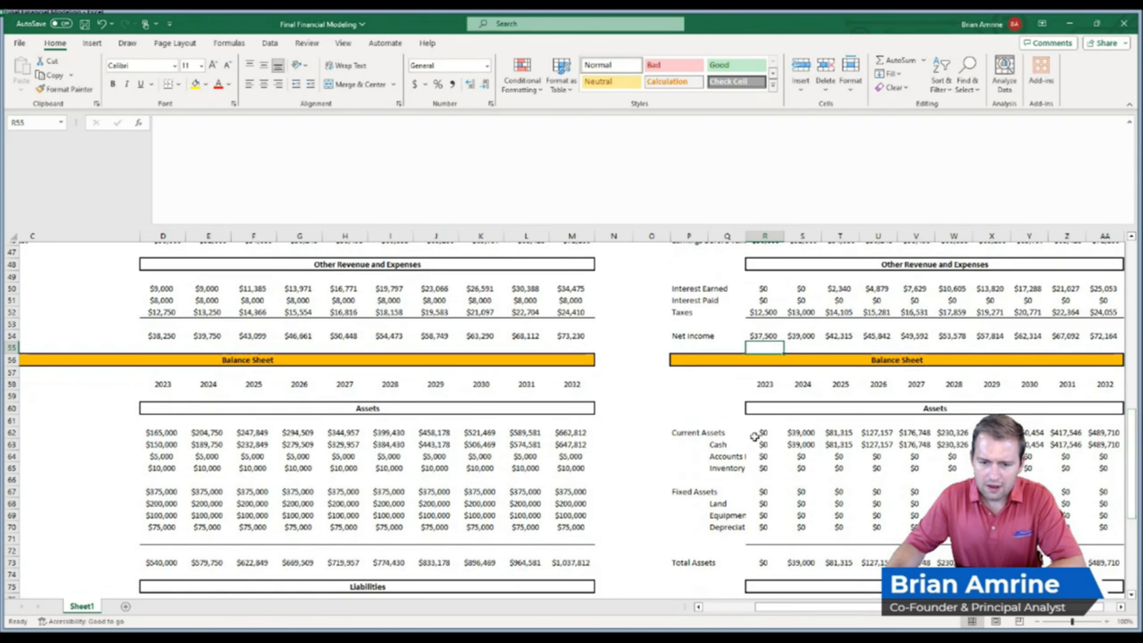
{"action": "left_click", "coordinate": [758, 432]}
{"action": "key", "text": "alt+equal"}
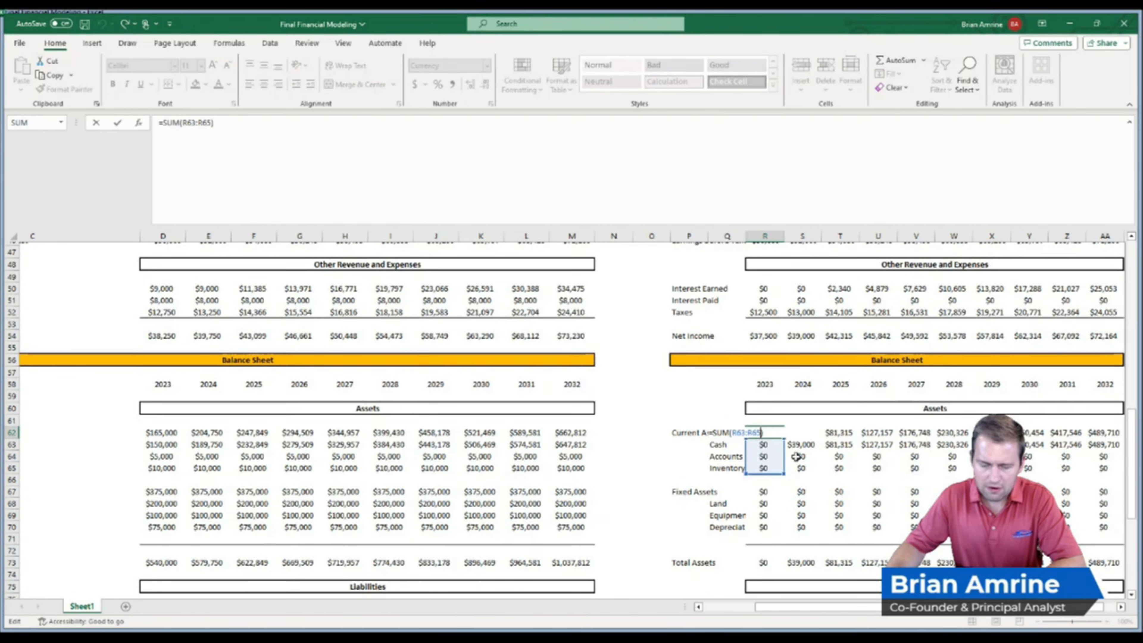
{"action": "key", "text": "Return"}
Repoint the Investment Scenario's 2023 Cash formula to the Starting Cash Value input, making it =D9
{"action": "double_click", "coordinate": [768, 443]}
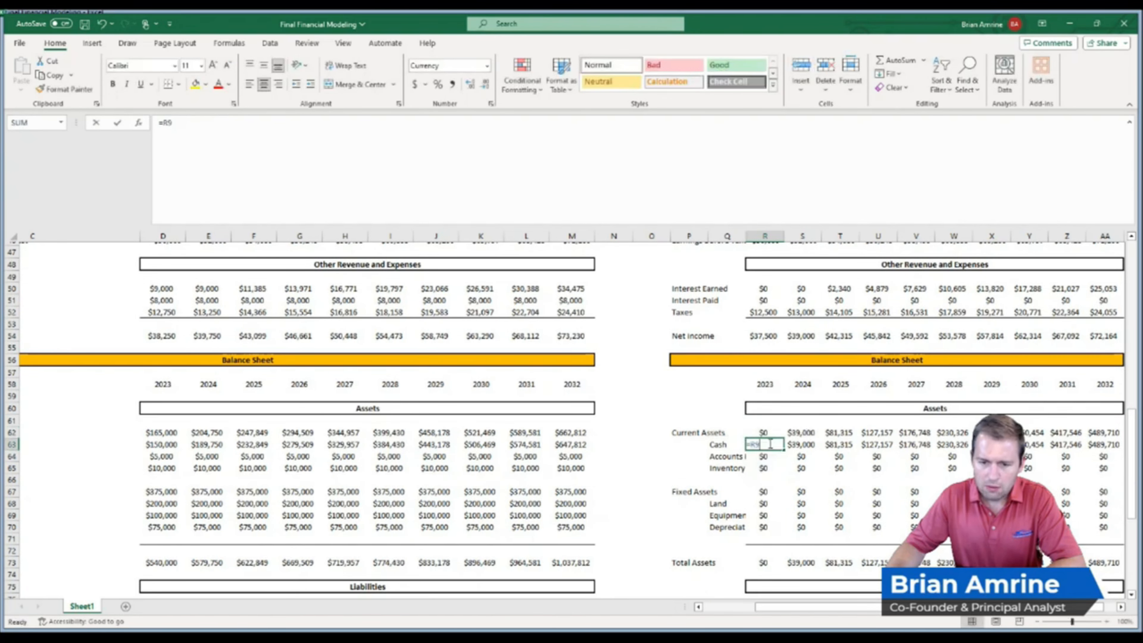
{"action": "scroll", "coordinate": [1134, 432], "scroll_direction": "up", "scroll_amount": 3}
{"action": "scroll", "coordinate": [1138, 405], "scroll_direction": "up", "scroll_amount": 12}
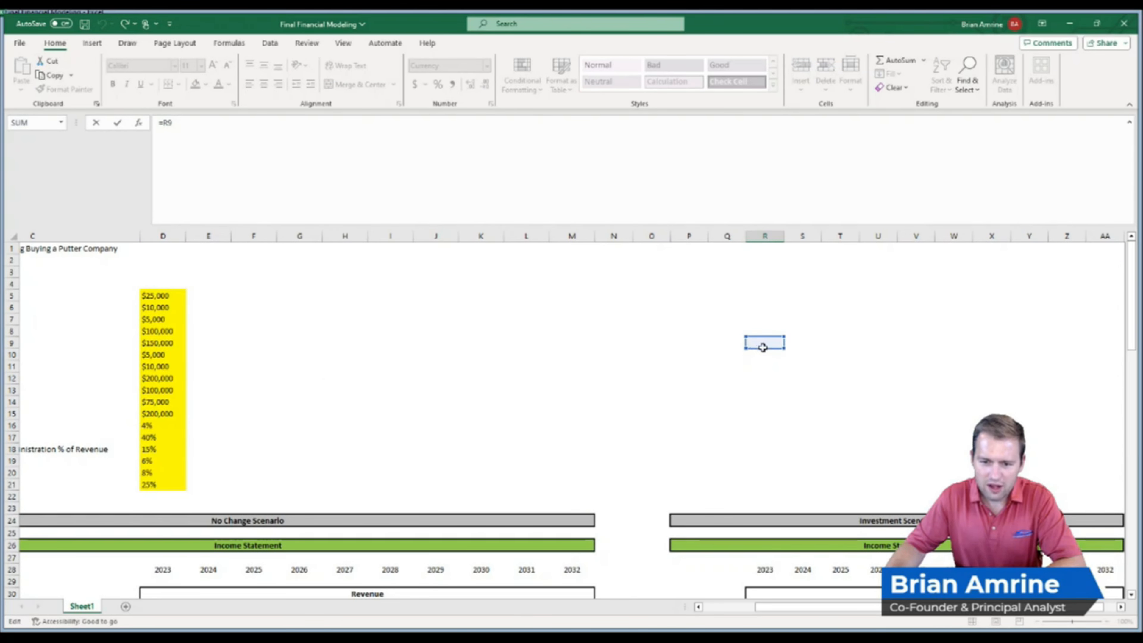
{"action": "left_click", "coordinate": [763, 347]}
{"action": "left_click_drag", "start_coordinate": [1134, 336], "coordinate": [1136, 505]}
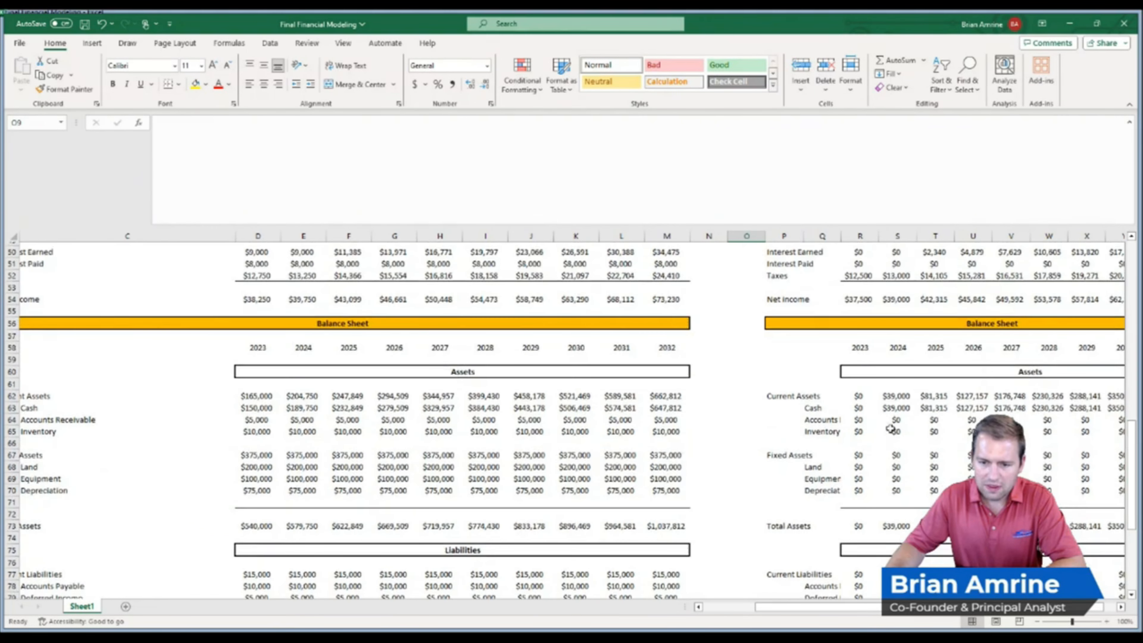
{"action": "double_click", "coordinate": [866, 407]}
{"action": "left_click_drag", "start_coordinate": [1134, 459], "coordinate": [1135, 263]}
{"action": "left_click_drag", "start_coordinate": [867, 341], "coordinate": [263, 335]}
{"action": "key", "text": "Return"}
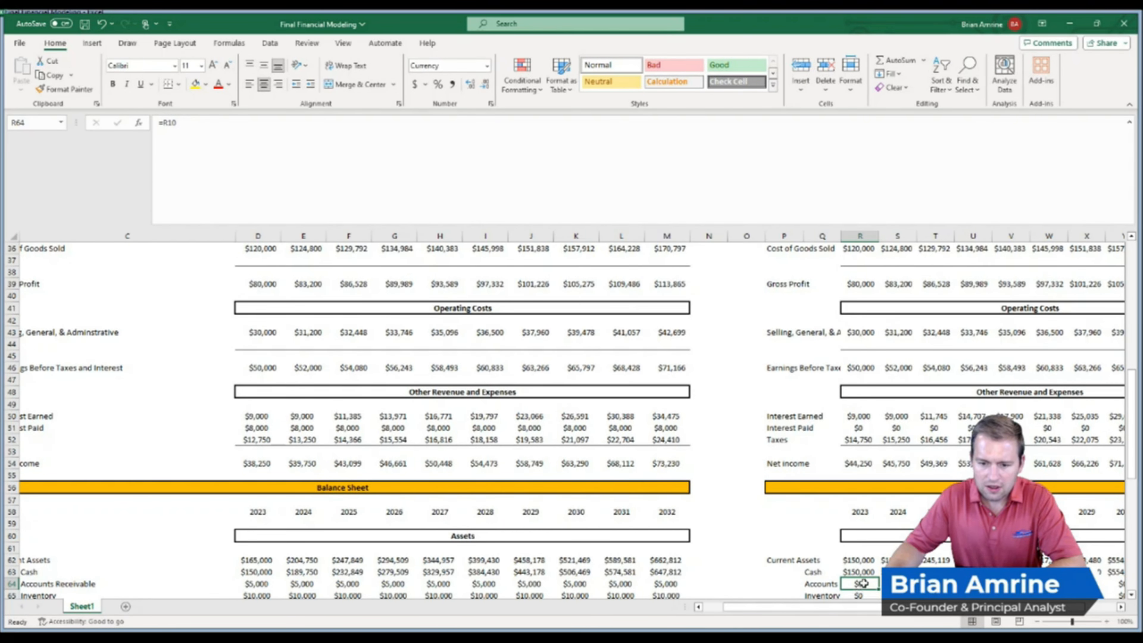
Fill the 2023 Cash formula down through Accounts Receivable and Inventory
{"action": "double_click", "coordinate": [862, 583]}
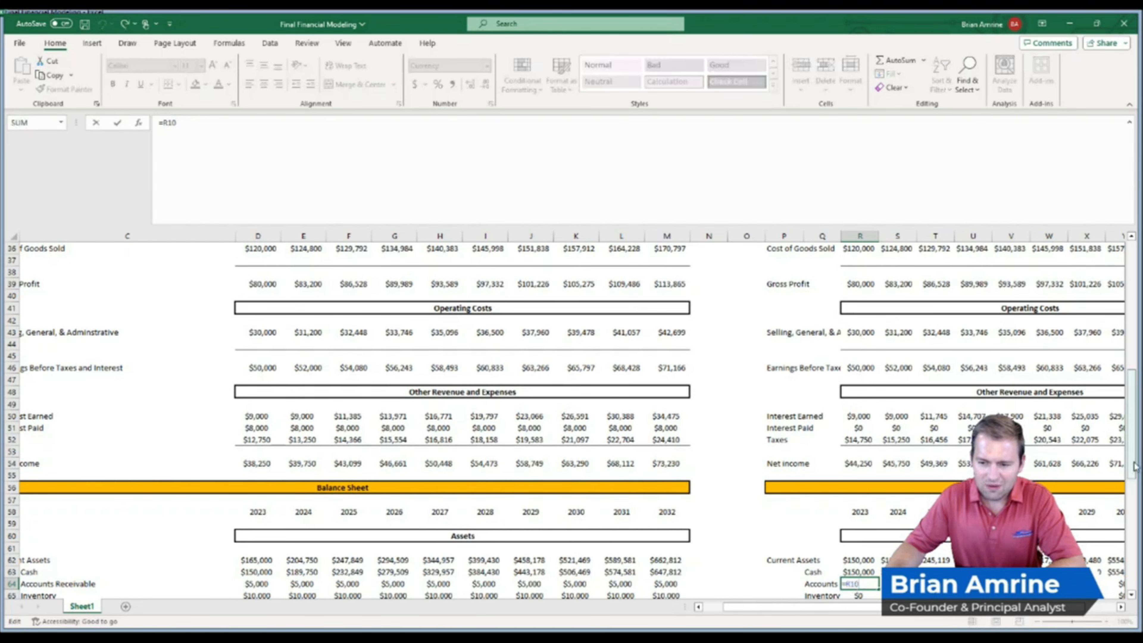
{"action": "key", "text": "Return"}
{"action": "left_click", "coordinate": [869, 561]}
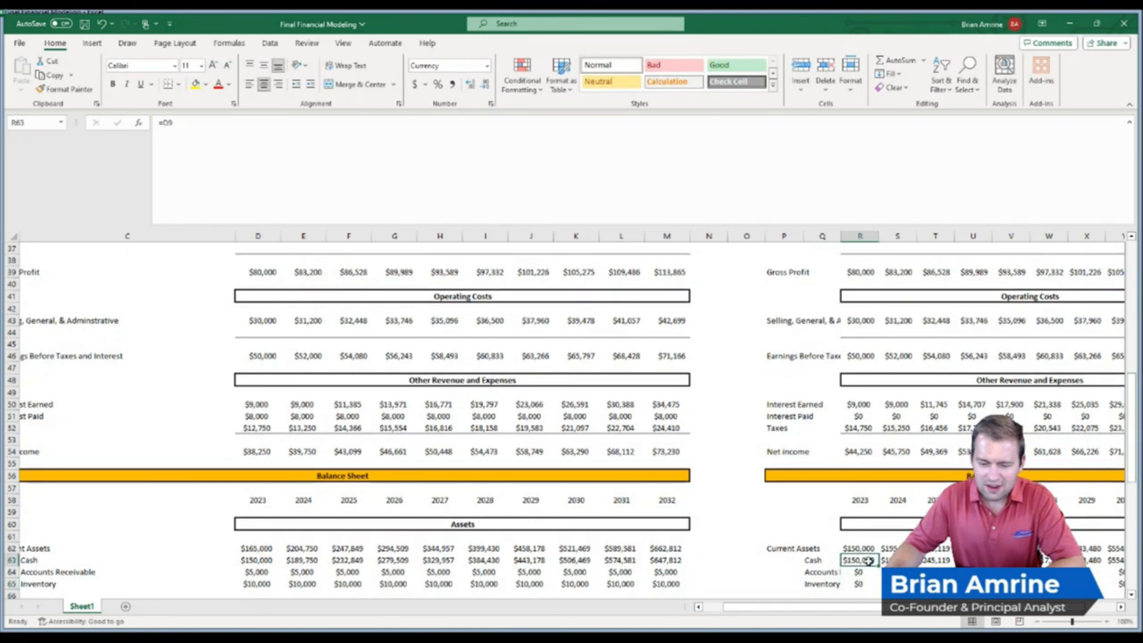
{"action": "left_click_drag", "start_coordinate": [880, 566], "coordinate": [877, 590]}
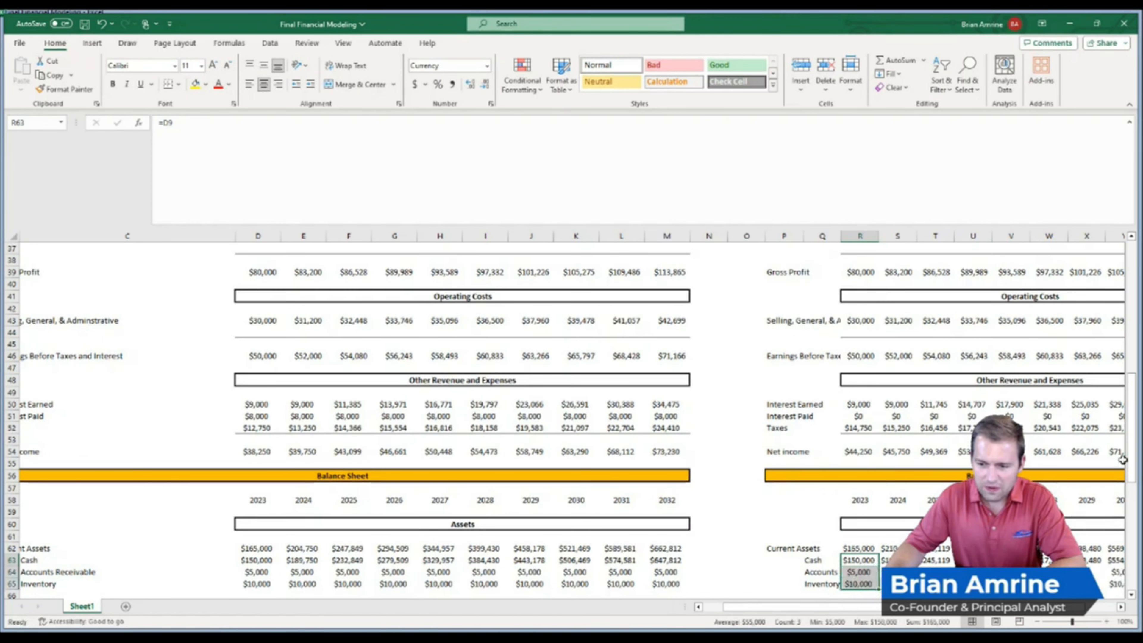
Sum Land, Equipment and Depreciation into the Investment Scenario's 2023 Fixed Assets with AutoSum
{"action": "left_click_drag", "start_coordinate": [1130, 456], "coordinate": [1130, 508]}
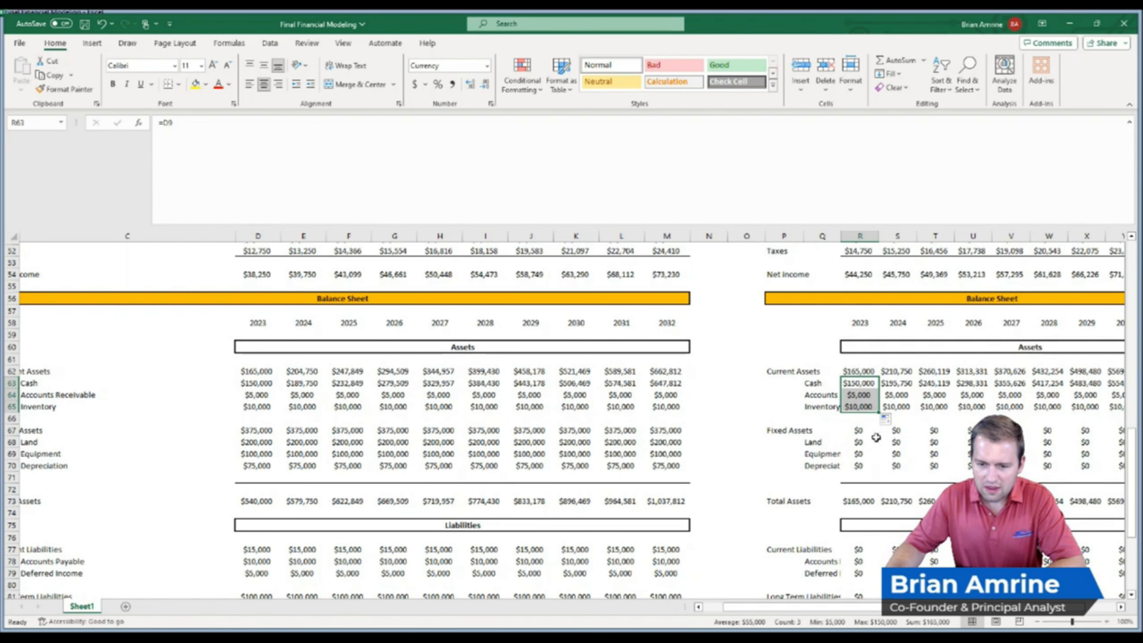
{"action": "left_click", "coordinate": [858, 430]}
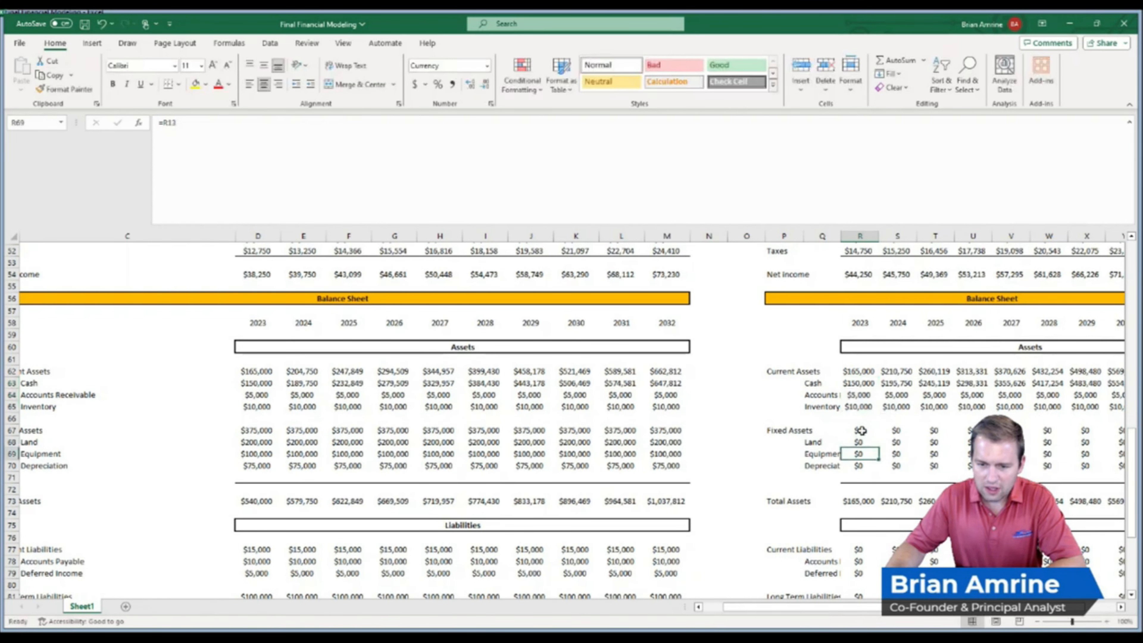
{"action": "key", "text": "alt+equal"}
{"action": "key", "text": "Return"}
Repoint the 2023 Land formula to the Starting Land input, making it =D12
{"action": "double_click", "coordinate": [864, 440]}
{"action": "left_click_drag", "start_coordinate": [1131, 449], "coordinate": [1131, 261]}
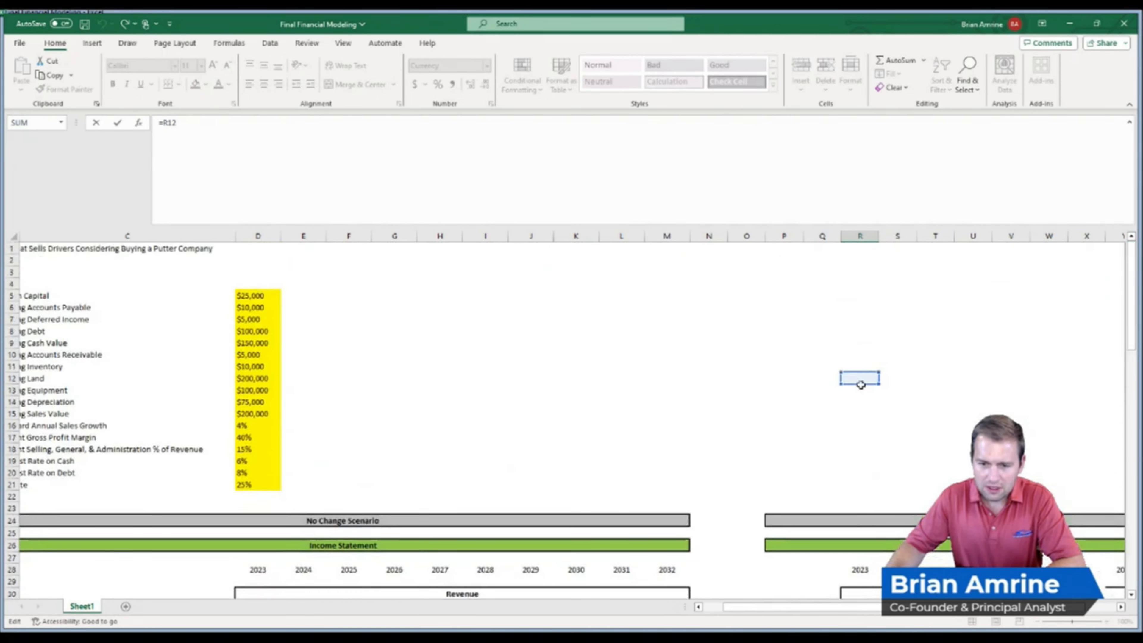
{"action": "left_click_drag", "start_coordinate": [860, 385], "coordinate": [269, 382]}
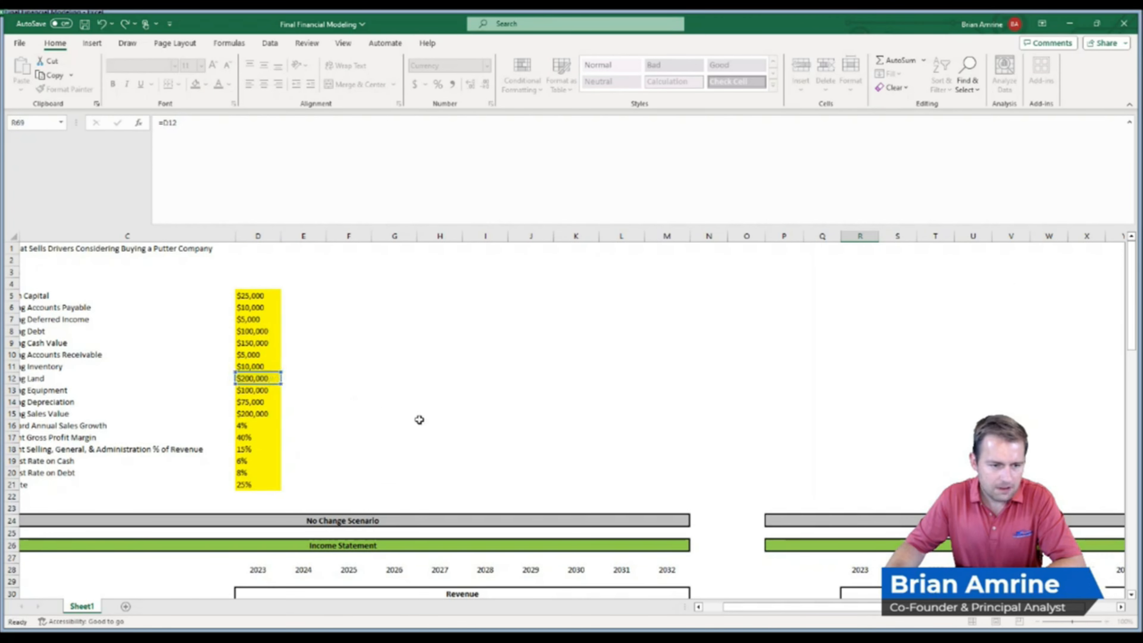
{"action": "key", "text": "Return"}
Fill the 2023 Land formula down through Equipment and Depreciation
{"action": "left_click", "coordinate": [871, 571]}
{"action": "left_click_drag", "start_coordinate": [872, 571], "coordinate": [873, 601]}
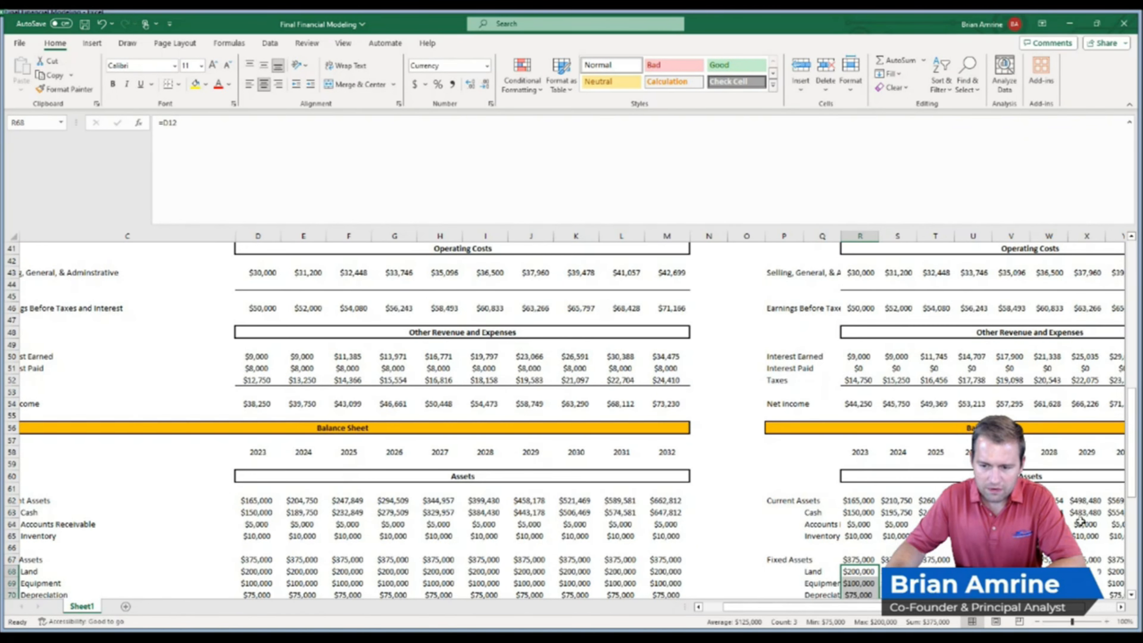
Check the Investment Scenario's 2023 Total Assets formula
{"action": "left_click_drag", "start_coordinate": [1131, 491], "coordinate": [1129, 567]}
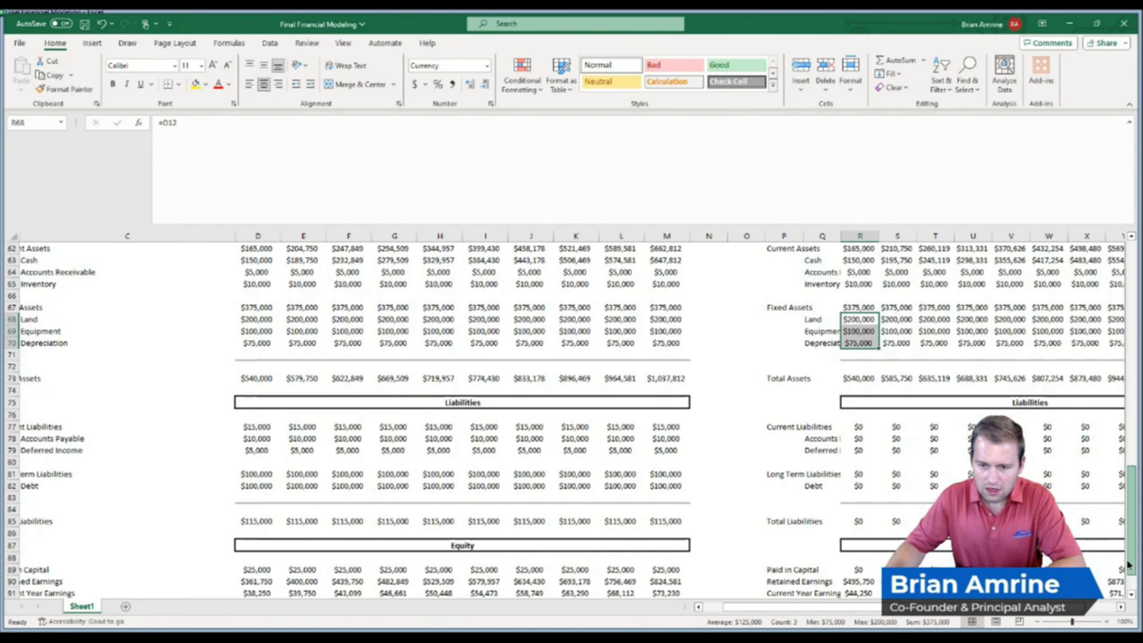
{"action": "left_click", "coordinate": [856, 379]}
{"action": "double_click", "coordinate": [856, 379]}
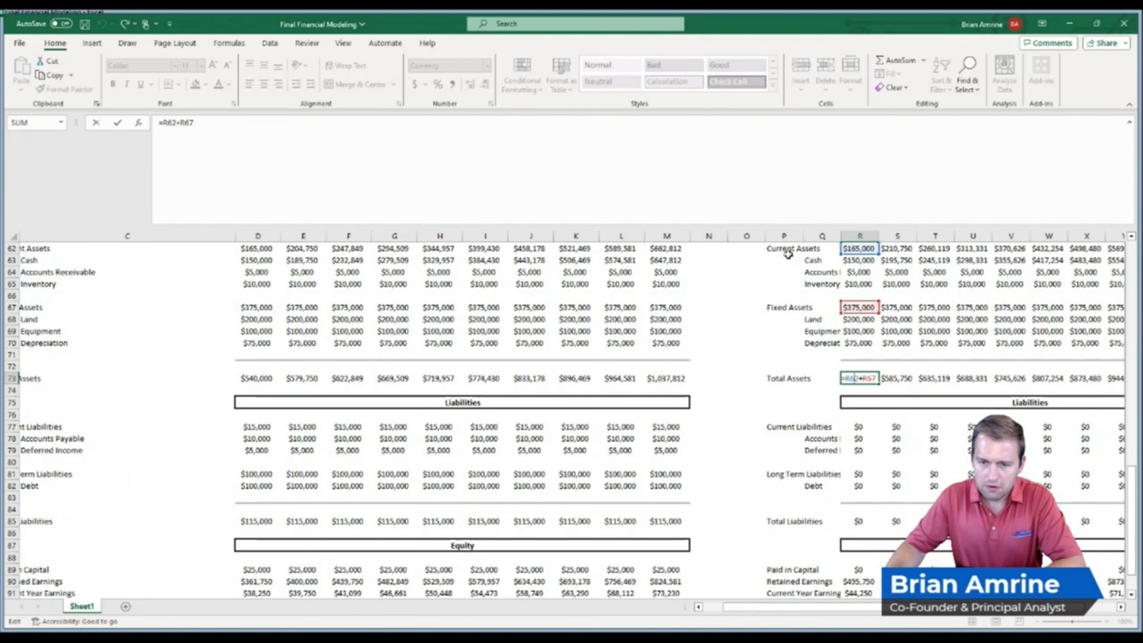
{"action": "key", "text": "Return"}
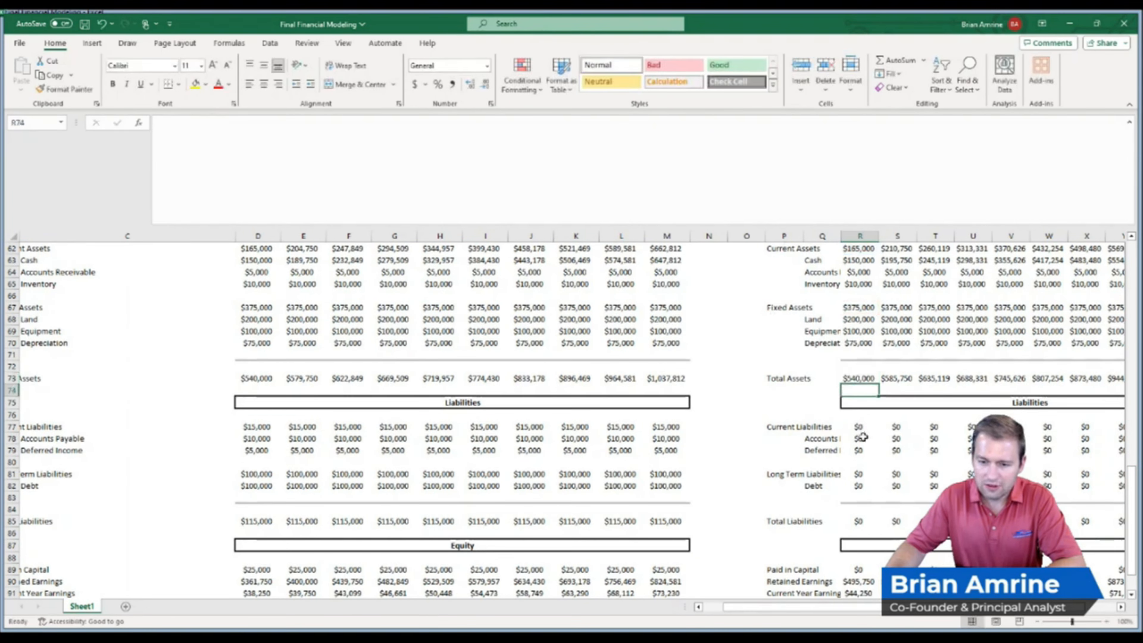
Link 2023 Accounts Payable to the Starting Accounts Payable input (=D6) and fill it down to Deferred Income
{"action": "left_click", "coordinate": [863, 439]}
{"action": "type", "text": "=R6"}
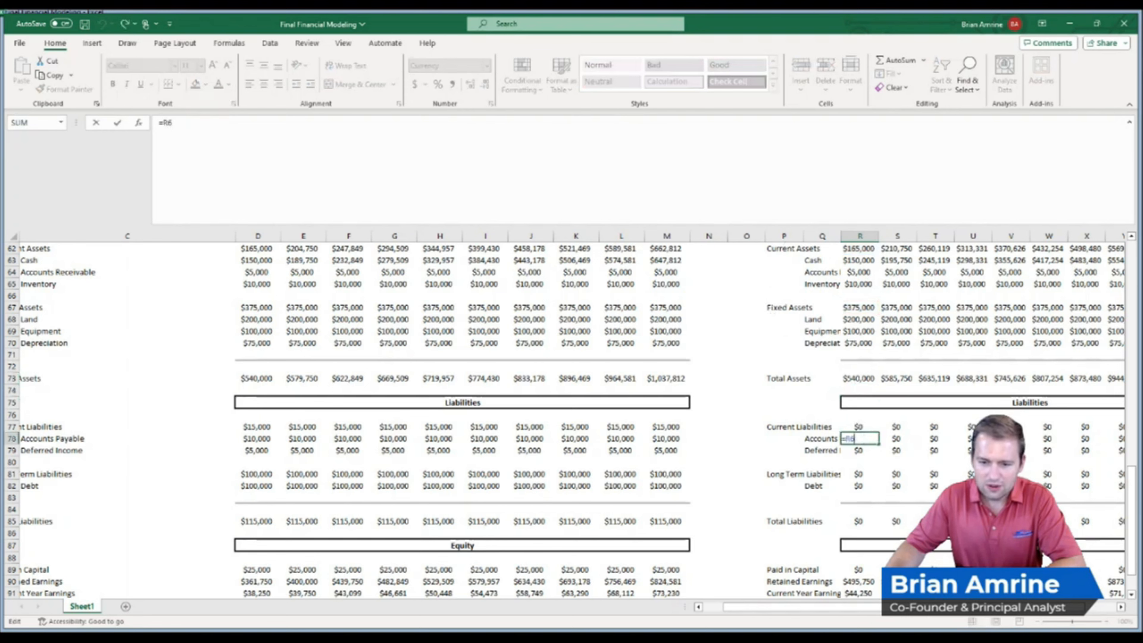
{"action": "left_click_drag", "start_coordinate": [1130, 522], "coordinate": [1130, 299]}
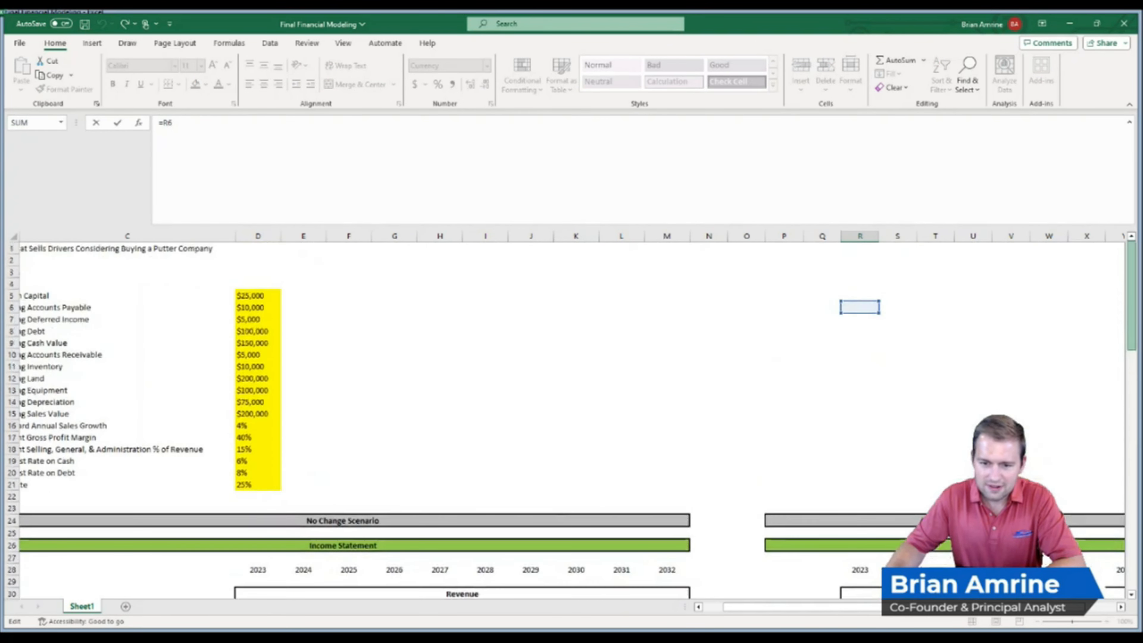
{"action": "left_click_drag", "start_coordinate": [853, 315], "coordinate": [273, 315]}
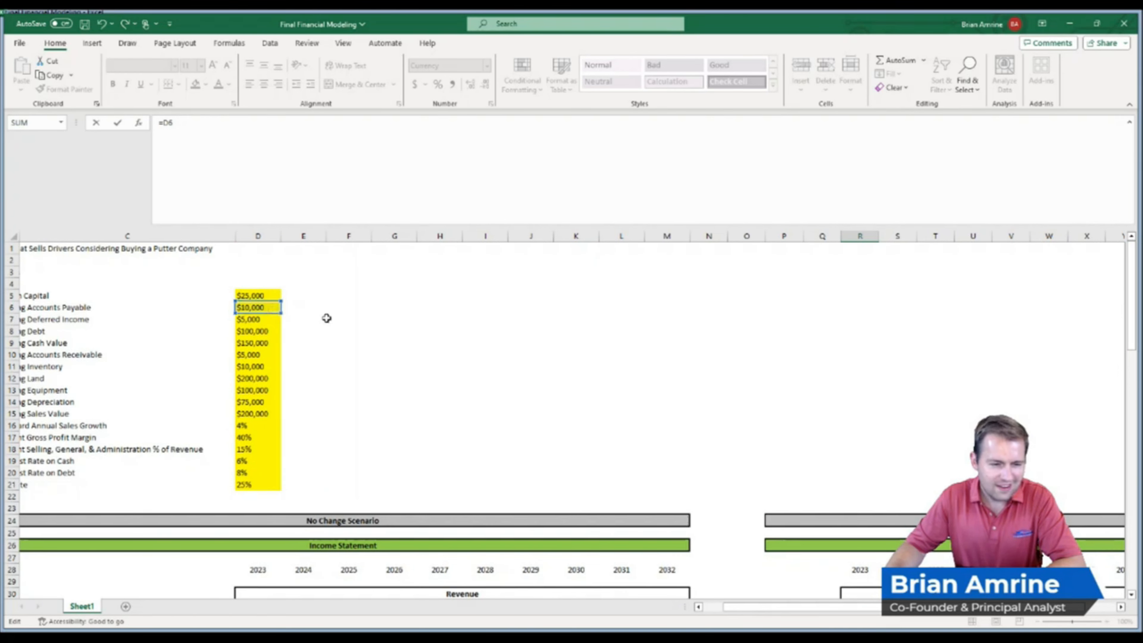
{"action": "key", "text": "Return"}
{"action": "left_click", "coordinate": [873, 571]}
{"action": "left_click_drag", "start_coordinate": [878, 577], "coordinate": [877, 585]}
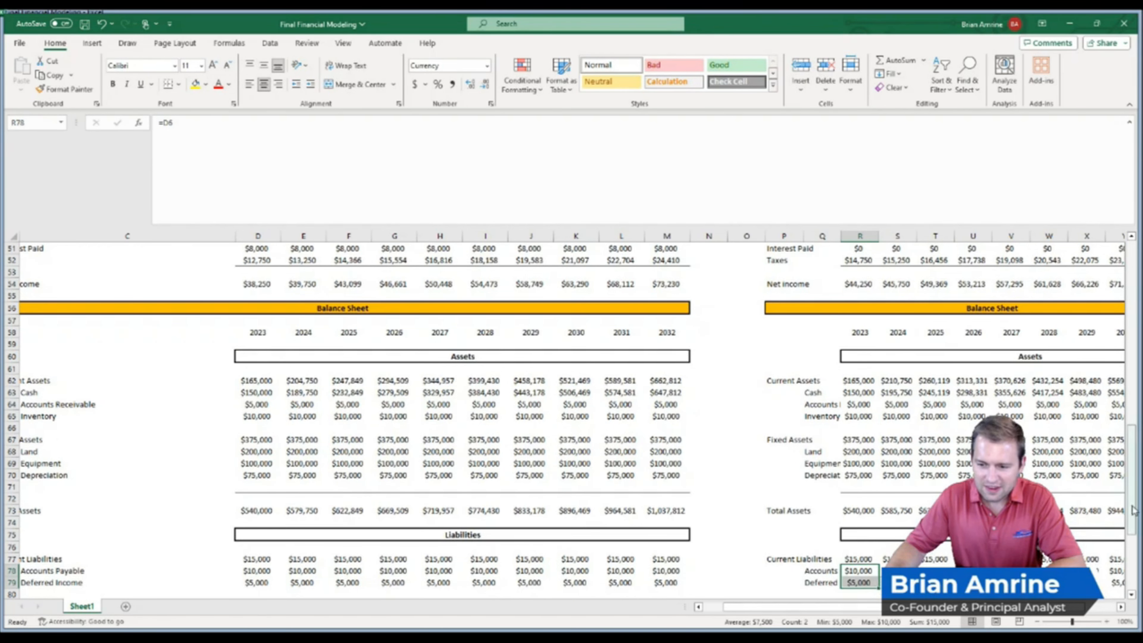
Link the Investment Scenario's 2023 Debt to the Starting Debt input with =D8
{"action": "scroll", "coordinate": [1122, 545], "scroll_direction": "down", "scroll_amount": 3}
{"action": "scroll", "coordinate": [1123, 545], "scroll_direction": "down", "scroll_amount": 2}
{"action": "left_click", "coordinate": [860, 451]}
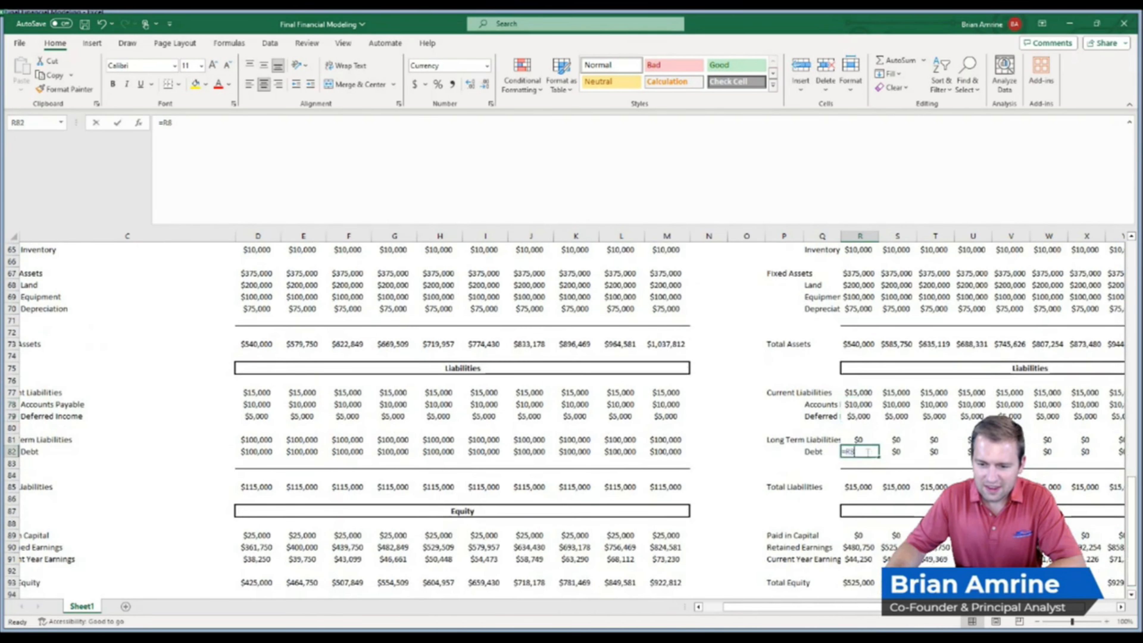
{"action": "type", "text": "=R8"}
{"action": "left_click_drag", "start_coordinate": [1130, 531], "coordinate": [1131, 299]}
{"action": "left_click_drag", "start_coordinate": [853, 309], "coordinate": [267, 315]}
{"action": "key", "text": "Return"}
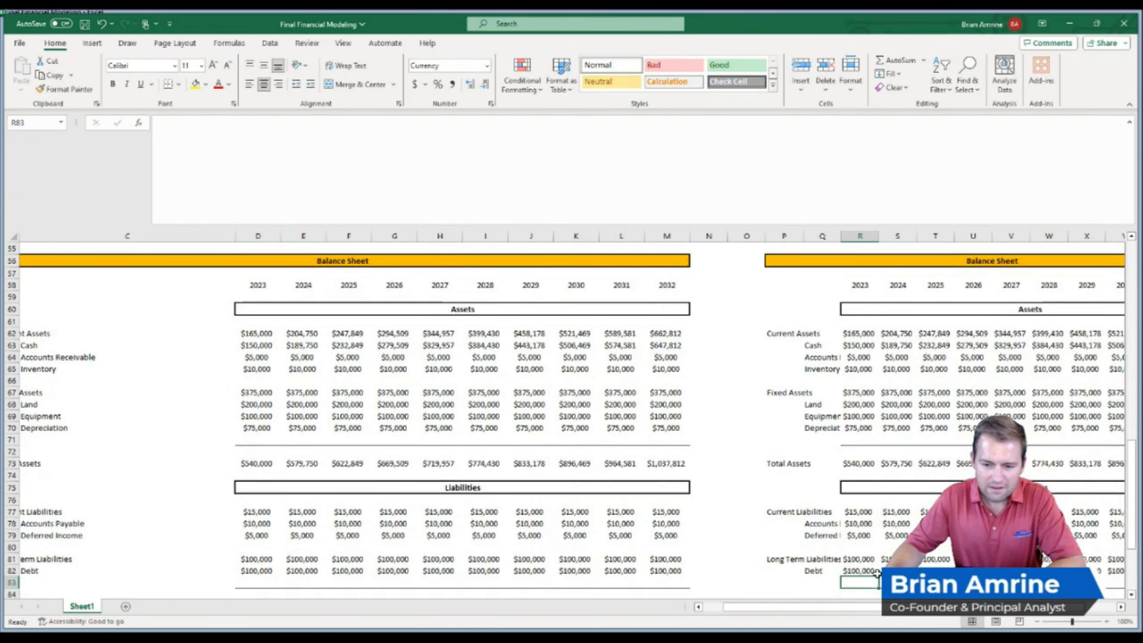
Link the Investment Scenario's 2023 Paid in Capital to the Starting Capital input with =D5
{"action": "scroll", "coordinate": [1080, 500], "scroll_direction": "down", "scroll_amount": 4}
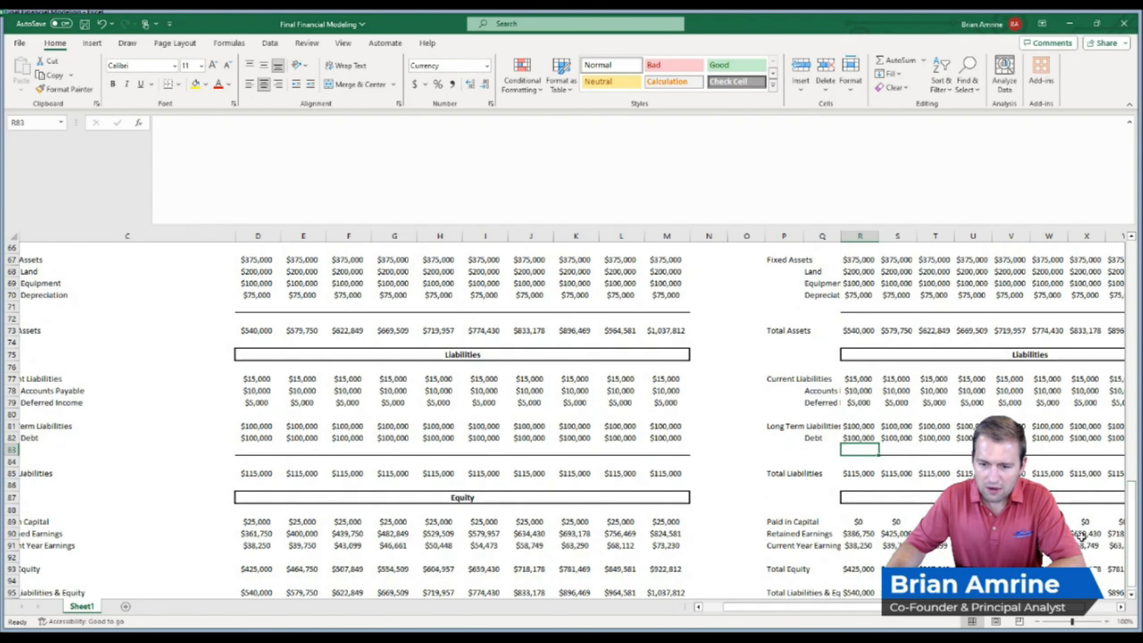
{"action": "left_click", "coordinate": [861, 523]}
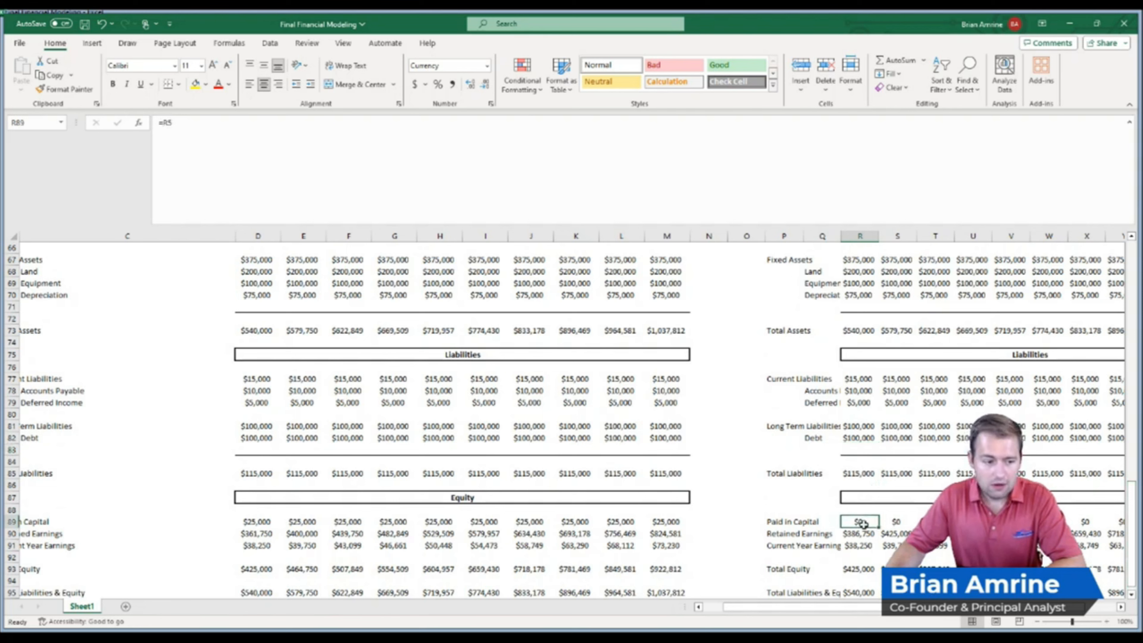
{"action": "double_click", "coordinate": [861, 522]}
{"action": "left_click_drag", "start_coordinate": [1129, 499], "coordinate": [1124, 281]}
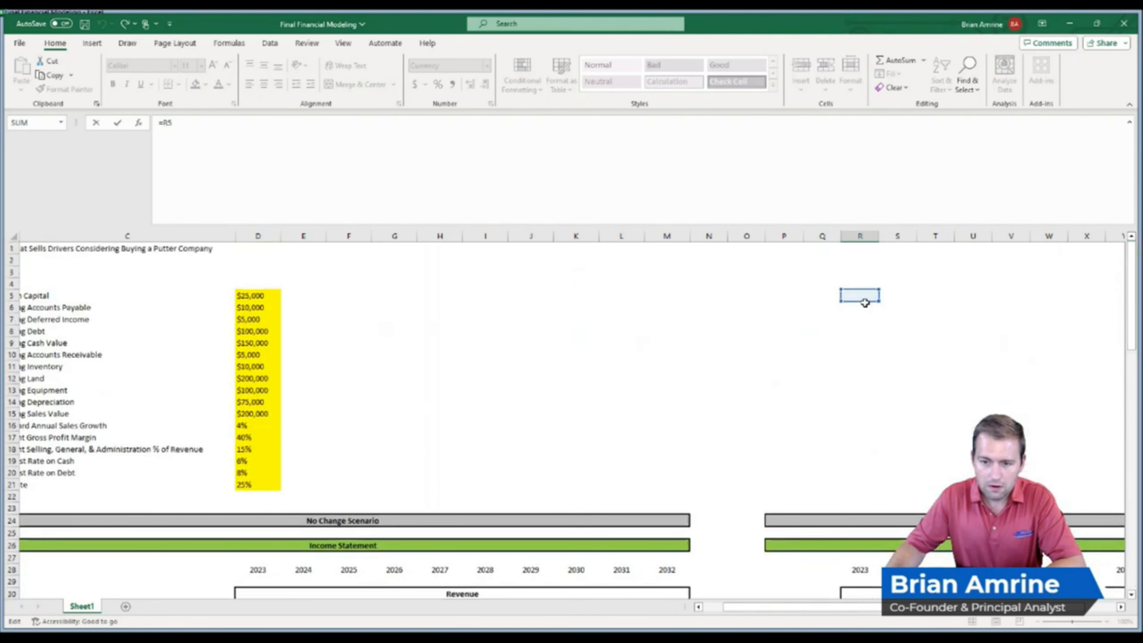
{"action": "left_click_drag", "start_coordinate": [866, 307], "coordinate": [240, 297]}
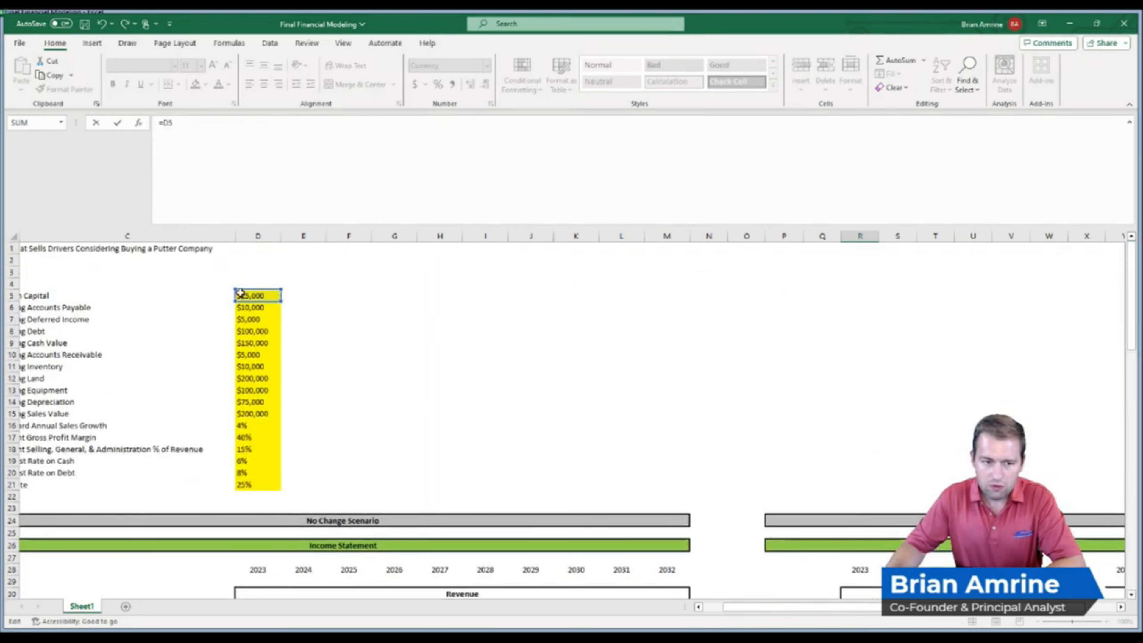
{"action": "key", "text": "Return"}
Widen columns R through AA of the Investment Scenario so the 2032 totals show as full values
{"action": "scroll", "coordinate": [484, 303], "scroll_direction": "down", "scroll_amount": 4}
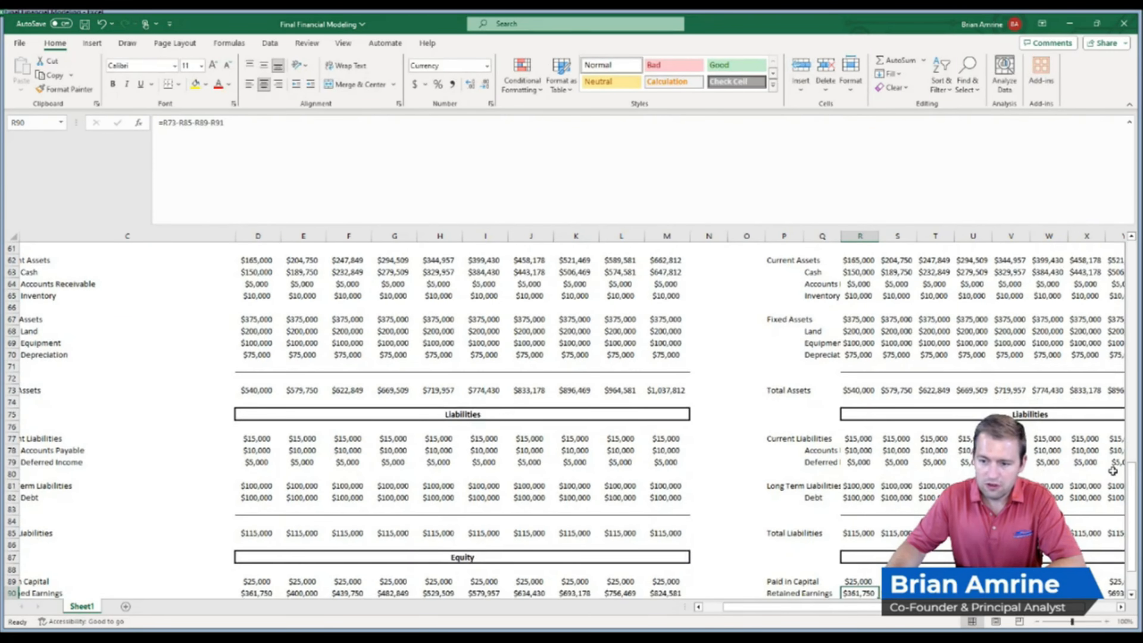
{"action": "left_click_drag", "start_coordinate": [1129, 484], "coordinate": [1129, 502]}
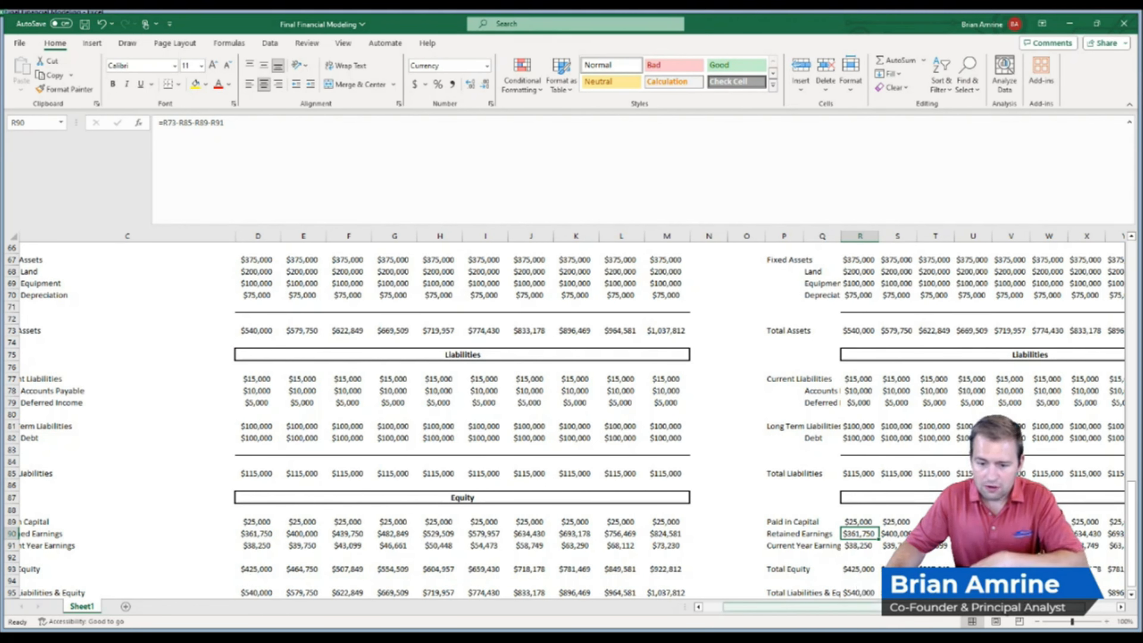
{"action": "left_click", "coordinate": [669, 593]}
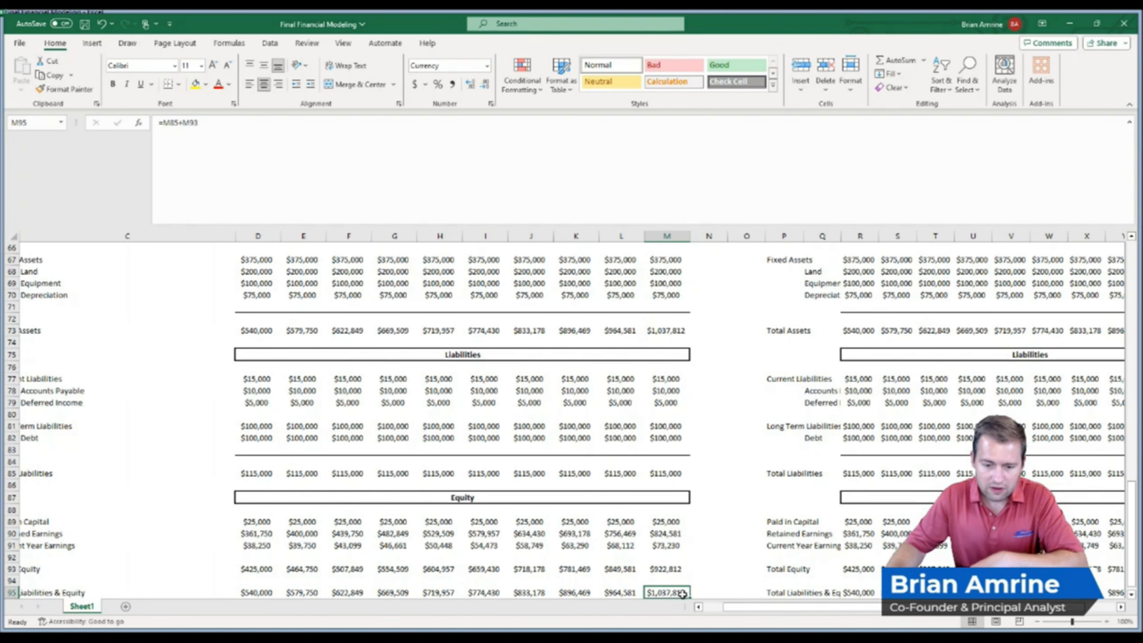
{"action": "left_click_drag", "start_coordinate": [741, 610], "coordinate": [793, 615]}
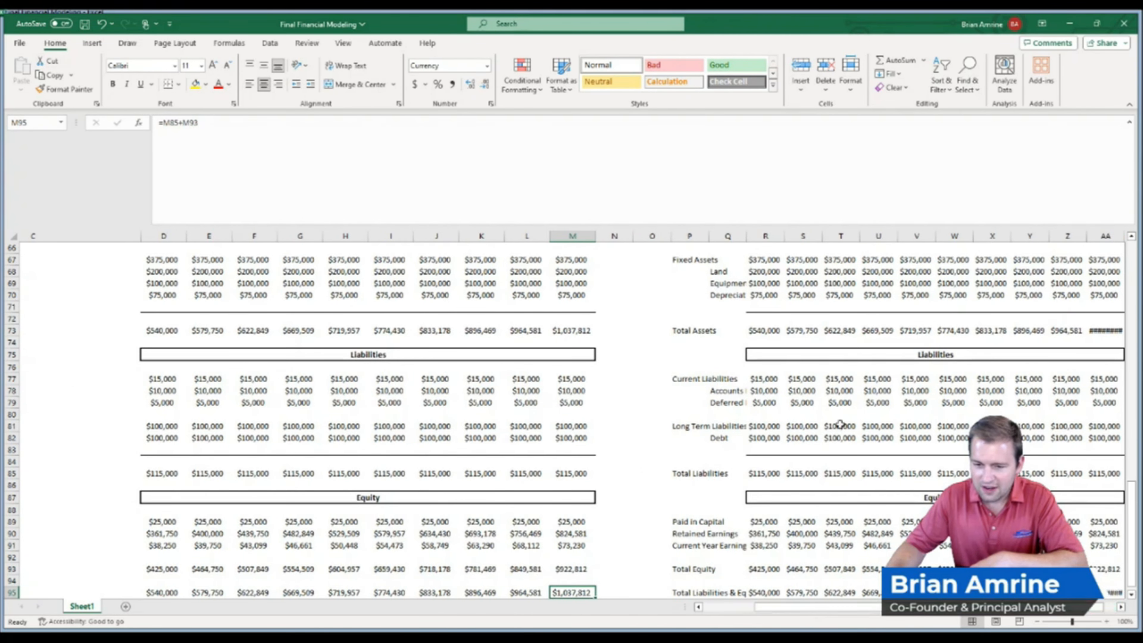
{"action": "left_click_drag", "start_coordinate": [765, 237], "coordinate": [1010, 235]}
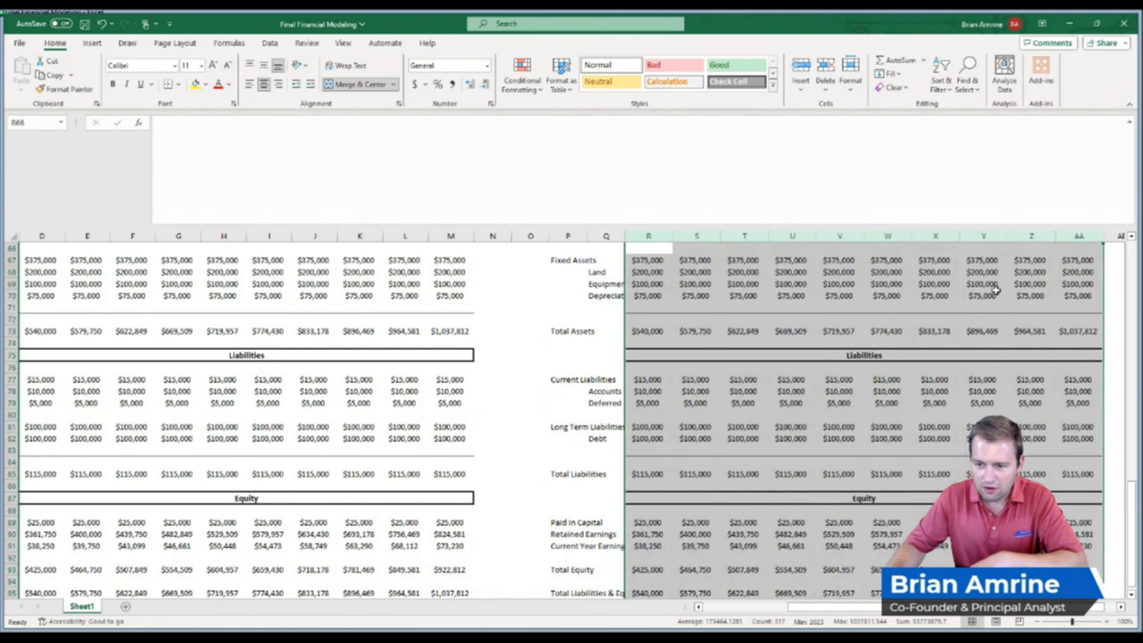
Compare the Investment Scenario's 2032 Total Liabilities & Equity and Net Income with the No Change Scenario
{"action": "left_click", "coordinate": [1079, 592]}
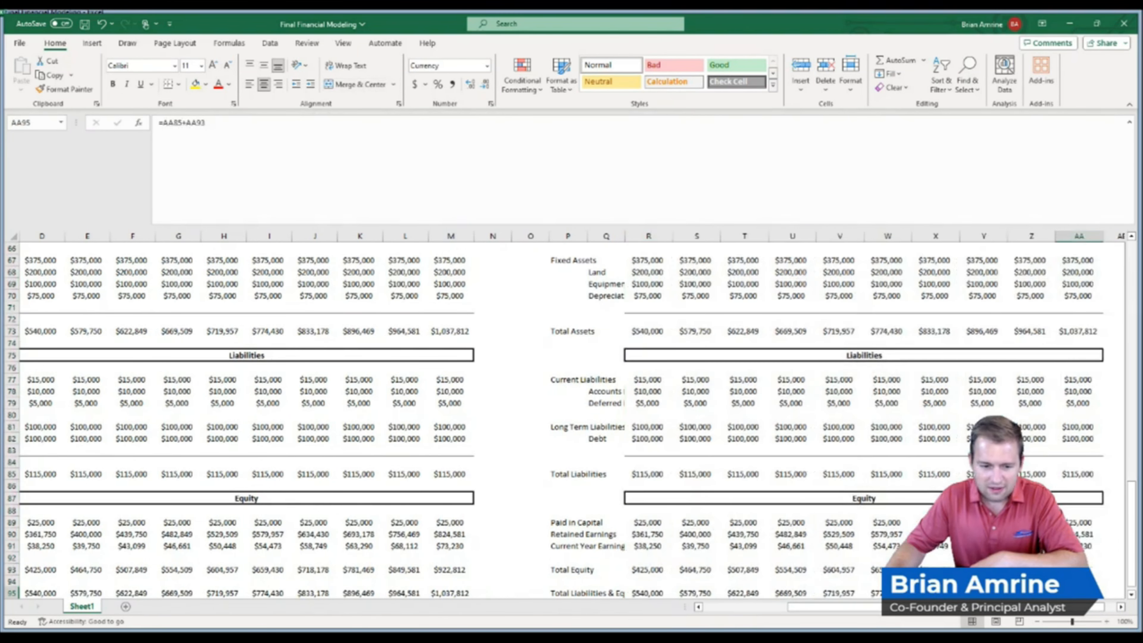
{"action": "scroll", "coordinate": [572, 420], "scroll_direction": "up", "scroll_amount": 8}
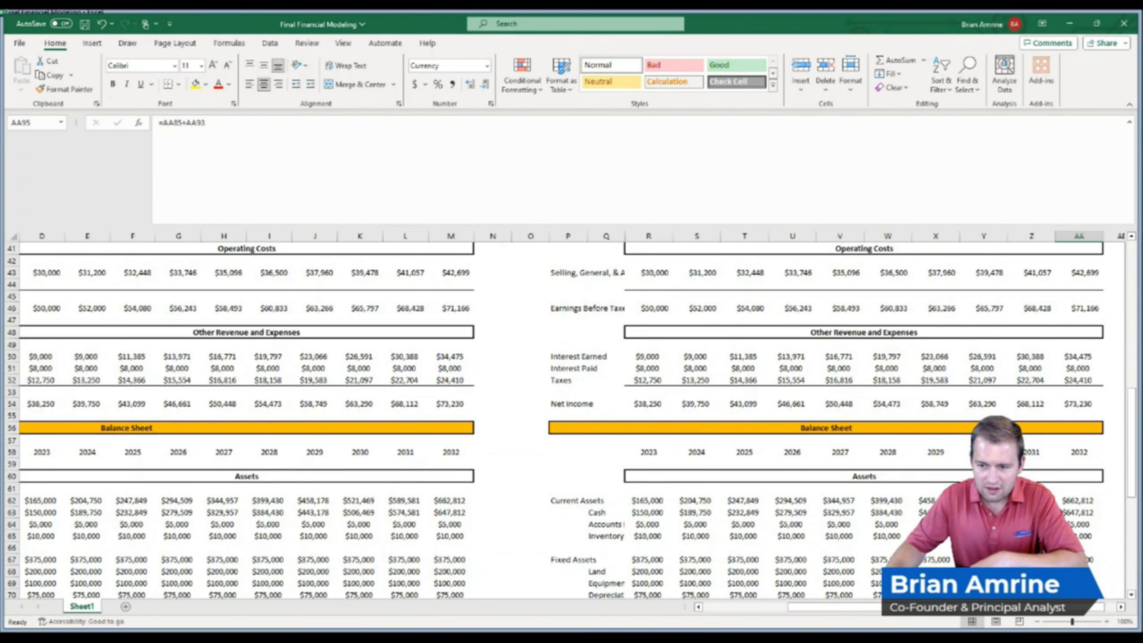
{"action": "left_click", "coordinate": [1091, 405]}
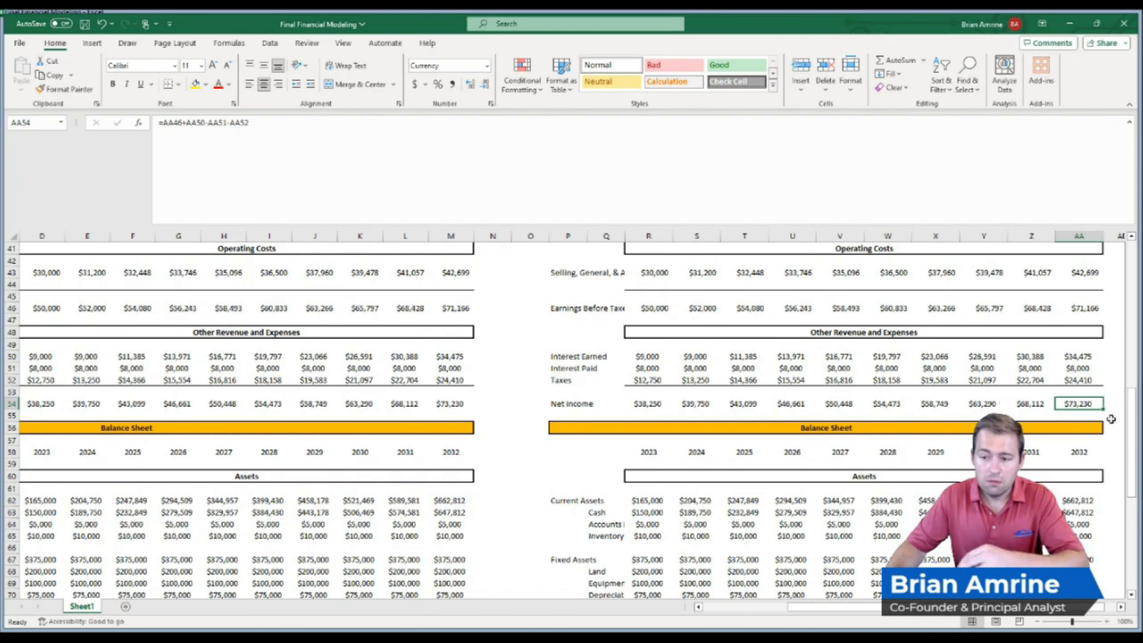
Add a Cost of Investment label with a $500,000 value above the Investment Scenario and widen the label column
{"action": "left_click_drag", "start_coordinate": [1130, 420], "coordinate": [1141, 319]}
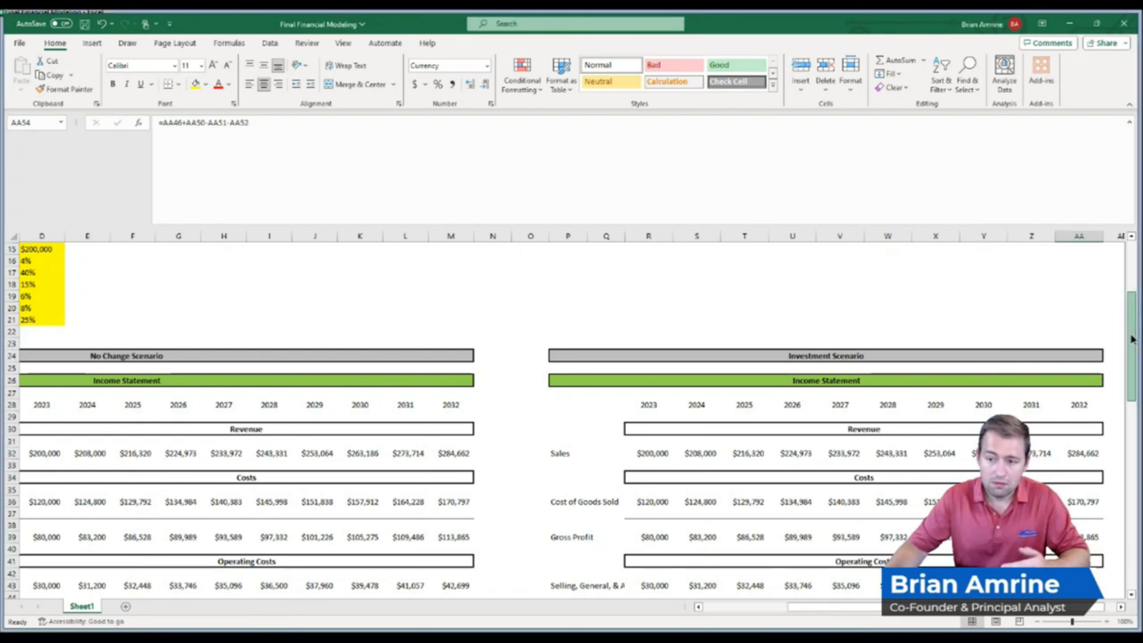
{"action": "left_click_drag", "start_coordinate": [1132, 339], "coordinate": [1134, 321]}
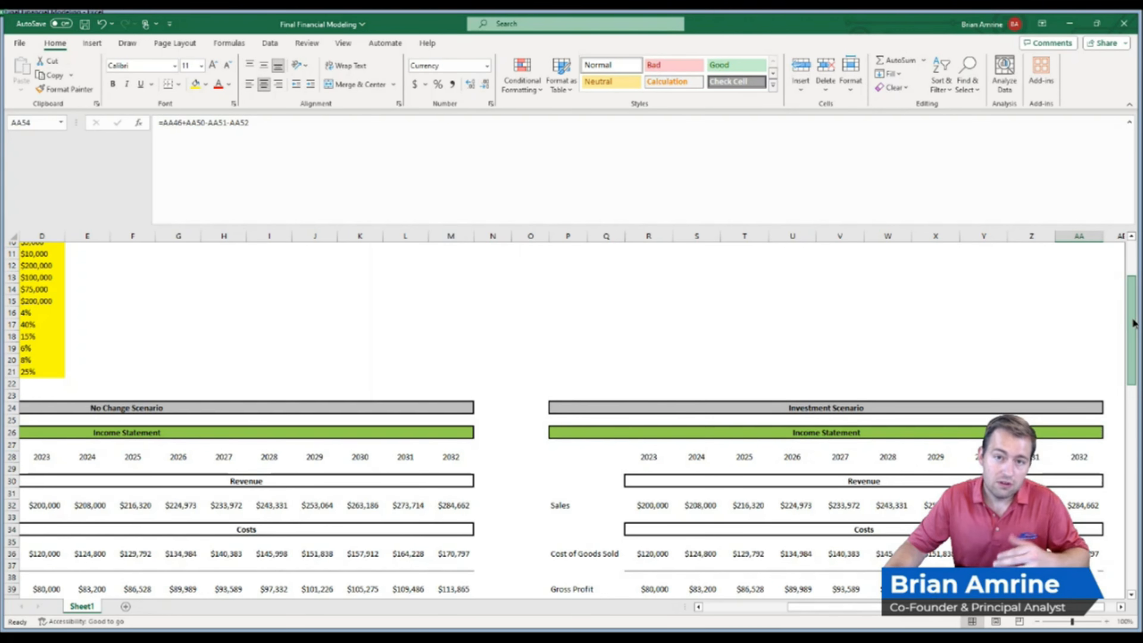
{"action": "scroll", "coordinate": [1133, 323], "scroll_direction": "up", "scroll_amount": 3}
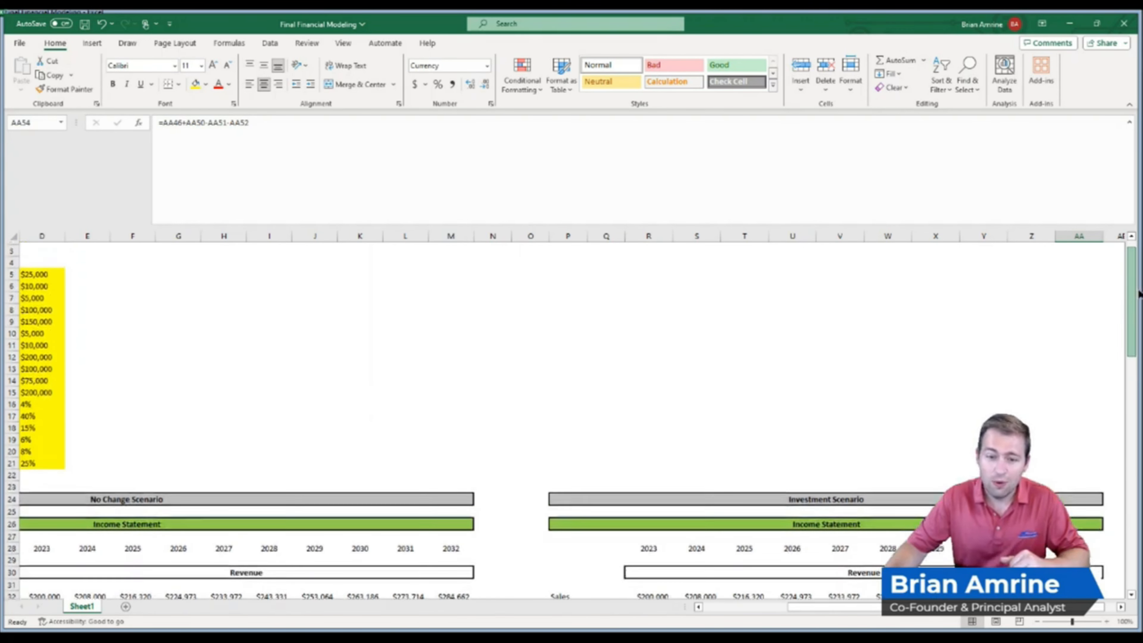
{"action": "left_click", "coordinate": [560, 293]}
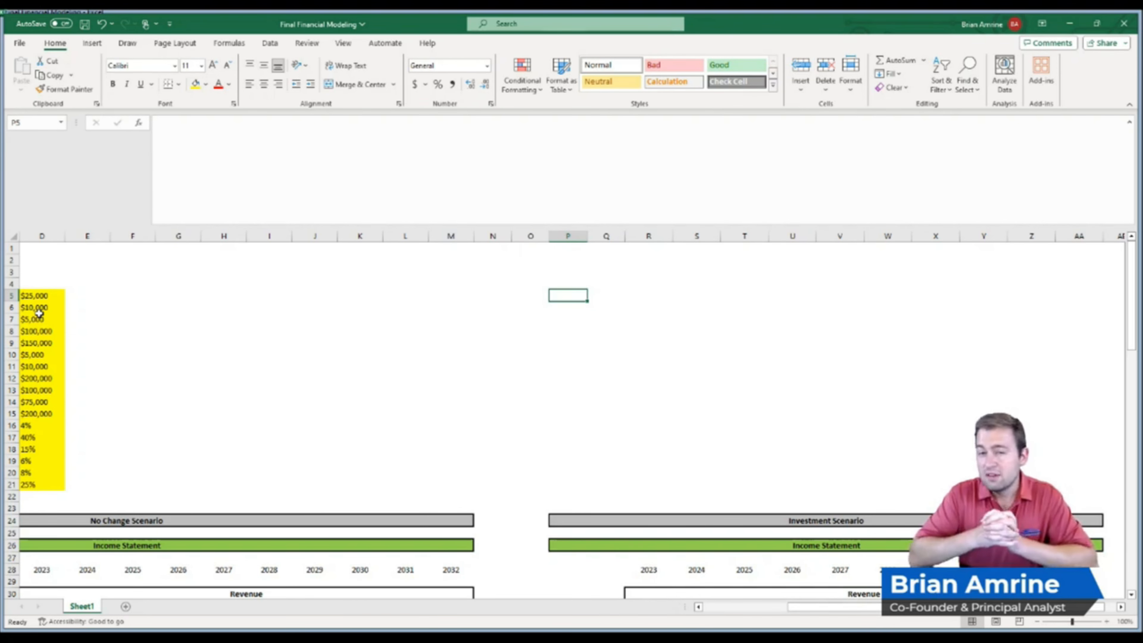
{"action": "type", "text": "Cost of Investment"}
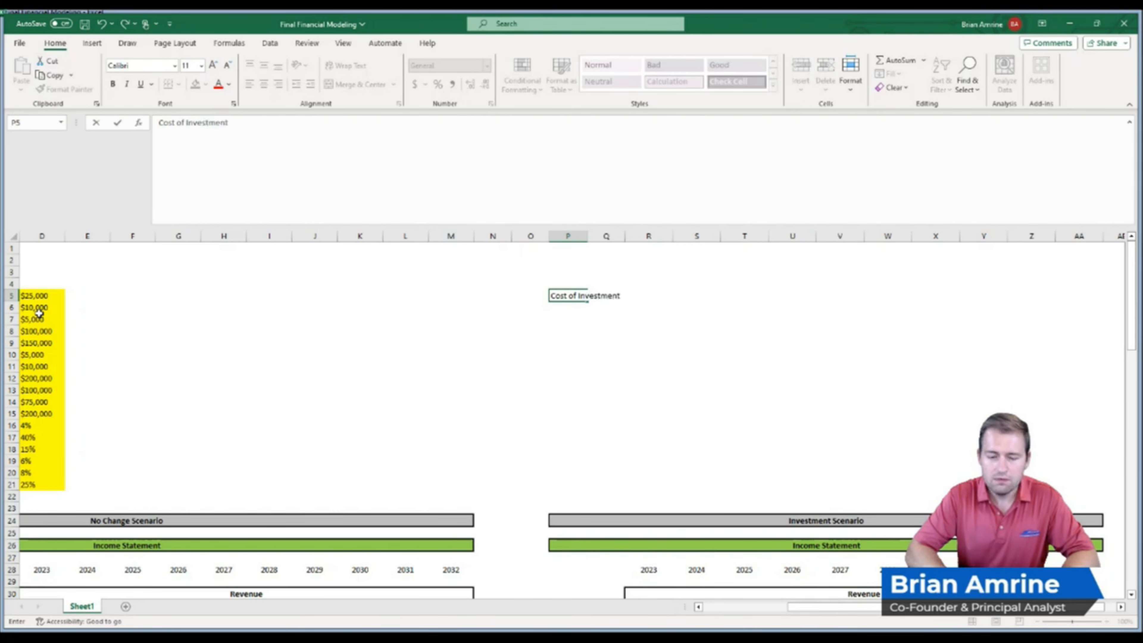
{"action": "key", "text": "Return"}
{"action": "key", "text": "Right"}
{"action": "key", "text": "Up"}
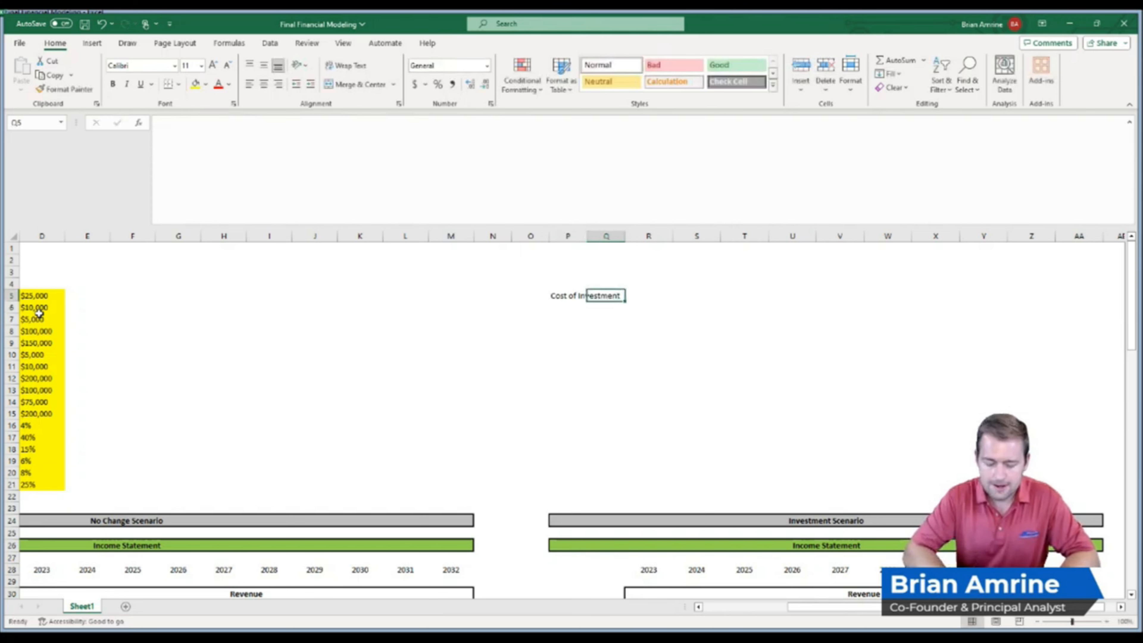
{"action": "type", "text": "$50"}
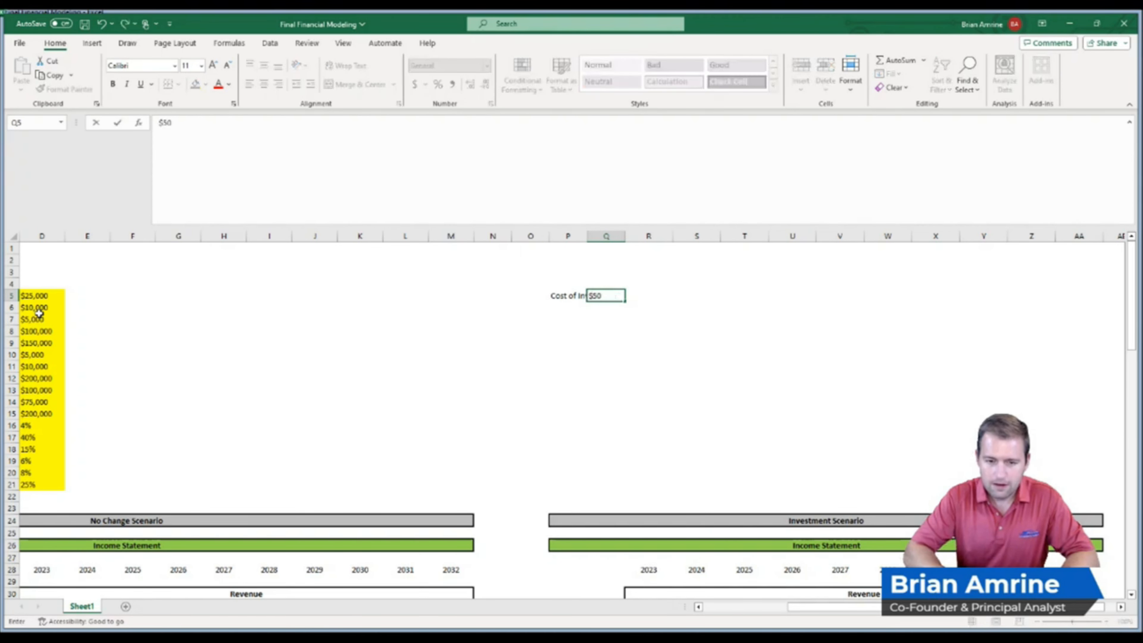
{"action": "type", "text": "0,000"}
{"action": "key", "text": "Return"}
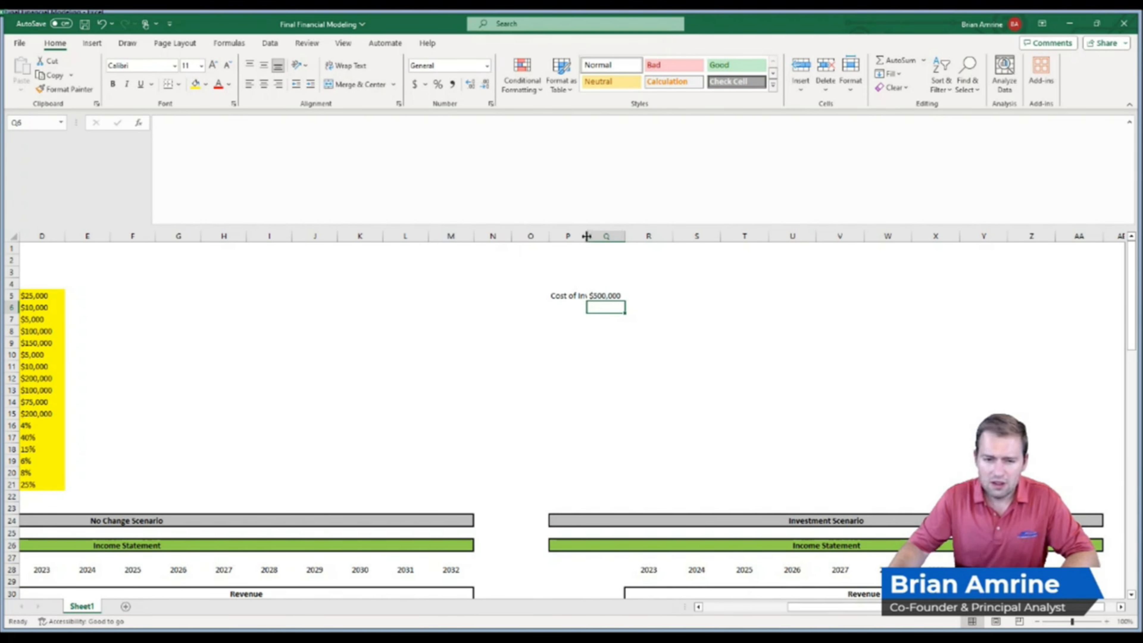
{"action": "left_click_drag", "start_coordinate": [588, 236], "coordinate": [636, 240]}
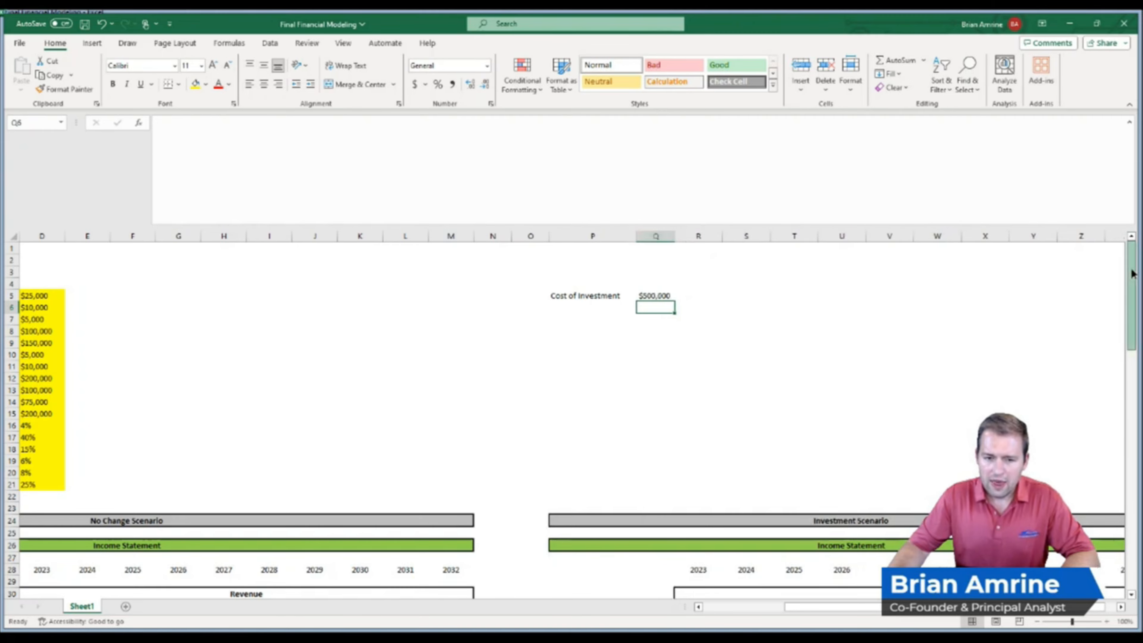
Widen column Q and add the Cost of Investment to the Investment Scenario's 2023 Debt formula, making it =D8+Q5
{"action": "left_click_drag", "start_coordinate": [1133, 273], "coordinate": [1132, 519]}
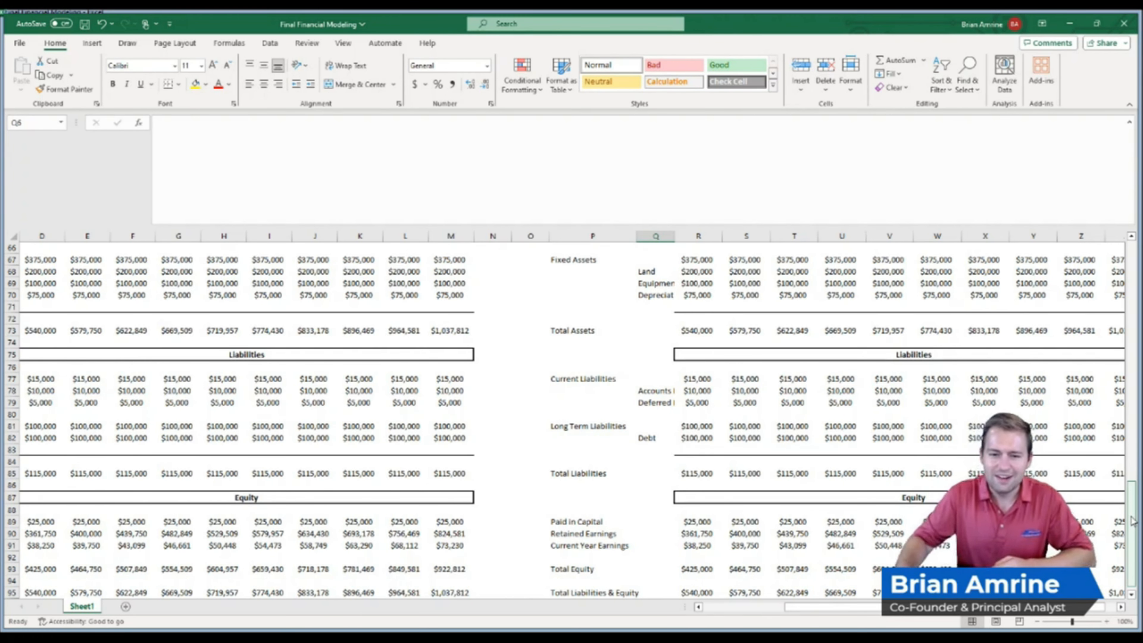
{"action": "left_click_drag", "start_coordinate": [638, 237], "coordinate": [679, 240]}
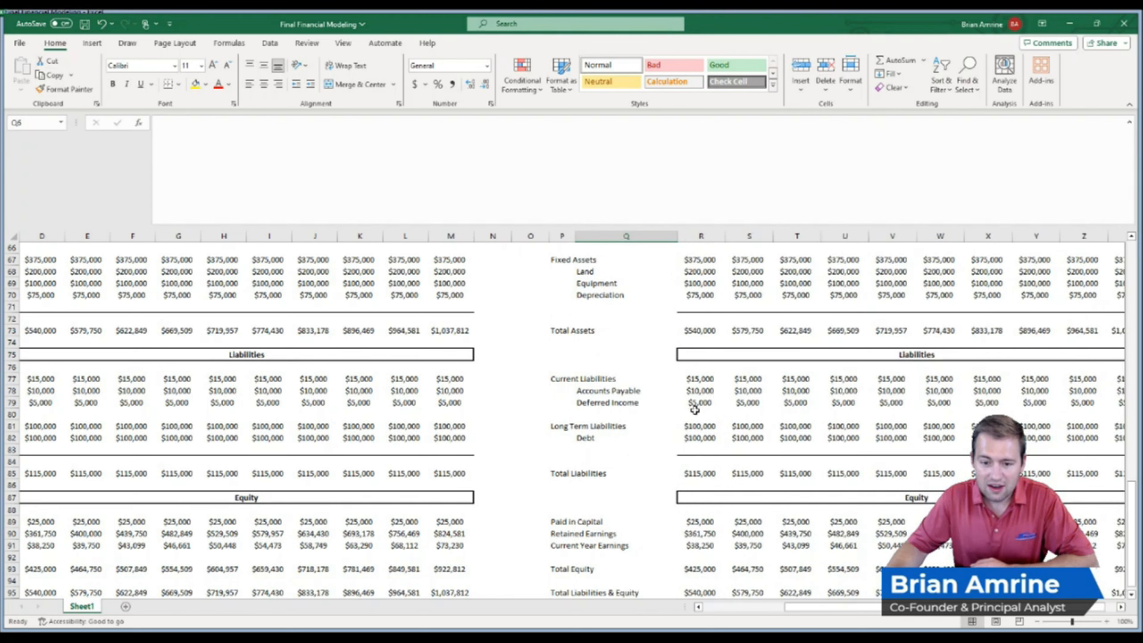
{"action": "left_click", "coordinate": [700, 435]}
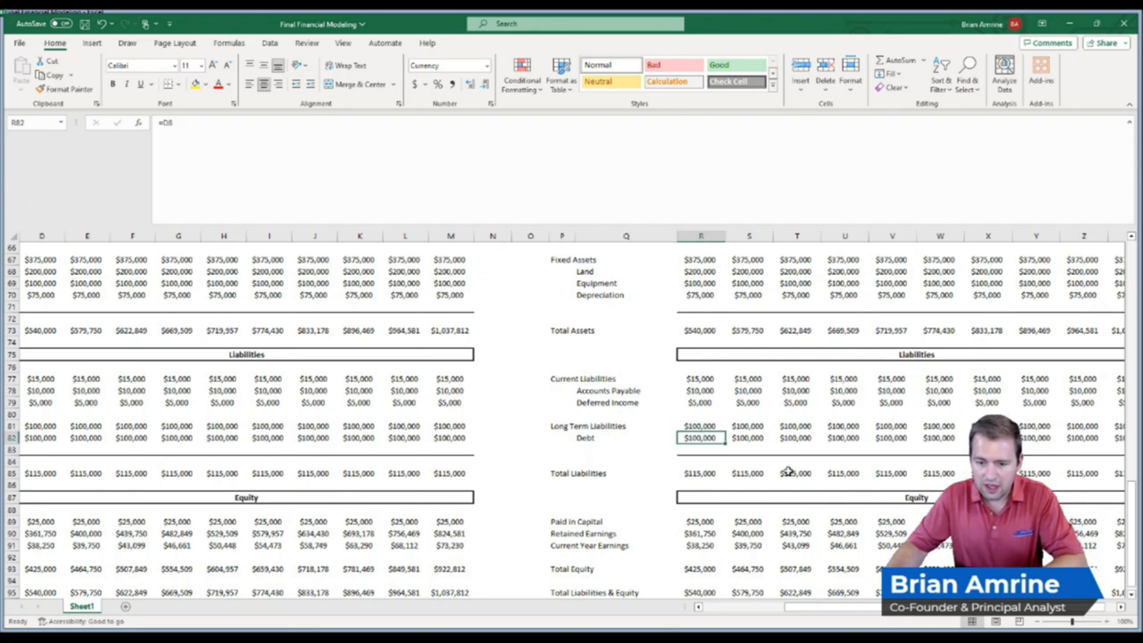
{"action": "type", "text": "="}
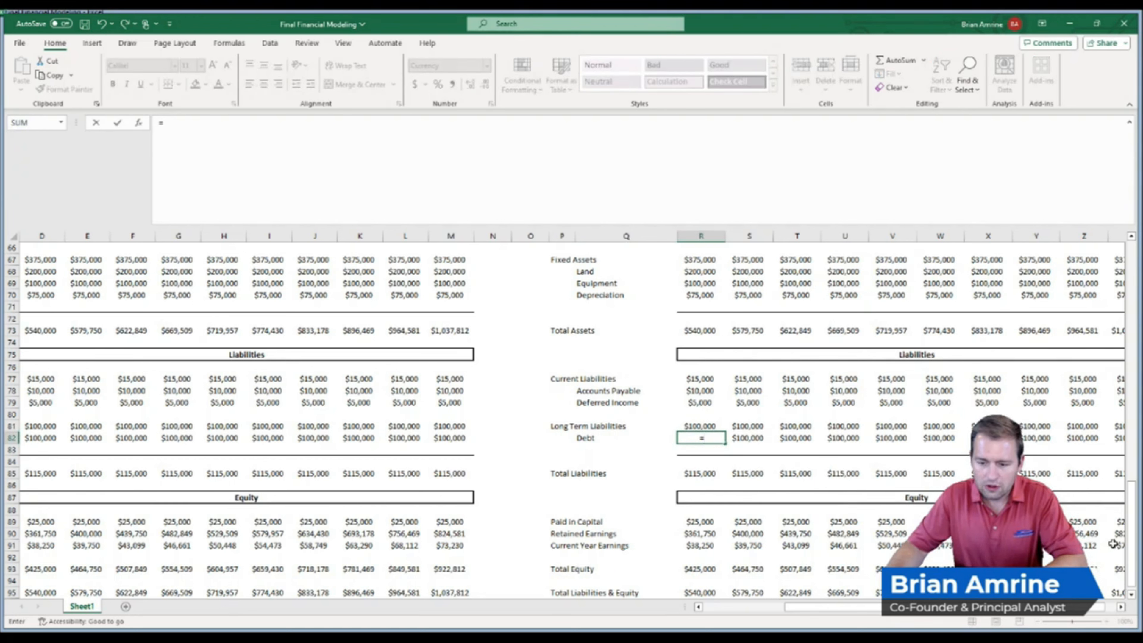
{"action": "key", "text": "Escape"}
{"action": "double_click", "coordinate": [709, 436]}
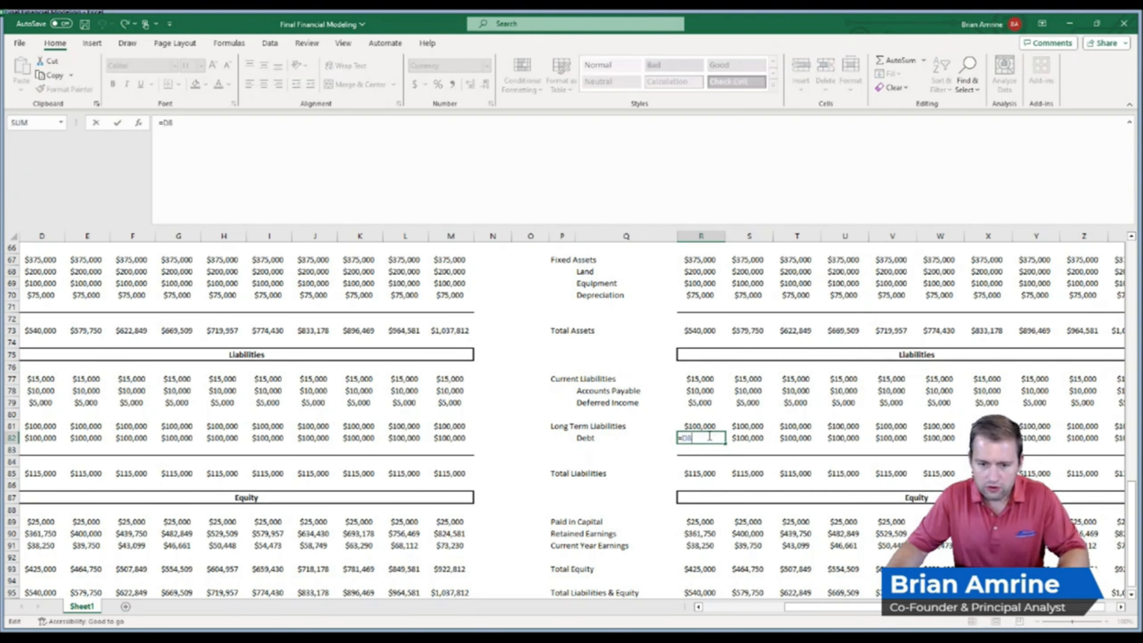
{"action": "type", "text": "+"}
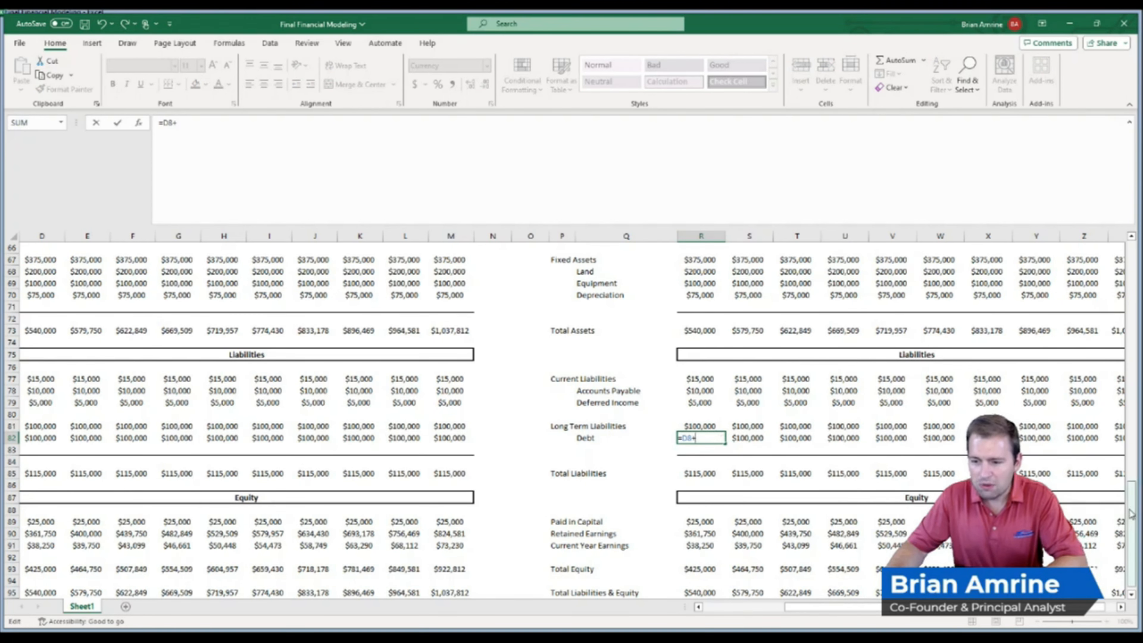
{"action": "scroll", "coordinate": [1104, 516], "scroll_direction": "up", "scroll_amount": 20}
{"action": "left_click", "coordinate": [657, 296]}
{"action": "key", "text": "Return"}
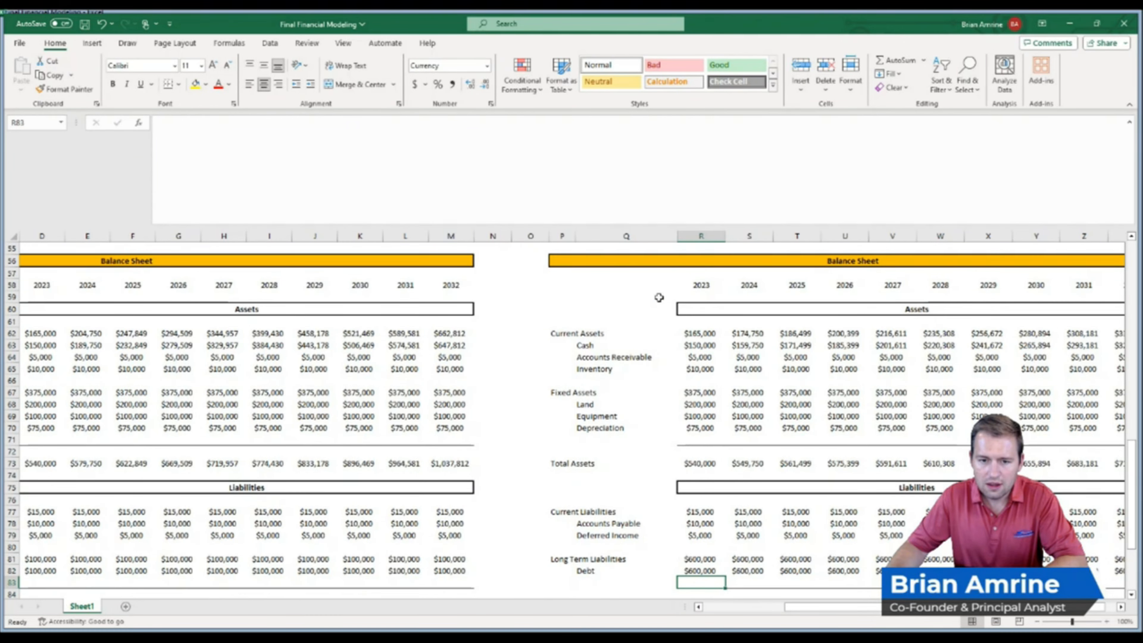
Move the $500,000 Cost of Investment value into column R, left-align it and give it a yellow input fill
{"action": "left_click_drag", "start_coordinate": [1131, 539], "coordinate": [1131, 297]}
{"action": "left_click", "coordinate": [658, 296]}
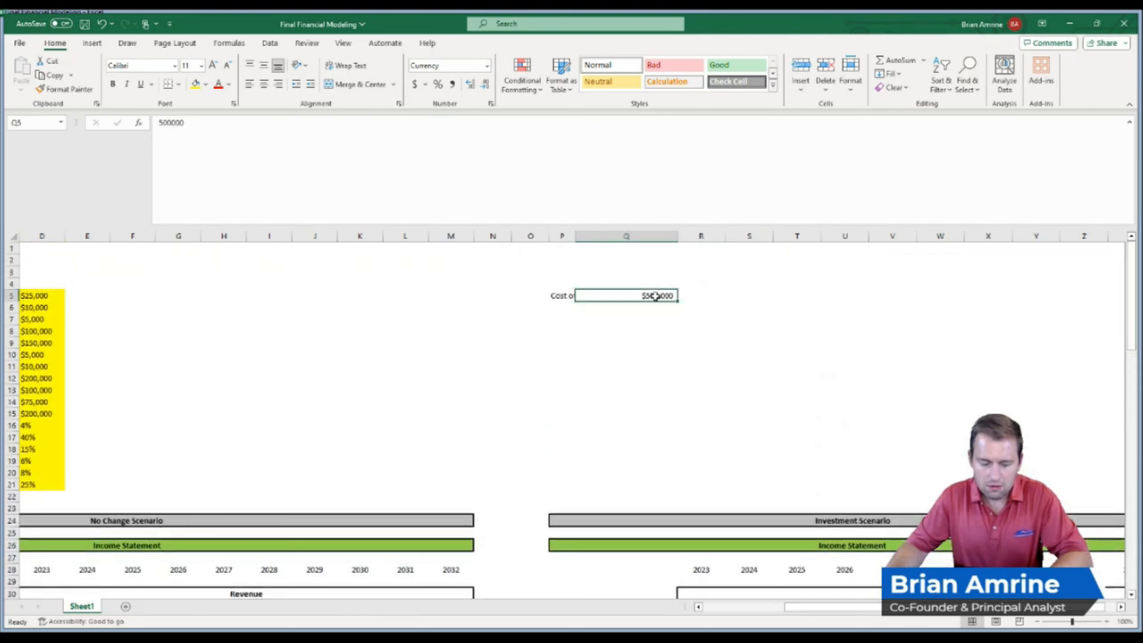
{"action": "key", "text": "ctrl+c"}
{"action": "left_click", "coordinate": [684, 295]}
{"action": "key", "text": "ctrl+v"}
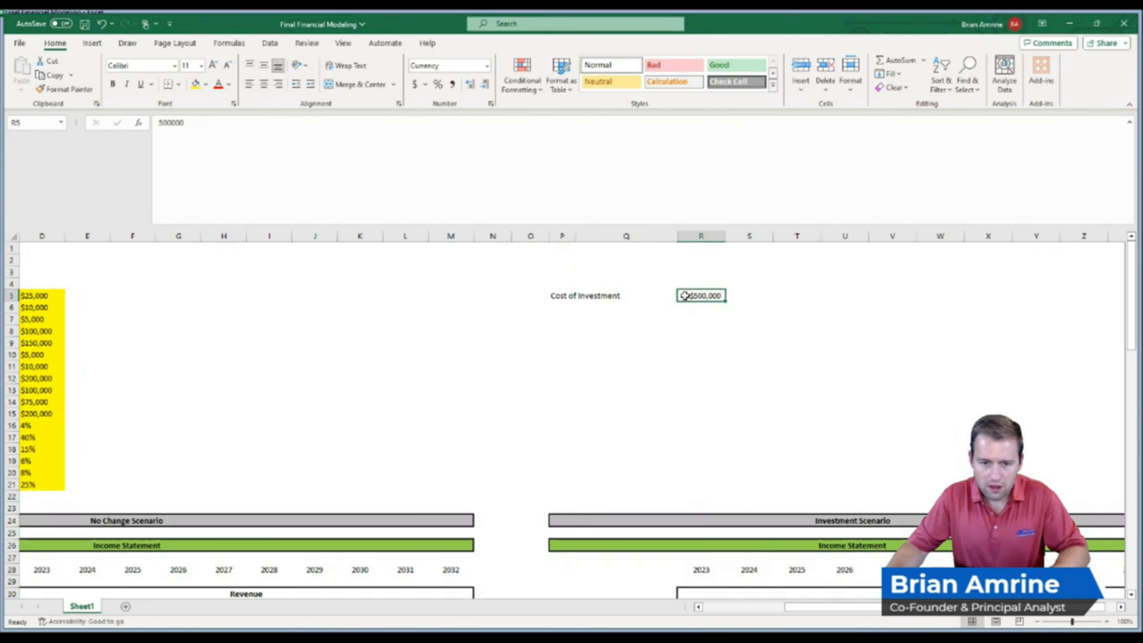
{"action": "left_click", "coordinate": [250, 84]}
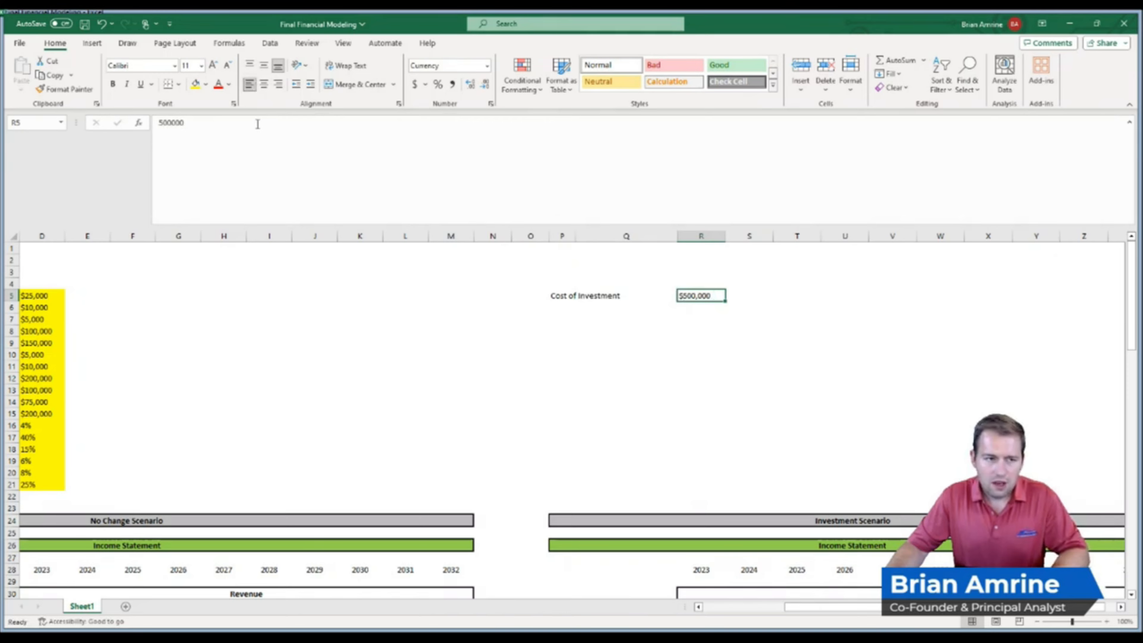
{"action": "left_click", "coordinate": [195, 83]}
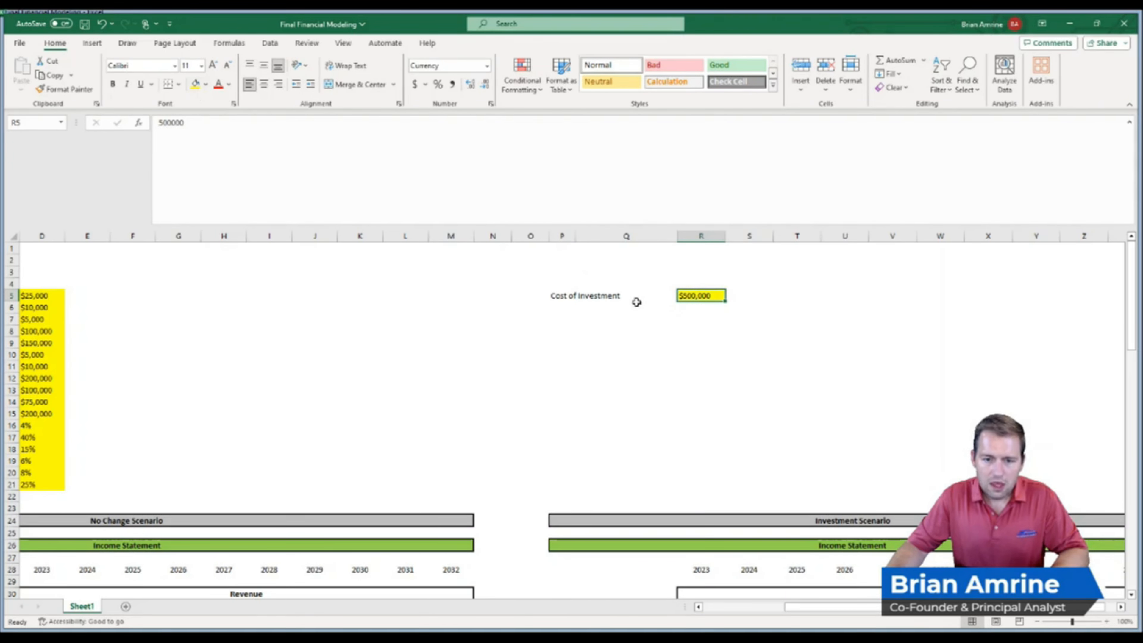
Add the labels % Investment Allocated to Land and % Investment Allocated to Equipment below Cost of Investment
{"action": "left_click_drag", "start_coordinate": [1131, 310], "coordinate": [1131, 545]}
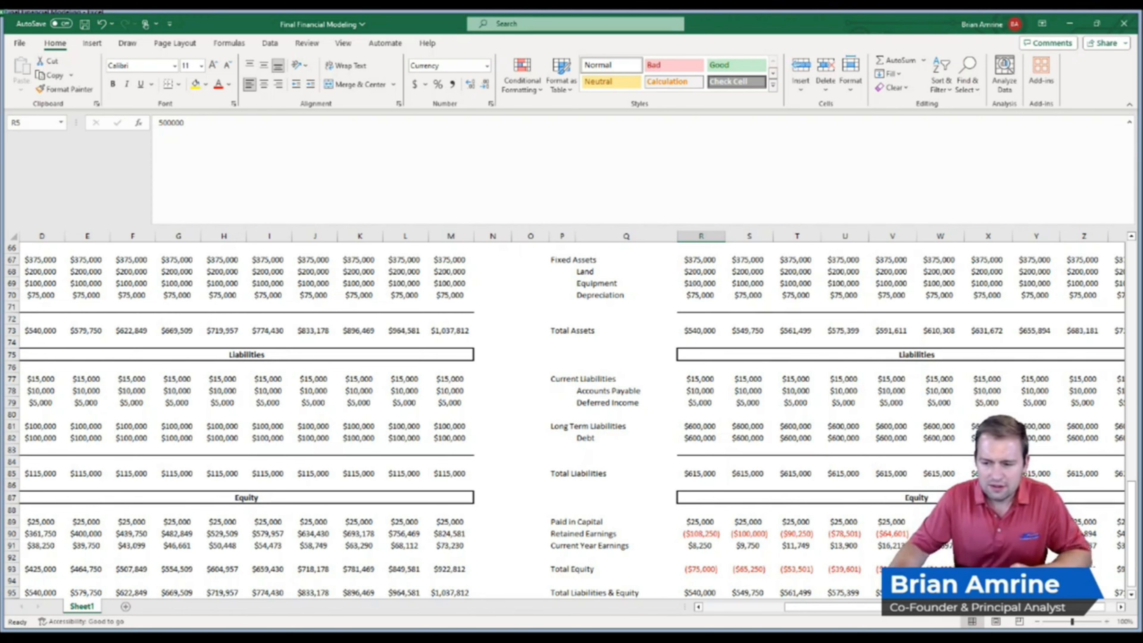
{"action": "left_click_drag", "start_coordinate": [1126, 534], "coordinate": [1133, 530]}
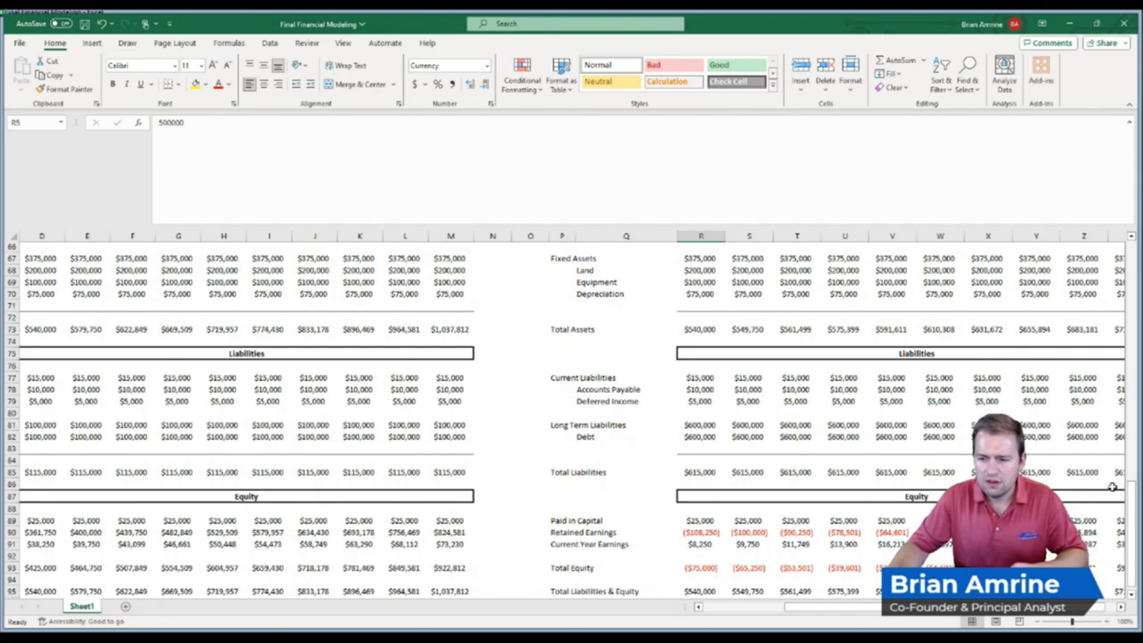
{"action": "left_click_drag", "start_coordinate": [1131, 510], "coordinate": [1120, 266]}
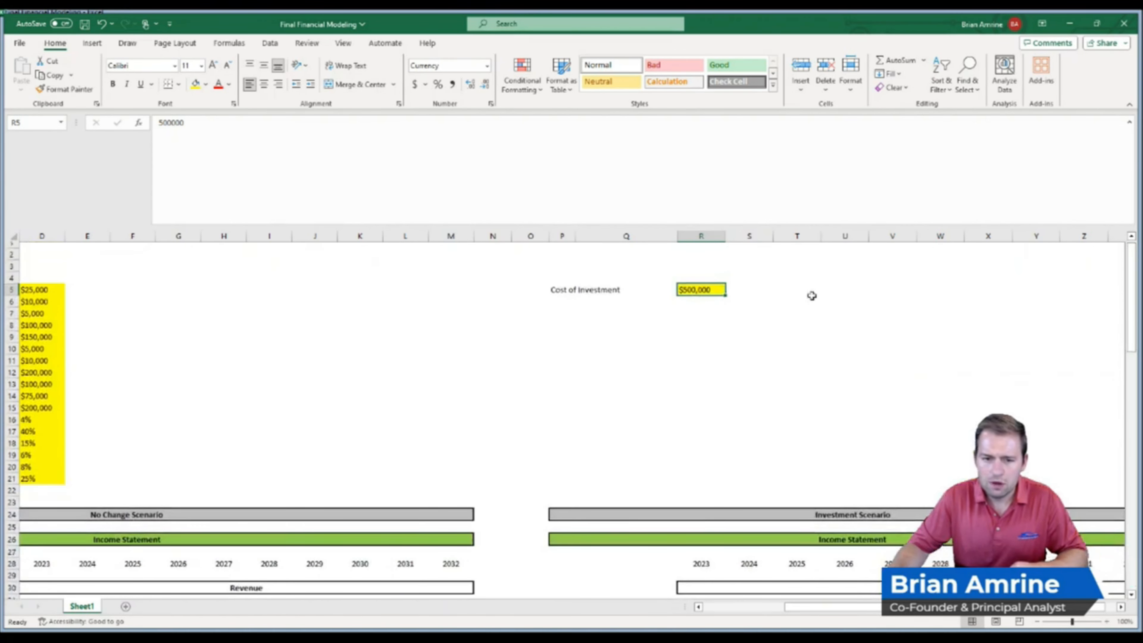
{"action": "left_click", "coordinate": [583, 301]}
{"action": "left_click", "coordinate": [565, 301]}
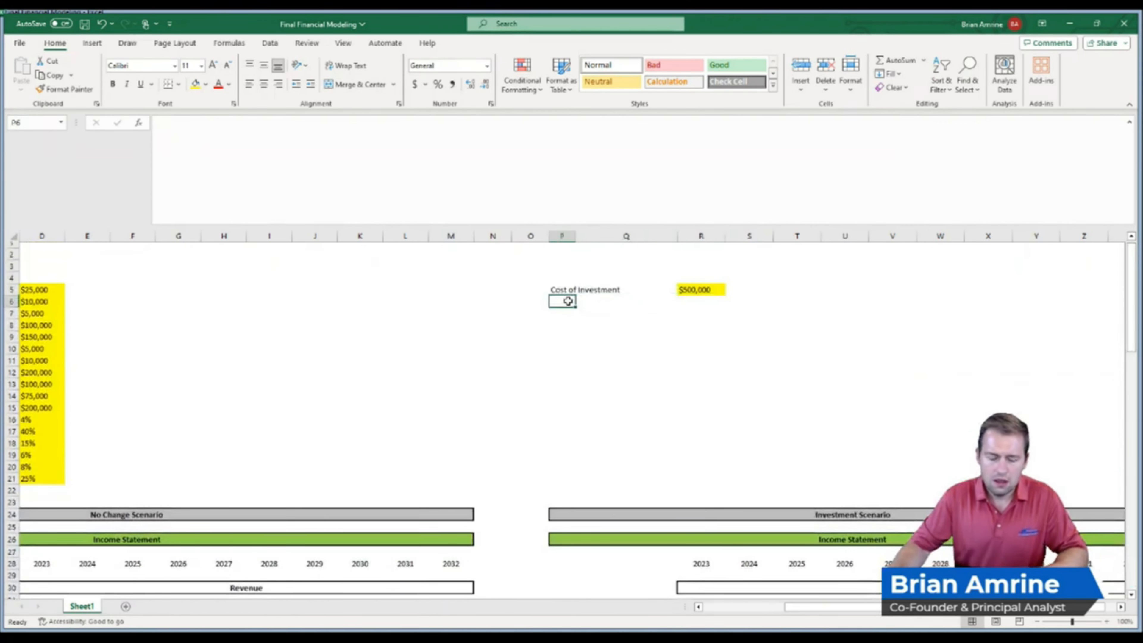
{"action": "type", "text": "% Cost"}
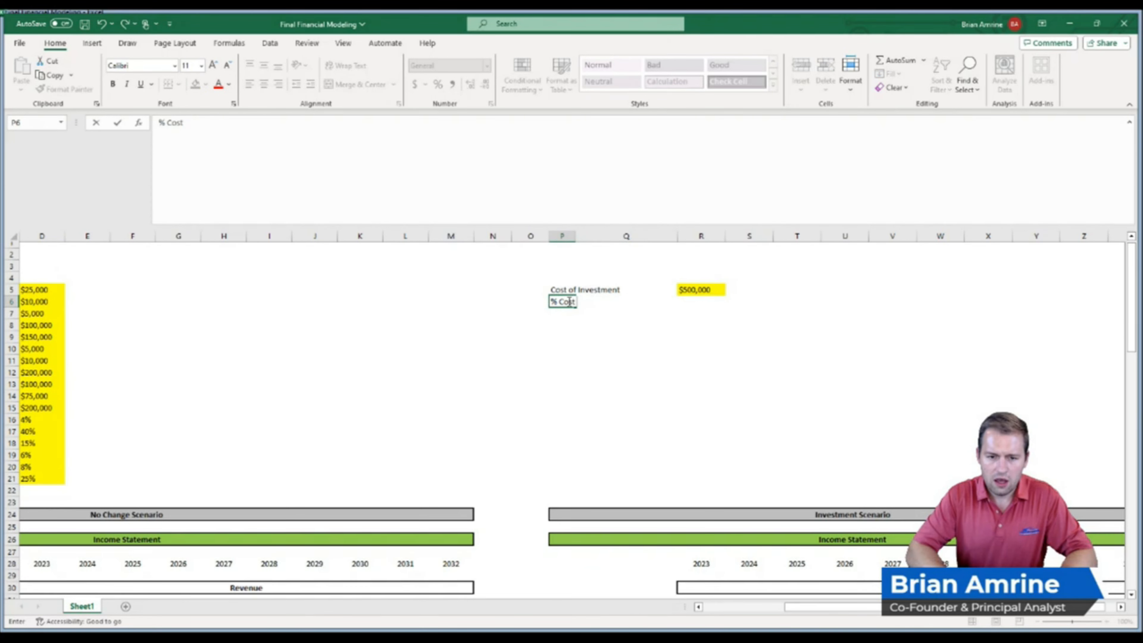
{"action": "type", "text": "nvestment Allocated to Land"}
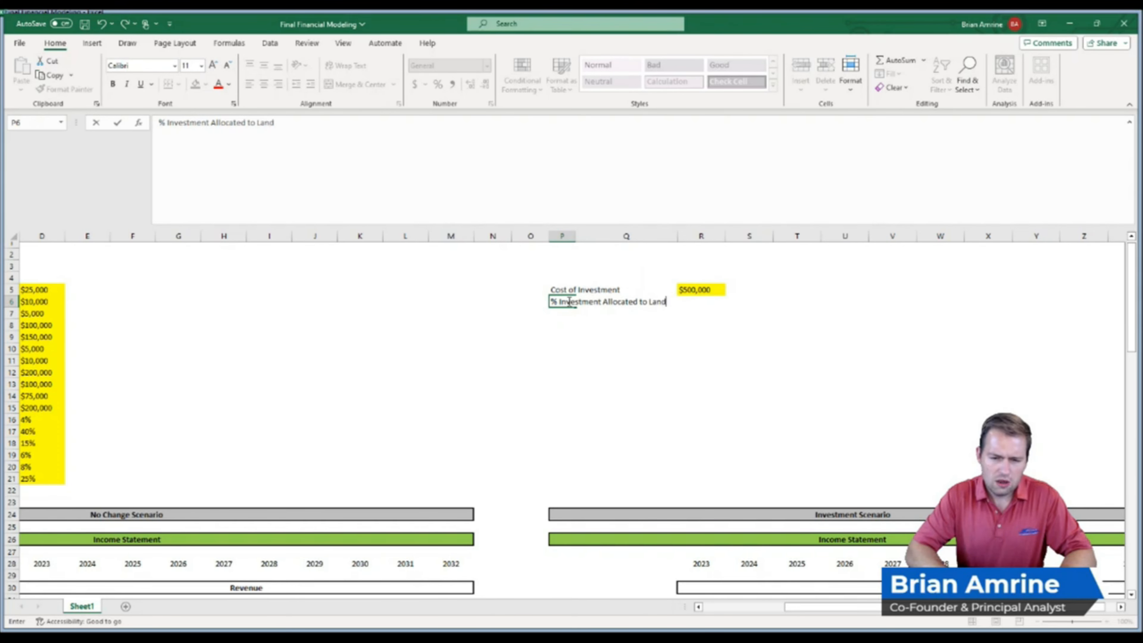
{"action": "key", "text": "Return"}
{"action": "type", "text": "% Inv"}
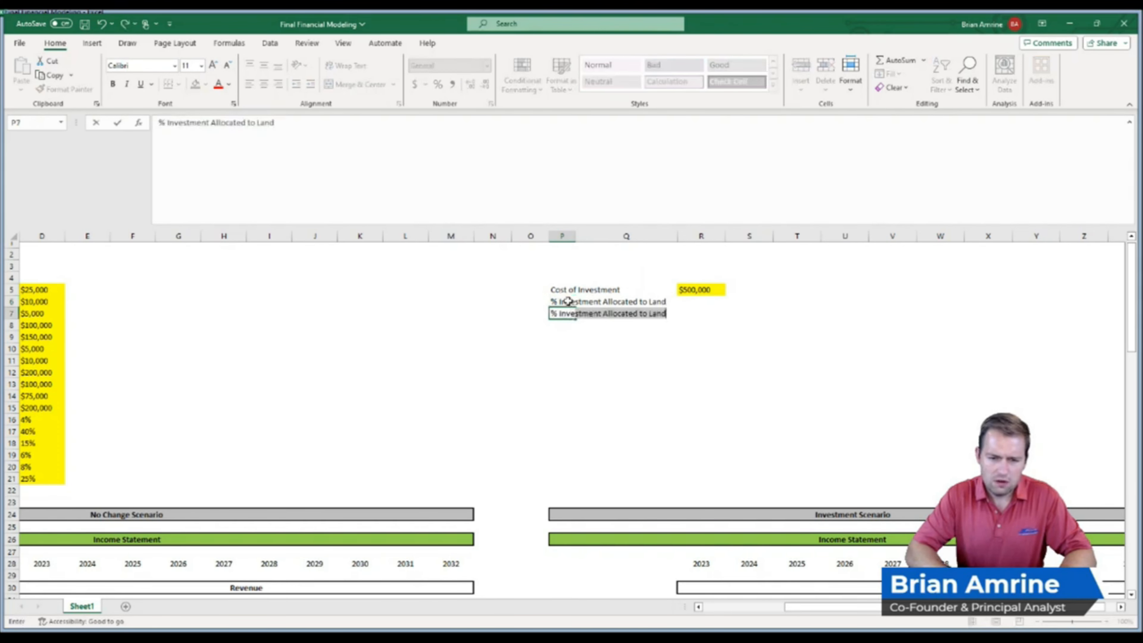
{"action": "type", "text": "estment Allocat"}
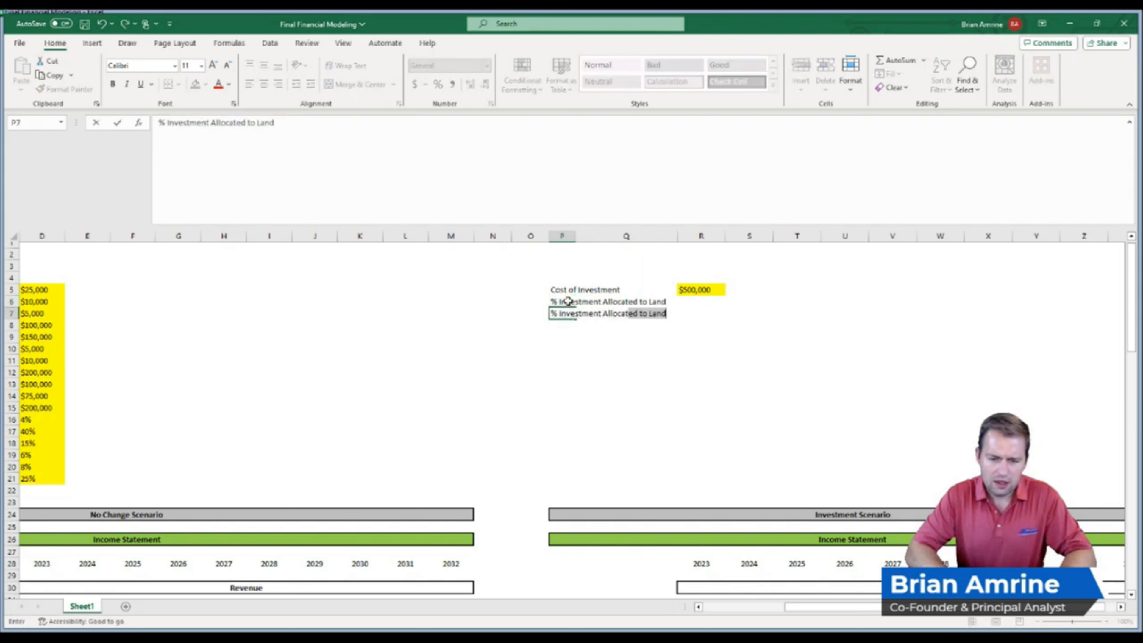
{"action": "type", "text": "ed to Equipment"}
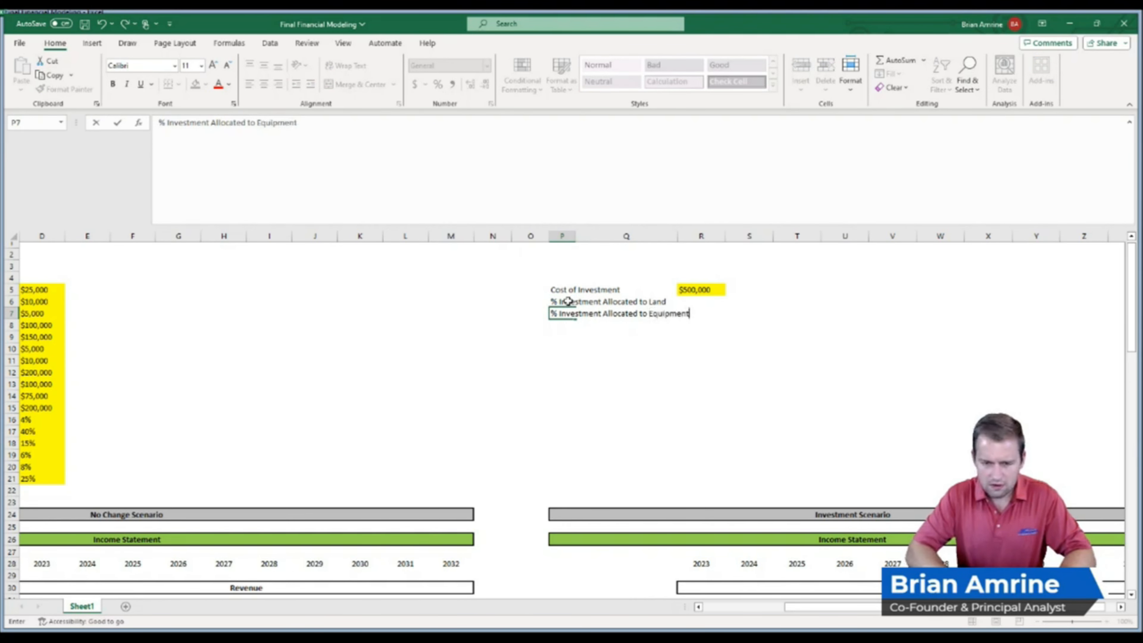
{"action": "key", "text": "Return"}
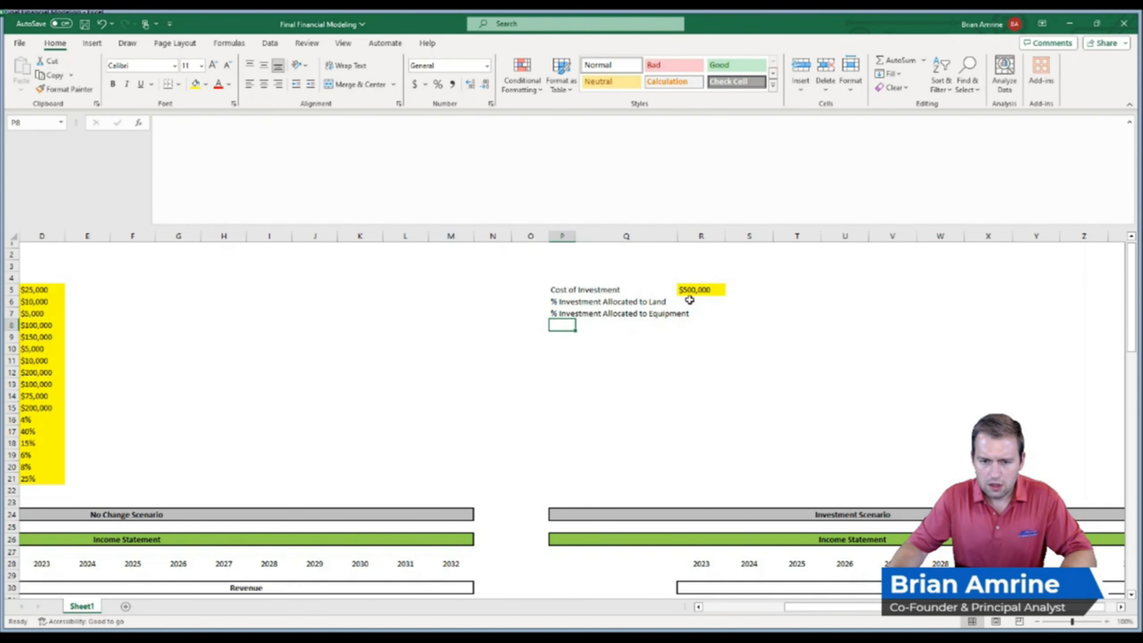
Set both the land and equipment investment allocation percentages to 50%
{"action": "left_click", "coordinate": [714, 305]}
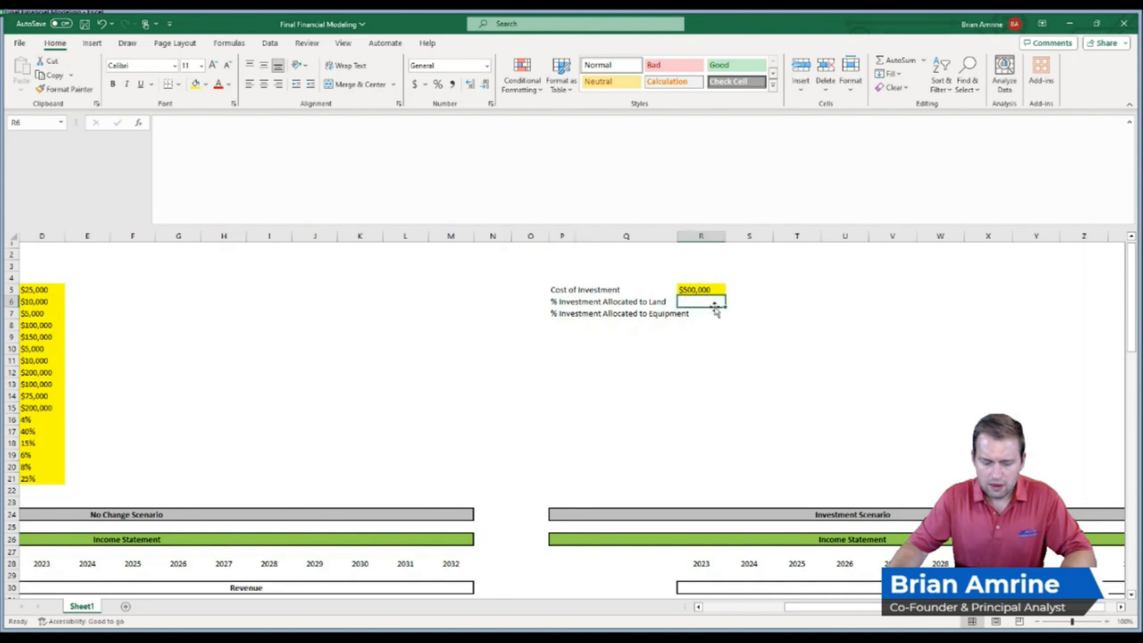
{"action": "type", "text": "50"}
{"action": "key", "text": "Return"}
{"action": "type", "text": "50"}
{"action": "key", "text": "Return"}
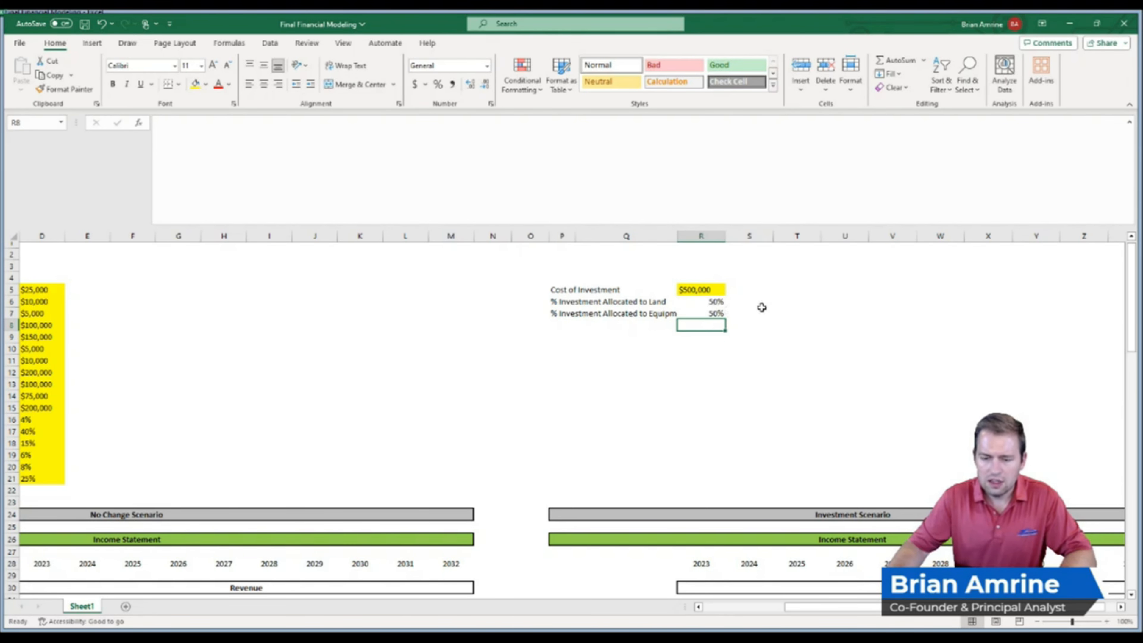
Add the land share of the investment to the Investment Scenario's 2023 Land formula, making it =D12+R5*R6
{"action": "left_click_drag", "start_coordinate": [1139, 329], "coordinate": [1136, 575]}
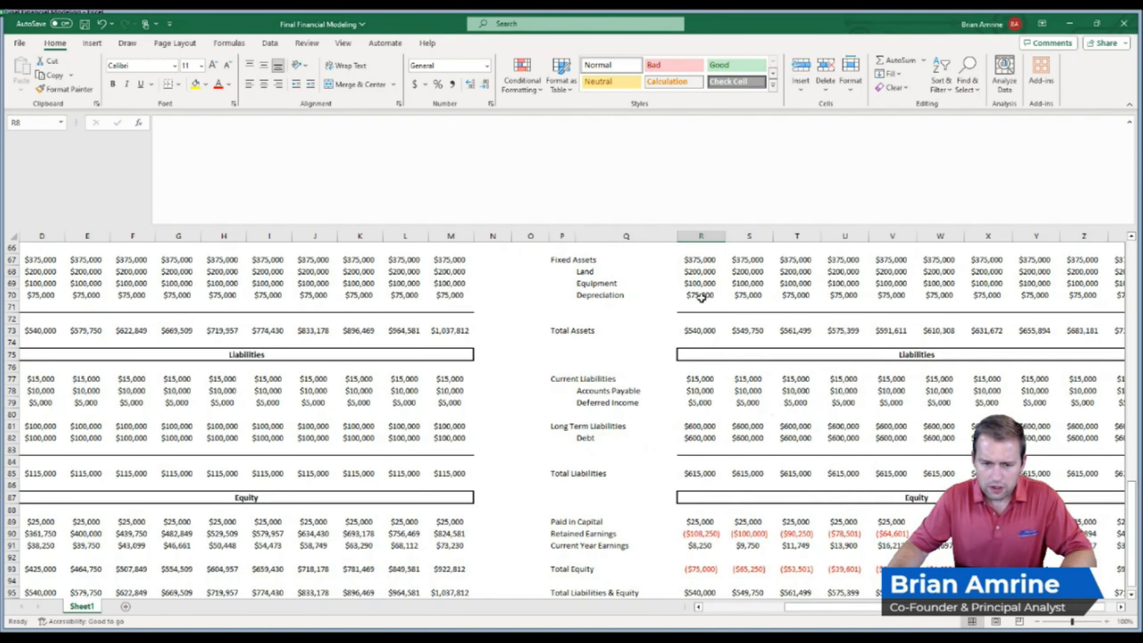
{"action": "double_click", "coordinate": [701, 271]}
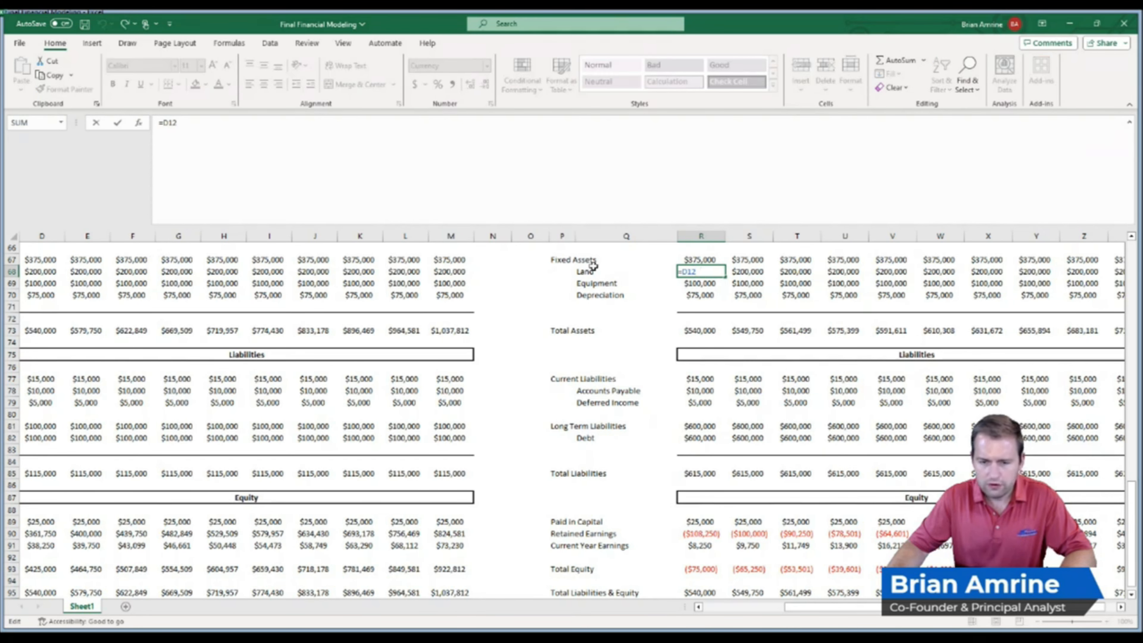
{"action": "type", "text": "+"}
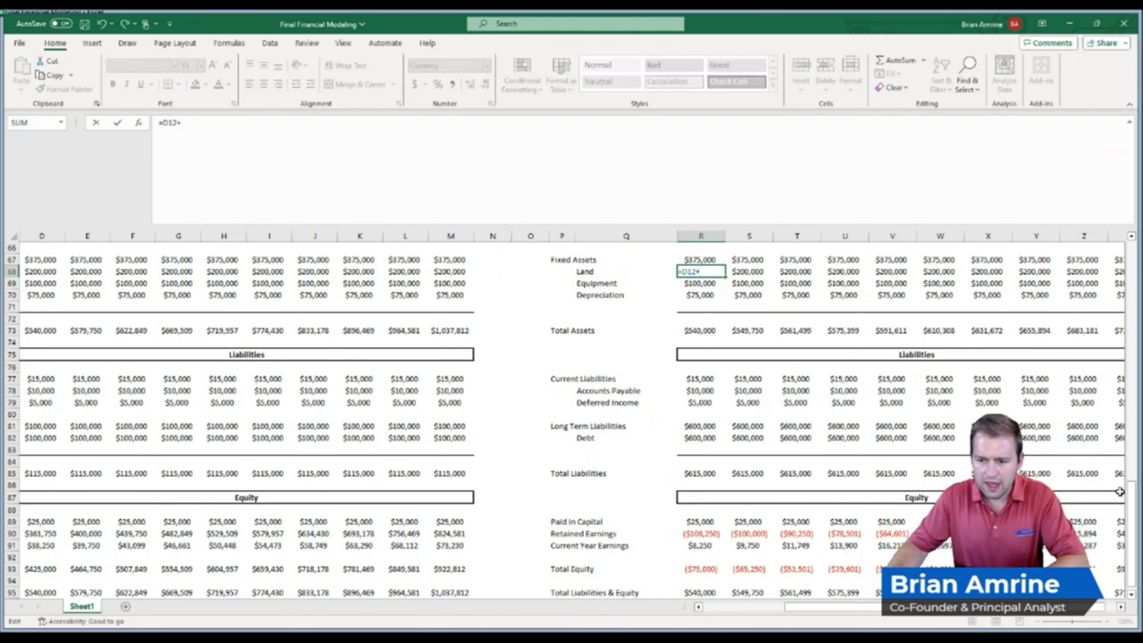
{"action": "left_click_drag", "start_coordinate": [1131, 500], "coordinate": [1130, 256]}
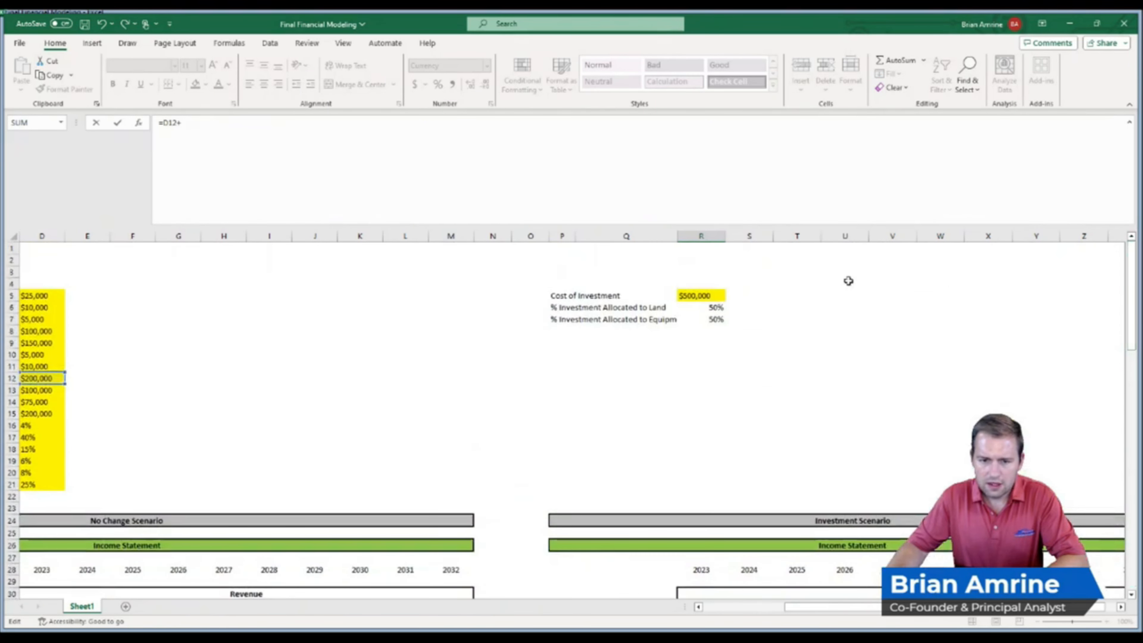
{"action": "left_click", "coordinate": [691, 296]}
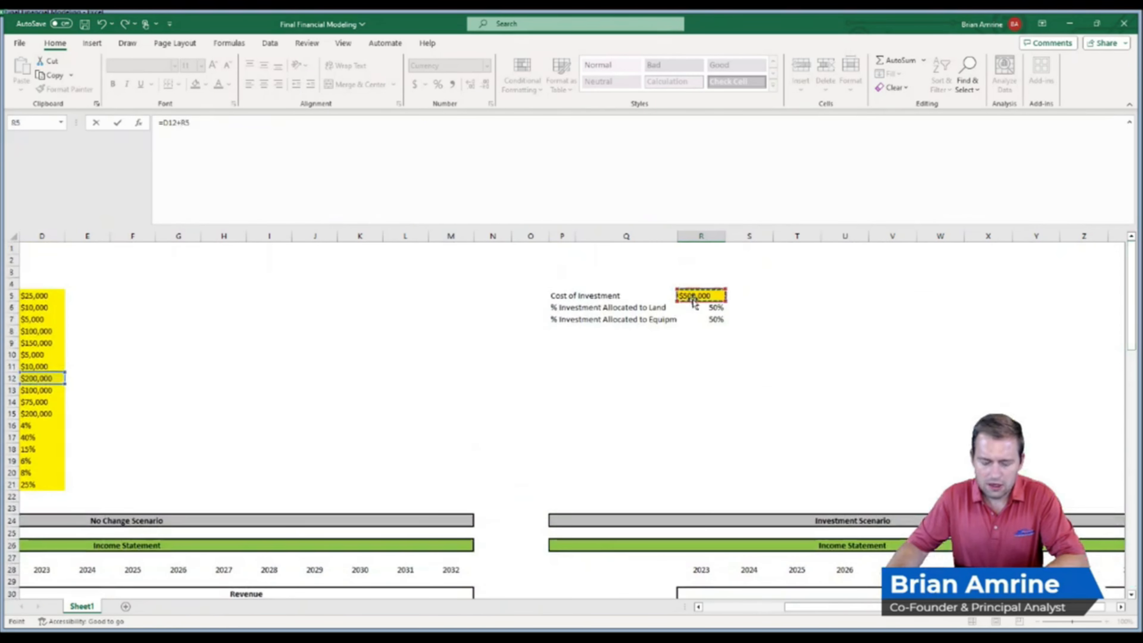
{"action": "type", "text": "*"}
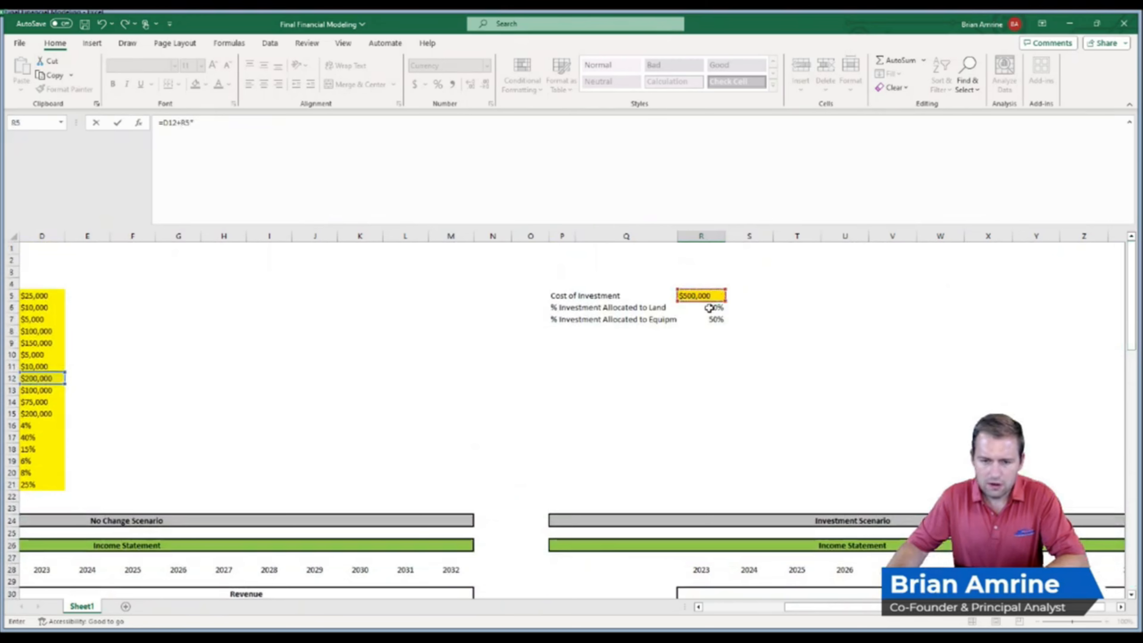
{"action": "left_click", "coordinate": [710, 307]}
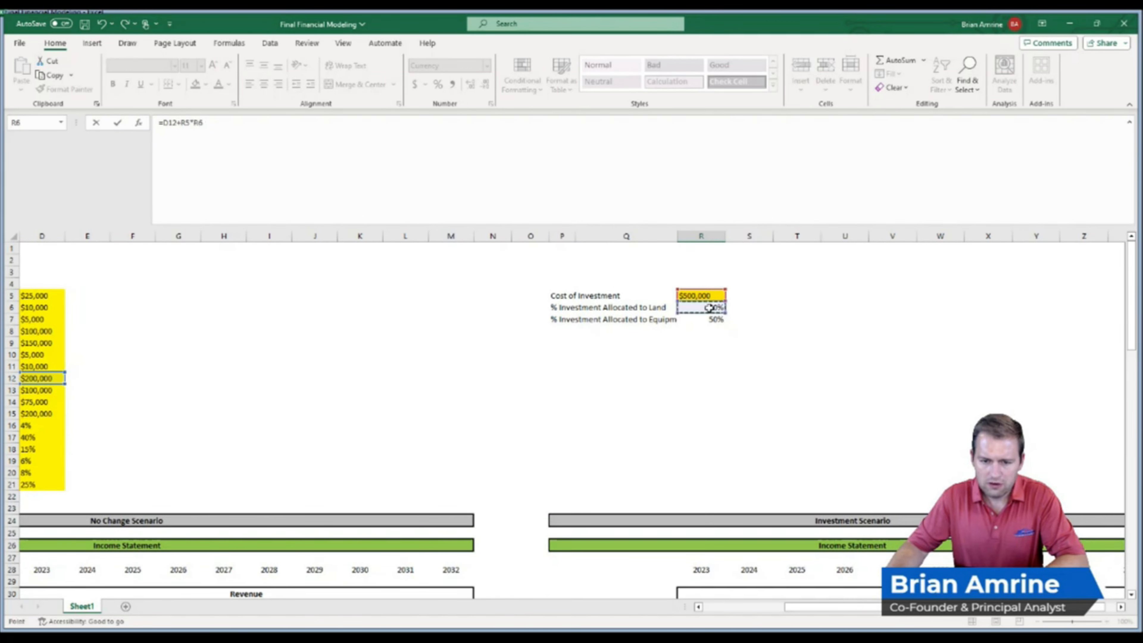
{"action": "key", "text": "Return"}
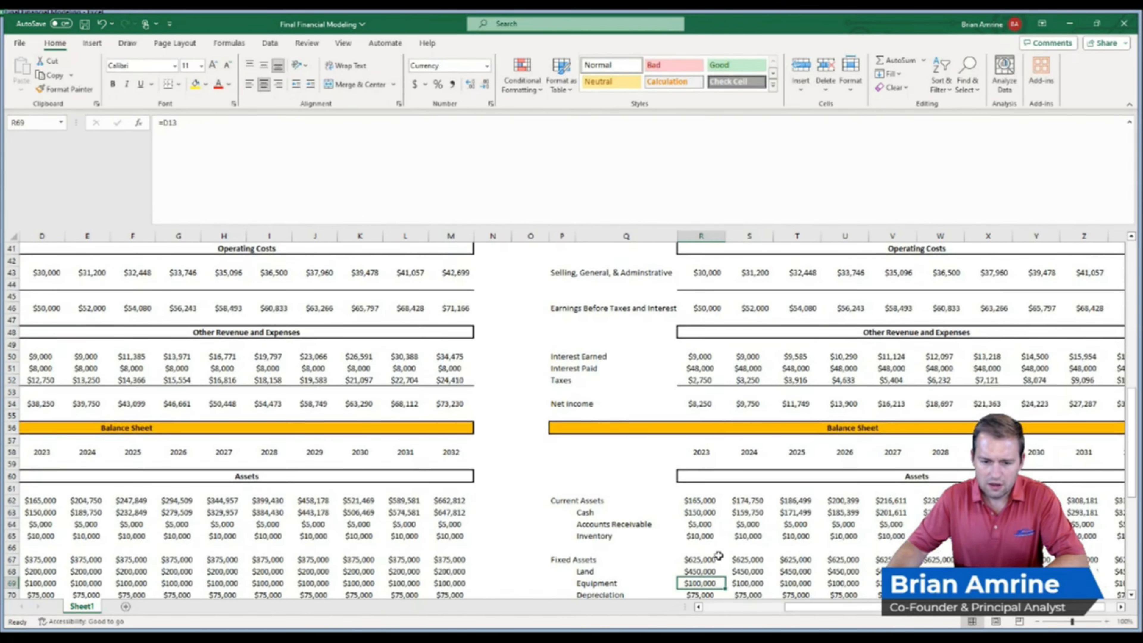
Add the equipment share of the investment to the Investment Scenario's 2023 Equipment formula, making it =D13+R5*R7
{"action": "double_click", "coordinate": [708, 583]}
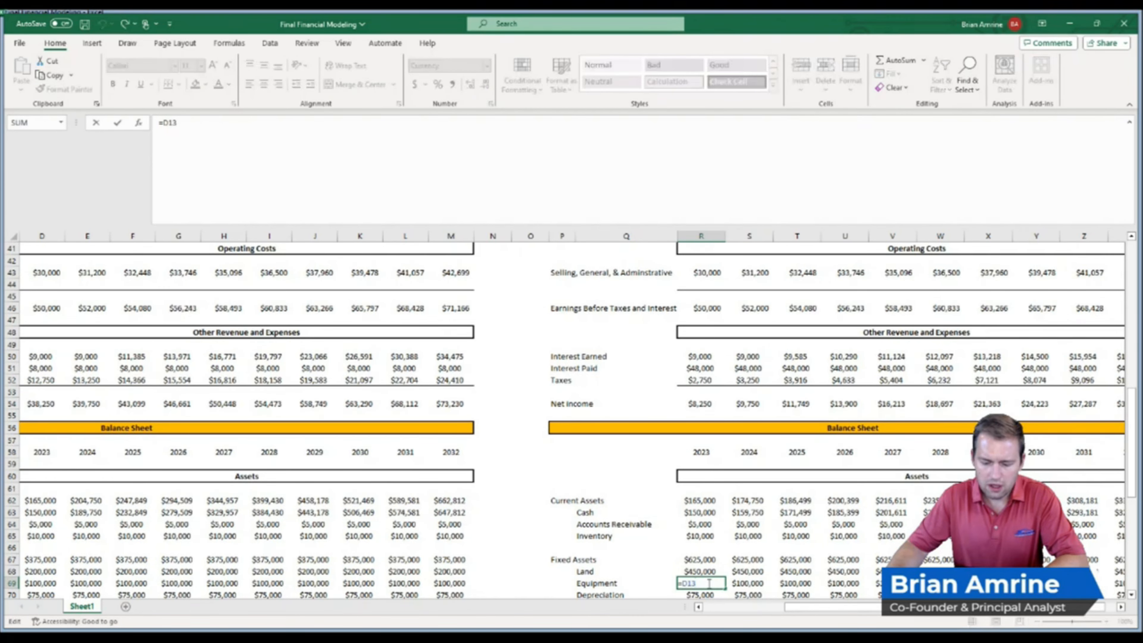
{"action": "type", "text": "+"}
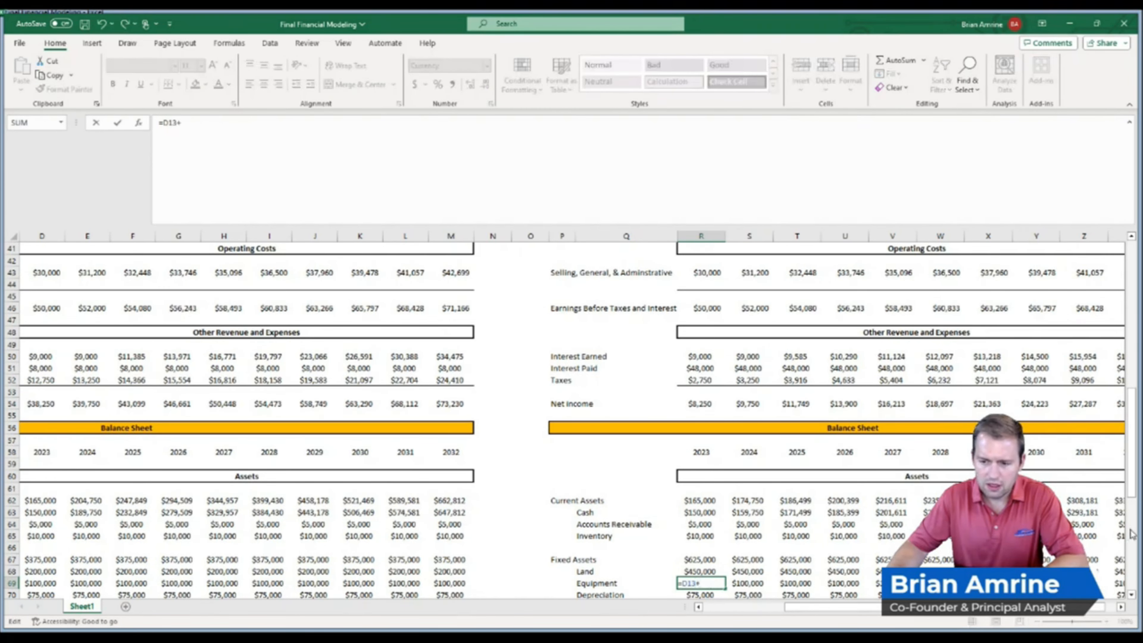
{"action": "left_click_drag", "start_coordinate": [1131, 500], "coordinate": [1131, 351]}
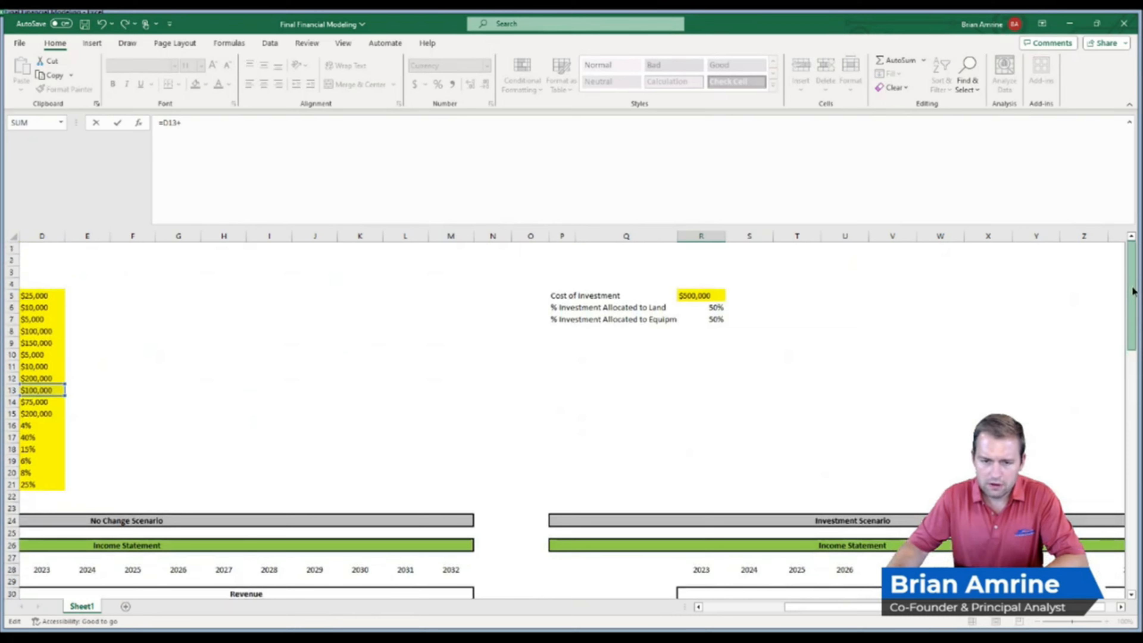
{"action": "left_click", "coordinate": [695, 296]}
{"action": "type", "text": "*"}
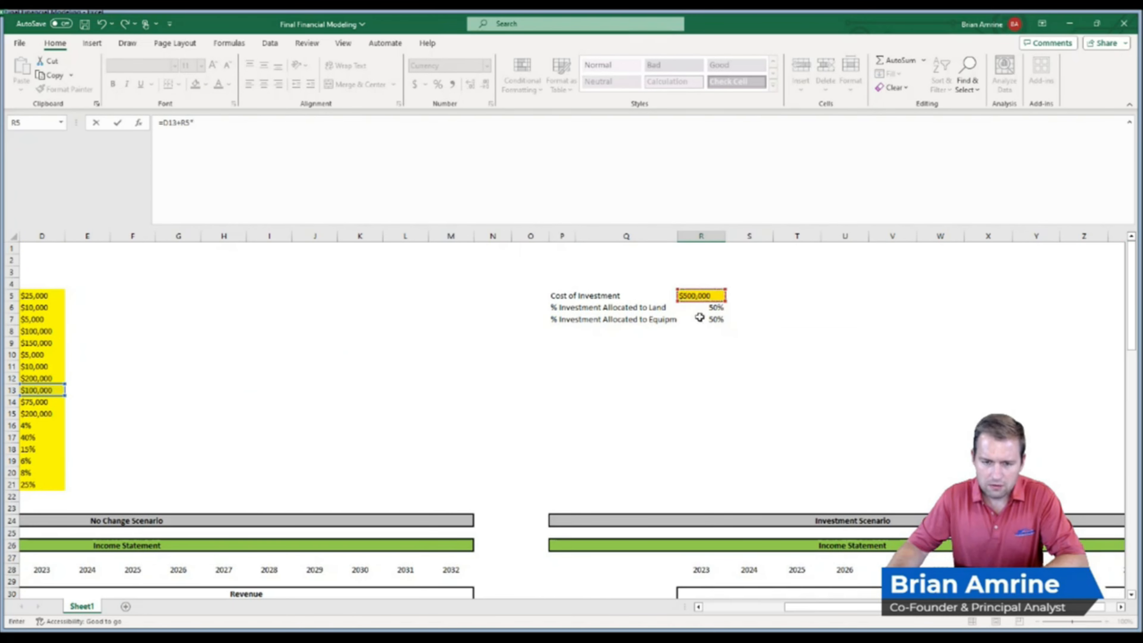
{"action": "left_click", "coordinate": [702, 321]}
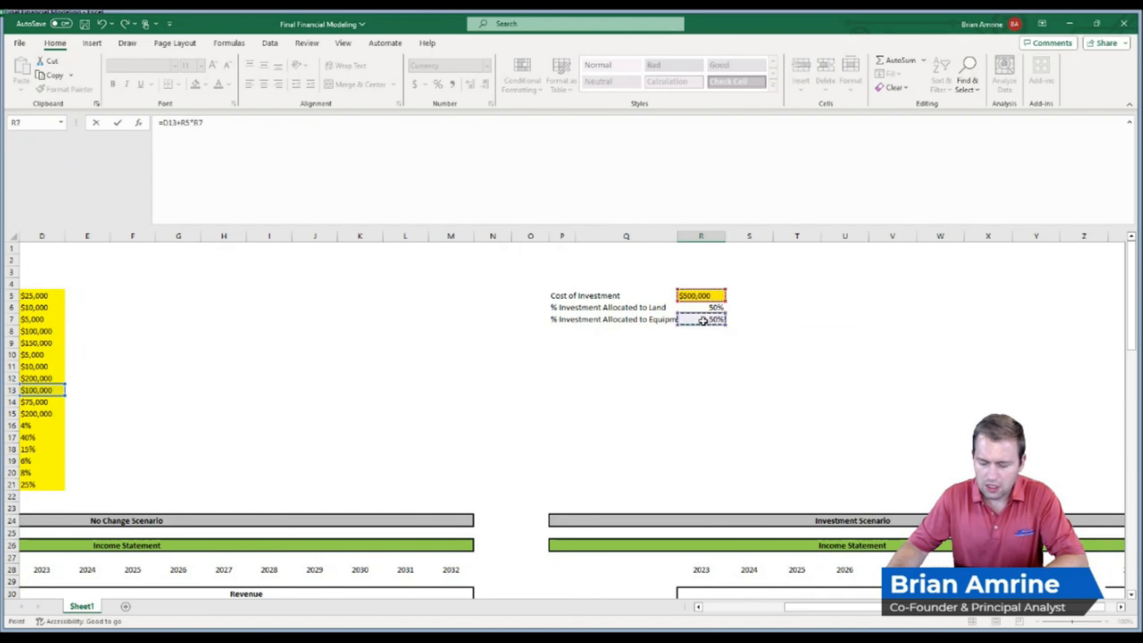
{"action": "key", "text": "Escape"}
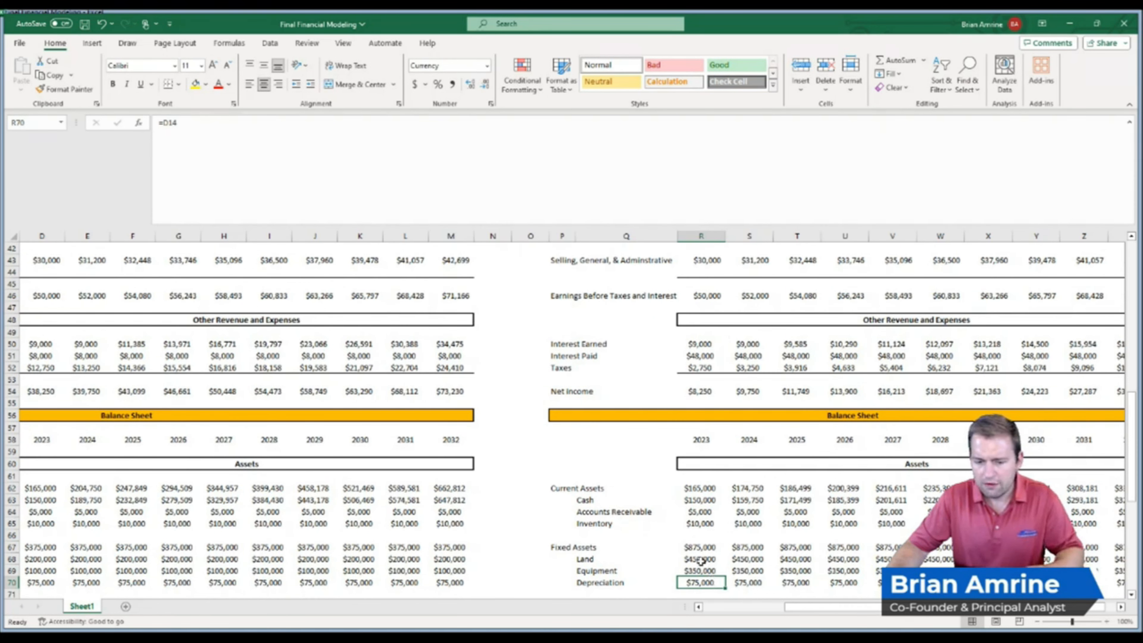
Left-align the three investment input values, give them a yellow input fill, and widen column Q to fit the labels
{"action": "left_click_drag", "start_coordinate": [700, 561], "coordinate": [701, 569]}
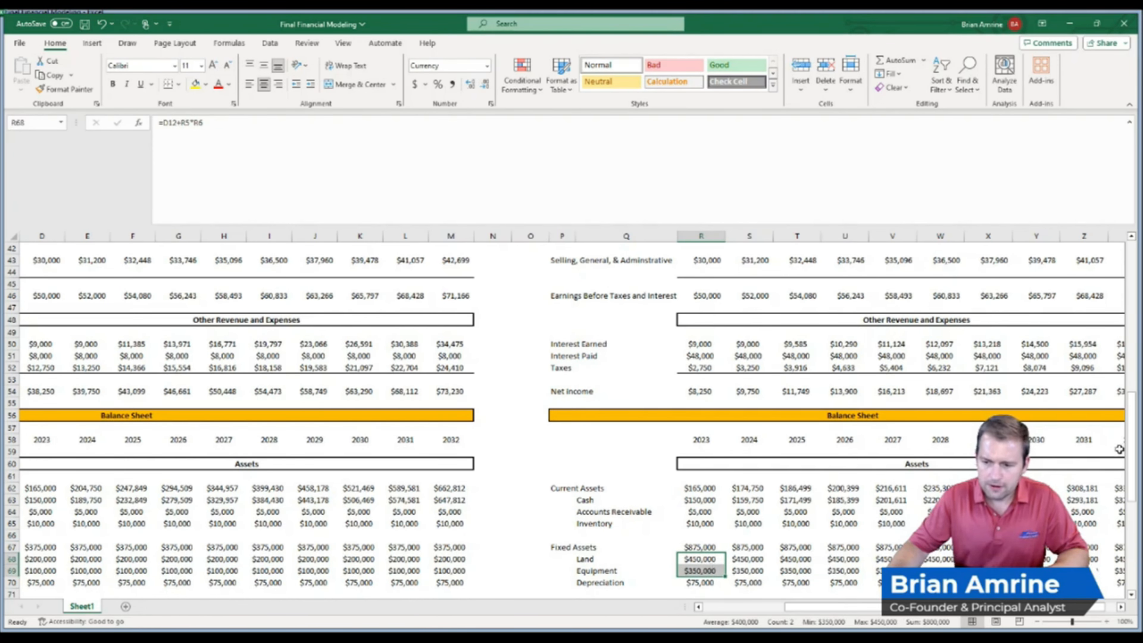
{"action": "left_click_drag", "start_coordinate": [1131, 450], "coordinate": [1128, 270]}
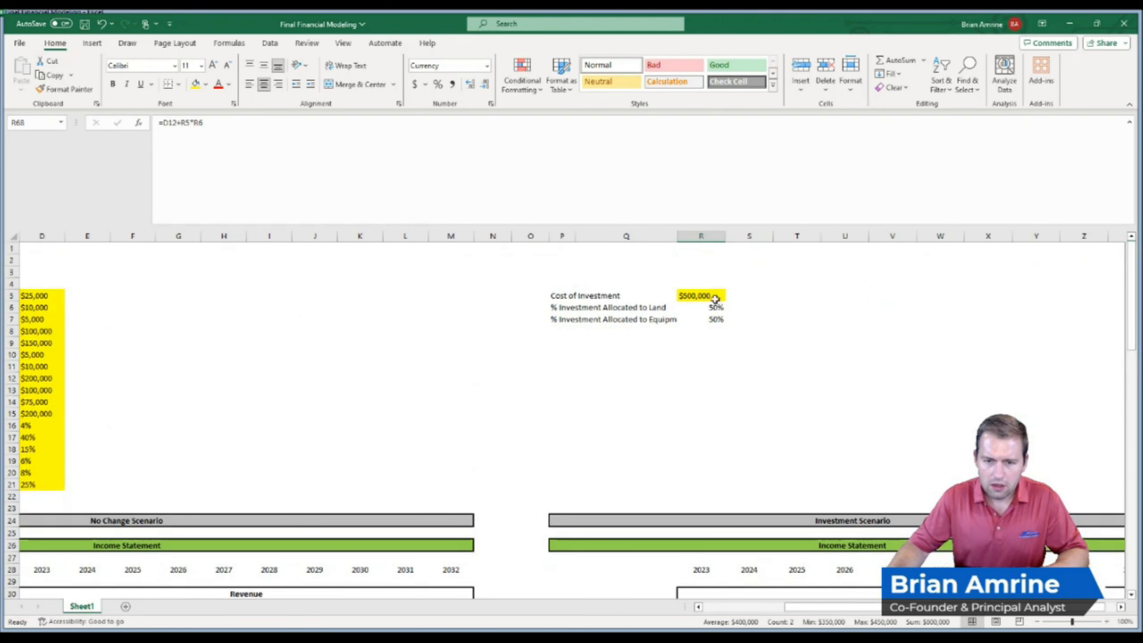
{"action": "left_click_drag", "start_coordinate": [715, 298], "coordinate": [715, 319]}
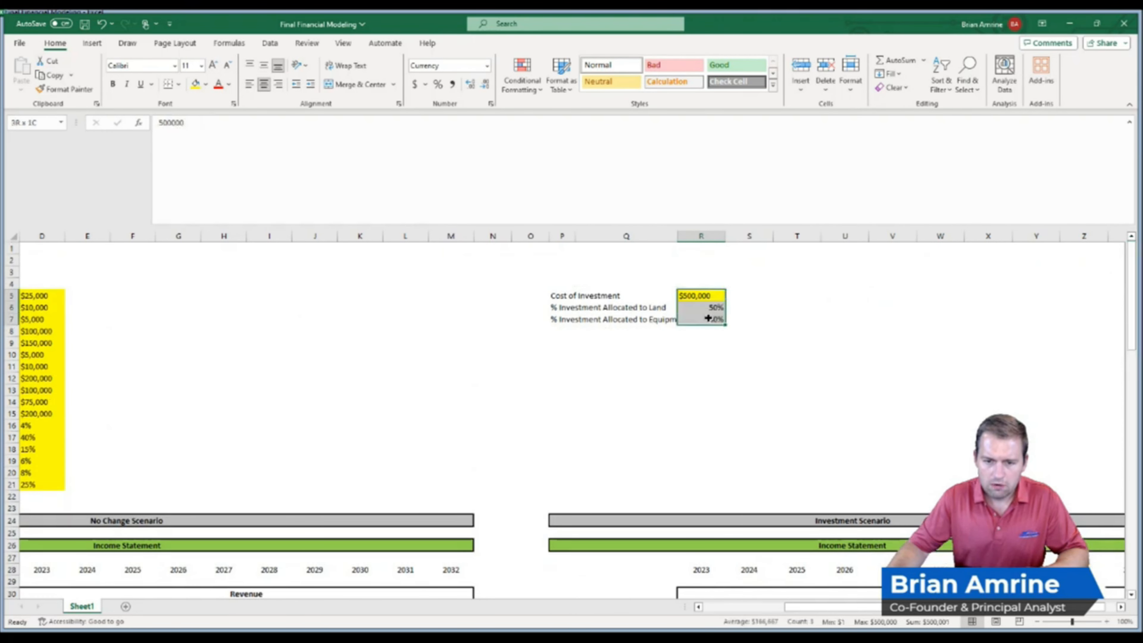
{"action": "left_click", "coordinate": [248, 85]}
{"action": "left_click", "coordinate": [198, 85]}
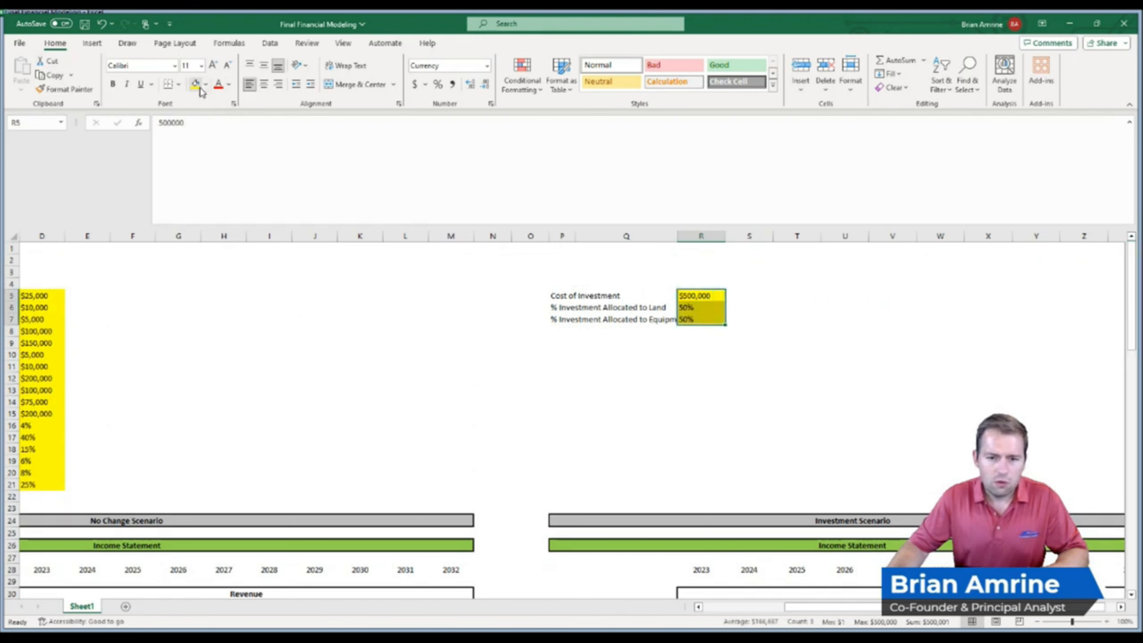
{"action": "left_click_drag", "start_coordinate": [676, 236], "coordinate": [694, 236]}
{"action": "left_click", "coordinate": [616, 329]}
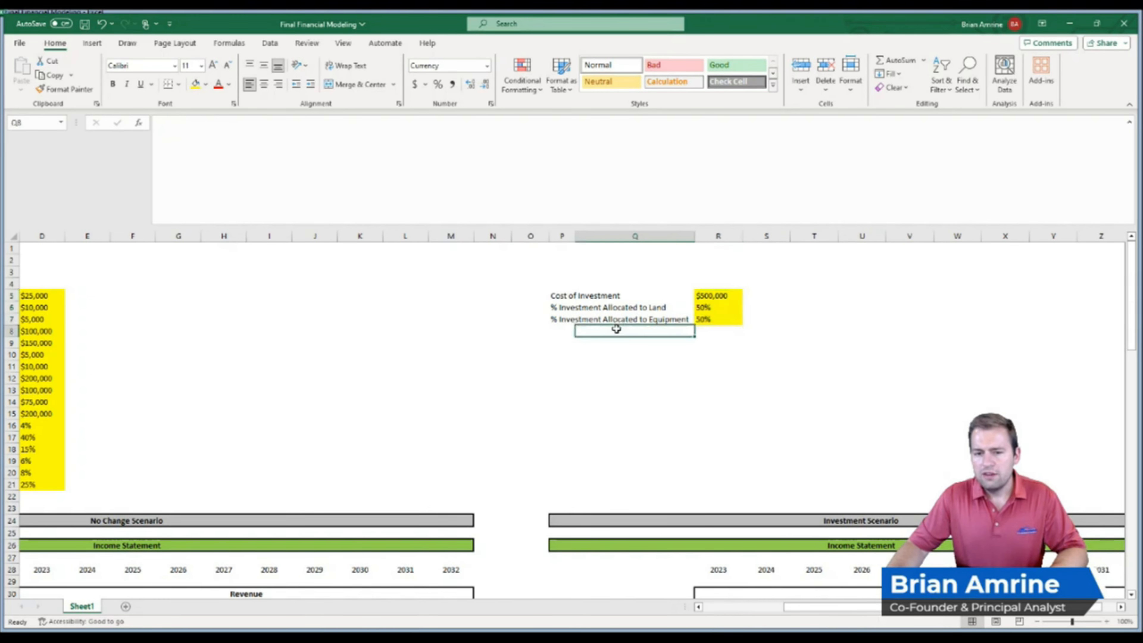
{"action": "left_click", "coordinate": [568, 331]}
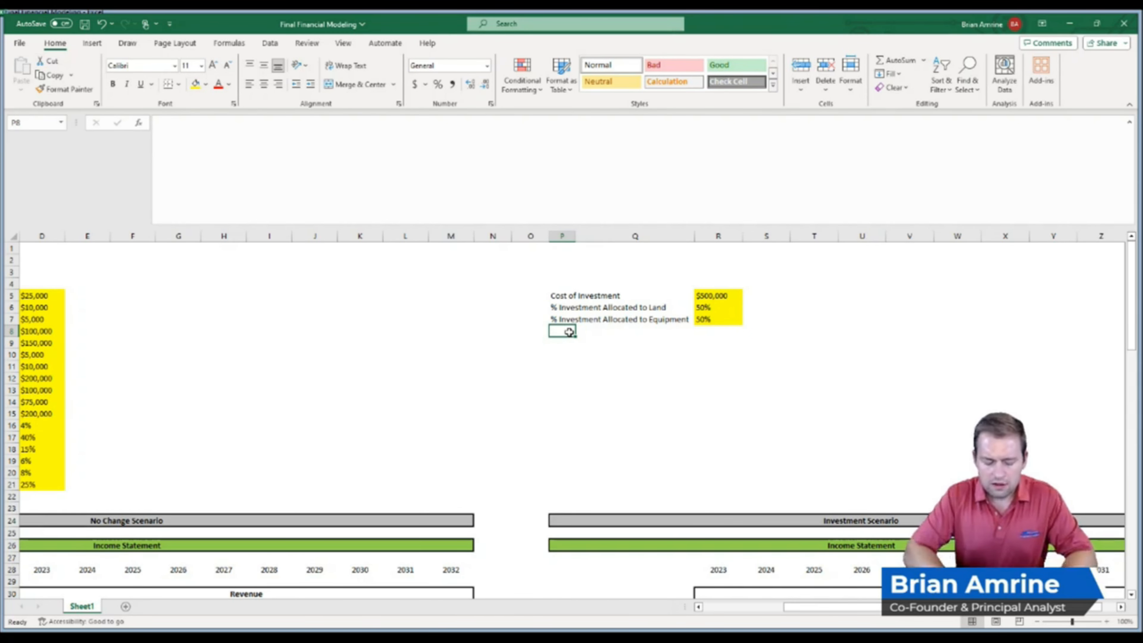
{"action": "type", "text": "$125,000"}
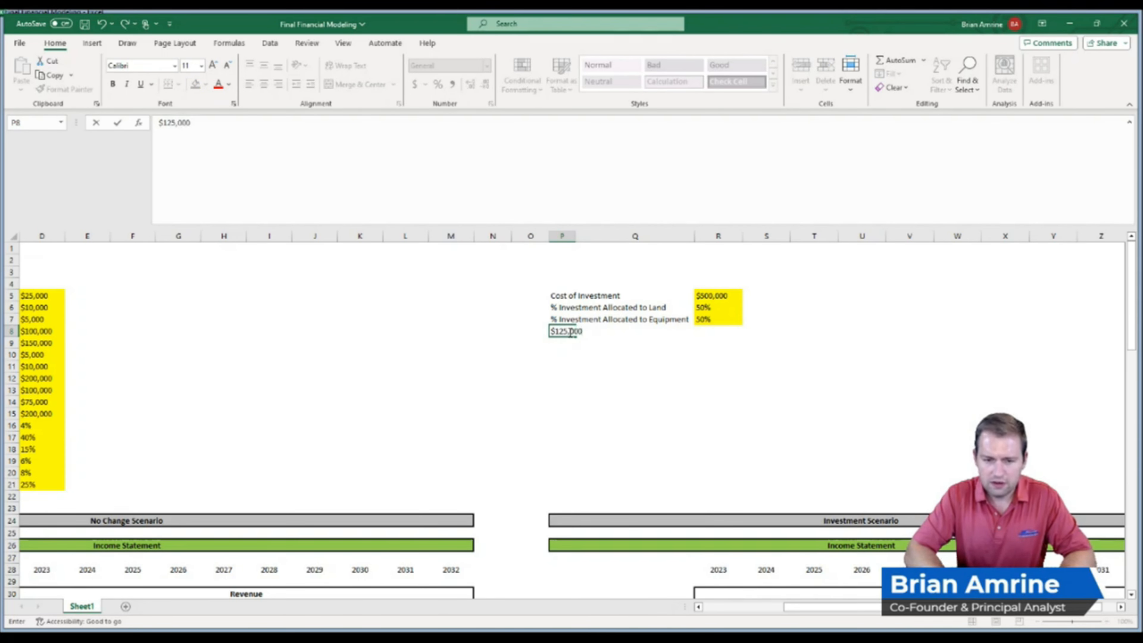
{"action": "key", "text": "Return"}
{"action": "key", "text": "ctrl+z"}
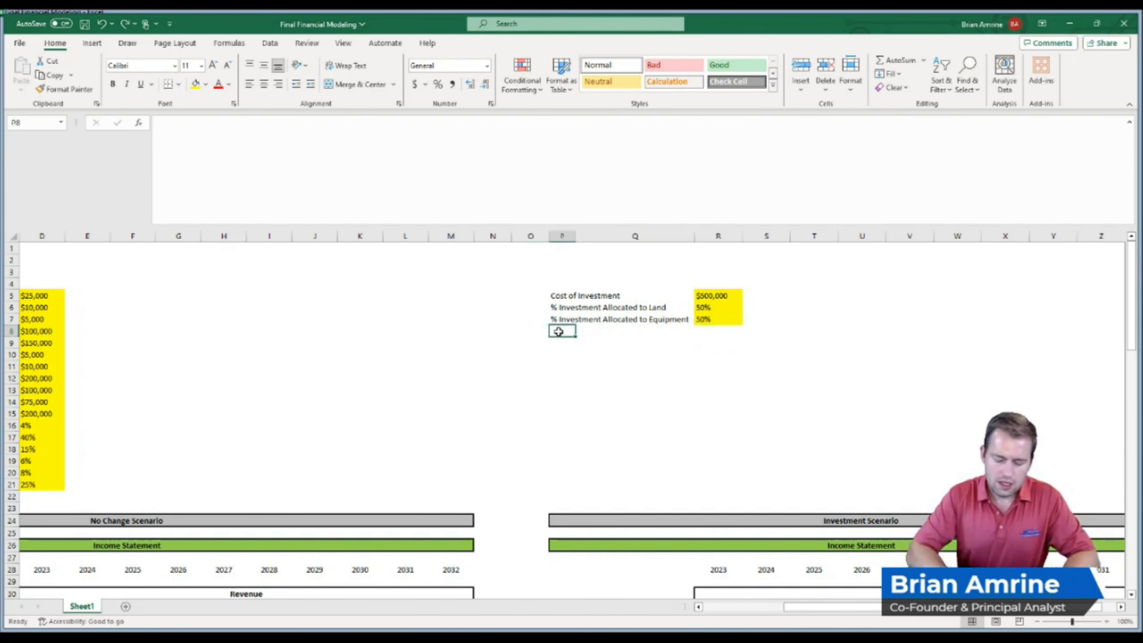
Add the label Starting Impact on Sales below the allocations and set its value to $125,000
{"action": "key", "text": "BackSpace"}
{"action": "type", "text": "Starting Impact on Sales"}
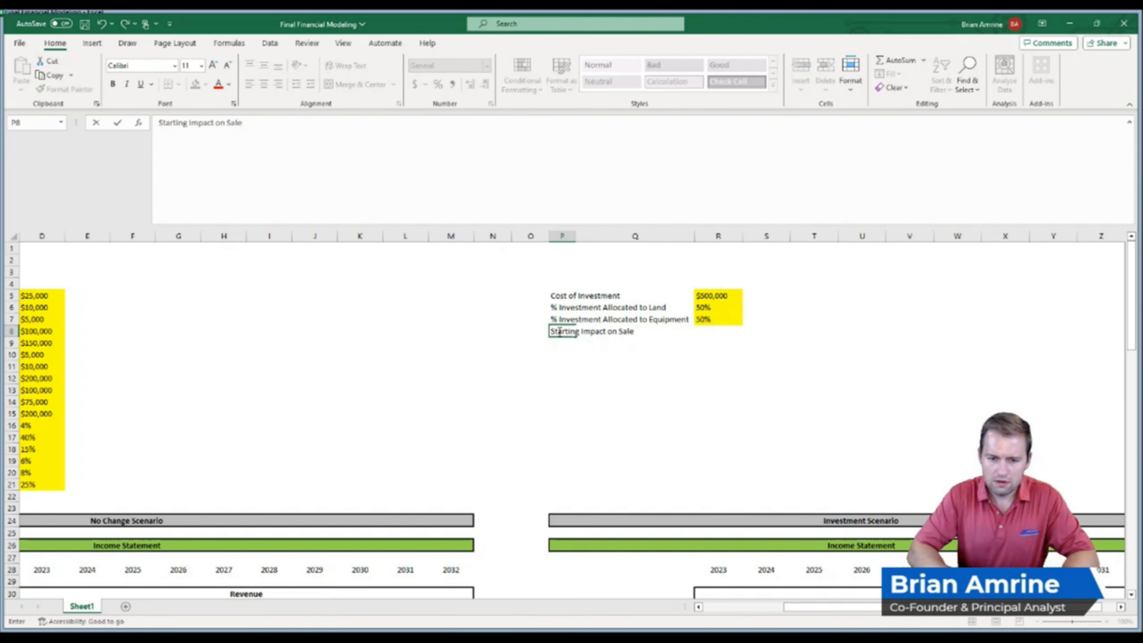
{"action": "key", "text": "Tab"}
{"action": "key", "text": "Tab"}
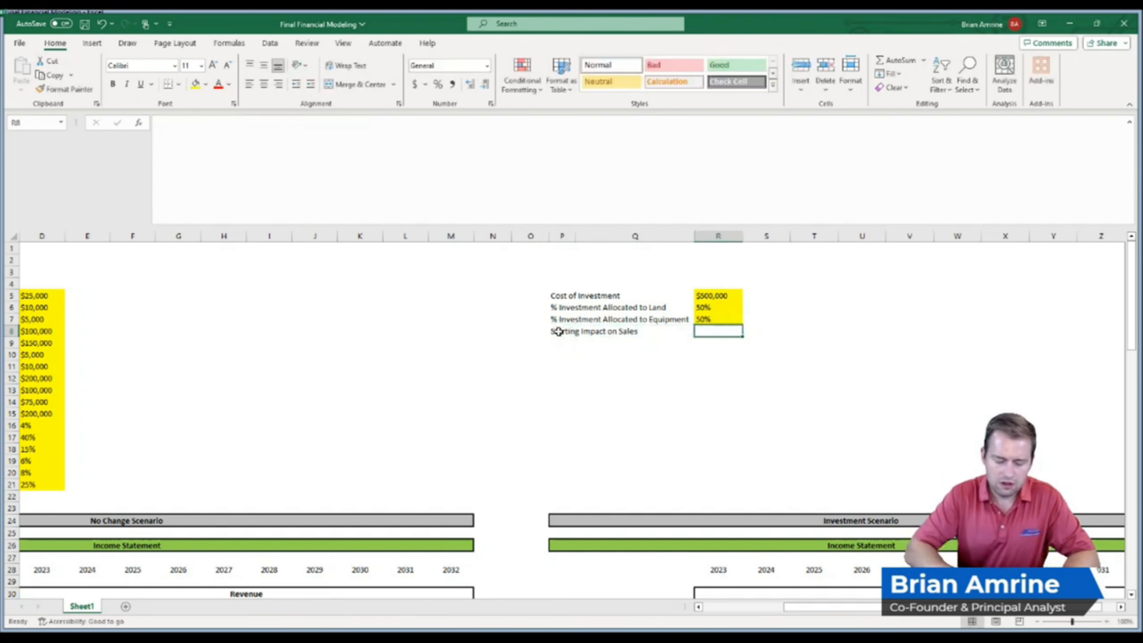
{"action": "type", "text": "$1"}
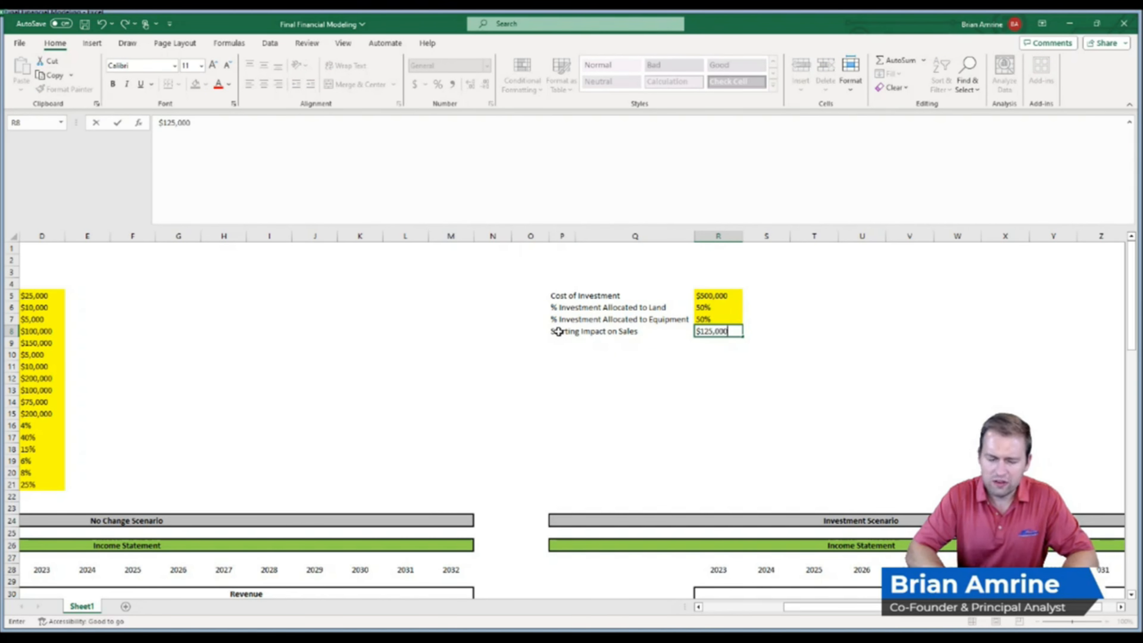
{"action": "type", "text": "25,000"}
{"action": "key", "text": "Return"}
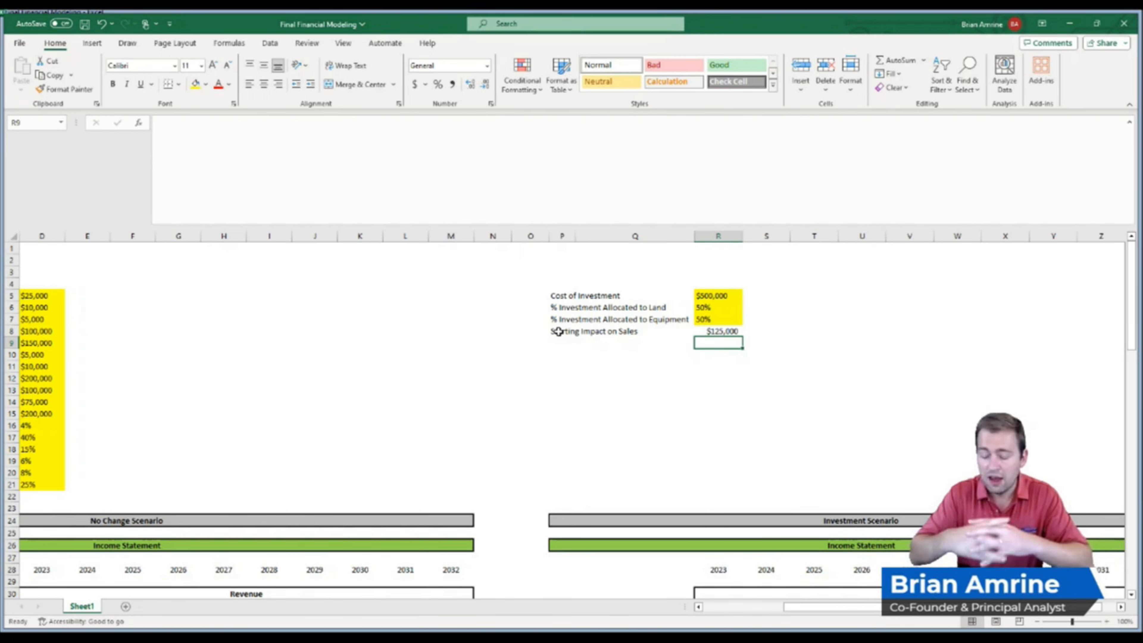
Add the label Impact to Cost of Goods Sold below it and set its value to -5%
{"action": "key", "text": "Left"}
{"action": "key", "text": "Left"}
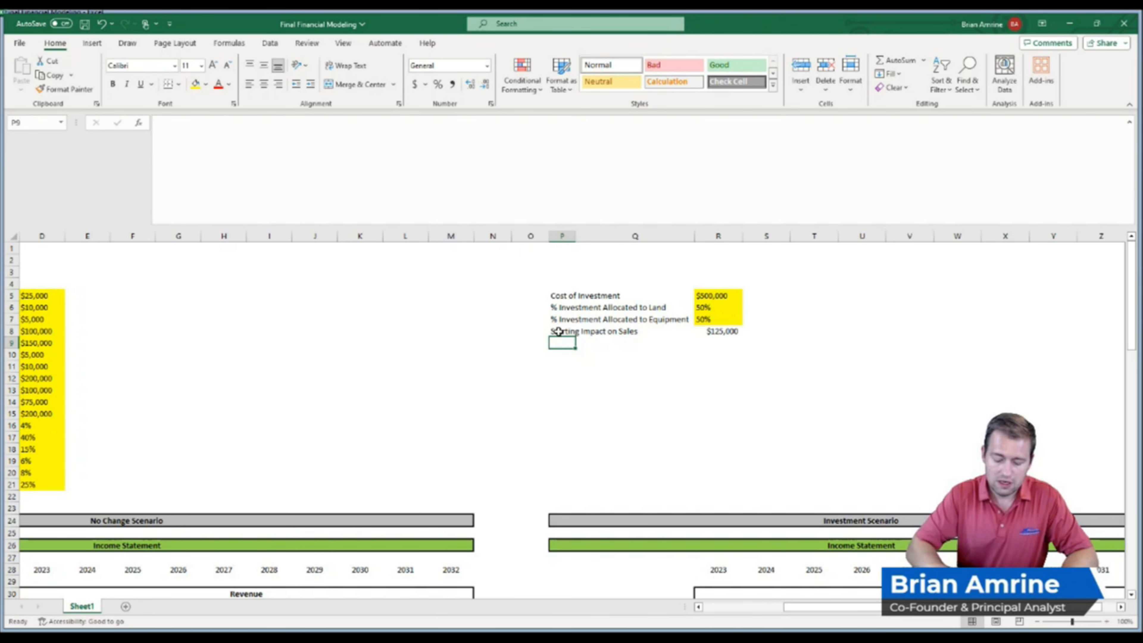
{"action": "type", "text": "Imp"}
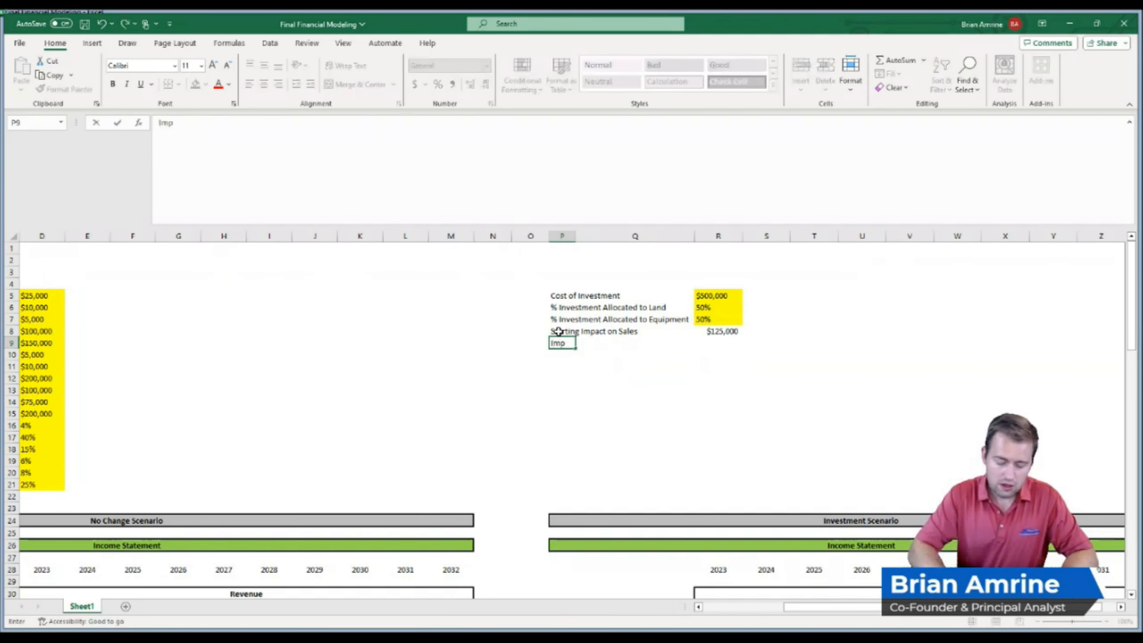
{"action": "type", "text": "act to Cost of Goods"}
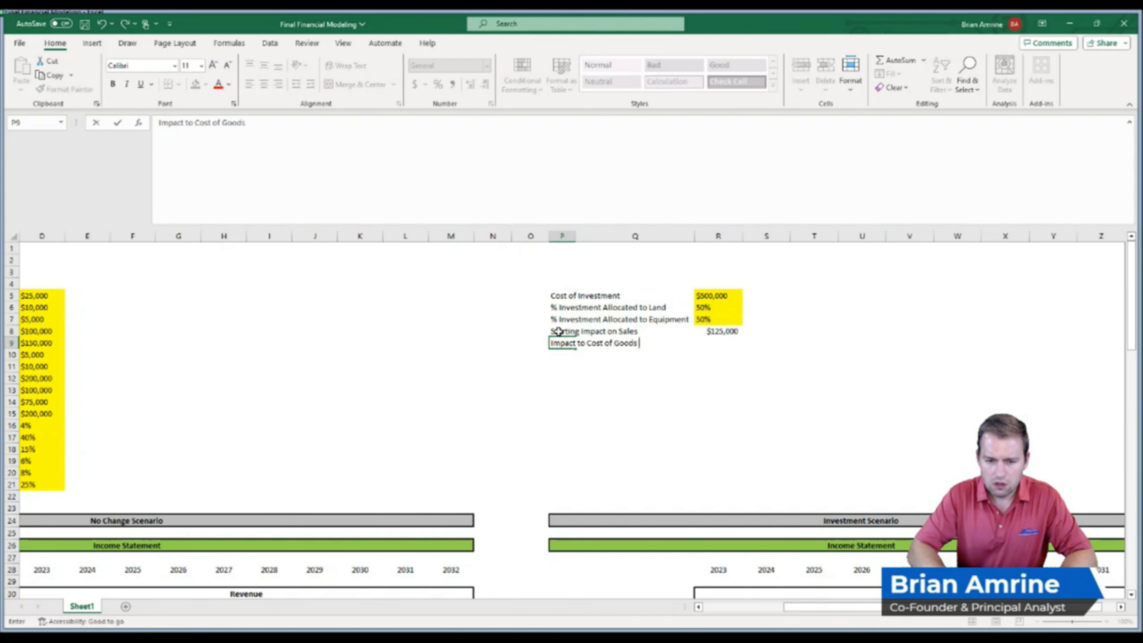
{"action": "key", "text": "Return"}
{"action": "key", "text": "Right"}
{"action": "key", "text": "Right"}
{"action": "key", "text": "Up"}
{"action": "type", "text": "-5%"}
{"action": "key", "text": "Return"}
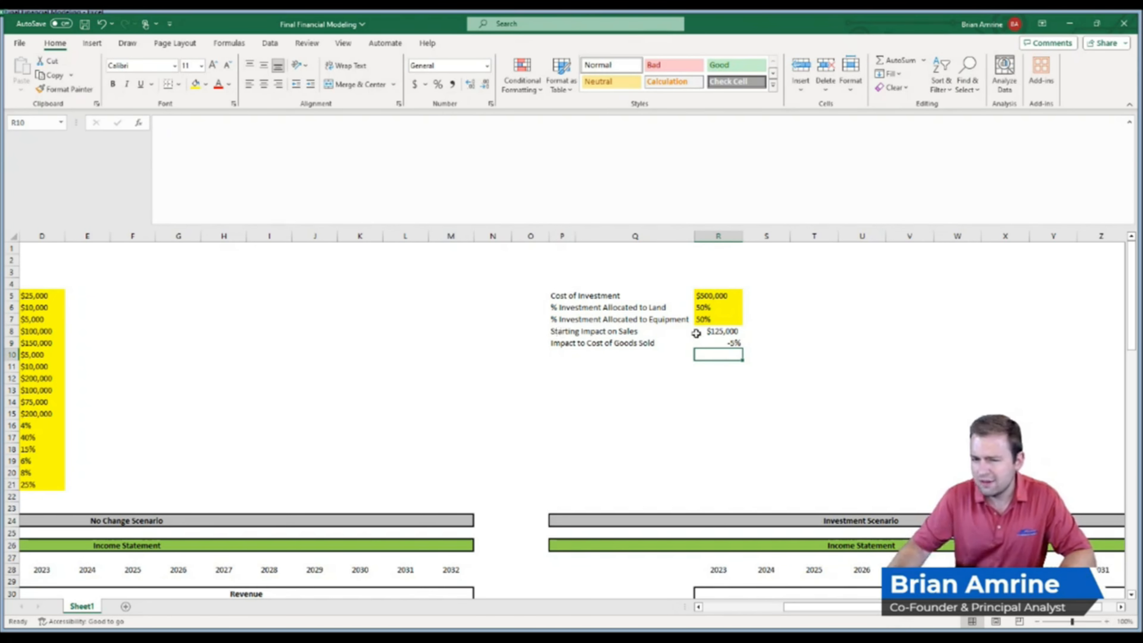
Left-align the Starting Impact on Sales and Impact to Cost of Goods Sold values
{"action": "left_click_drag", "start_coordinate": [697, 332], "coordinate": [700, 342]}
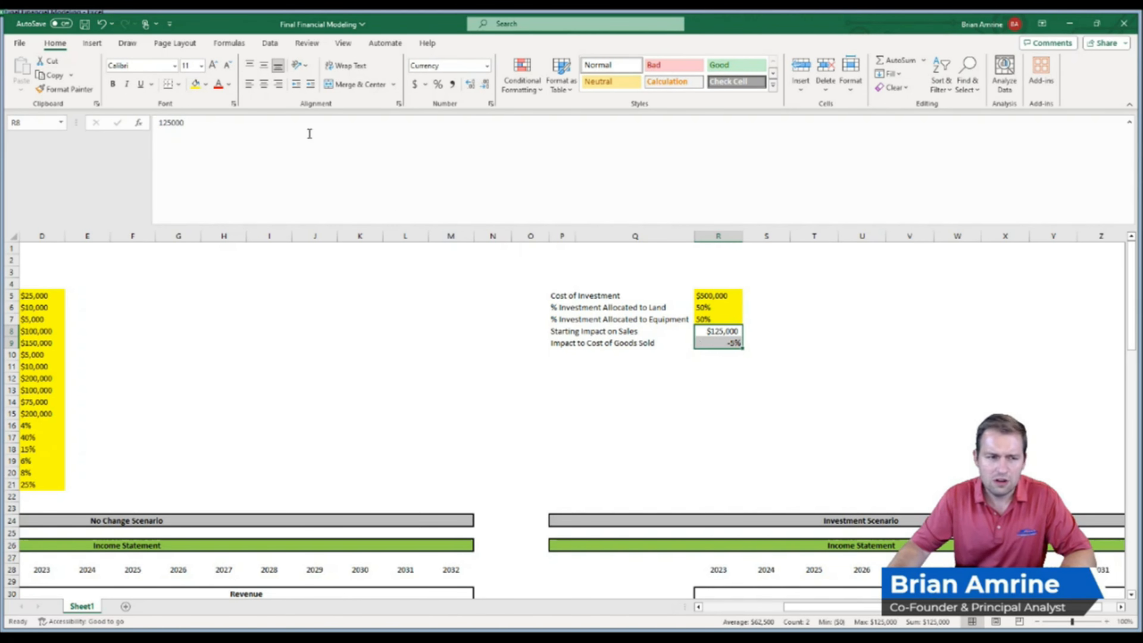
{"action": "left_click", "coordinate": [249, 84]}
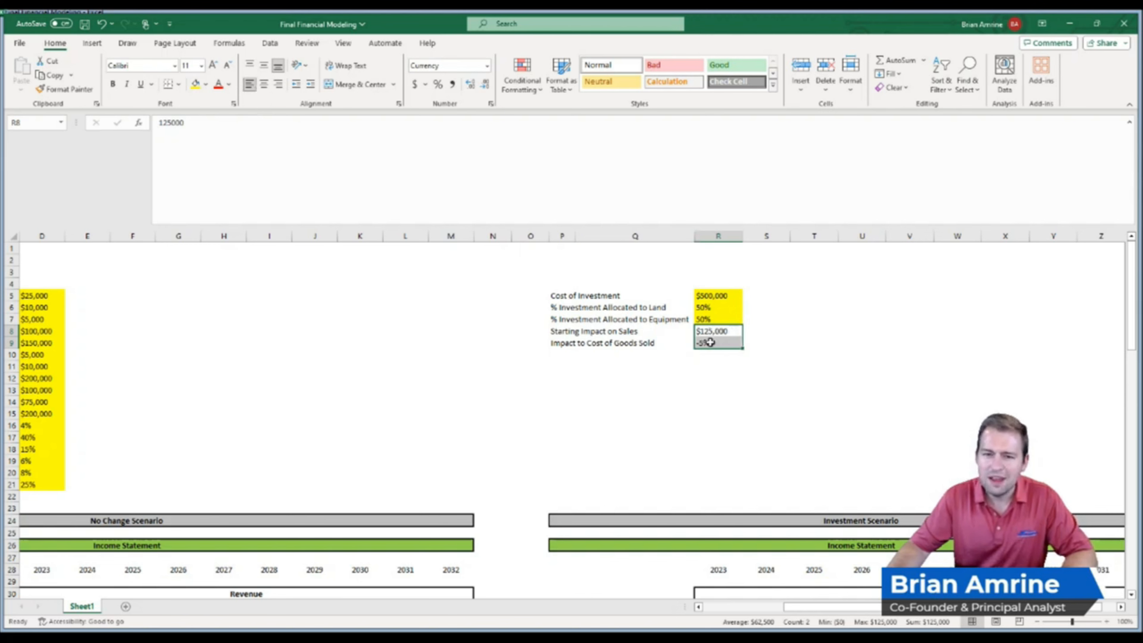
{"action": "left_click", "coordinate": [718, 332]}
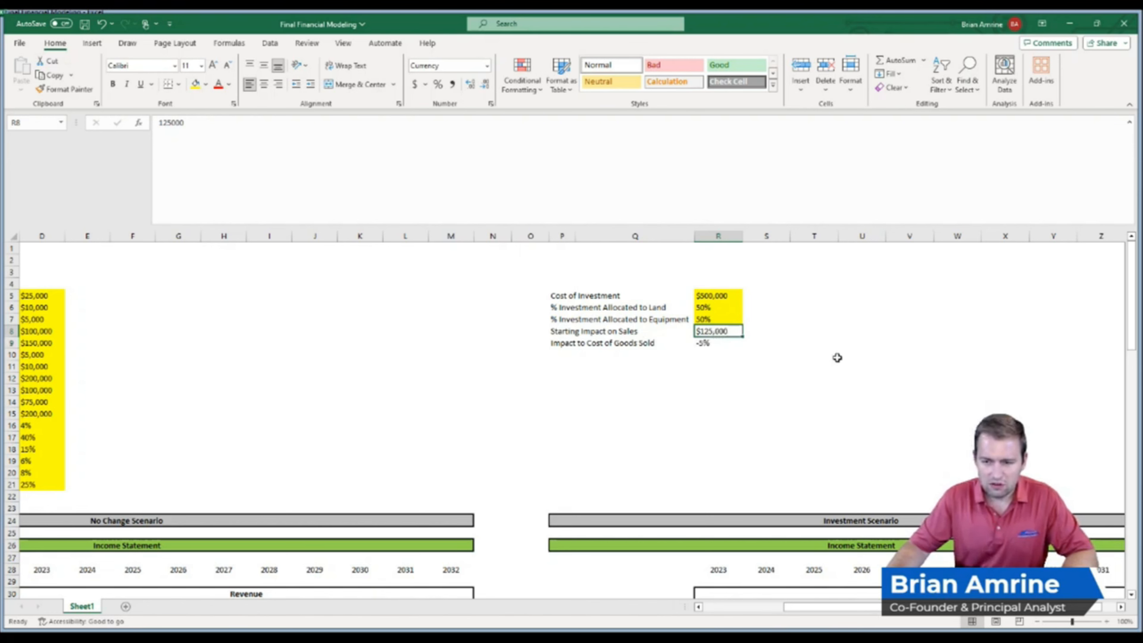
Set the 2023 Investment Scenario sales to the base sales input plus the Starting Impact on Sales (=D15+R8)
{"action": "left_click_drag", "start_coordinate": [1131, 306], "coordinate": [1130, 337]}
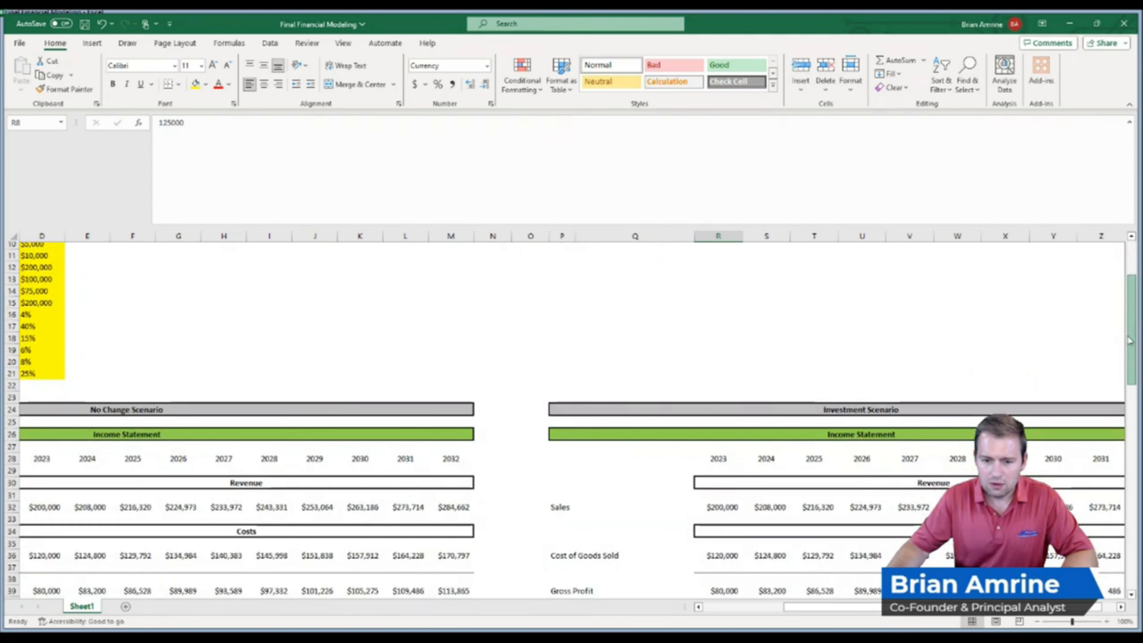
{"action": "left_click", "coordinate": [713, 505]}
{"action": "type", "text": "="}
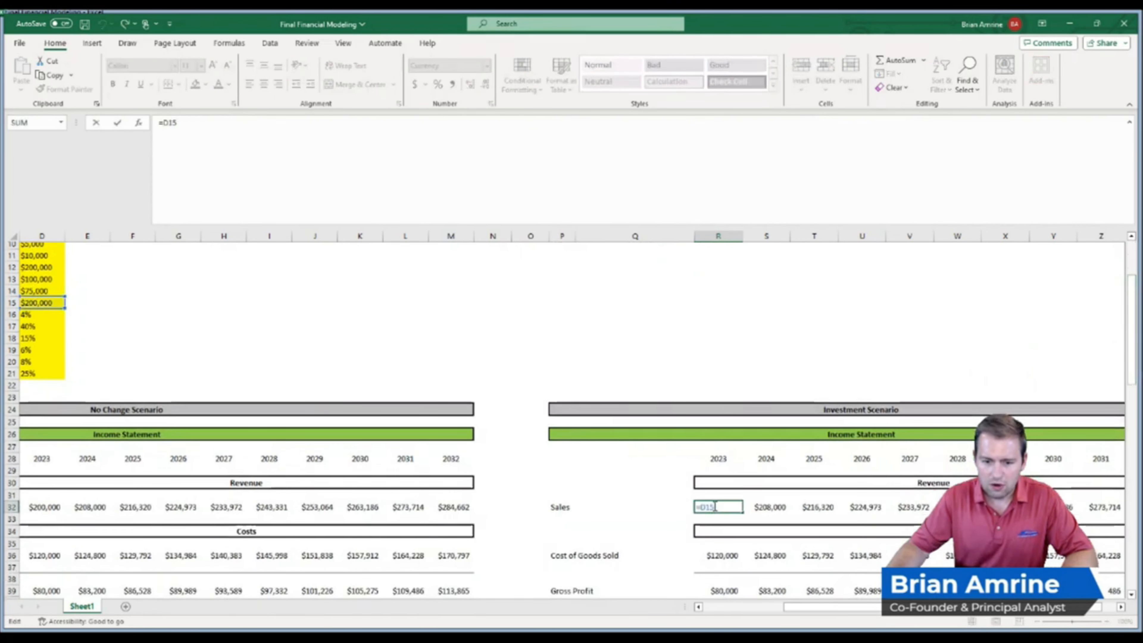
{"action": "left_click", "coordinate": [57, 306]}
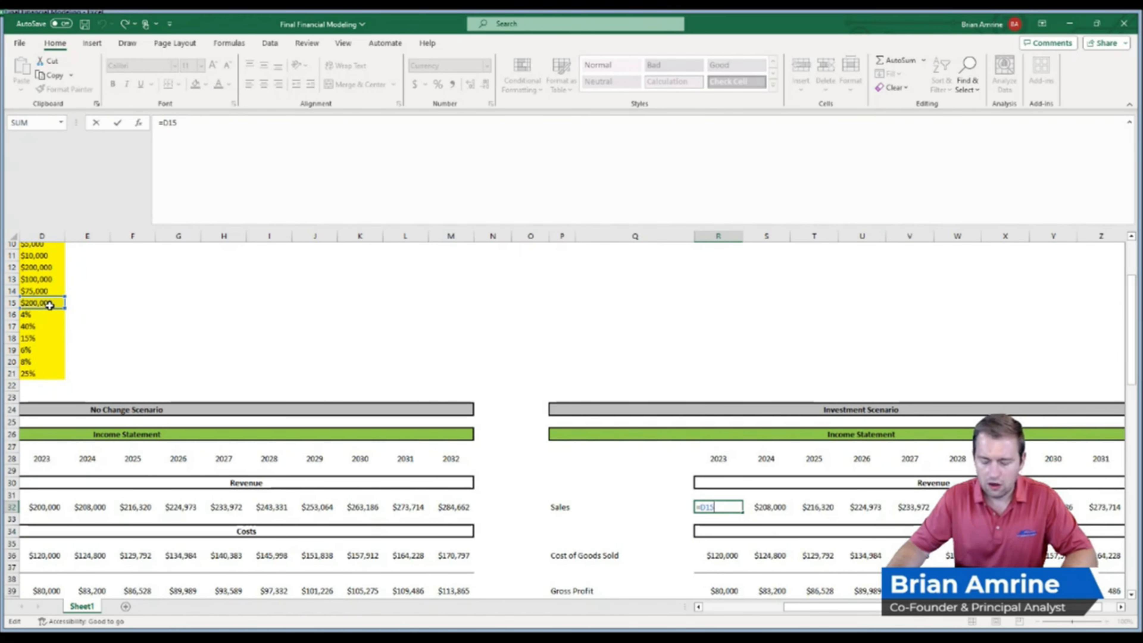
{"action": "type", "text": "+"}
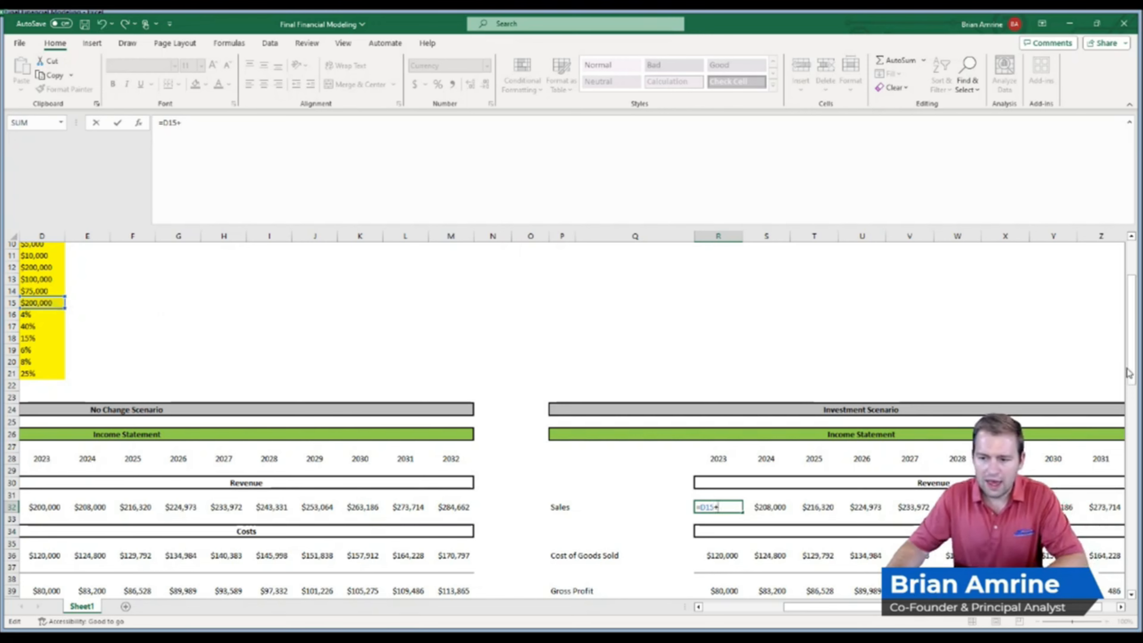
{"action": "left_click_drag", "start_coordinate": [1129, 365], "coordinate": [1129, 331]}
{"action": "left_click", "coordinate": [716, 328]}
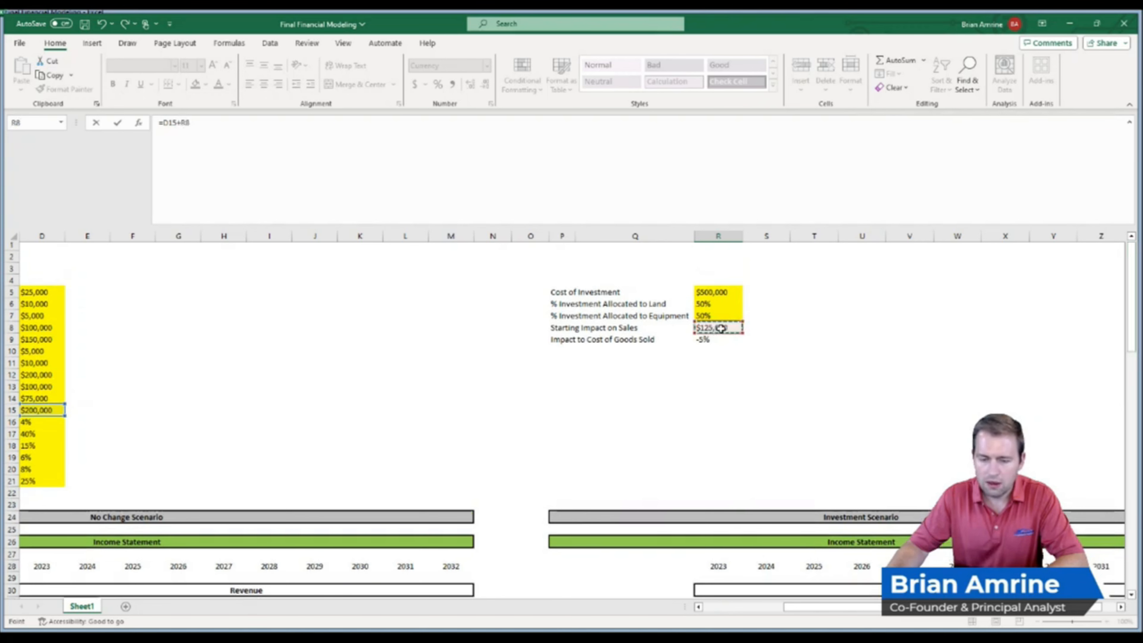
{"action": "key", "text": "Return"}
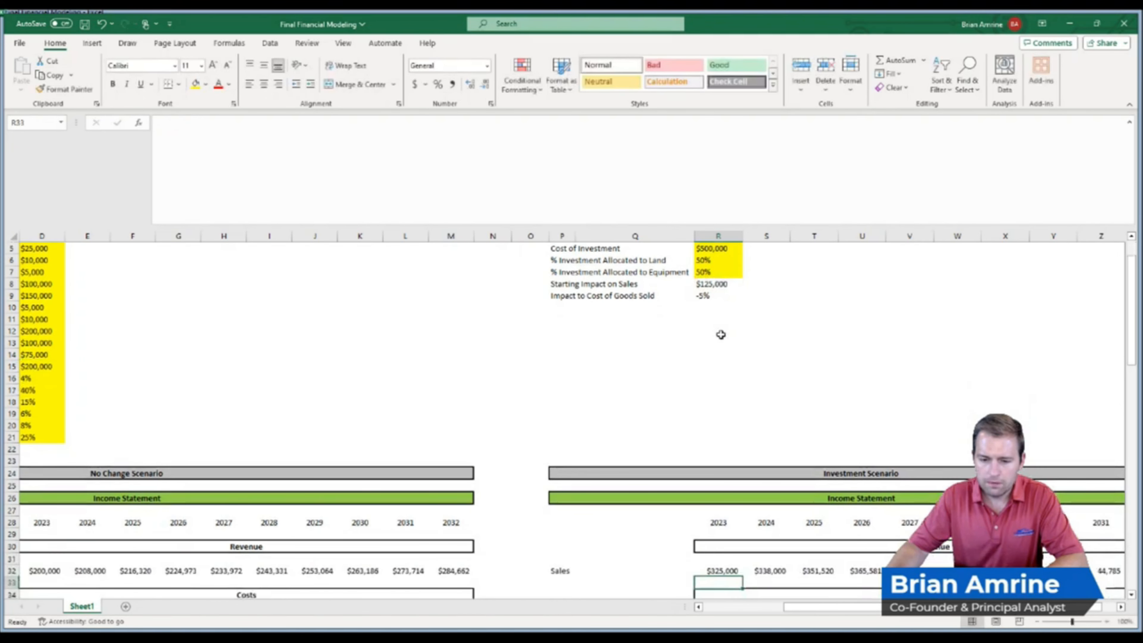
Inspect the 2024 Investment Scenario sales formula to see how growth is applied
{"action": "left_click", "coordinate": [759, 569]}
{"action": "double_click", "coordinate": [760, 569]}
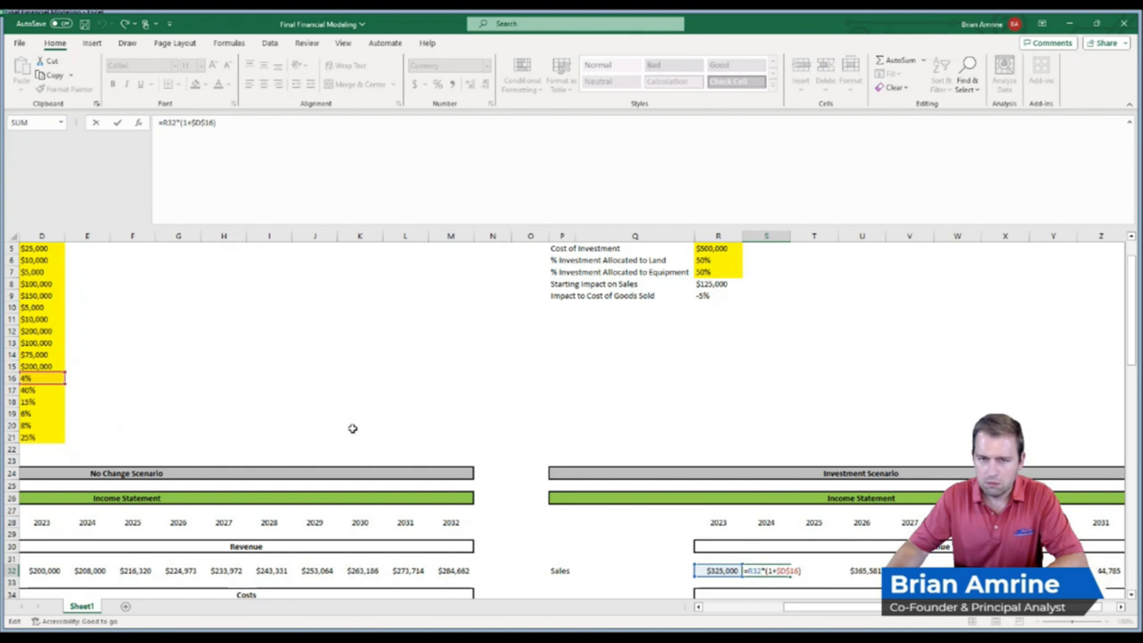
{"action": "key", "text": "Return"}
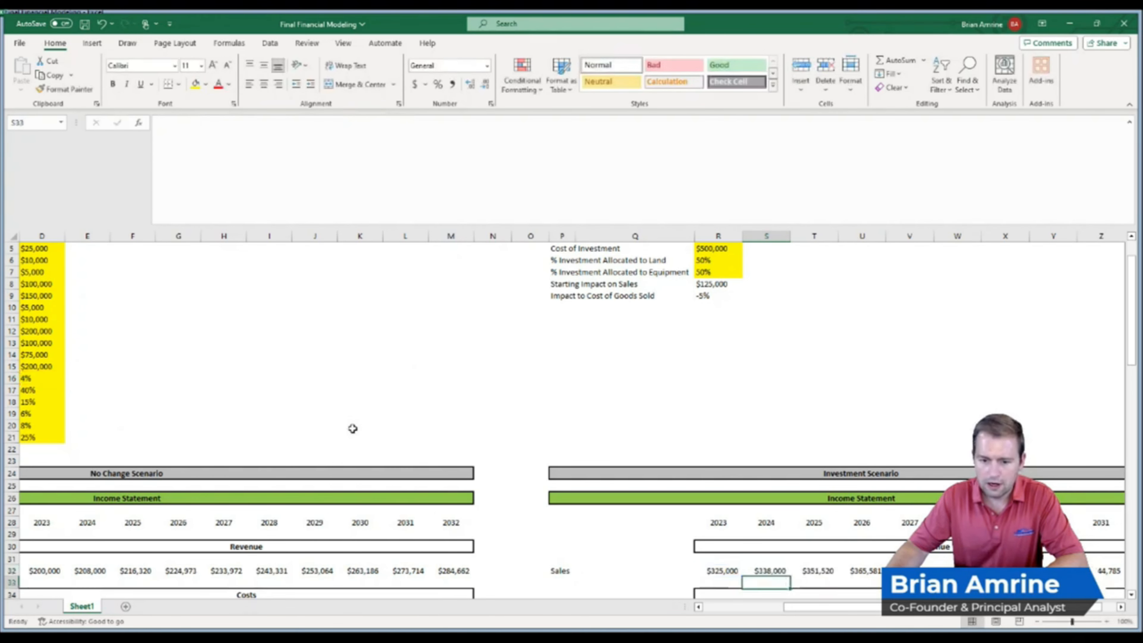
Try subtracting the Impact to Cost of Goods Sold from the 2023 cost of goods sold rate, then undo it
{"action": "left_click_drag", "start_coordinate": [1131, 346], "coordinate": [1131, 386]}
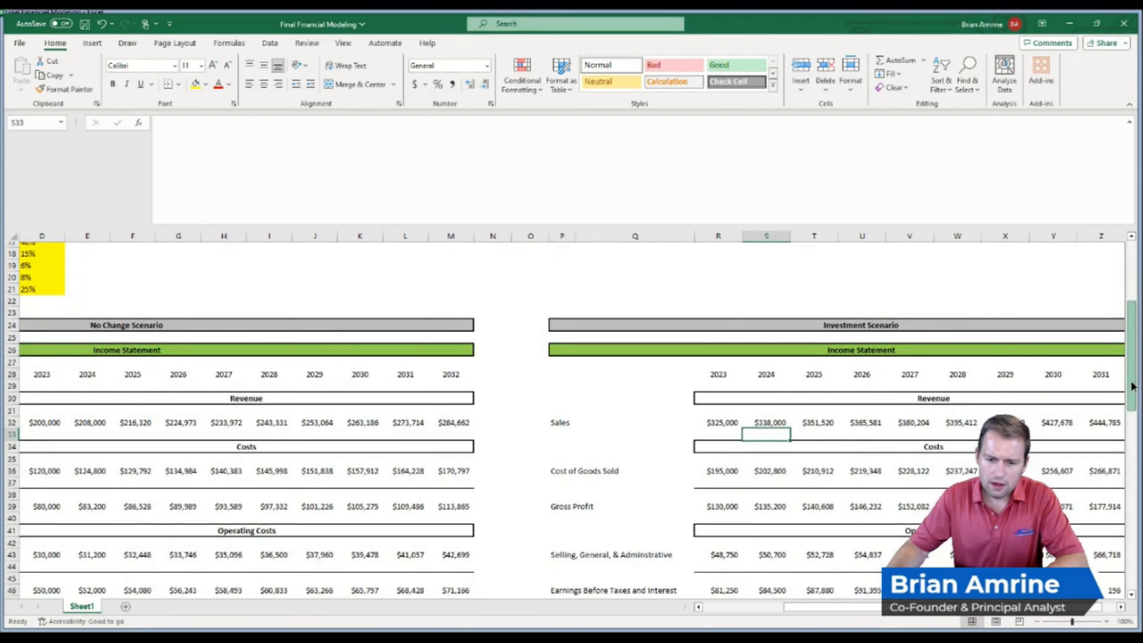
{"action": "left_click", "coordinate": [720, 472]}
{"action": "double_click", "coordinate": [720, 472]}
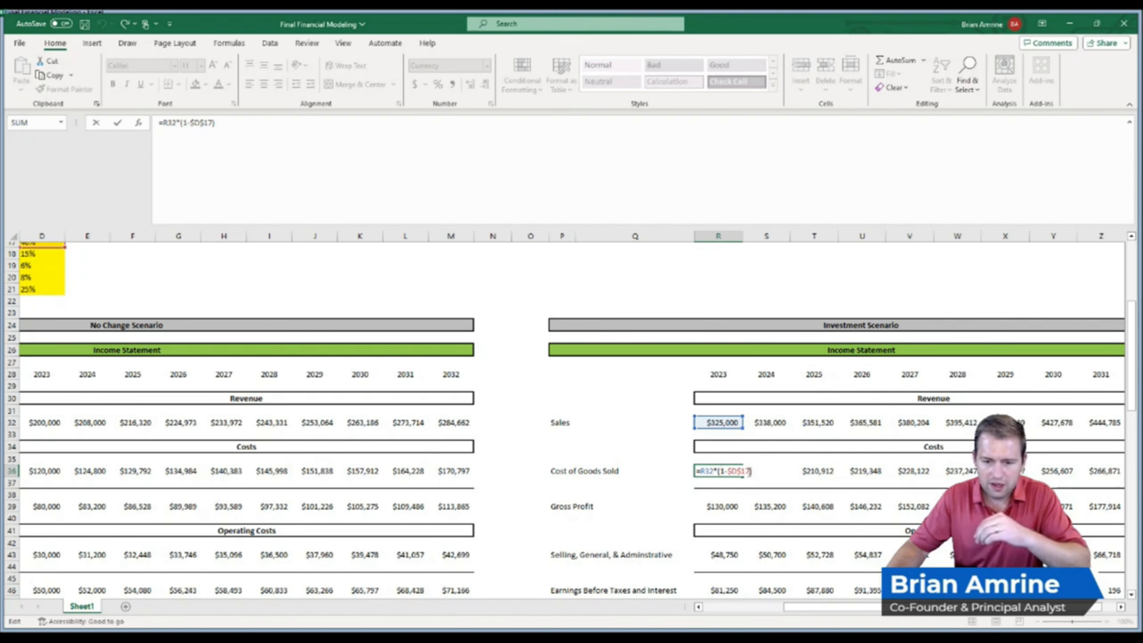
{"action": "type", "text": "-"}
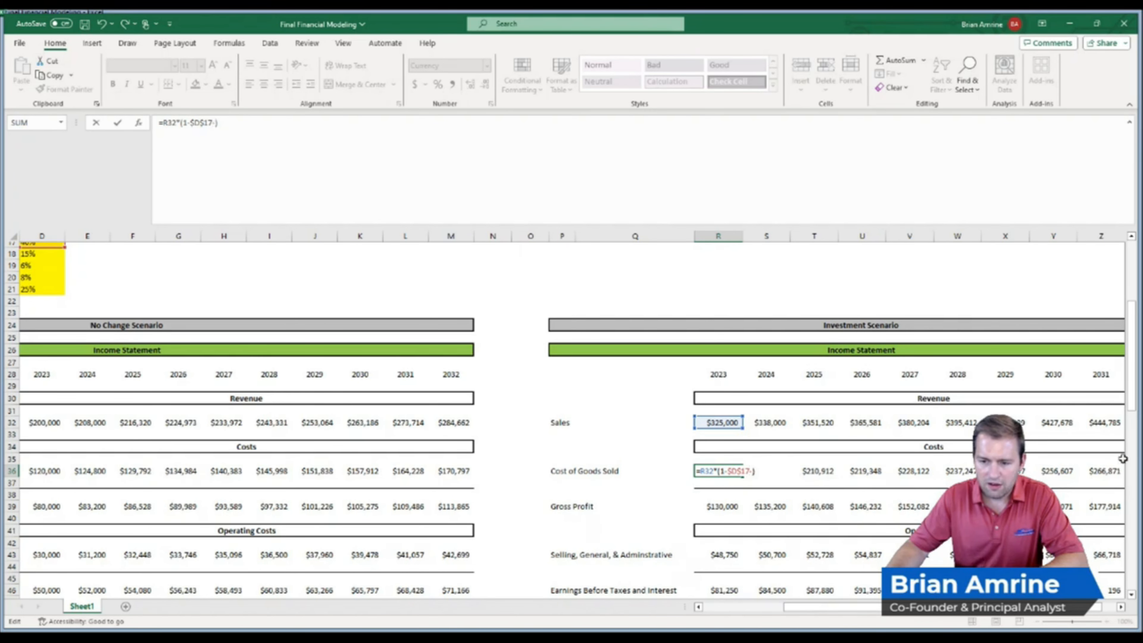
{"action": "left_click_drag", "start_coordinate": [1131, 408], "coordinate": [1131, 362]}
{"action": "left_click", "coordinate": [716, 309]}
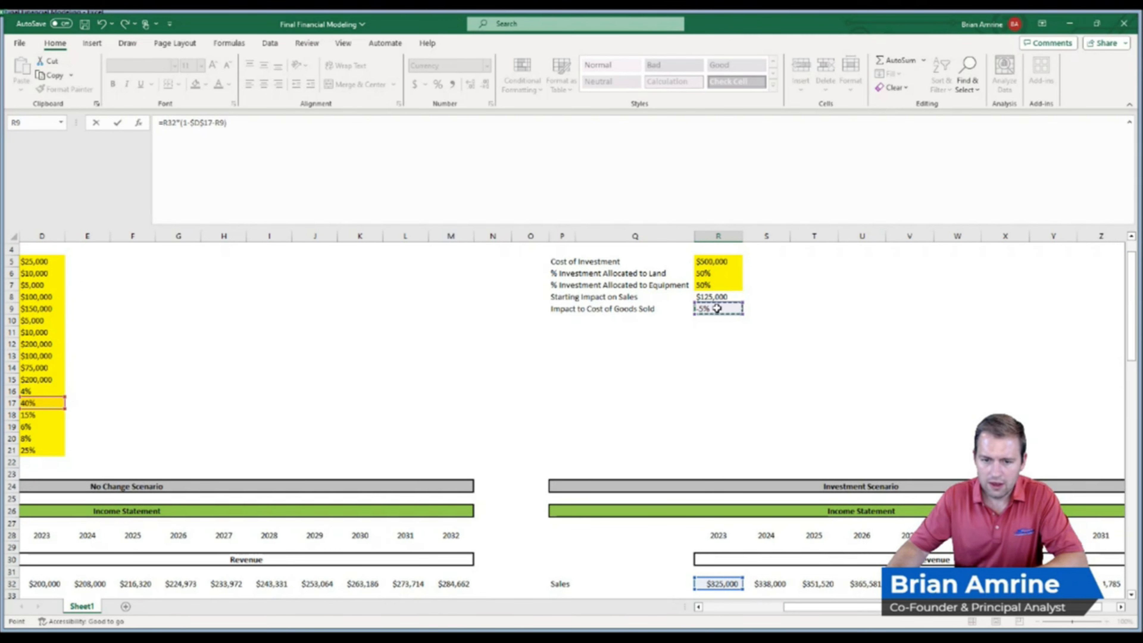
{"action": "key", "text": "Return"}
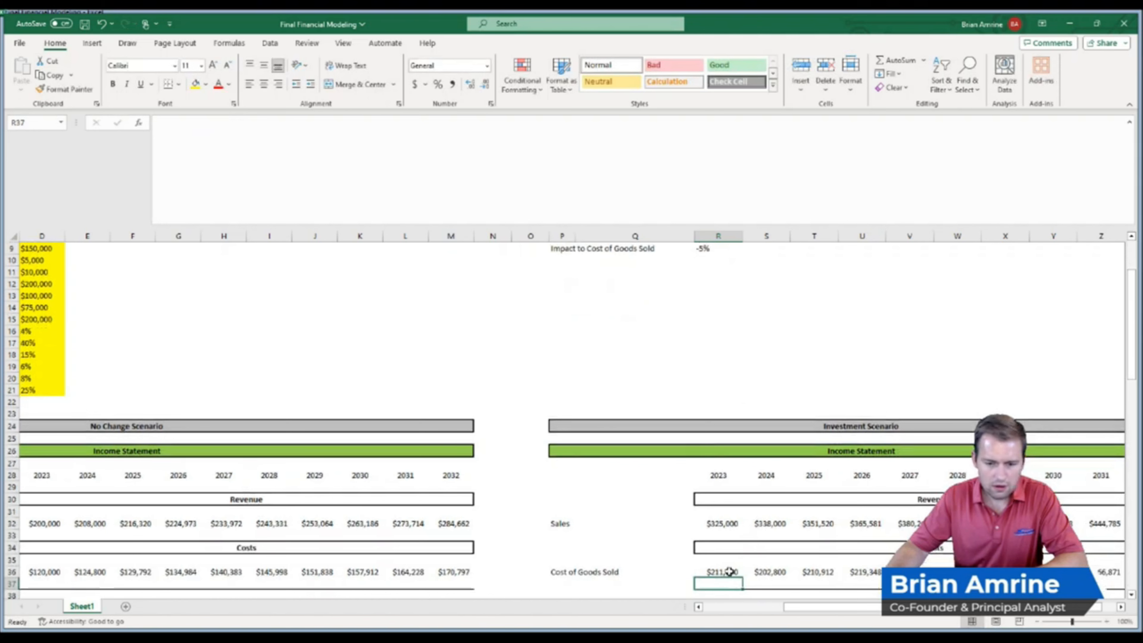
{"action": "key", "text": "ctrl+z"}
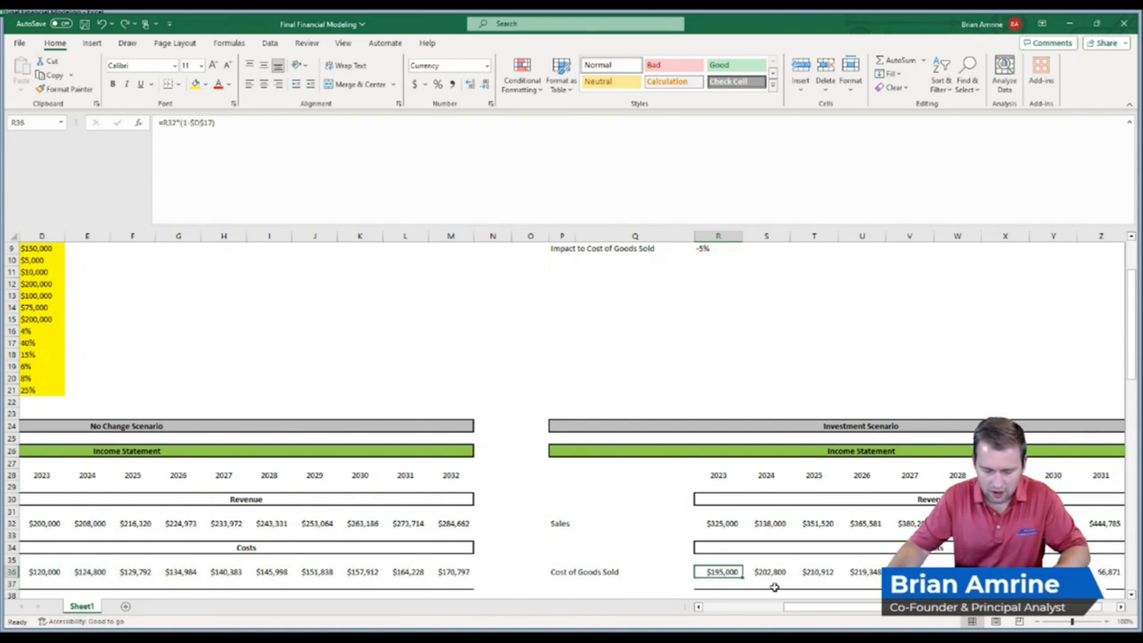
{"action": "key", "text": "ctrl+y"}
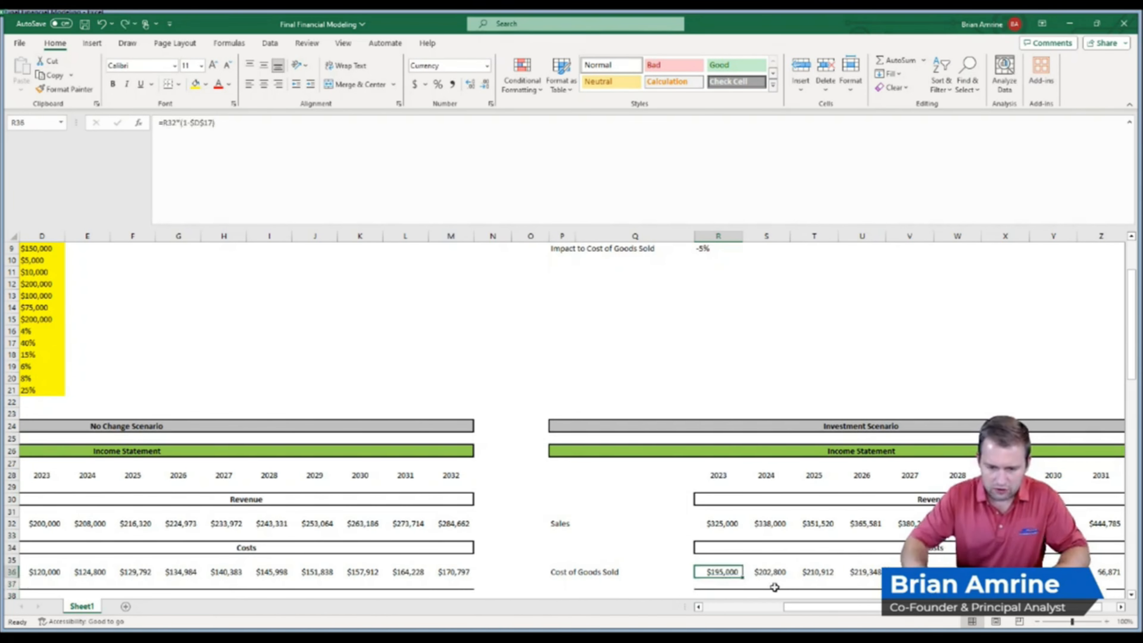
{"action": "key", "text": "ctrl+z"}
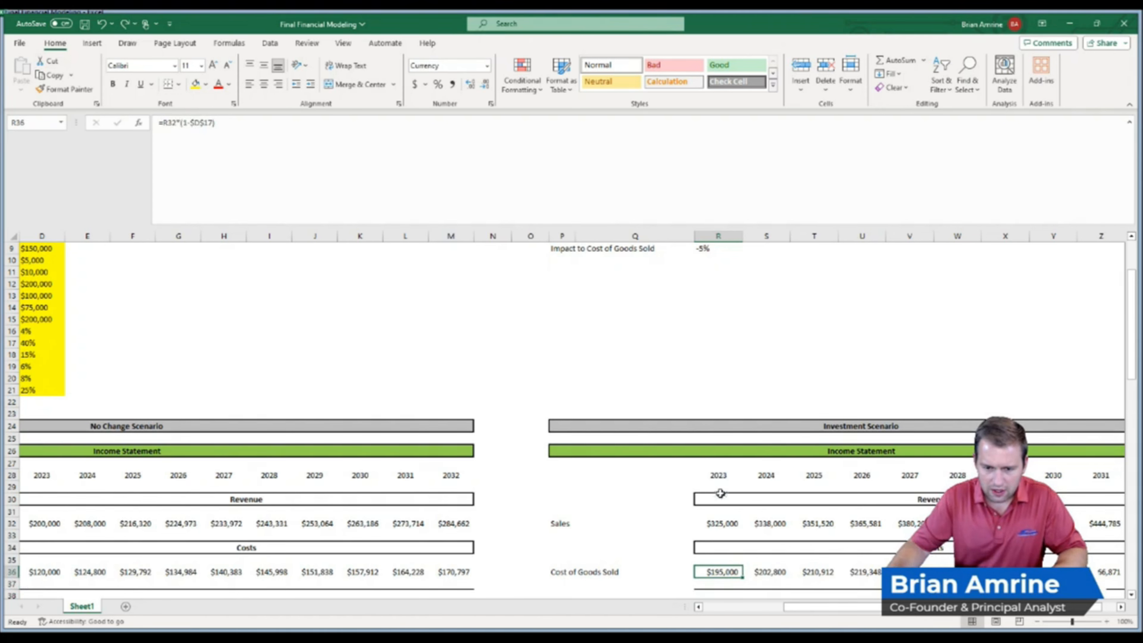
Try changing the 2023 cost of goods sold formula to add the cost rate and the impact cell, then cancel the edit
{"action": "double_click", "coordinate": [727, 570]}
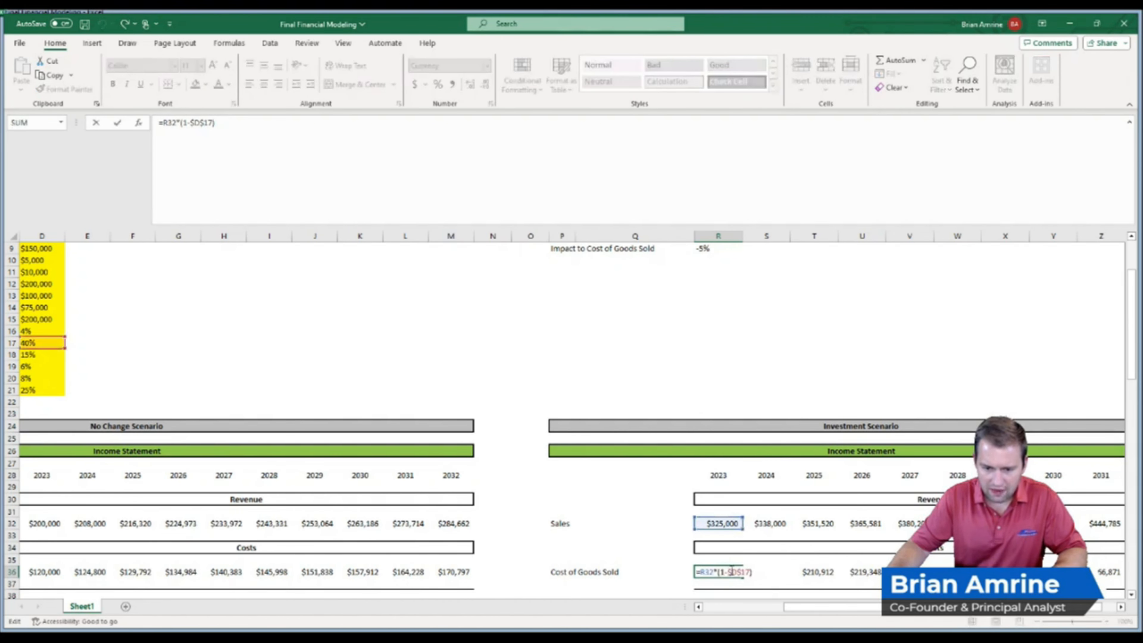
{"action": "key", "text": "BackSpace"}
{"action": "type", "text": "+"}
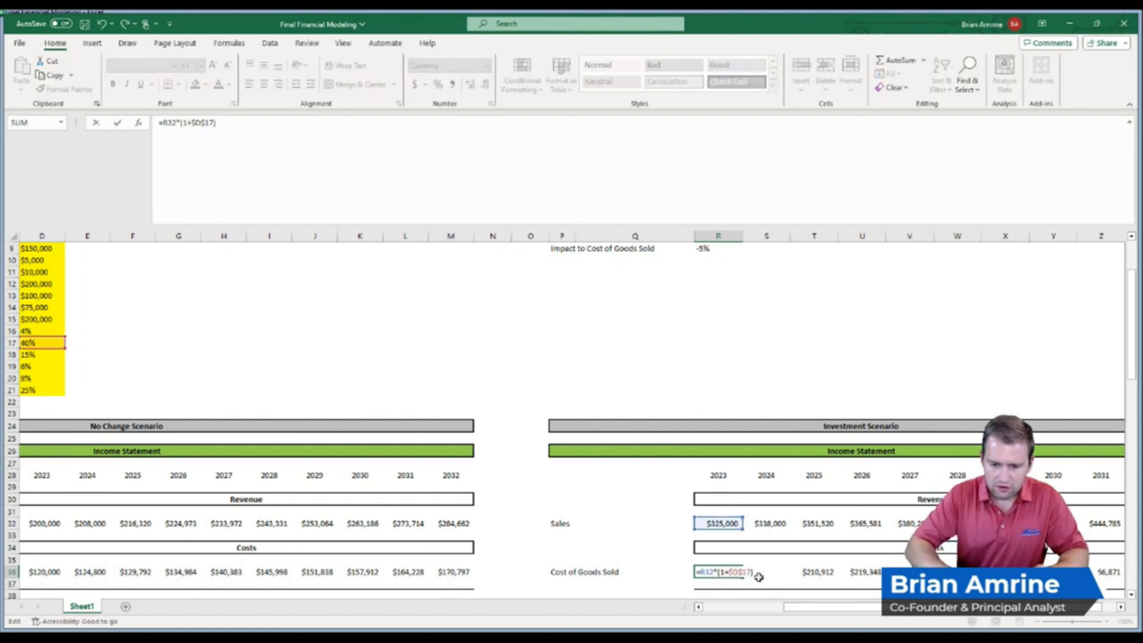
{"action": "key", "text": "Return"}
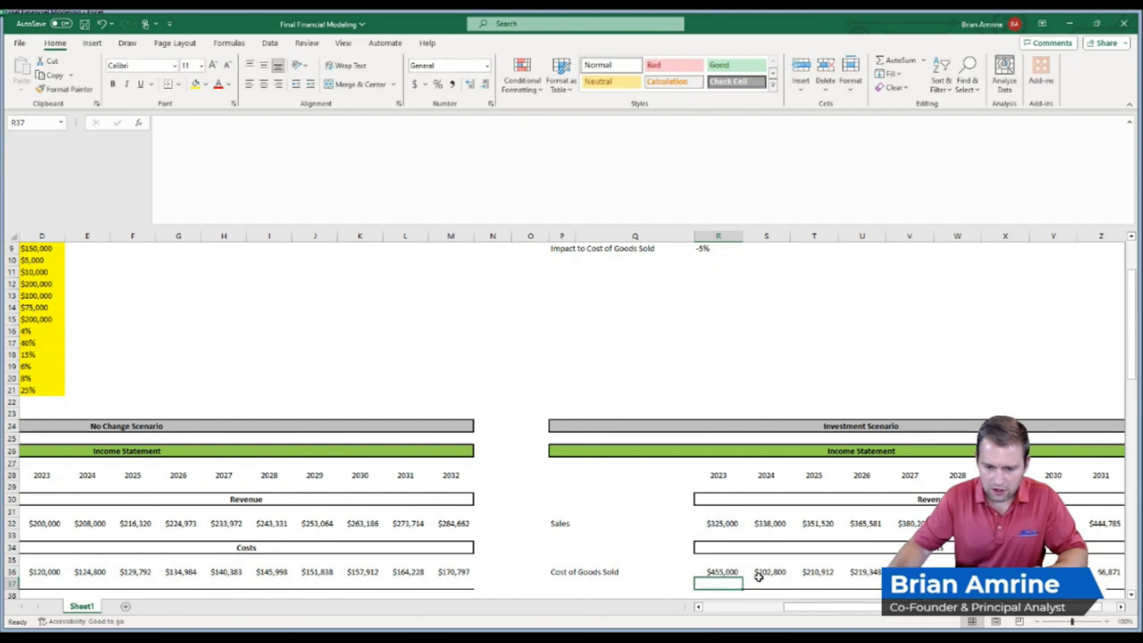
{"action": "double_click", "coordinate": [724, 571]}
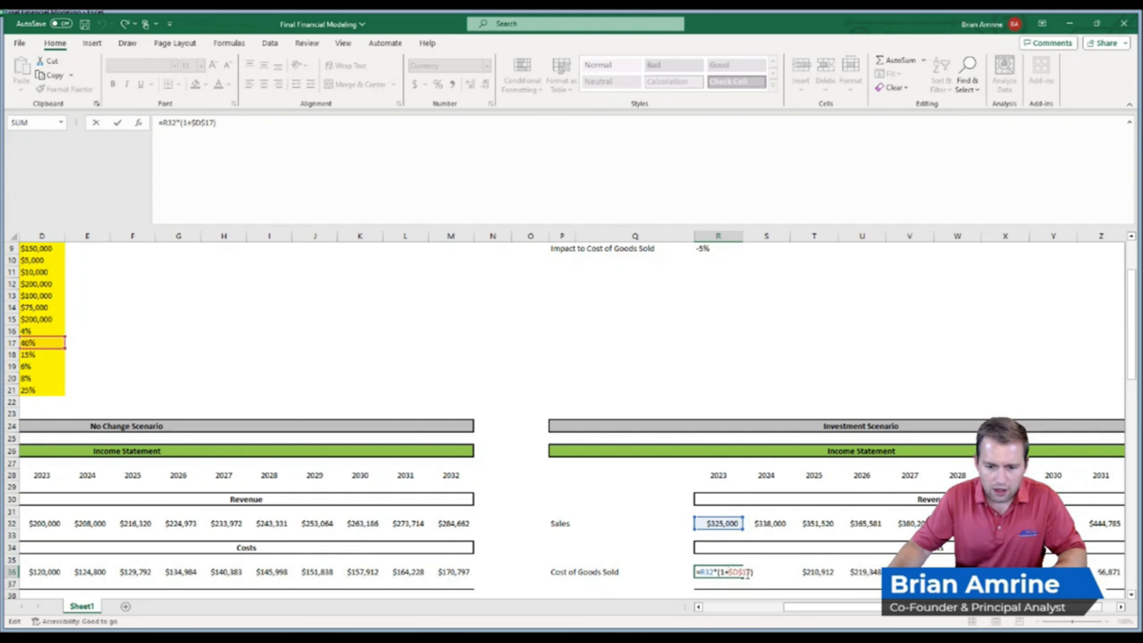
{"action": "type", "text": "+"}
{"action": "left_click", "coordinate": [718, 248]}
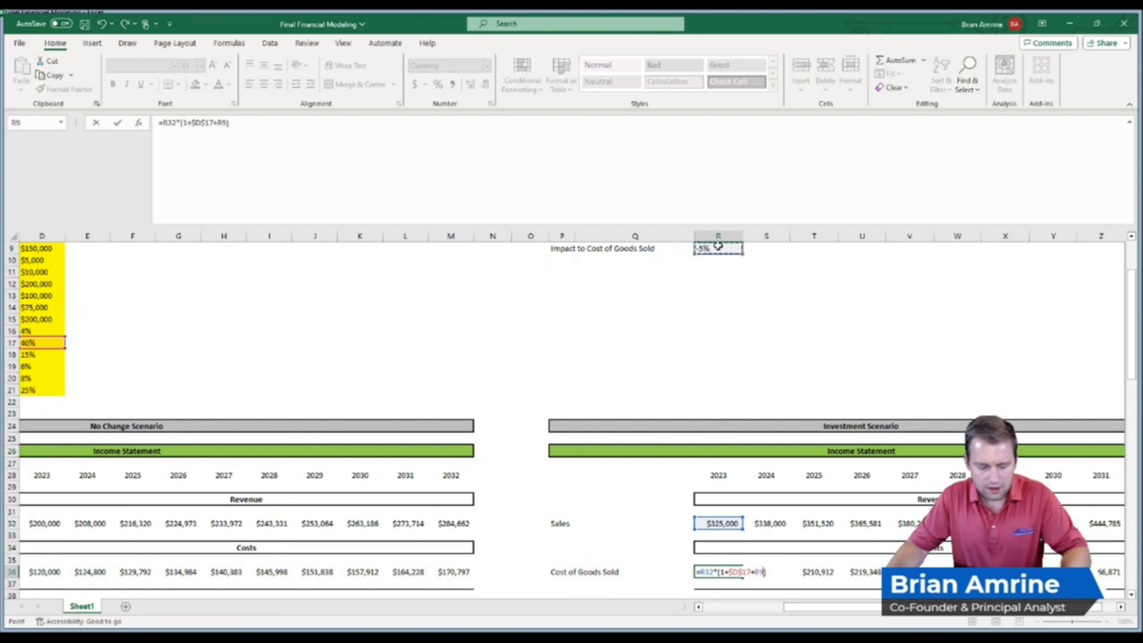
{"action": "key", "text": "Escape"}
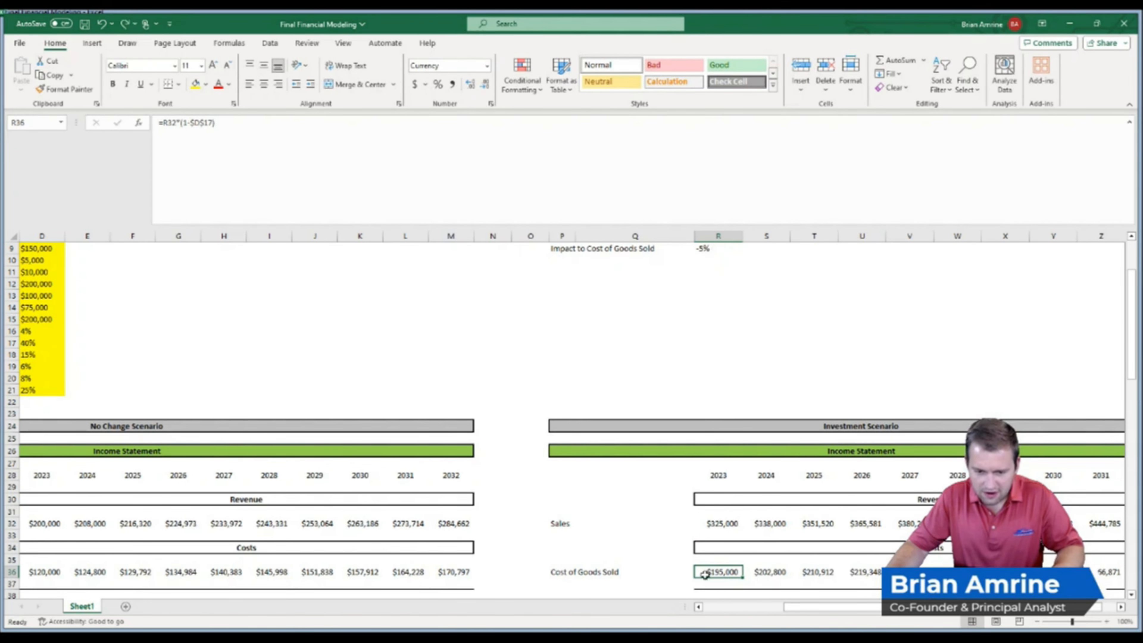
Add the Impact to Cost of Goods Sold to the 2023 cost of goods sold rate, making it =R32*(1-$D$17+R9)
{"action": "double_click", "coordinate": [707, 572]}
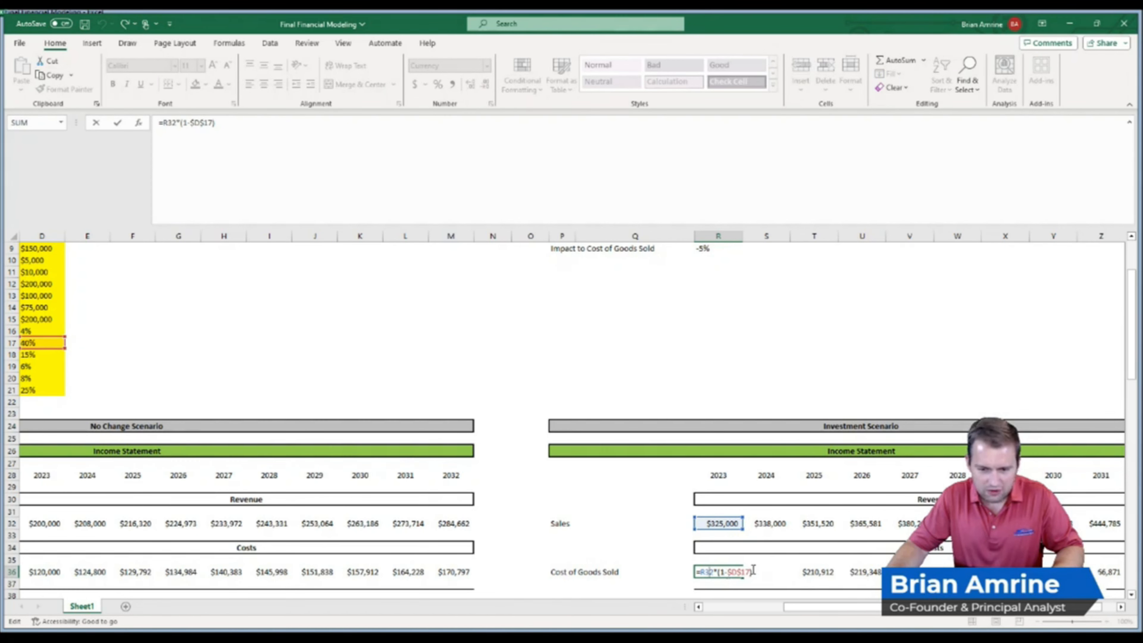
{"action": "type", "text": "+"}
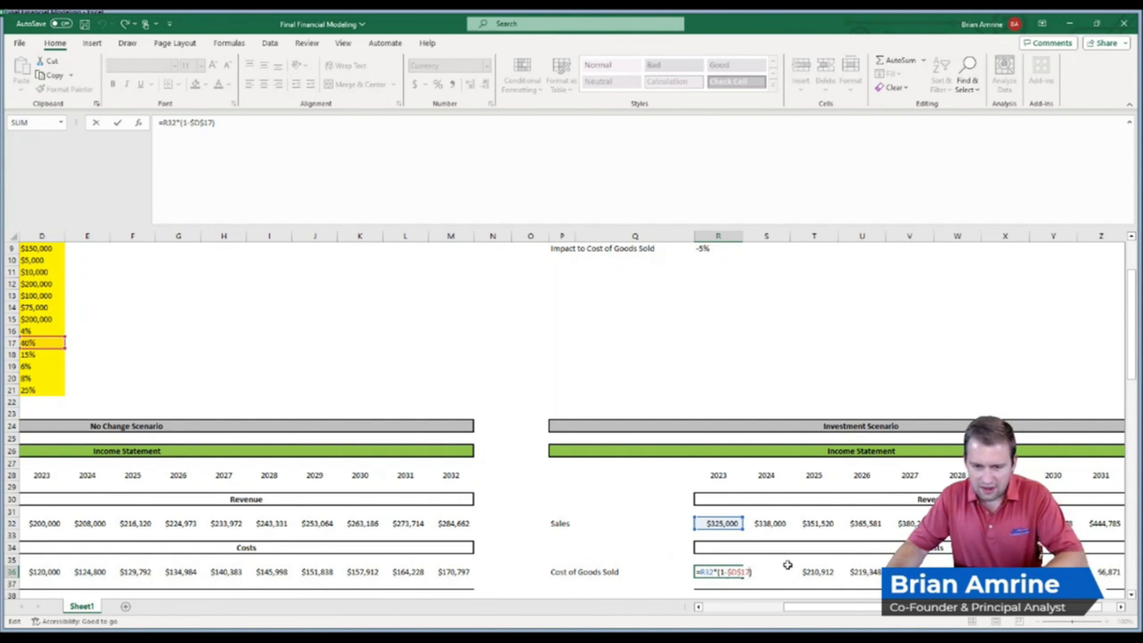
{"action": "left_click", "coordinate": [720, 248]}
{"action": "key", "text": "Return"}
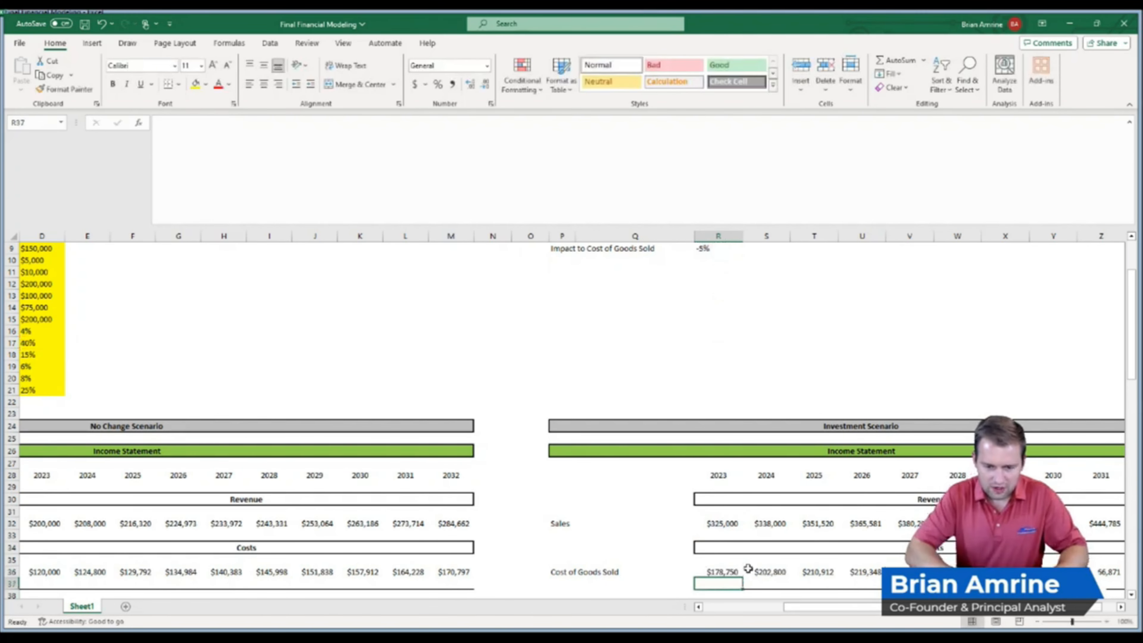
{"action": "key", "text": "ctrl+z"}
{"action": "key", "text": "ctrl+y"}
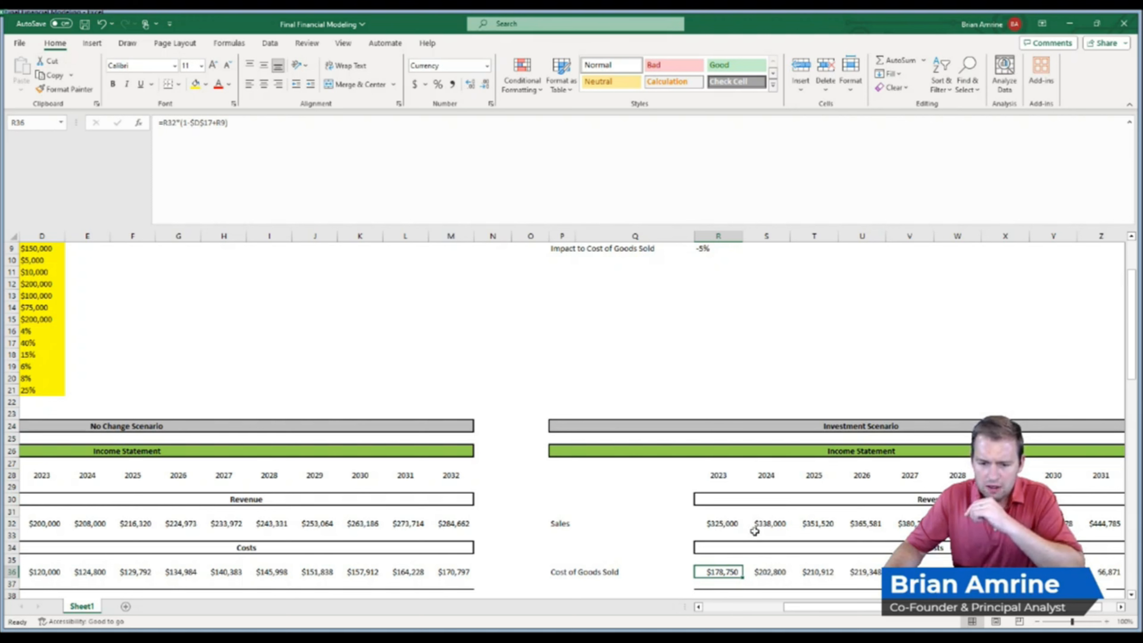
Lock the impact reference in the 2023 cost of goods sold formula as the absolute cell $R$9
{"action": "double_click", "coordinate": [767, 571]}
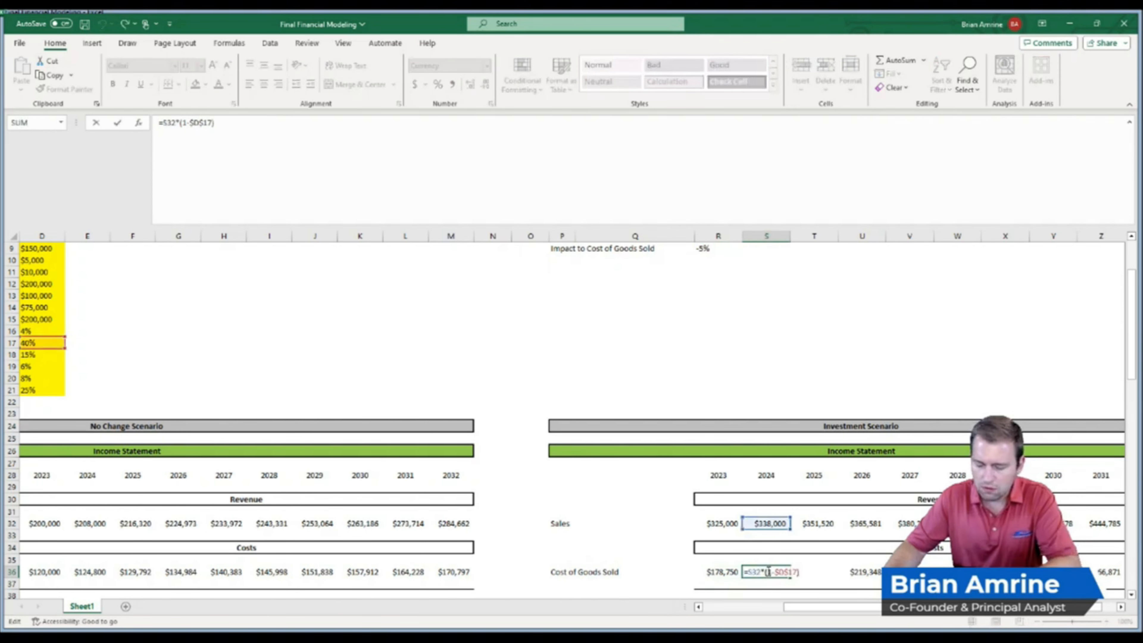
{"action": "key", "text": "Return"}
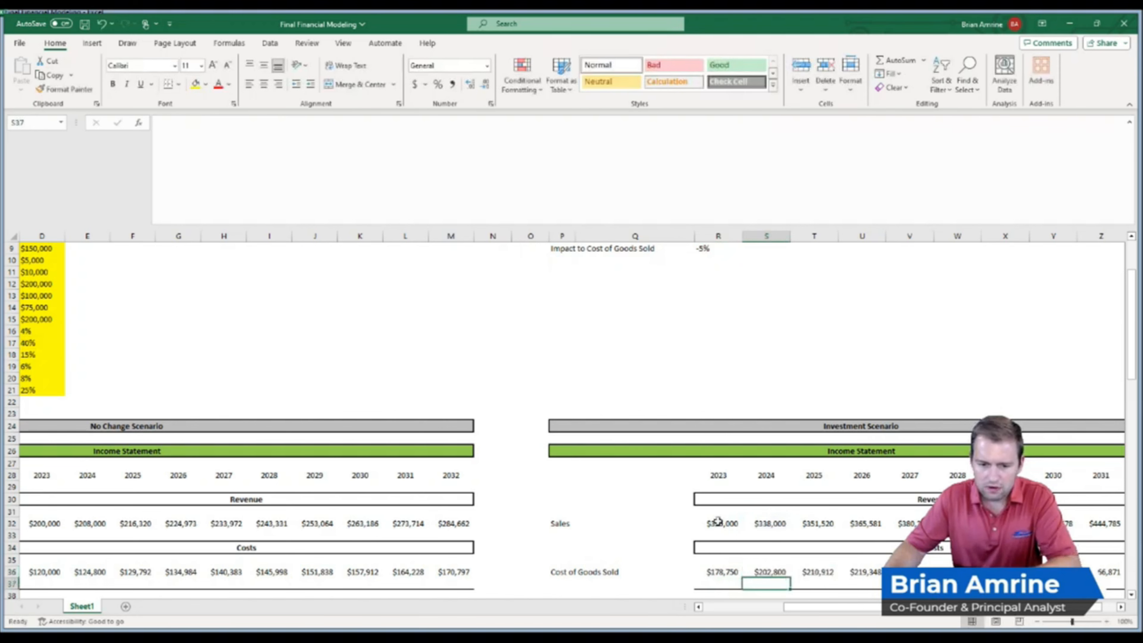
{"action": "double_click", "coordinate": [720, 571]}
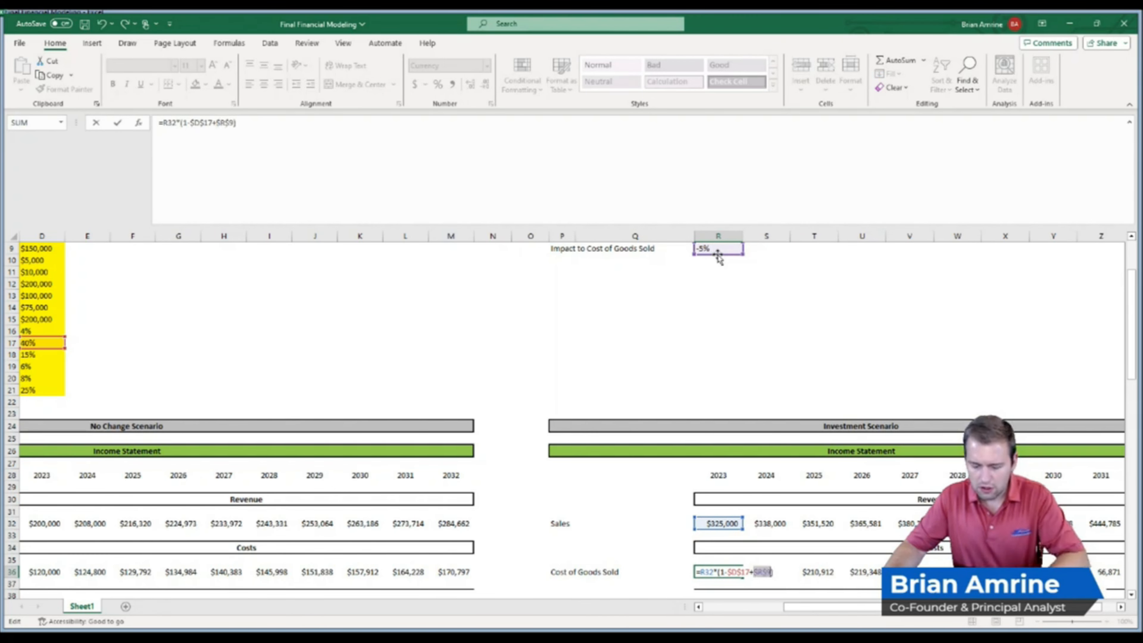
{"action": "key", "text": "Return"}
Fill the 2023 cost of goods sold formula across through 2032 in the Investment Scenario
{"action": "left_click", "coordinate": [711, 570]}
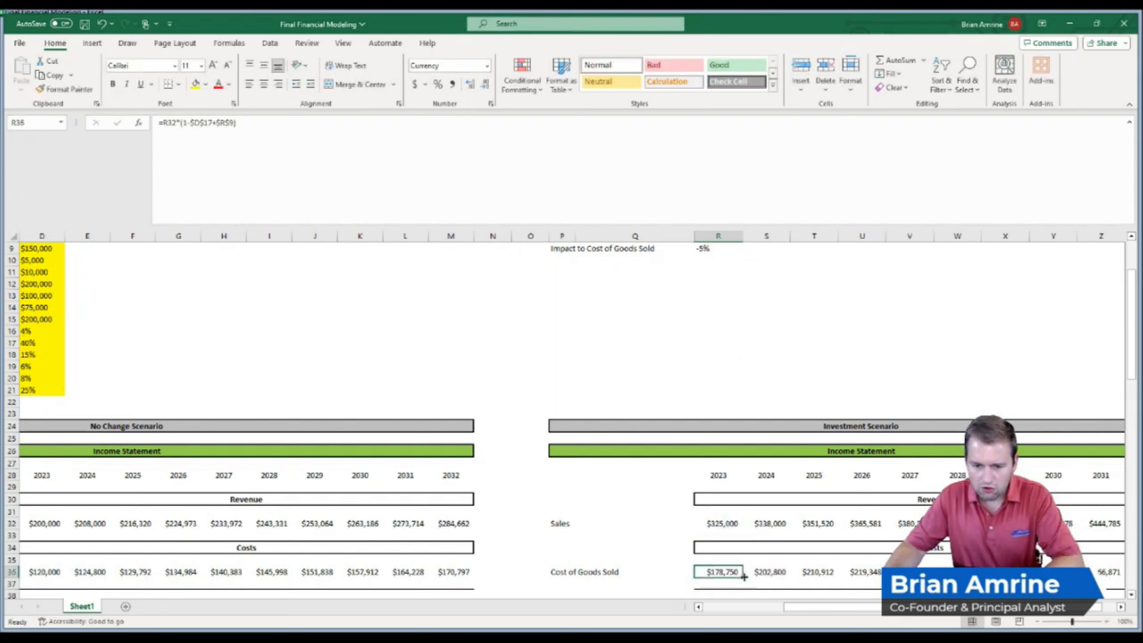
{"action": "left_click_drag", "start_coordinate": [742, 577], "coordinate": [1129, 578]}
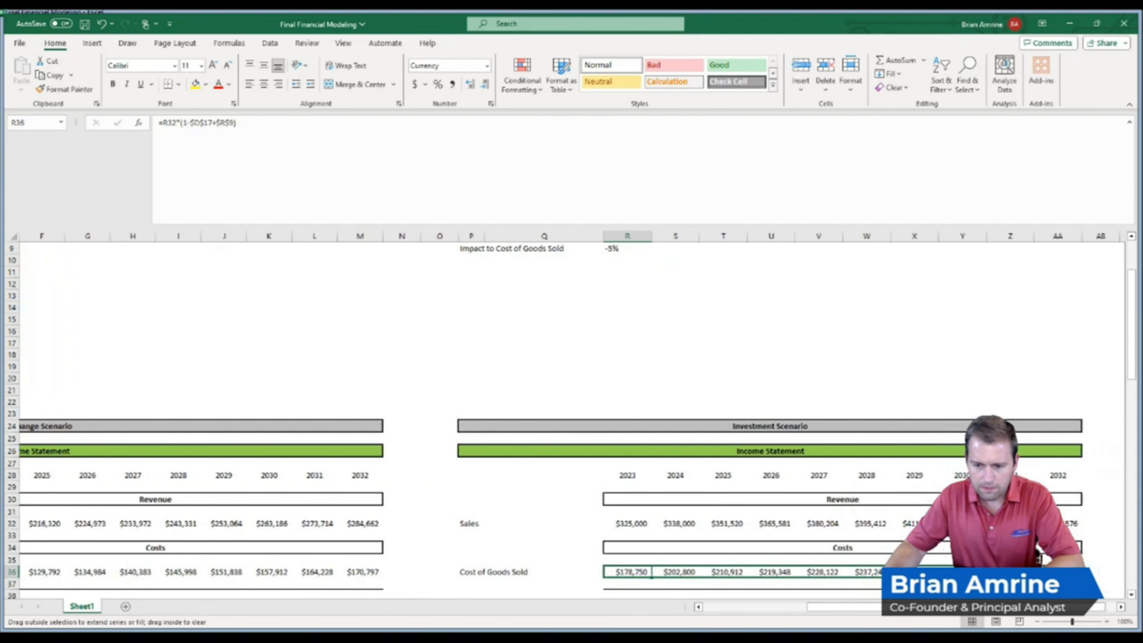
{"action": "left_click_drag", "start_coordinate": [1037, 559], "coordinate": [1037, 559]}
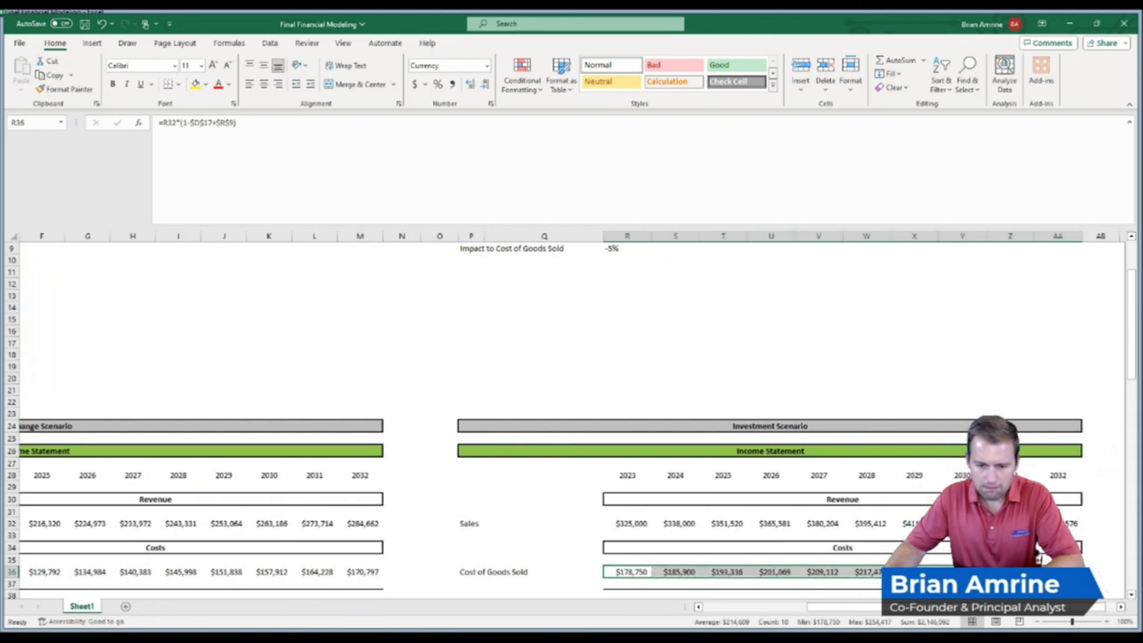
Inspect the 2024 gross profit formula in the Investment Scenario
{"action": "left_click_drag", "start_coordinate": [1134, 352], "coordinate": [1131, 415]}
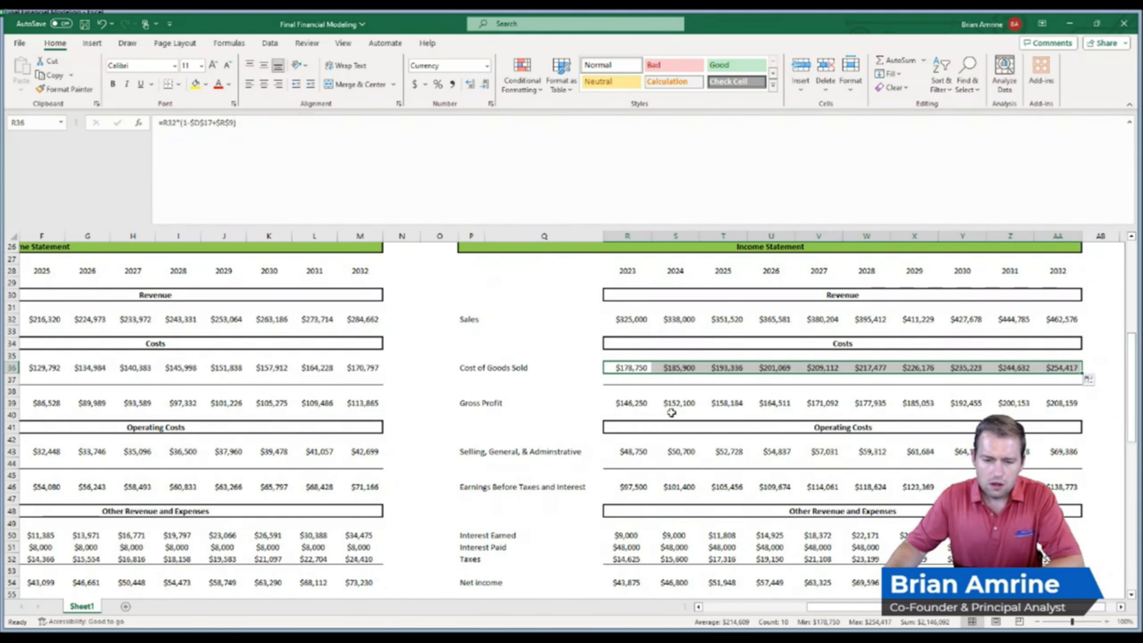
{"action": "left_click", "coordinate": [673, 403]}
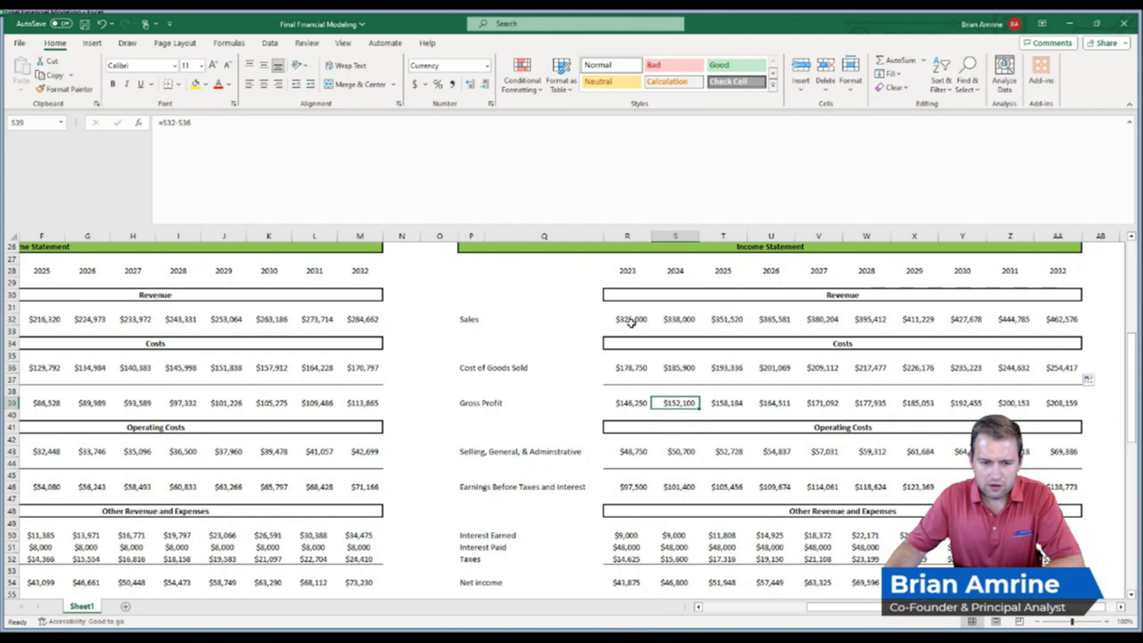
{"action": "double_click", "coordinate": [673, 403]}
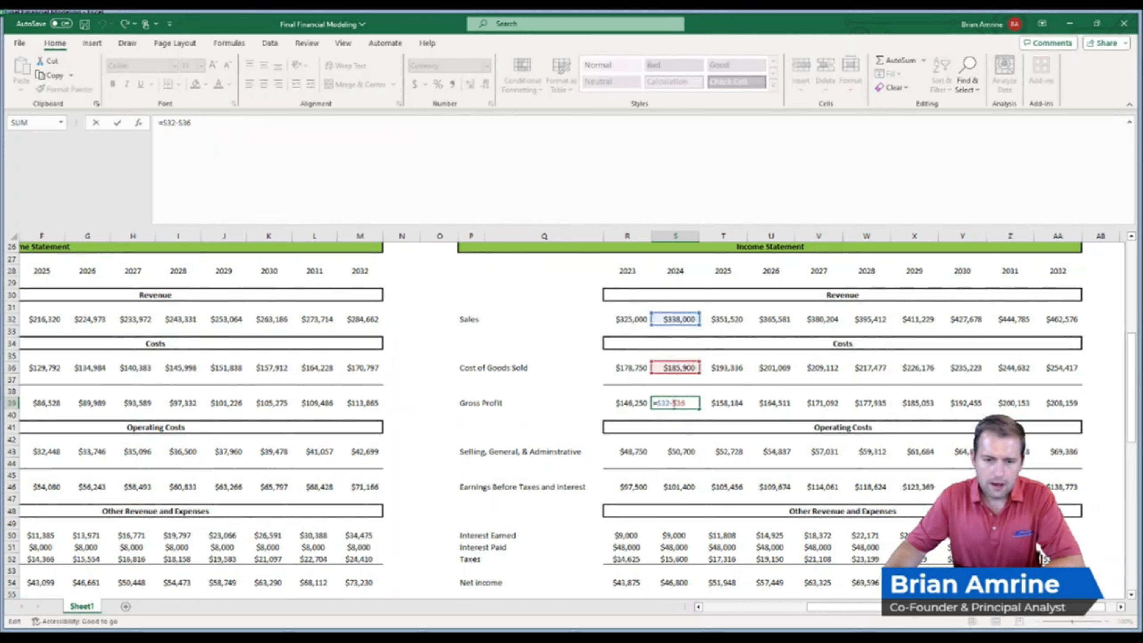
Inspect the 2024 selling, general and administrative formula in the Investment Scenario
{"action": "key", "text": "Return"}
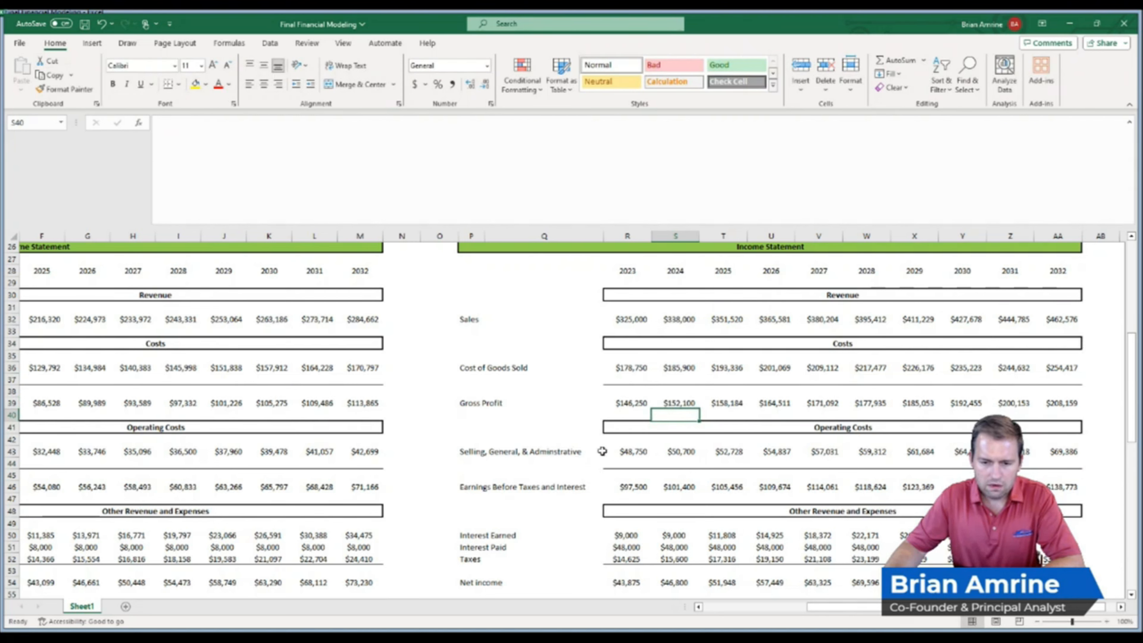
{"action": "double_click", "coordinate": [677, 450]}
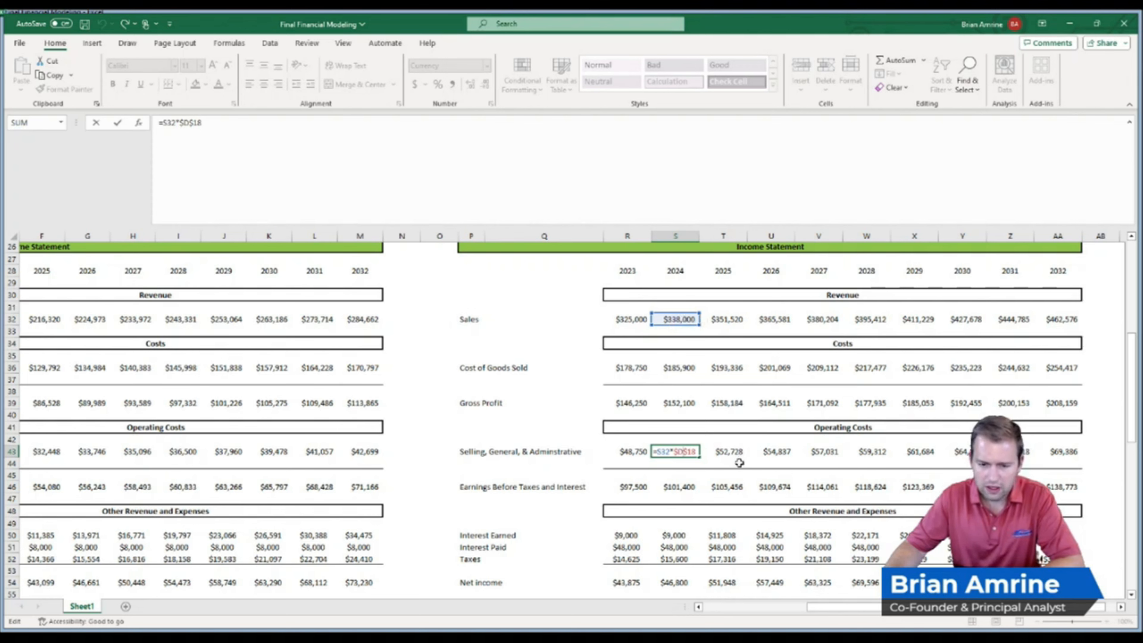
{"action": "key", "text": "Return"}
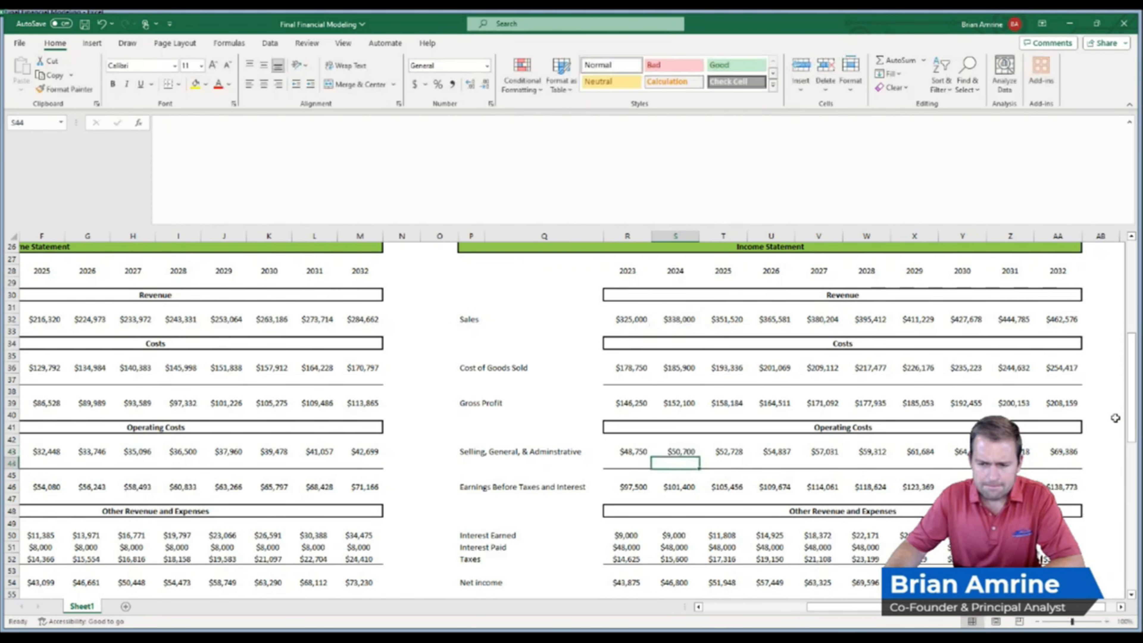
Center-align the income statement figures in both the Investment Scenario and the No Change Scenario
{"action": "left_click_drag", "start_coordinate": [1133, 413], "coordinate": [1134, 433]}
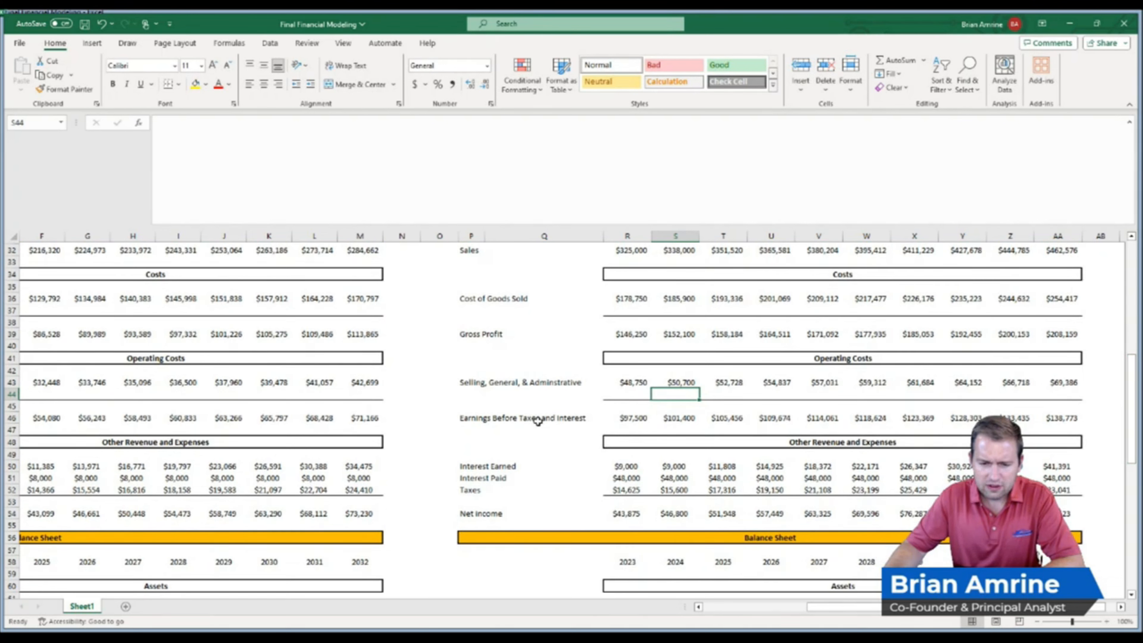
{"action": "left_click_drag", "start_coordinate": [630, 382], "coordinate": [700, 382]}
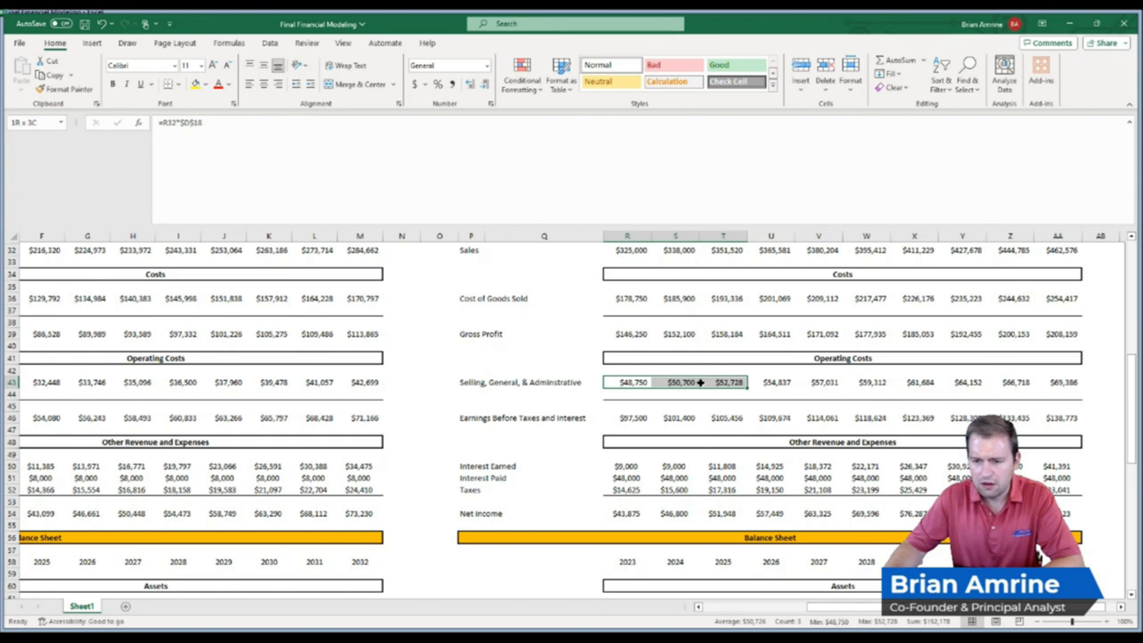
{"action": "left_click_drag", "start_coordinate": [701, 382], "coordinate": [700, 382]}
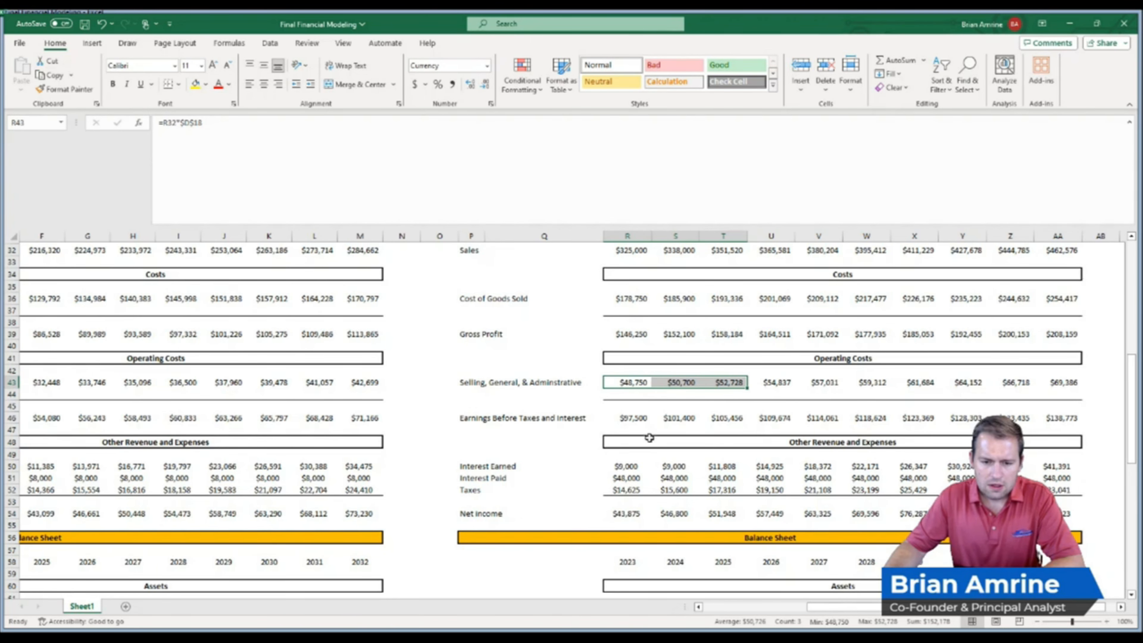
{"action": "left_click_drag", "start_coordinate": [1050, 419], "coordinate": [954, 306]}
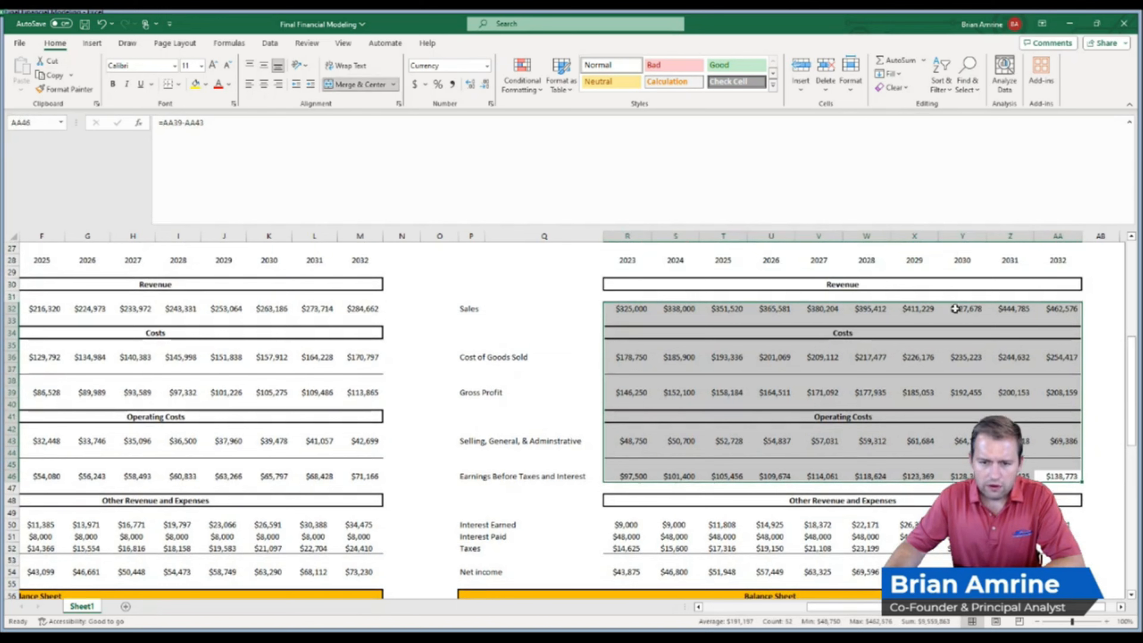
{"action": "left_click", "coordinate": [266, 85]}
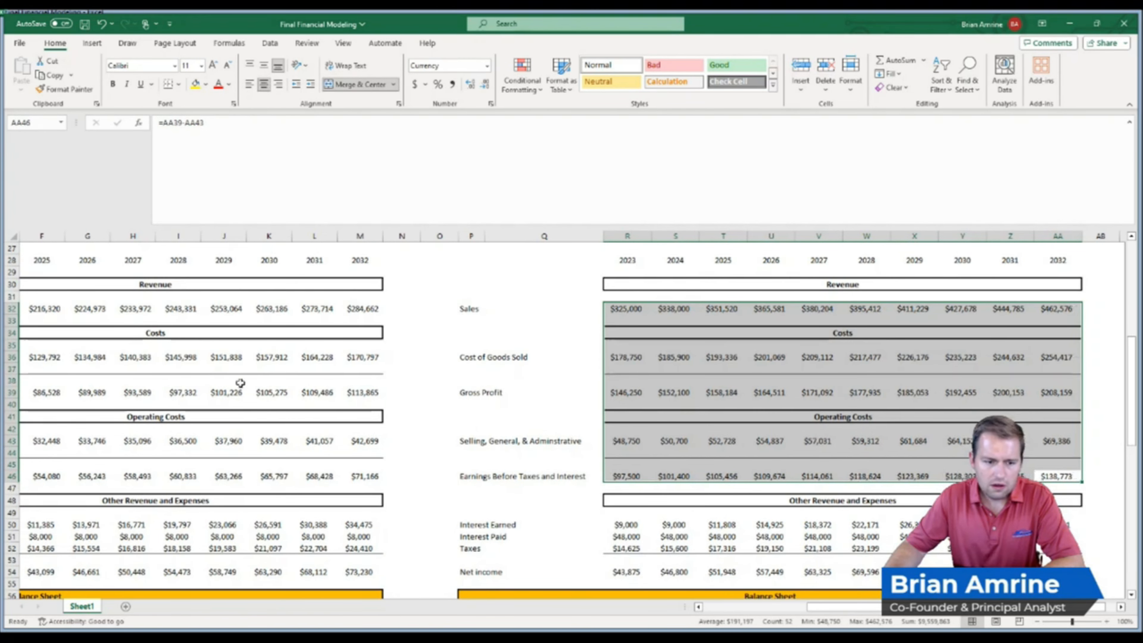
{"action": "left_click_drag", "start_coordinate": [354, 477], "coordinate": [272, 312]}
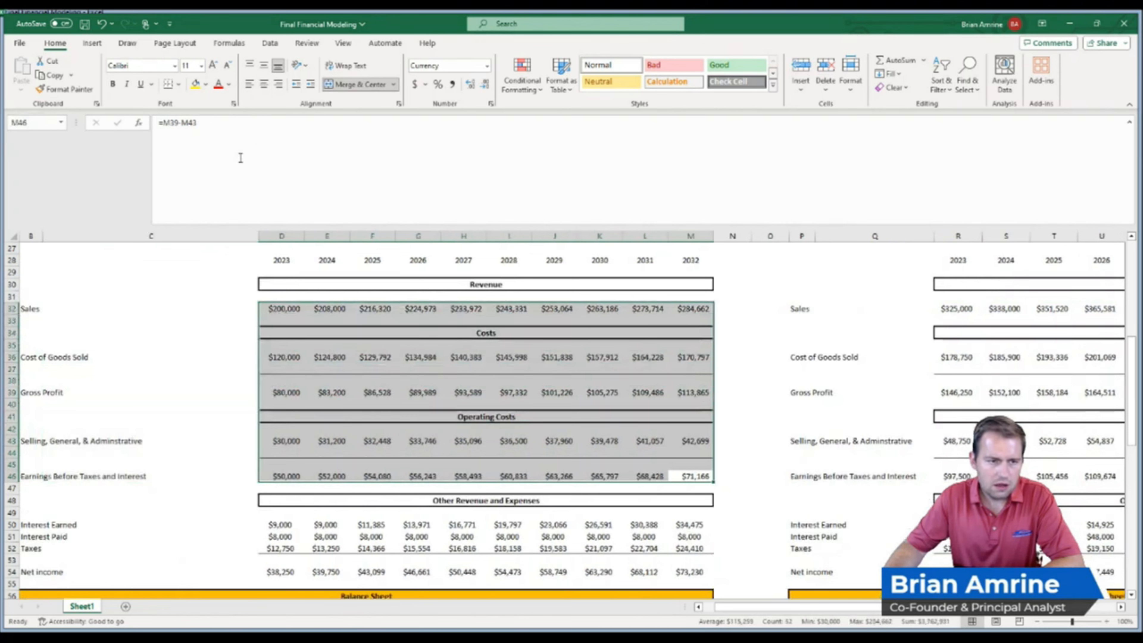
{"action": "left_click", "coordinate": [265, 84]}
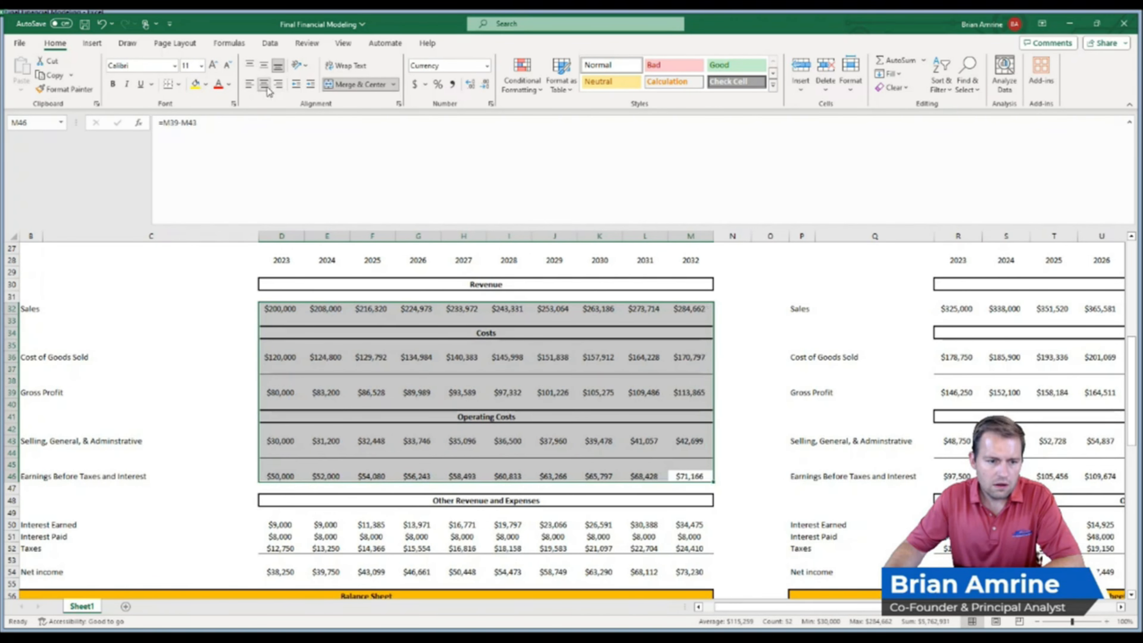
Inspect the 2024 earnings before taxes and interest formula and the interest earned formulas for 2024 and 2025
{"action": "scroll", "coordinate": [690, 460], "scroll_direction": "right", "scroll_amount": 3}
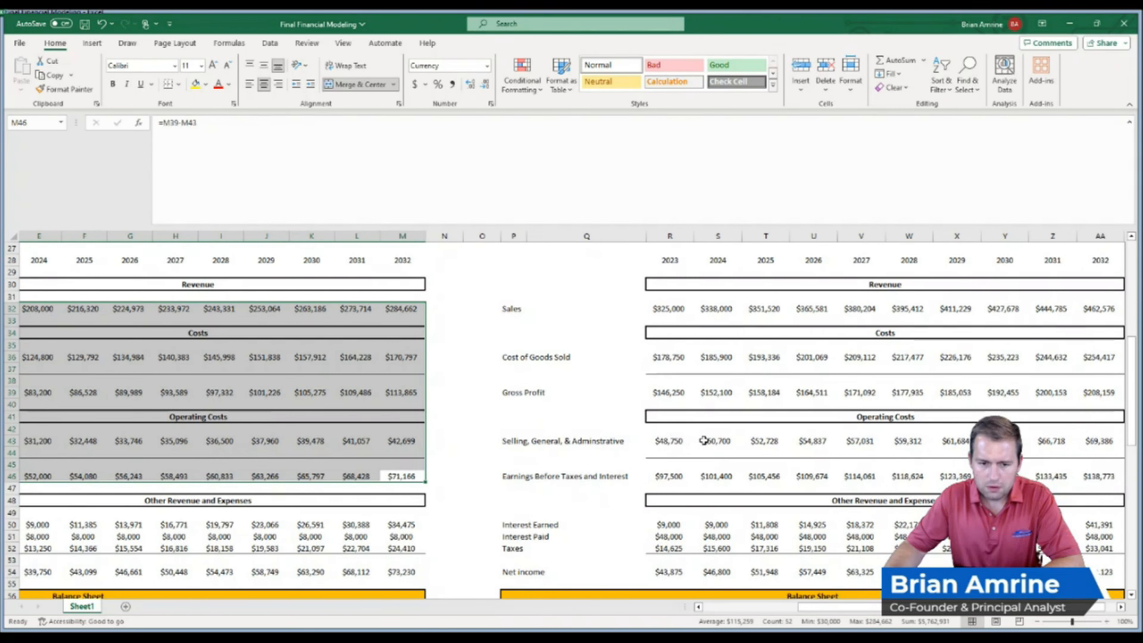
{"action": "double_click", "coordinate": [716, 476]}
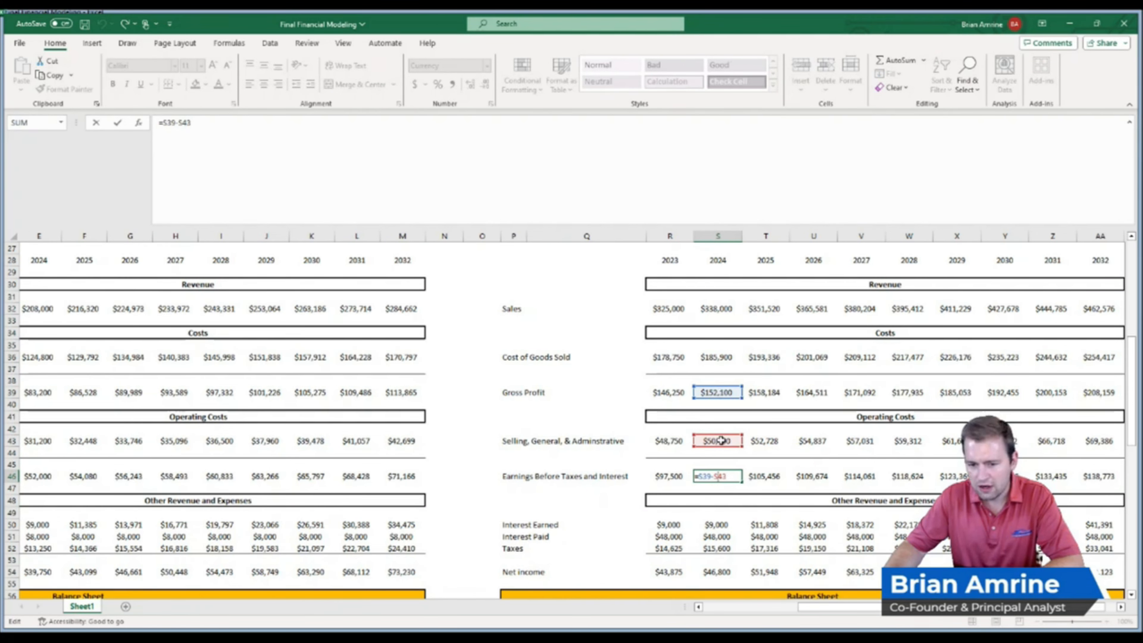
{"action": "key", "text": "Return"}
{"action": "key", "text": "Down"}
{"action": "key", "text": "Down"}
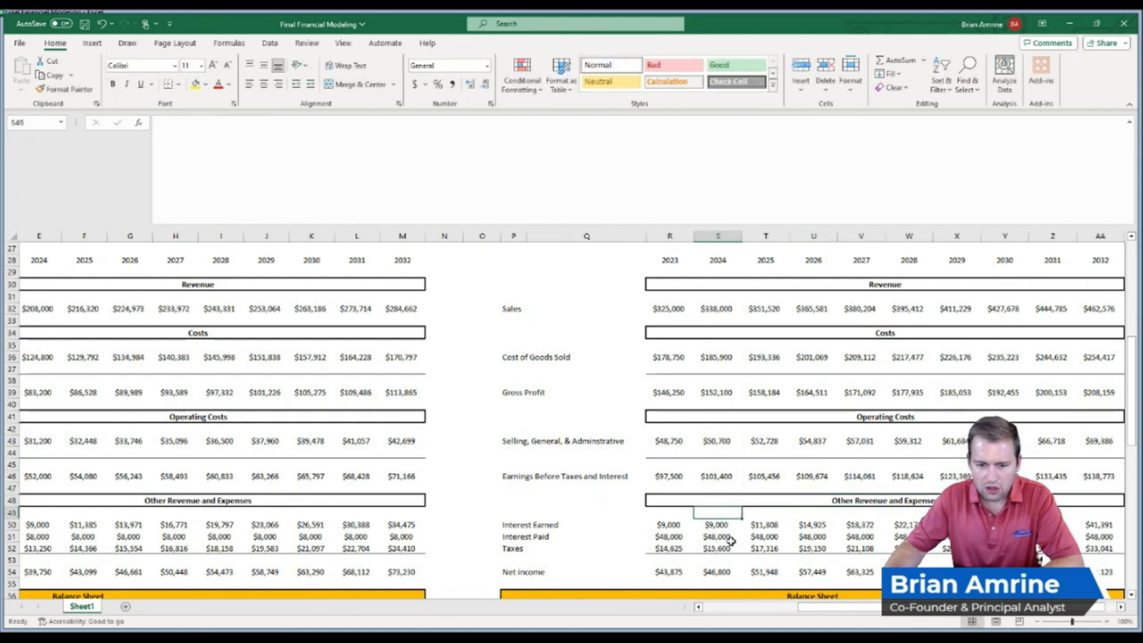
{"action": "key", "text": "Down"}
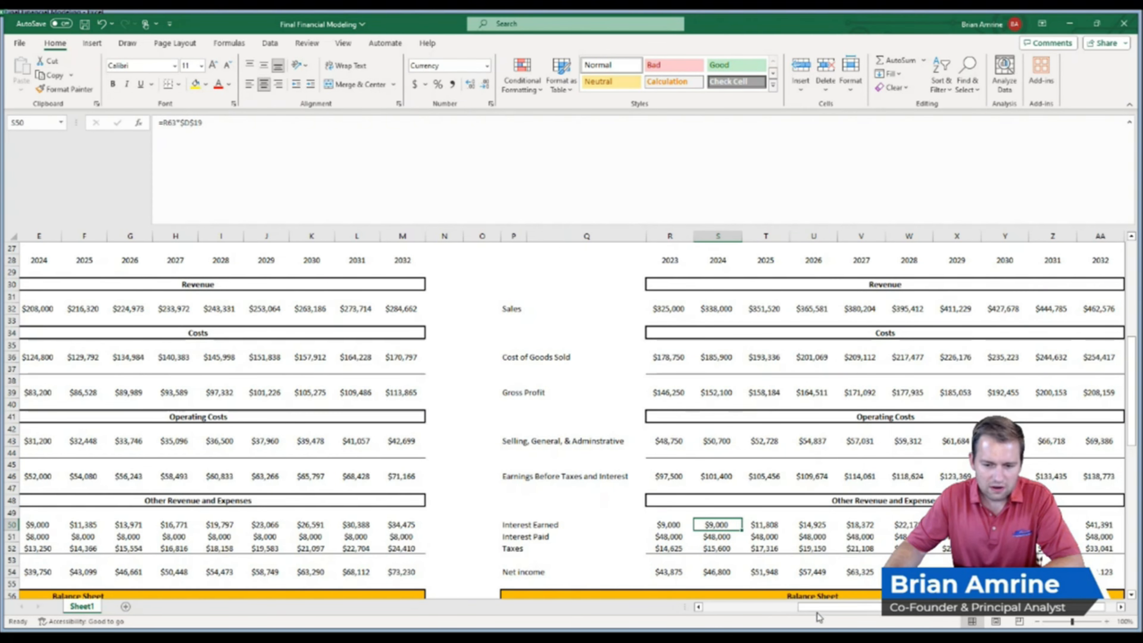
{"action": "left_click_drag", "start_coordinate": [819, 603], "coordinate": [784, 607]}
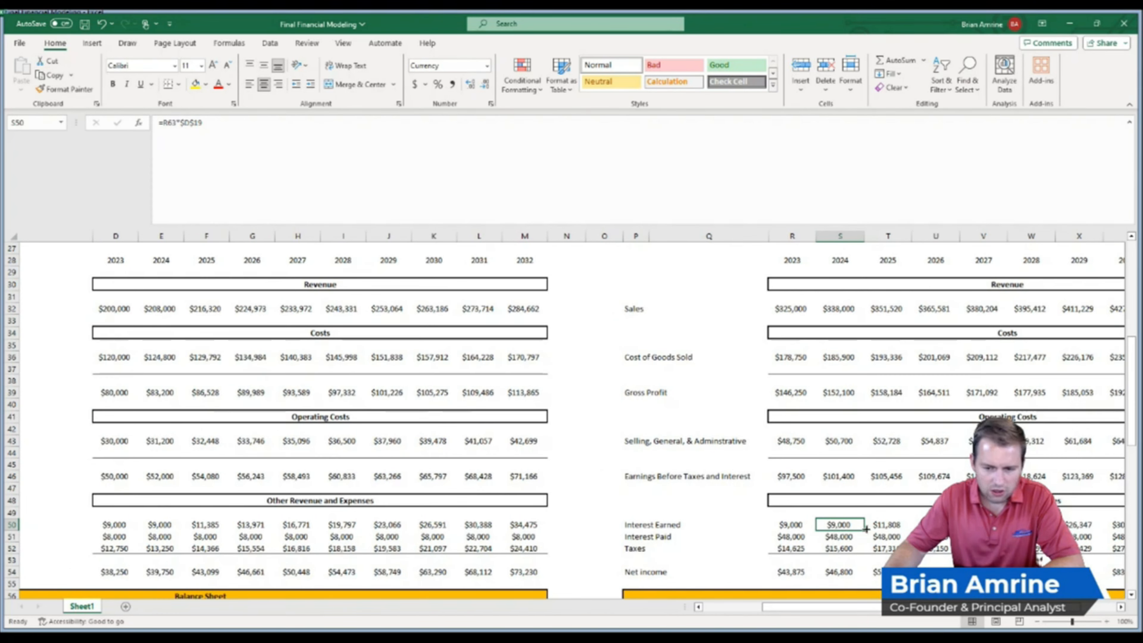
{"action": "left_click", "coordinate": [882, 524]}
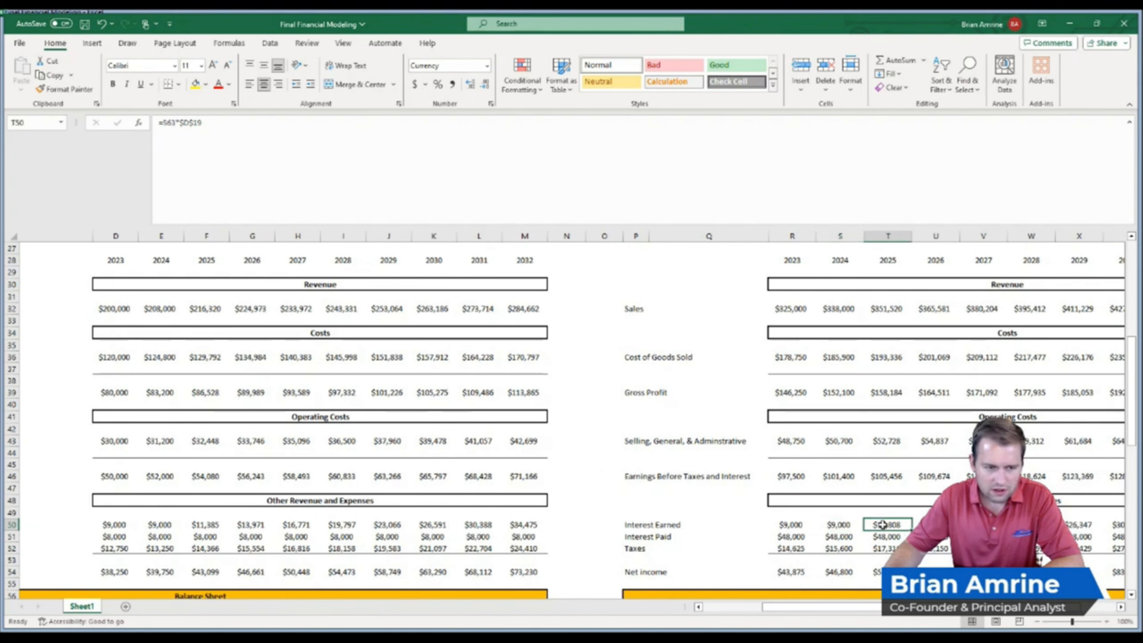
{"action": "double_click", "coordinate": [881, 524]}
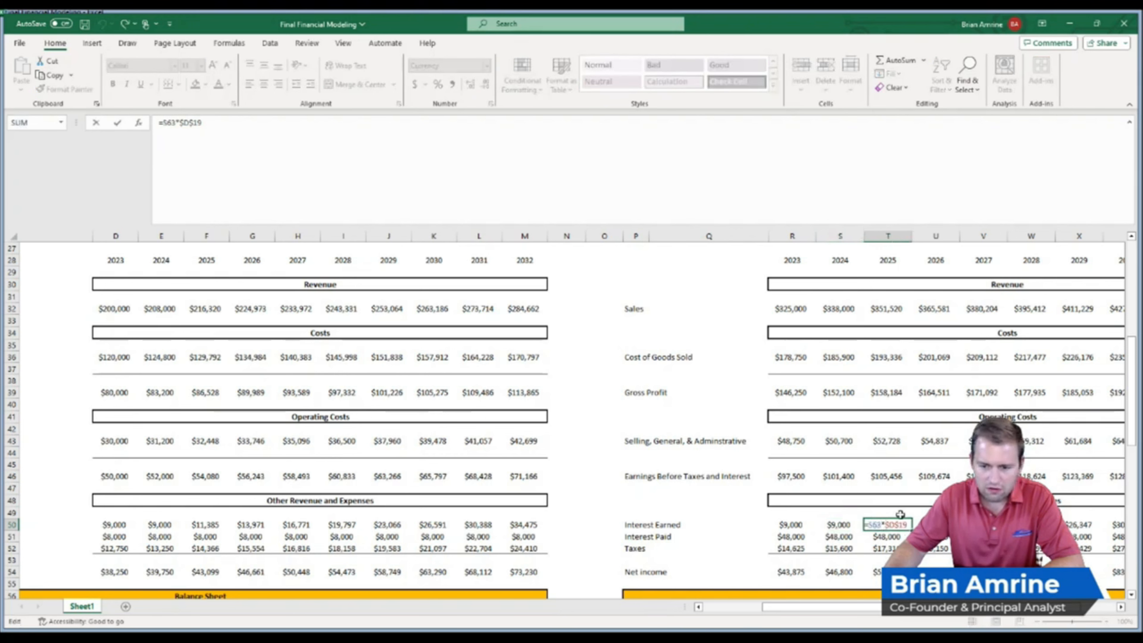
{"action": "left_click_drag", "start_coordinate": [1133, 389], "coordinate": [1133, 389]}
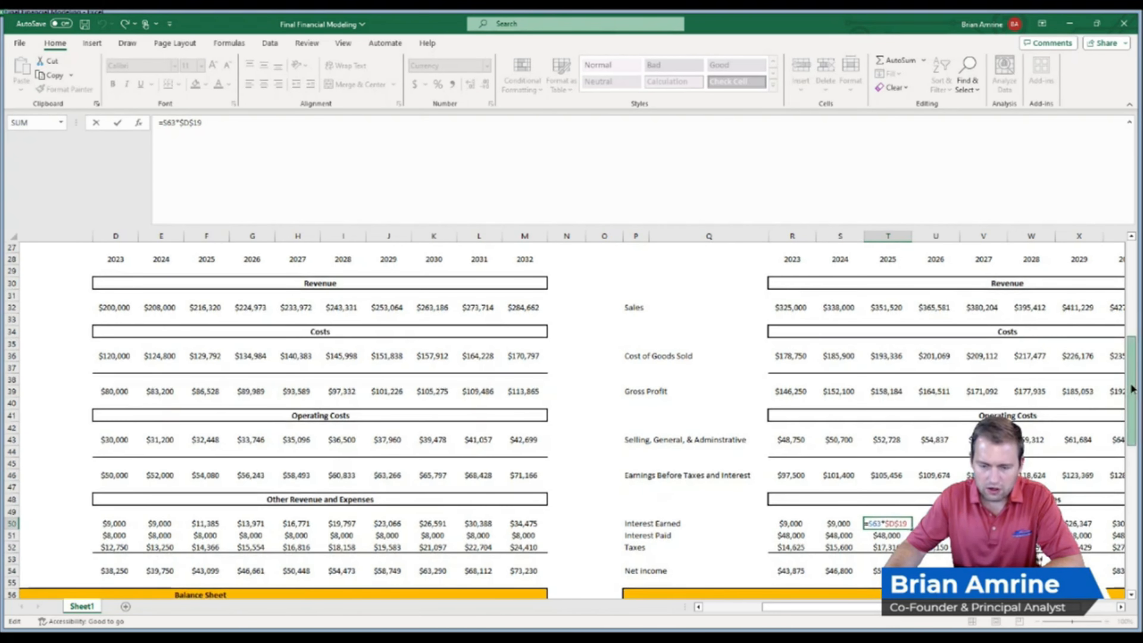
{"action": "left_click_drag", "start_coordinate": [1133, 389], "coordinate": [1136, 436]}
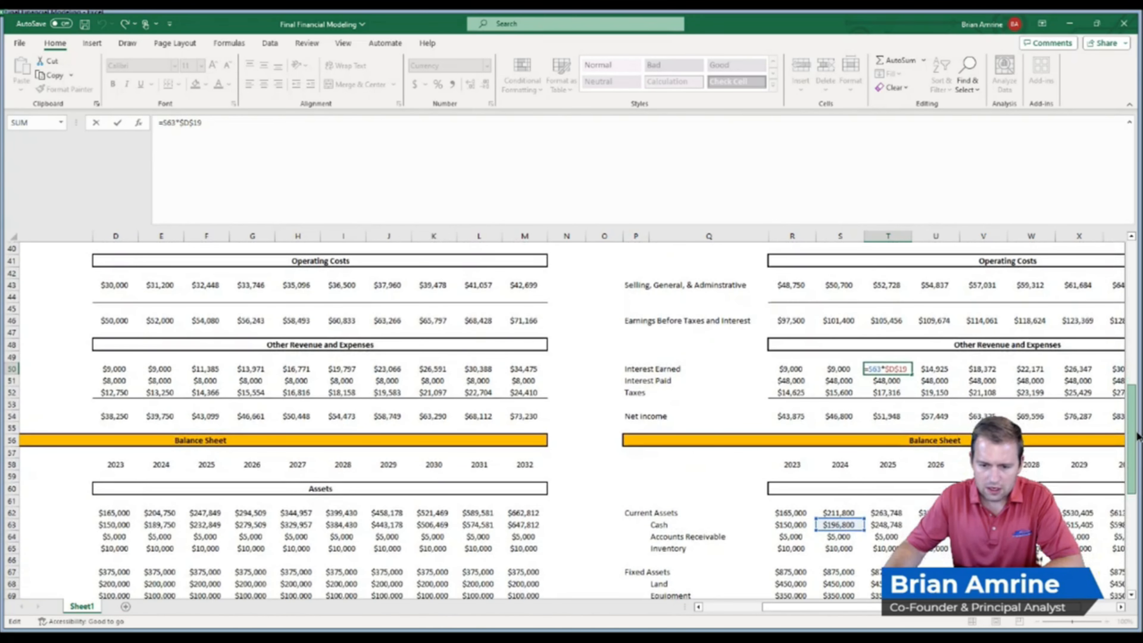
{"action": "left_click_drag", "start_coordinate": [1139, 436], "coordinate": [1138, 436]}
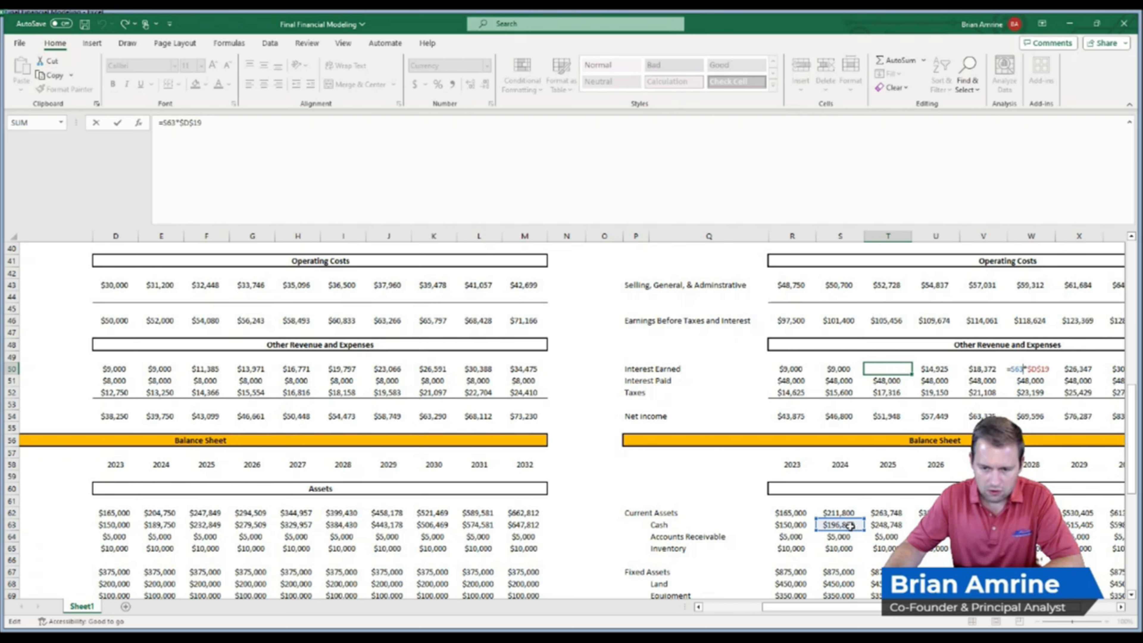
{"action": "key", "text": "ctrl+Return"}
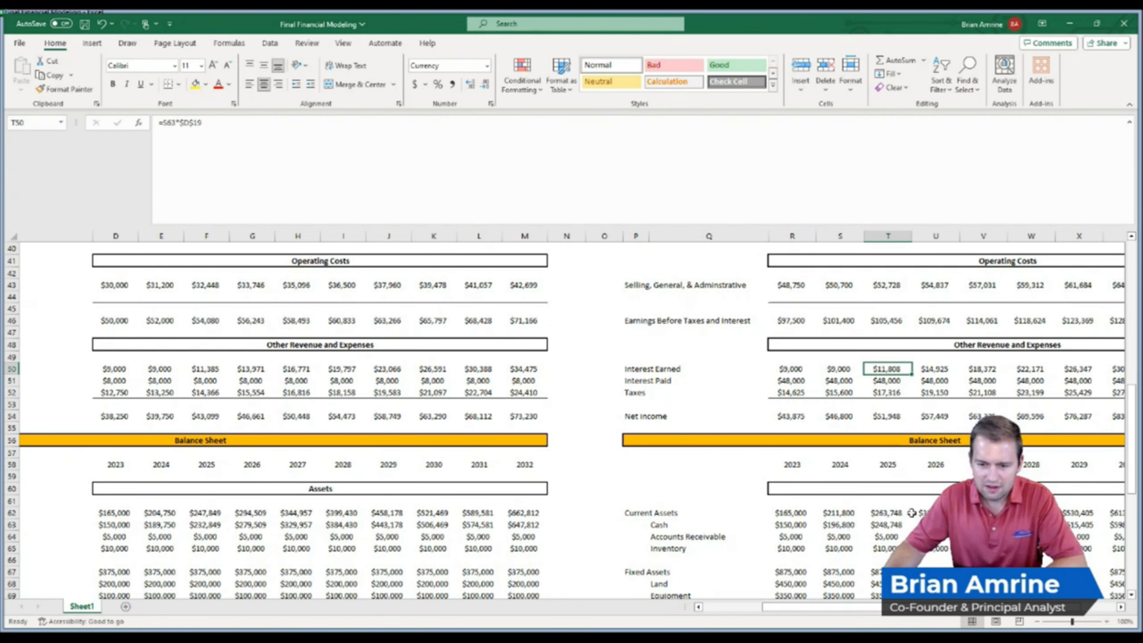
Review the Investment Scenario's net income, current year earnings, sales, gross profit and earnings before interest formulas
{"action": "left_click", "coordinate": [709, 525]}
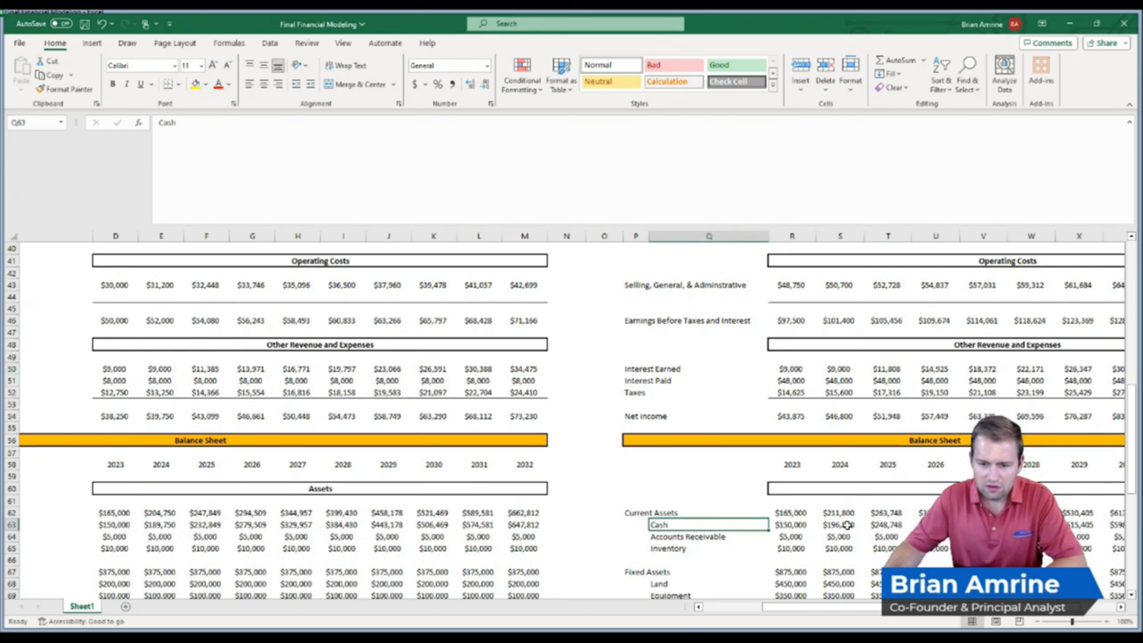
{"action": "left_click_drag", "start_coordinate": [1131, 451], "coordinate": [1128, 545]}
{"action": "left_click", "coordinate": [939, 551]}
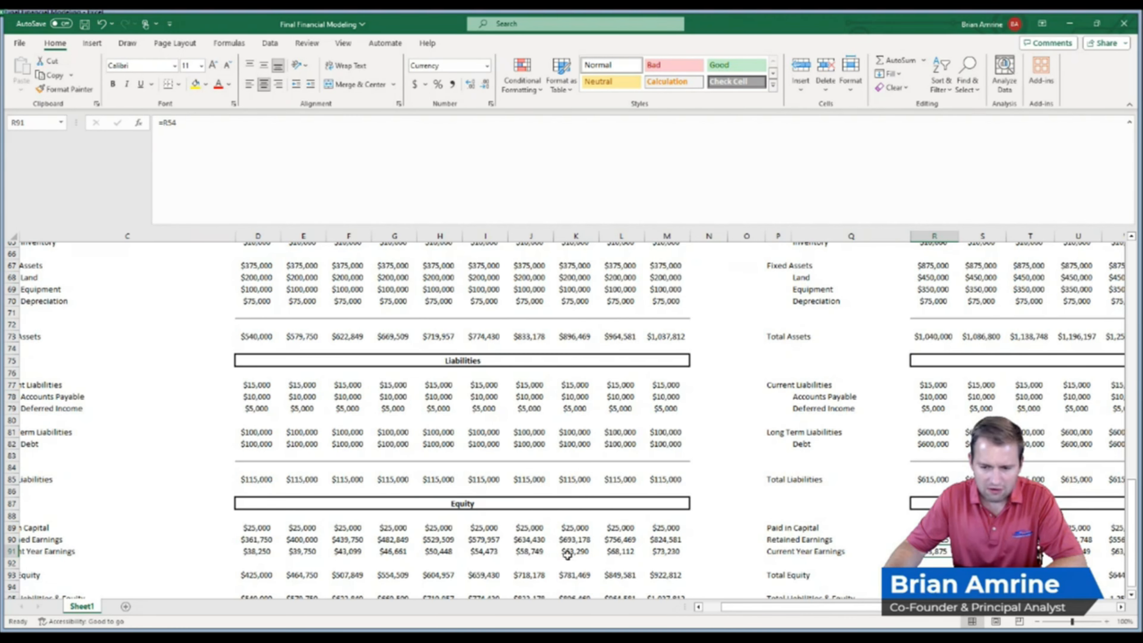
{"action": "left_click_drag", "start_coordinate": [1133, 519], "coordinate": [1135, 413]}
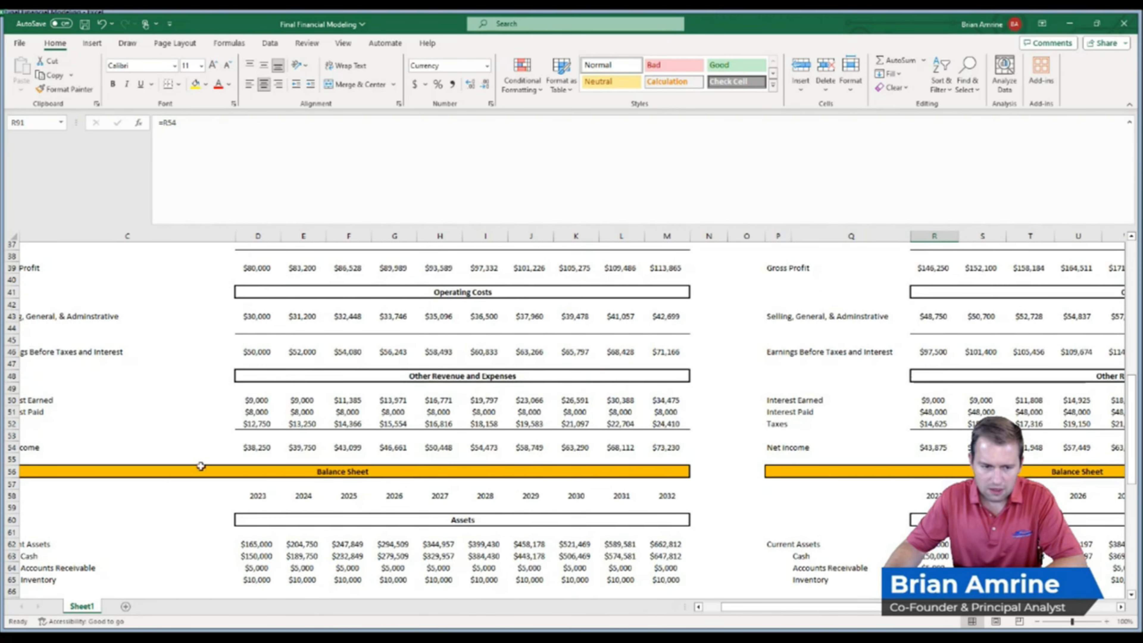
{"action": "left_click", "coordinate": [933, 448]}
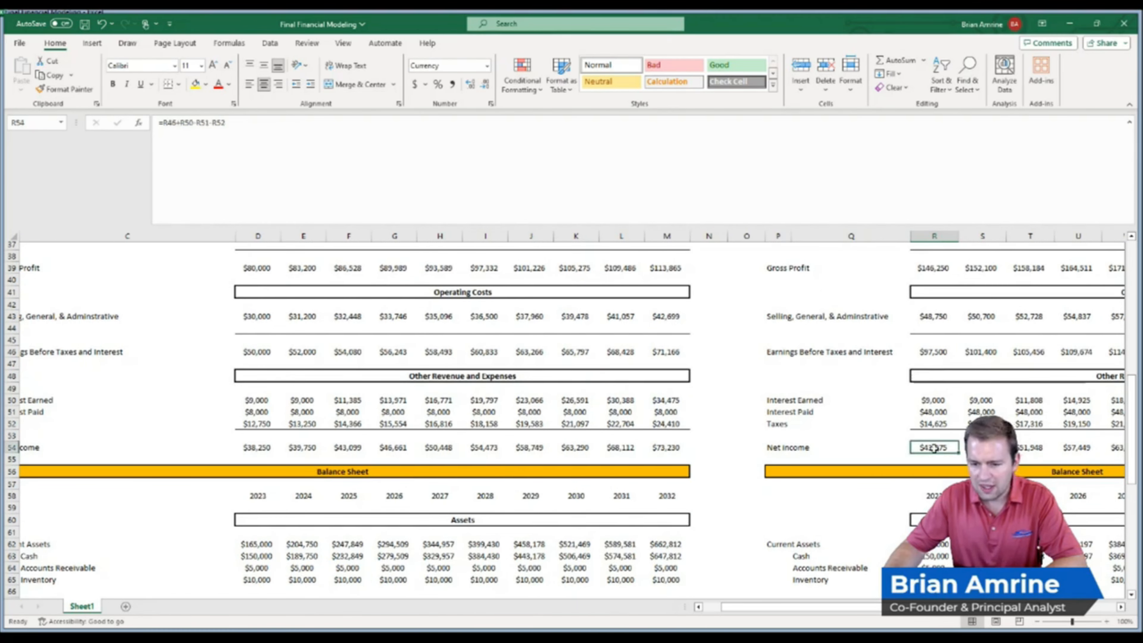
{"action": "left_click_drag", "start_coordinate": [1134, 441], "coordinate": [1134, 398]}
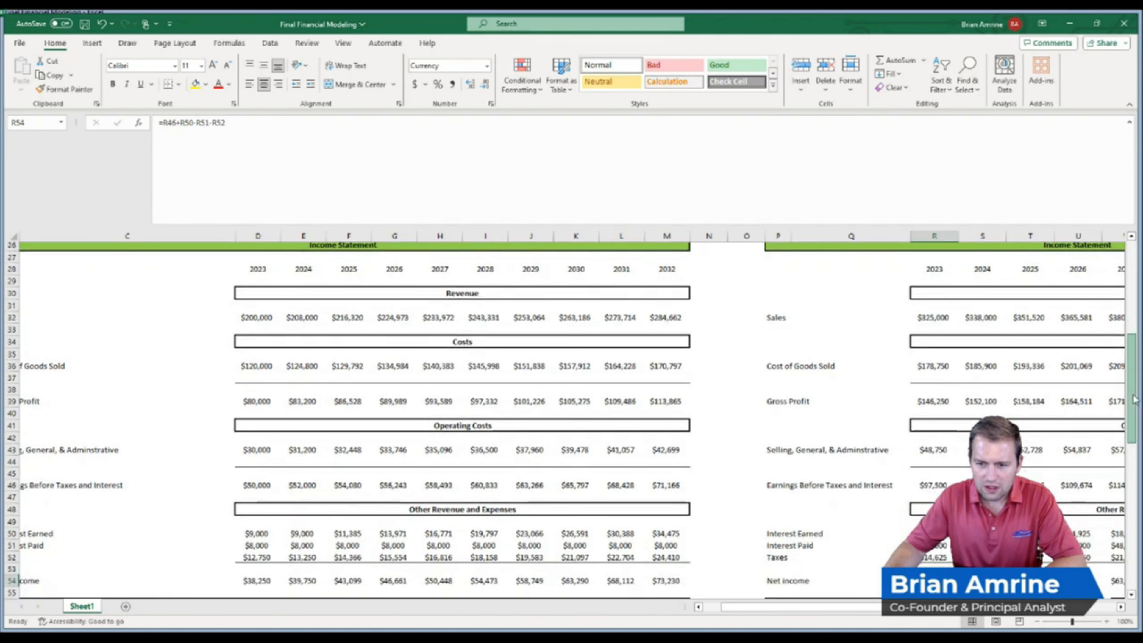
{"action": "left_click", "coordinate": [942, 319]}
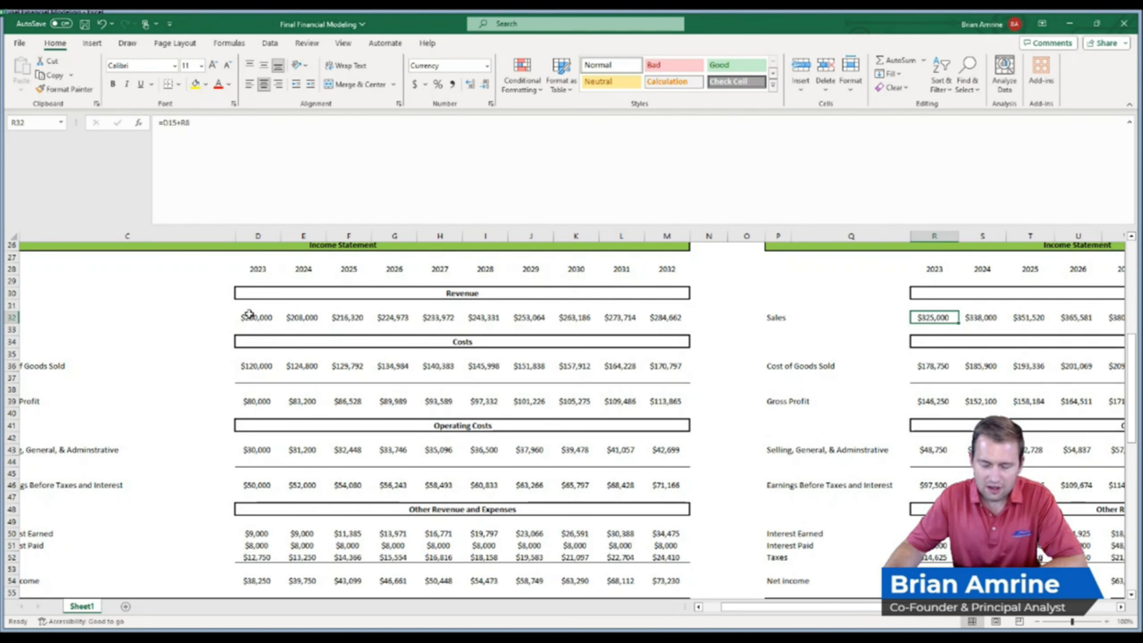
{"action": "left_click", "coordinate": [253, 402]}
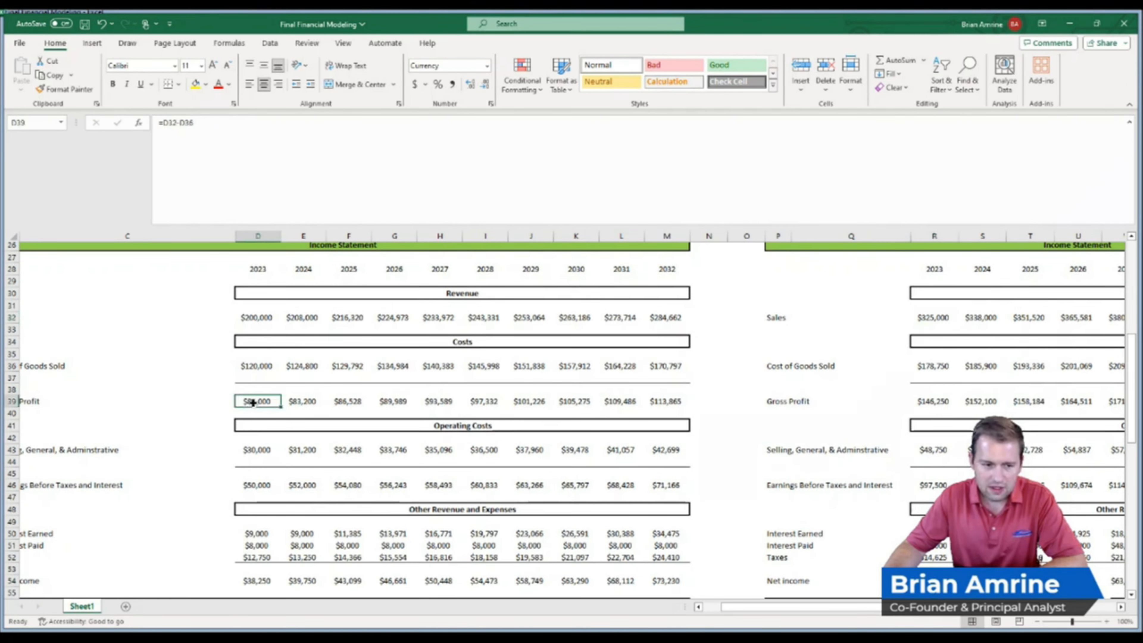
{"action": "left_click", "coordinate": [933, 401]}
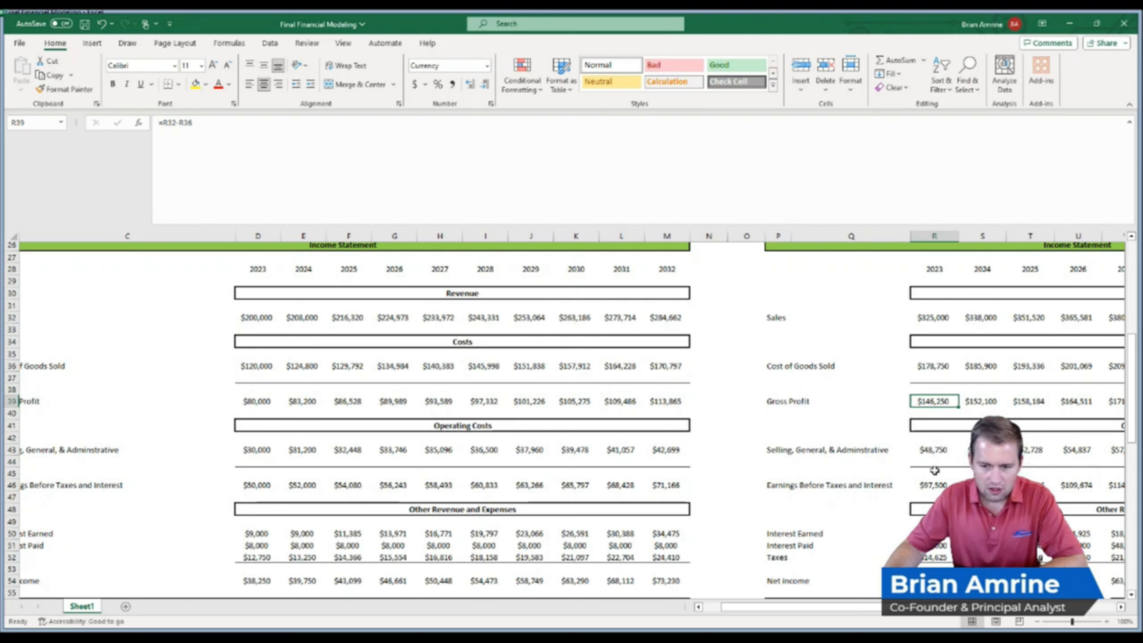
{"action": "left_click", "coordinate": [933, 483]}
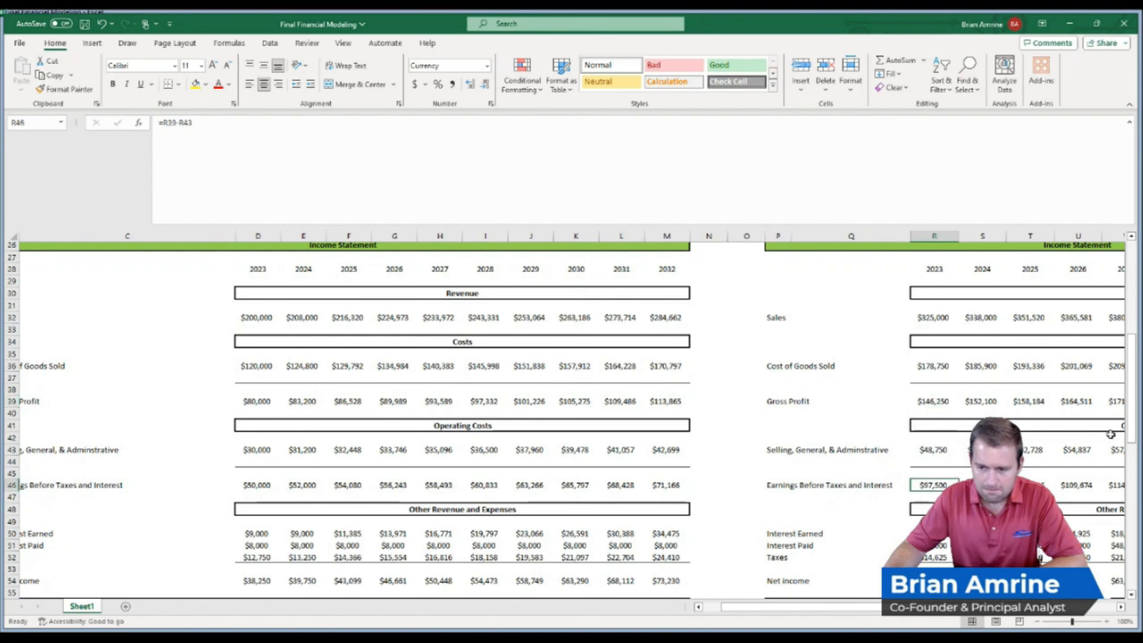
{"action": "left_click_drag", "start_coordinate": [1131, 419], "coordinate": [1130, 452]}
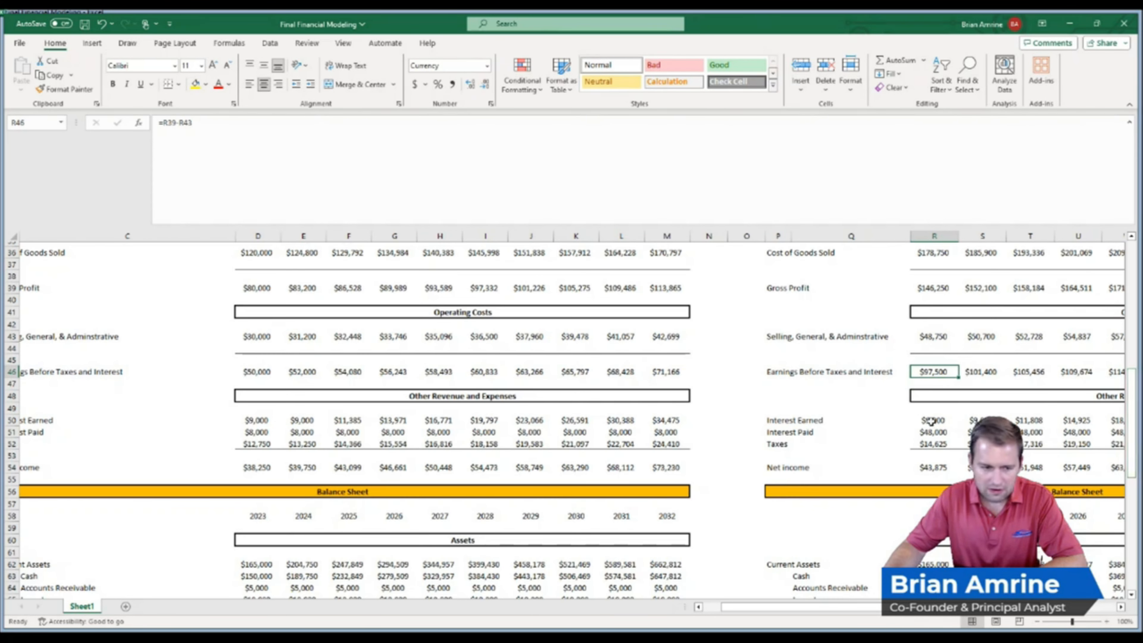
Inspect the 2023 interest paid formula in the Investment Scenario and the debt it references
{"action": "left_click", "coordinate": [932, 431]}
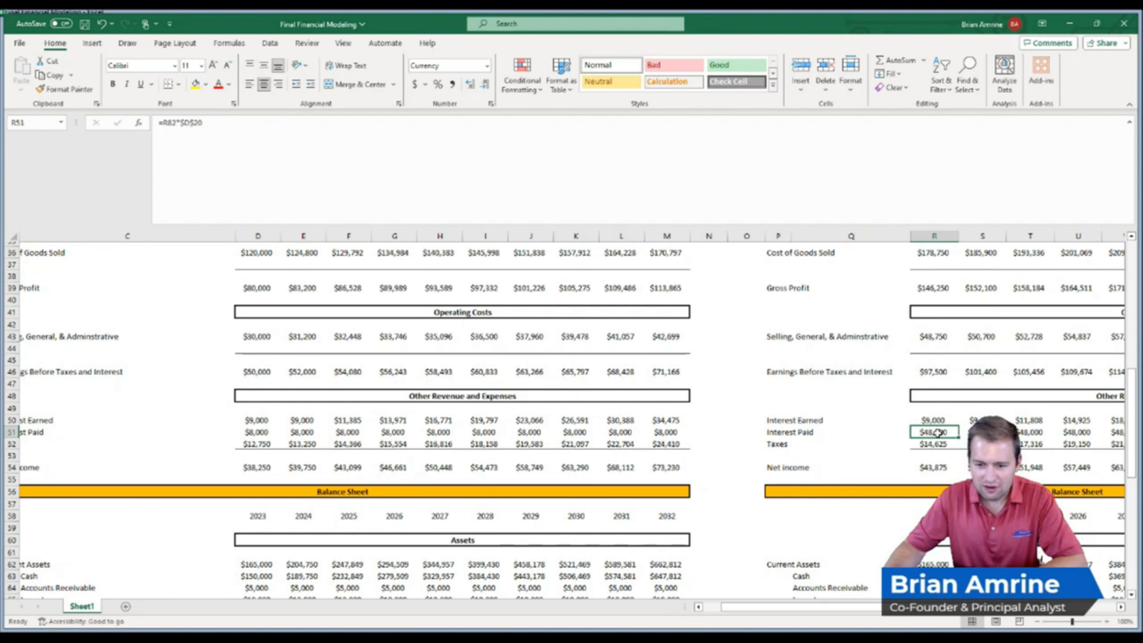
{"action": "double_click", "coordinate": [937, 432]}
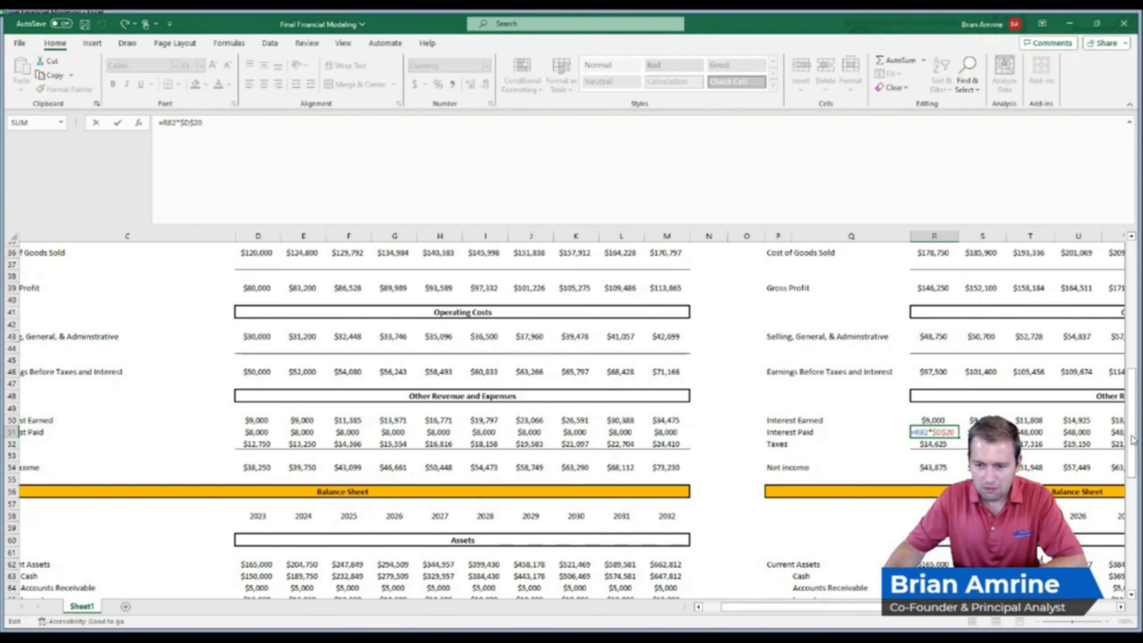
{"action": "left_click_drag", "start_coordinate": [1131, 439], "coordinate": [1139, 522]}
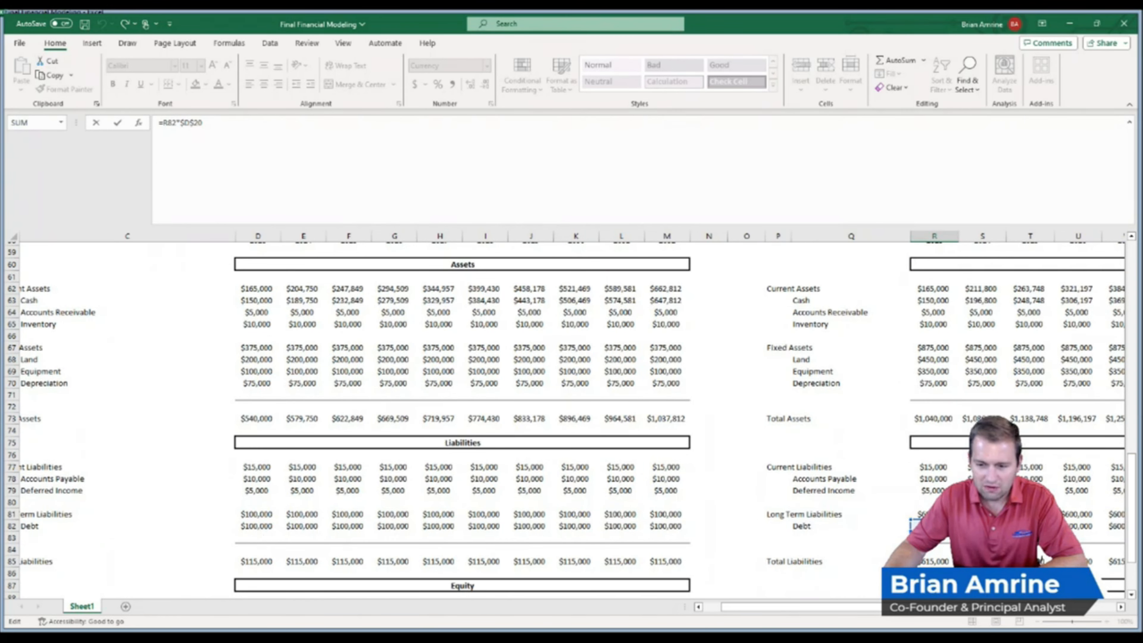
{"action": "key", "text": "Return"}
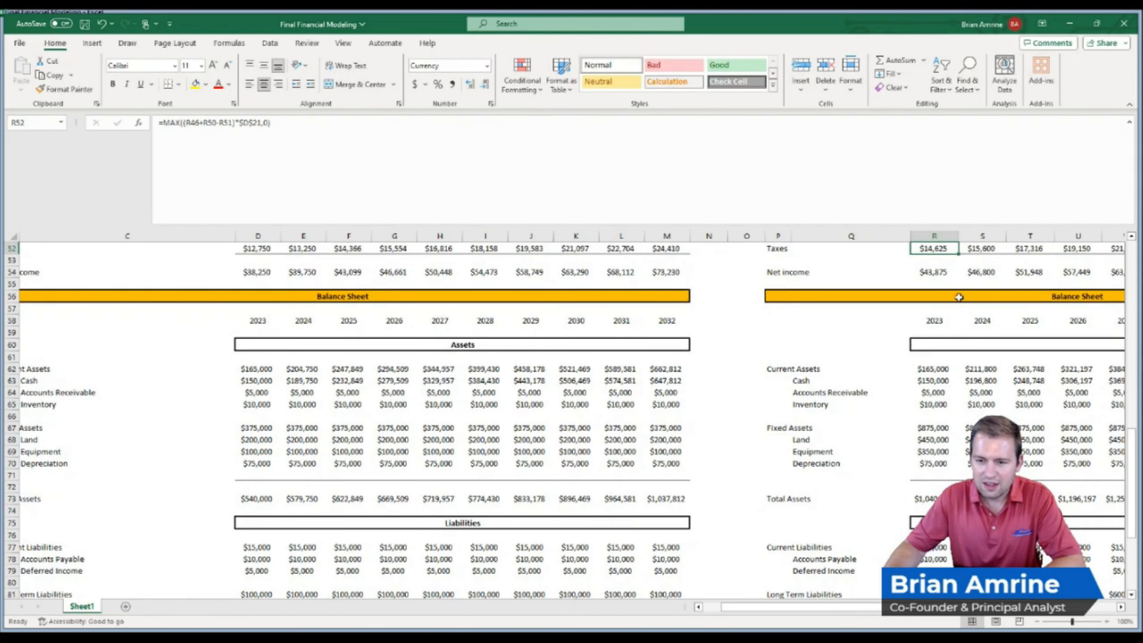
Review the Investment Scenario's interest paid, net income and interest earned formulas and the interest paid row across all years
{"action": "left_click_drag", "start_coordinate": [945, 263], "coordinate": [937, 319]}
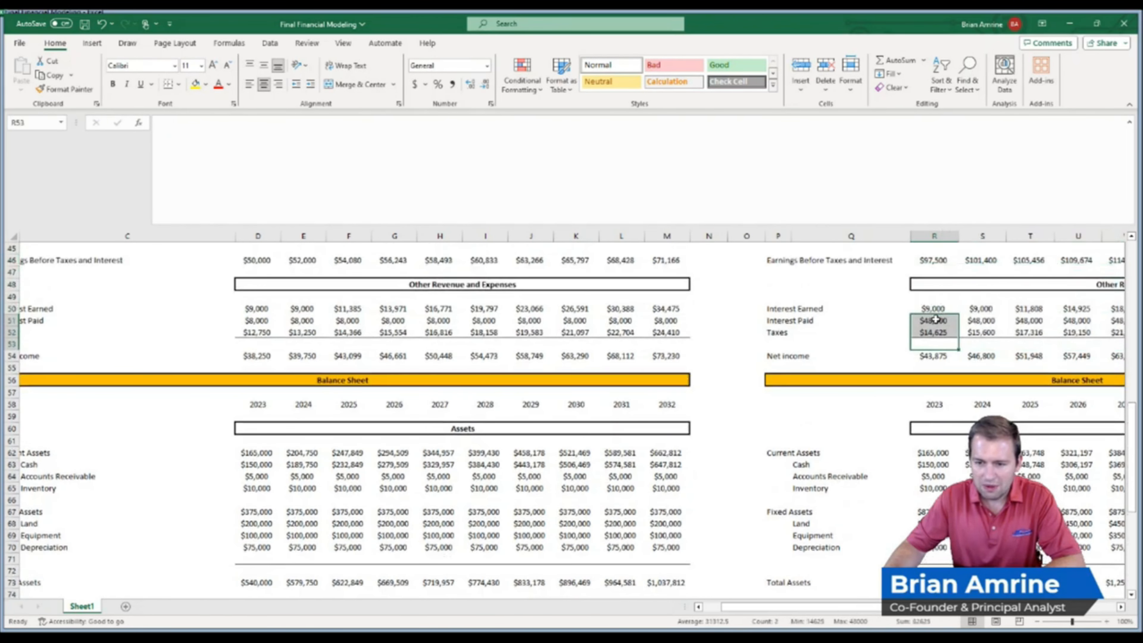
{"action": "left_click", "coordinate": [935, 319]}
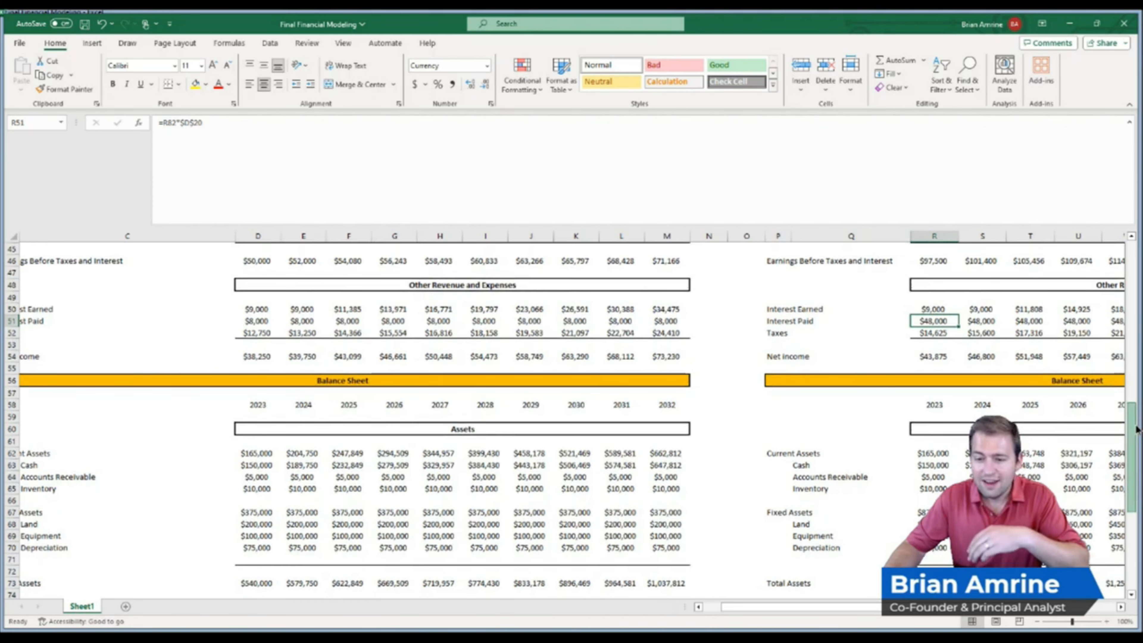
{"action": "scroll", "coordinate": [1136, 425], "scroll_direction": "up", "scroll_amount": 1}
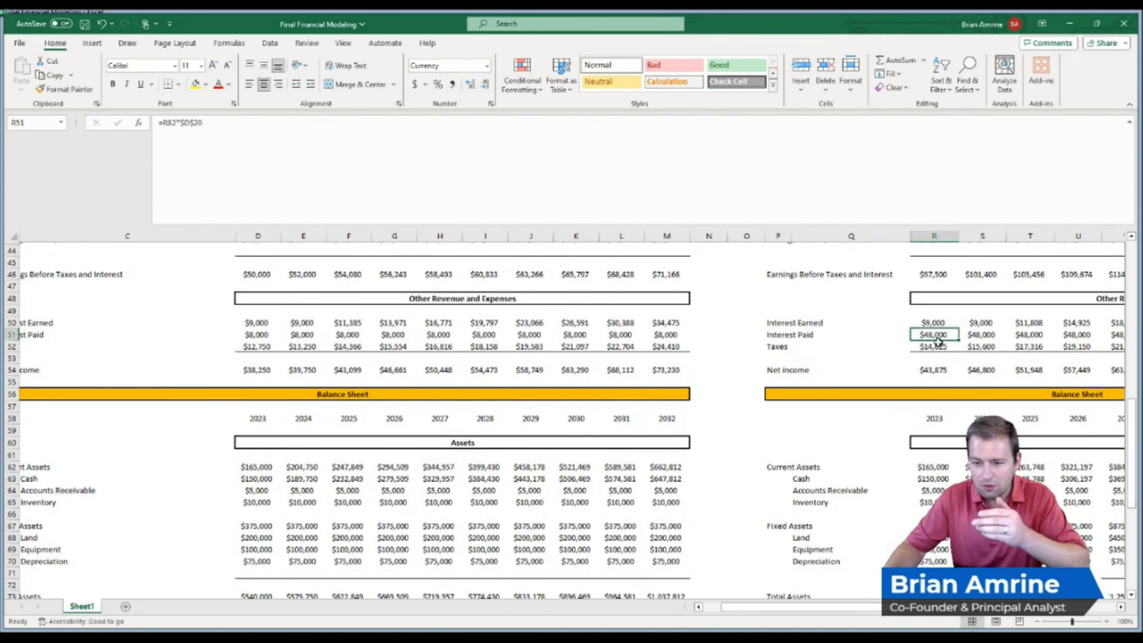
{"action": "left_click", "coordinate": [939, 369]}
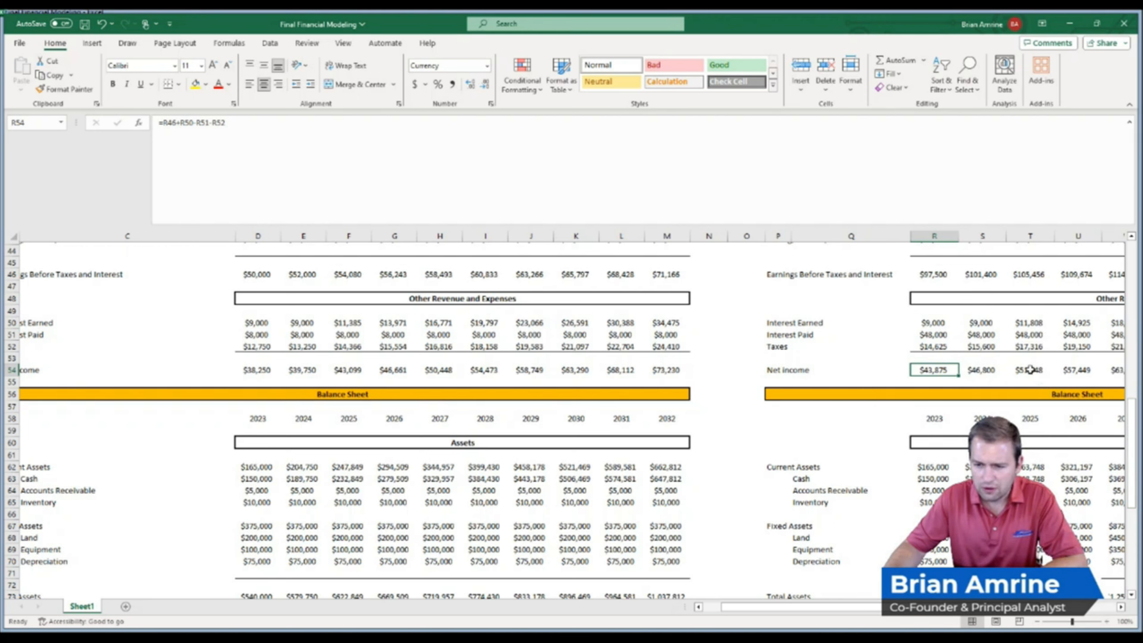
{"action": "left_click", "coordinate": [1030, 322]}
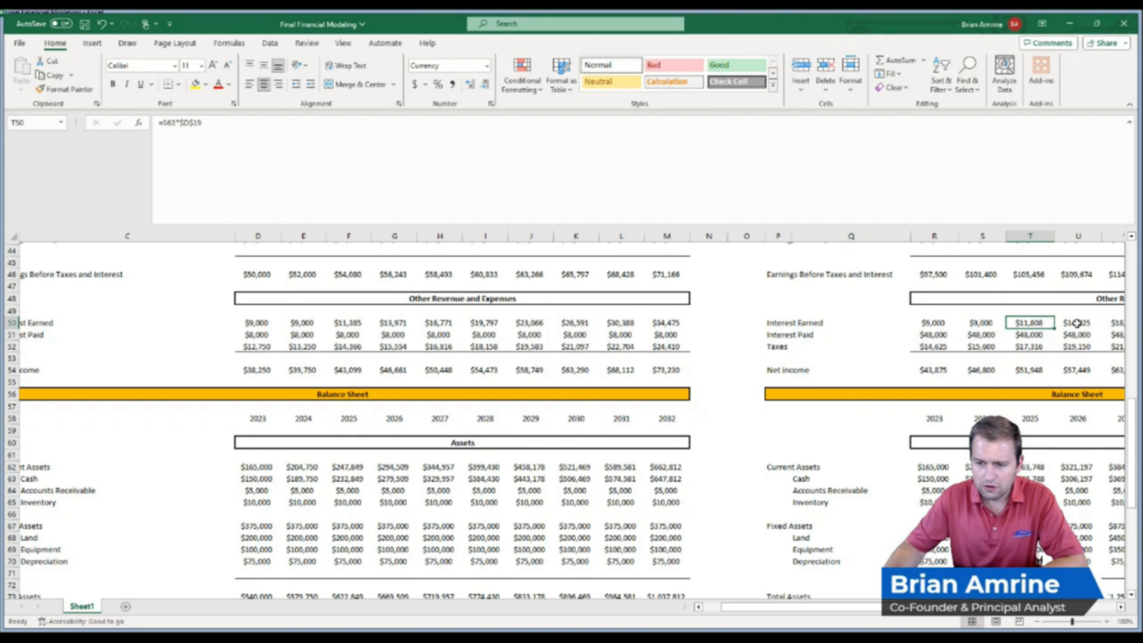
{"action": "left_click_drag", "start_coordinate": [1033, 335], "coordinate": [1066, 337]}
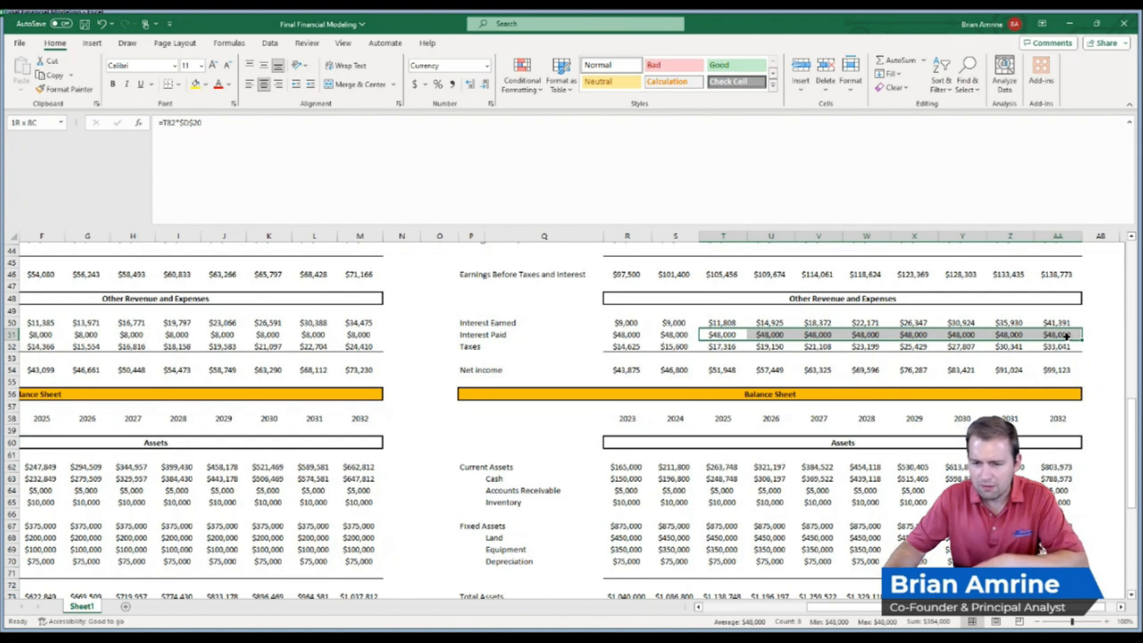
{"action": "left_click_drag", "start_coordinate": [1066, 337], "coordinate": [1066, 337]}
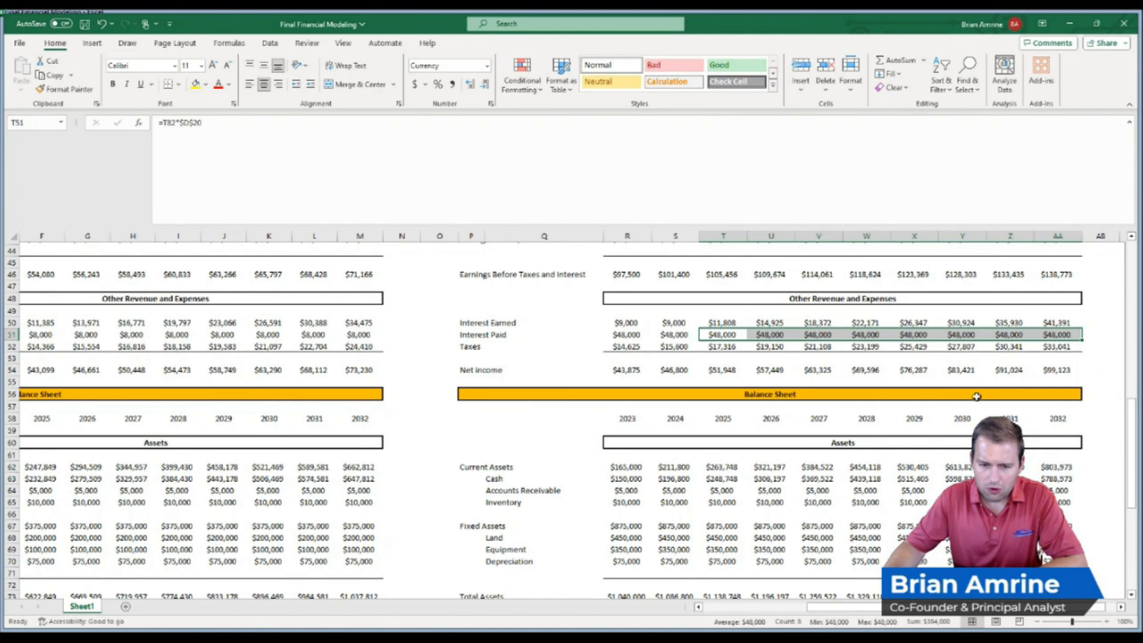
Inspect the taxes formulas for 2023 through 2025 and the 2024 current assets sum formula in the Investment Scenario
{"action": "left_click", "coordinate": [626, 344]}
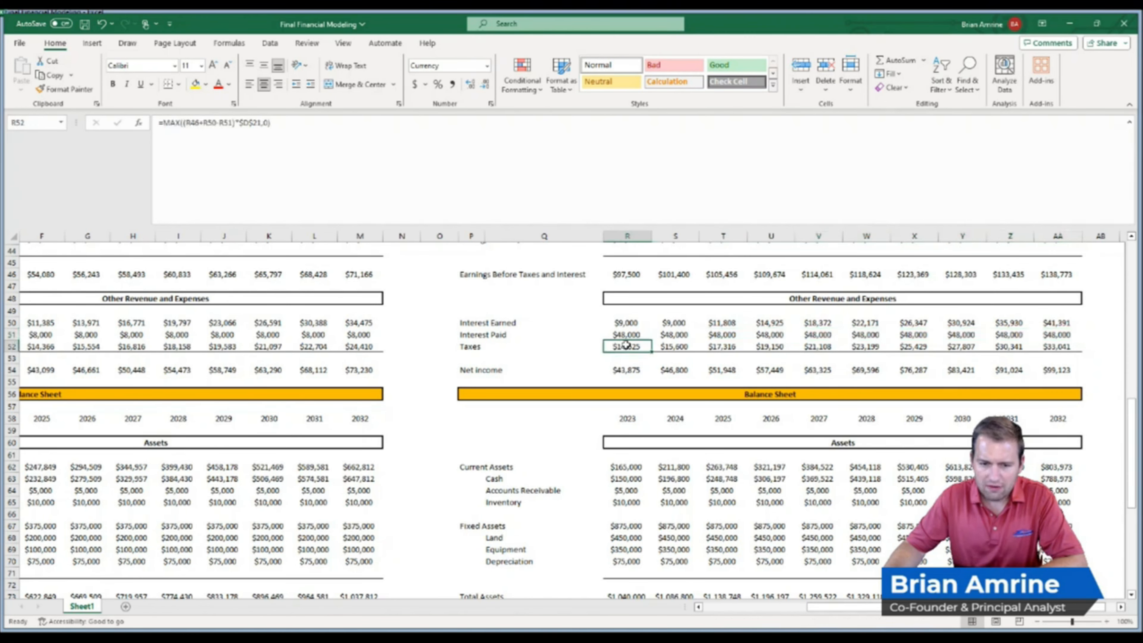
{"action": "left_click", "coordinate": [672, 345]}
{"action": "double_click", "coordinate": [720, 346]}
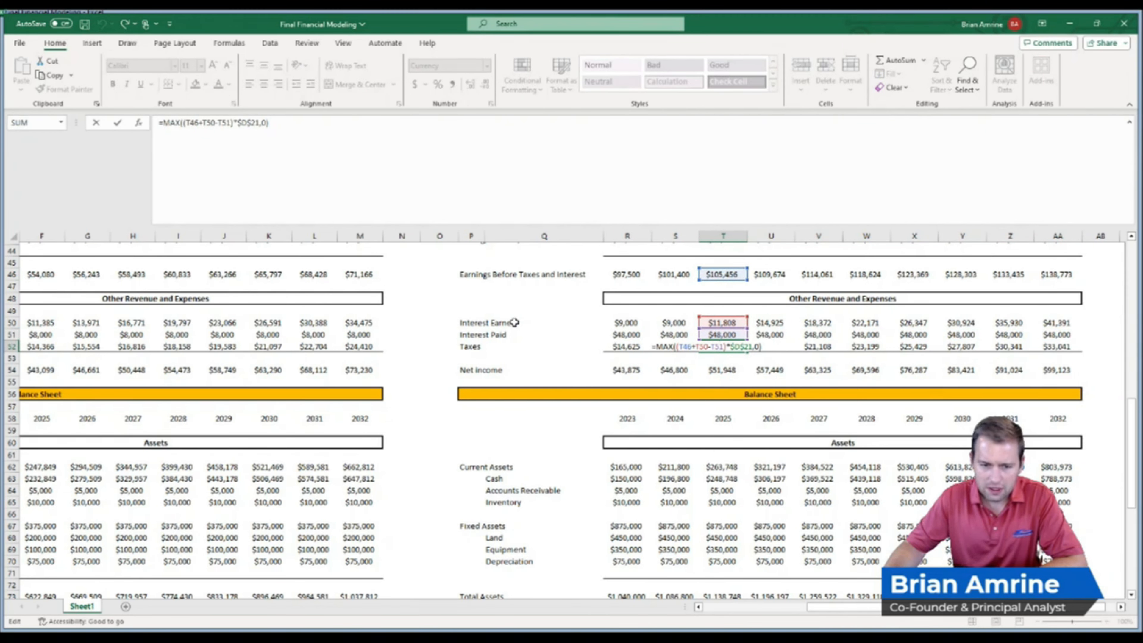
{"action": "key", "text": "Return"}
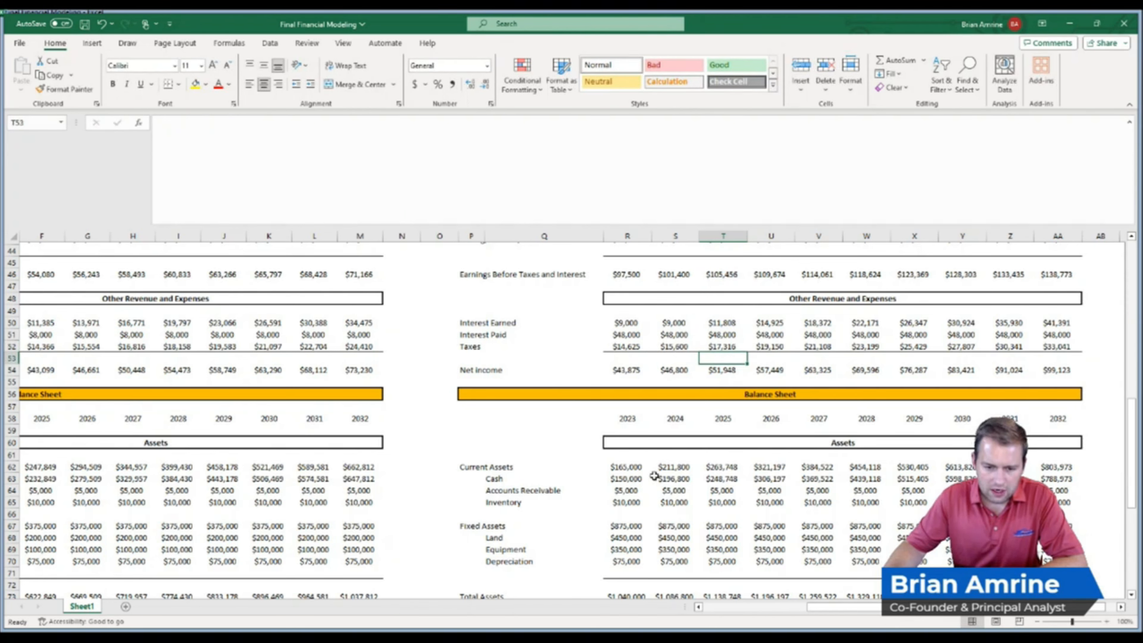
{"action": "left_click", "coordinate": [666, 467]}
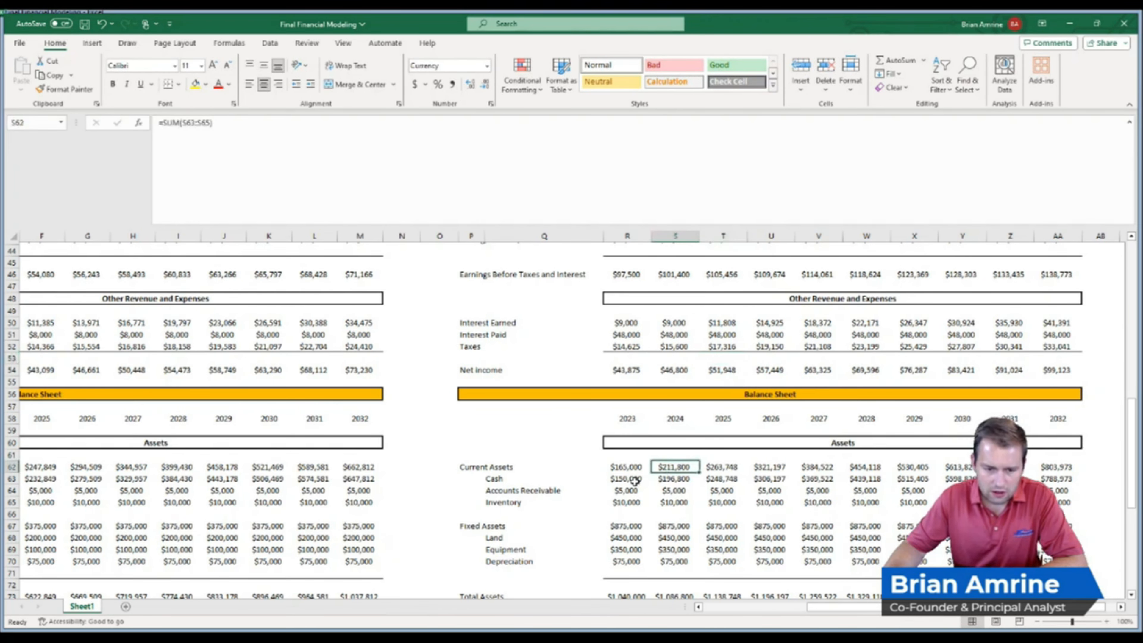
{"action": "double_click", "coordinate": [673, 468]}
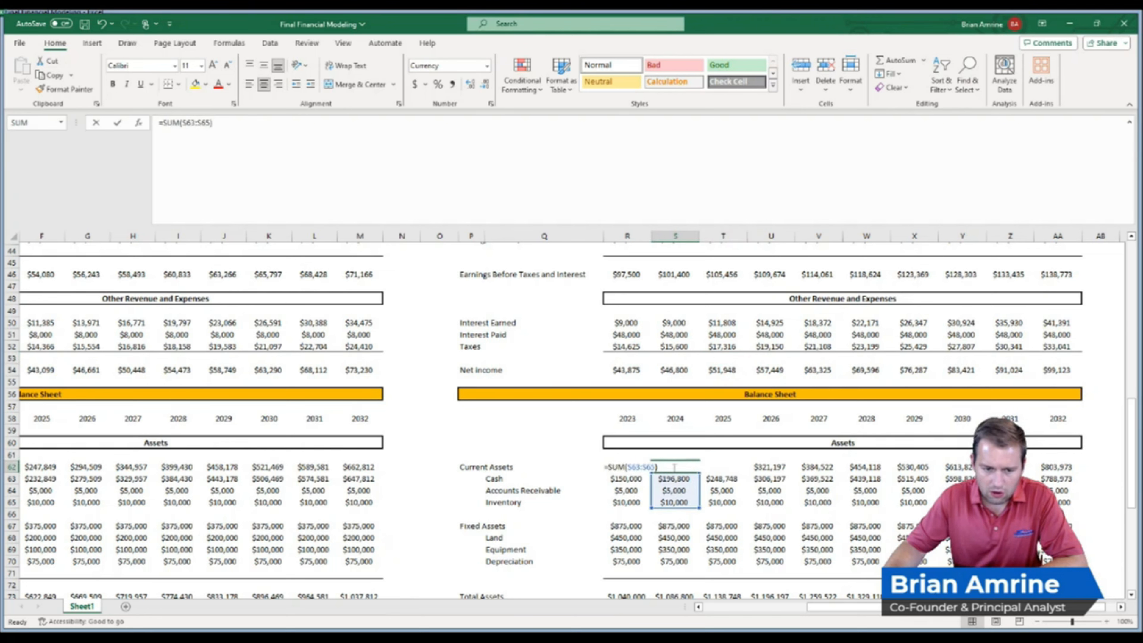
{"action": "key", "text": "Return"}
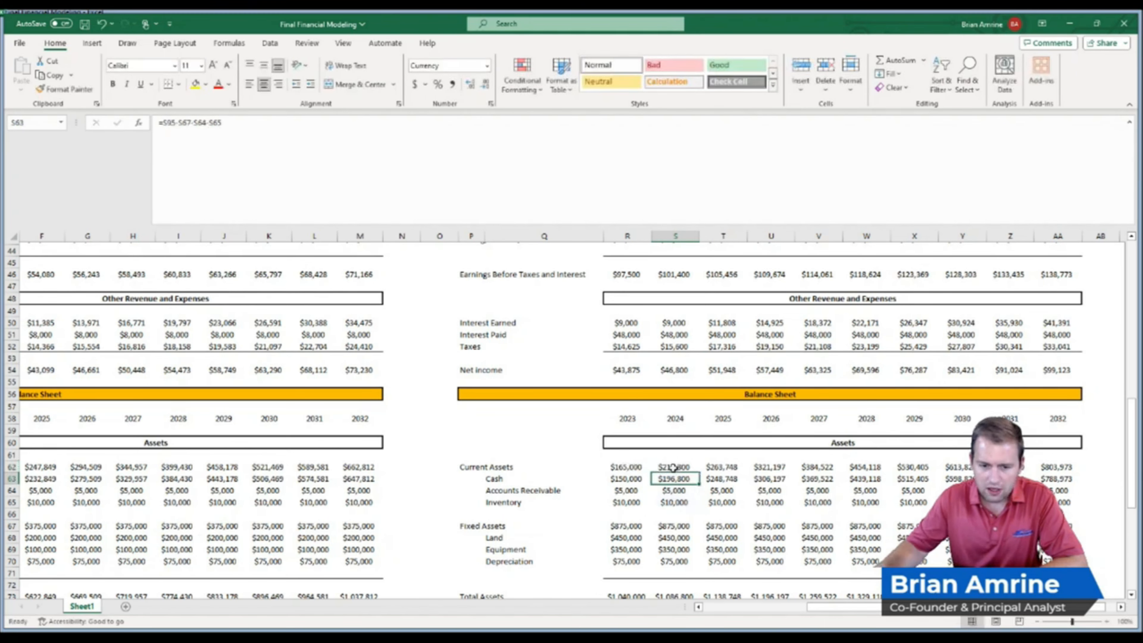
Review the Investment Scenario's accounts receivable, inventory, land and equipment rows and the total assets formula
{"action": "left_click_drag", "start_coordinate": [641, 491], "coordinate": [797, 499]}
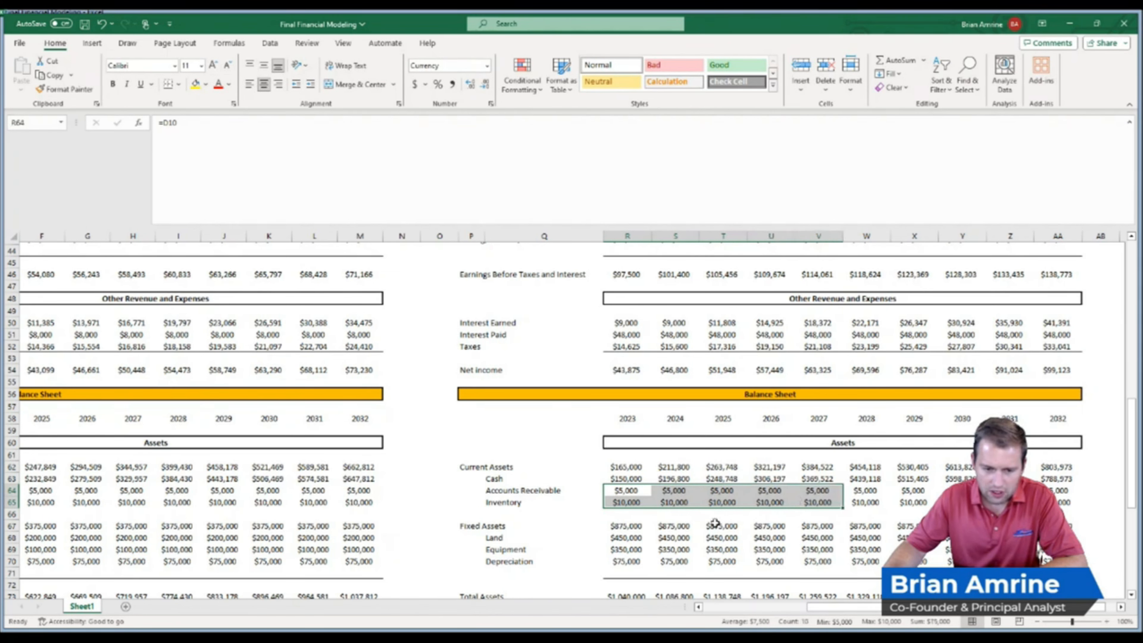
{"action": "left_click", "coordinate": [625, 539]}
{"action": "mouse_move", "coordinate": [625, 539]}
{"action": "left_mouse_down"}
{"action": "mouse_move", "coordinate": [675, 550]}
{"action": "mouse_move", "coordinate": [1057, 550]}
{"action": "mouse_move", "coordinate": [616, 546]}
{"action": "left_mouse_up"}
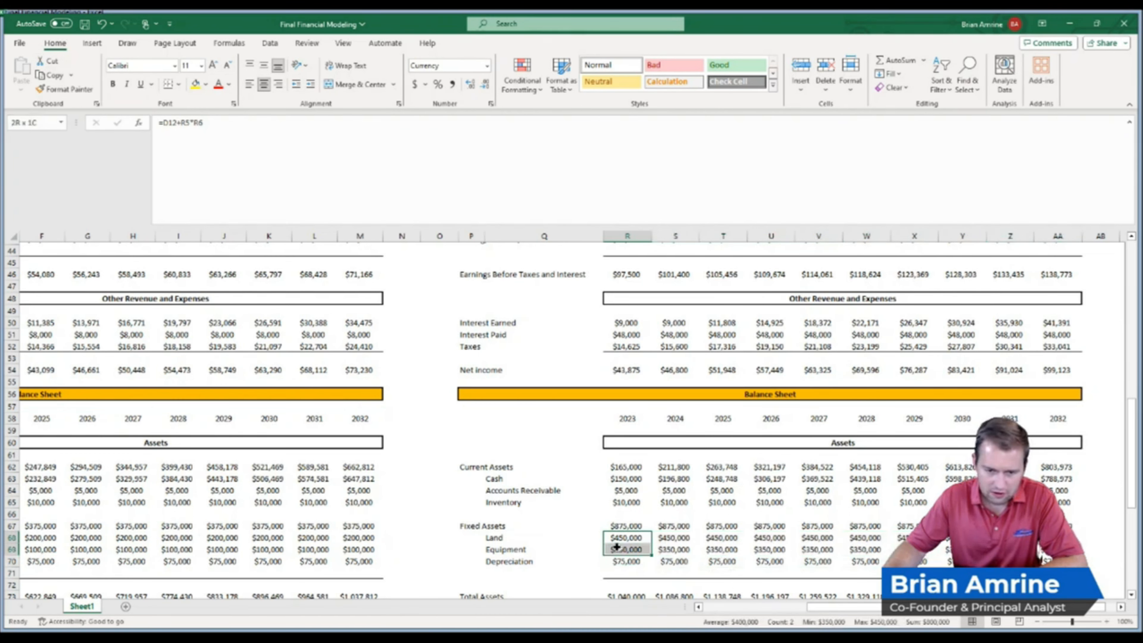
{"action": "left_click_drag", "start_coordinate": [616, 546], "coordinate": [1043, 557]}
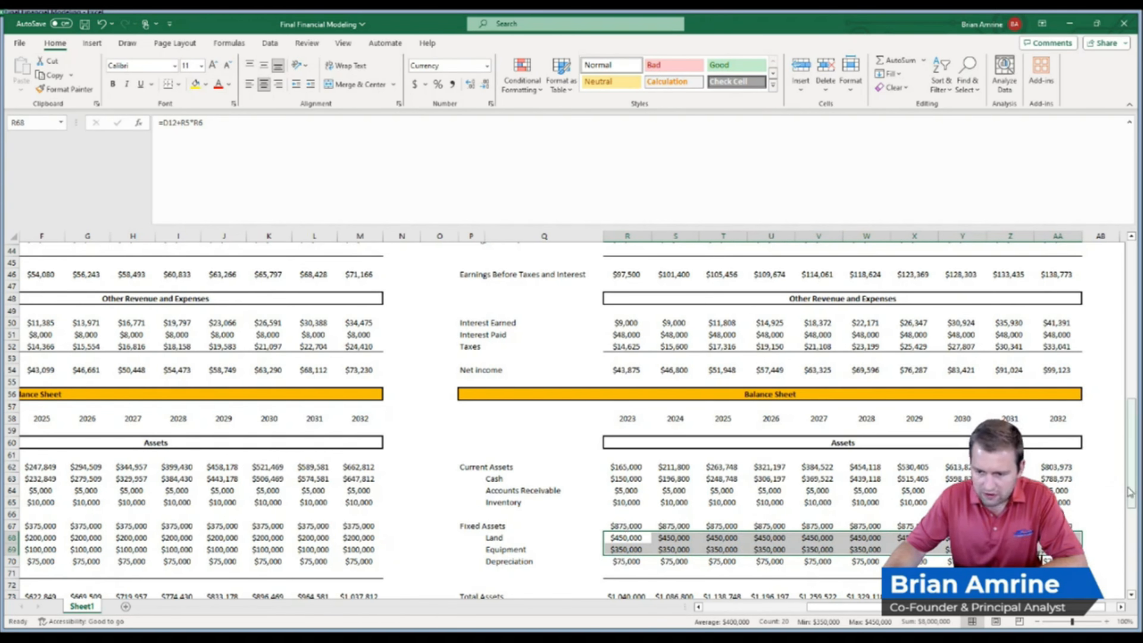
{"action": "left_click_drag", "start_coordinate": [1132, 491], "coordinate": [1134, 525]}
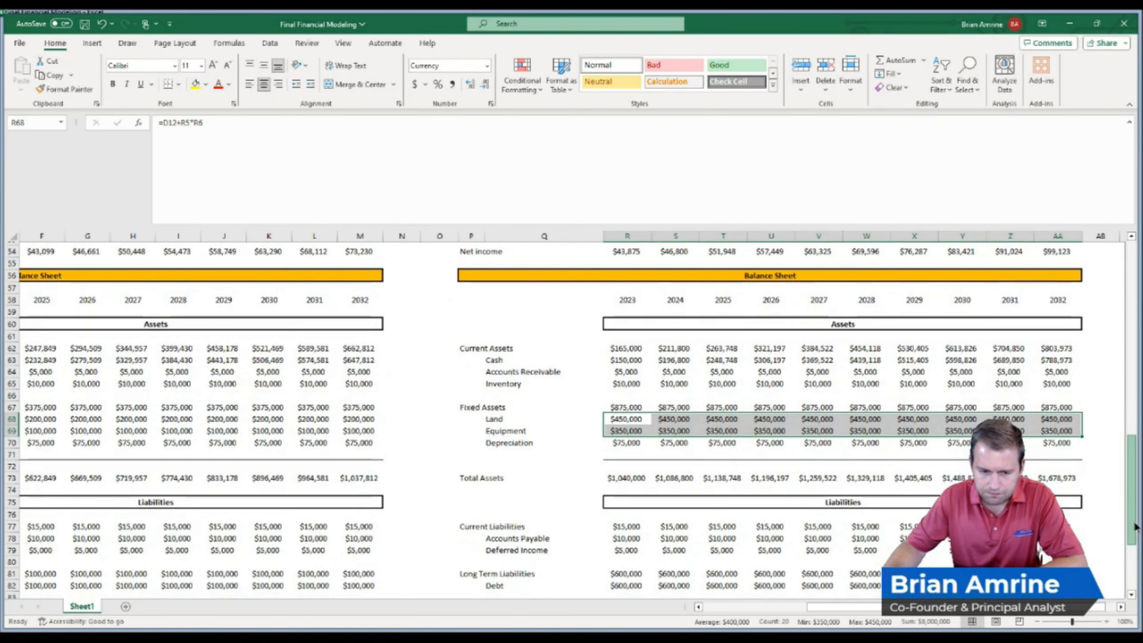
{"action": "left_click", "coordinate": [728, 478]}
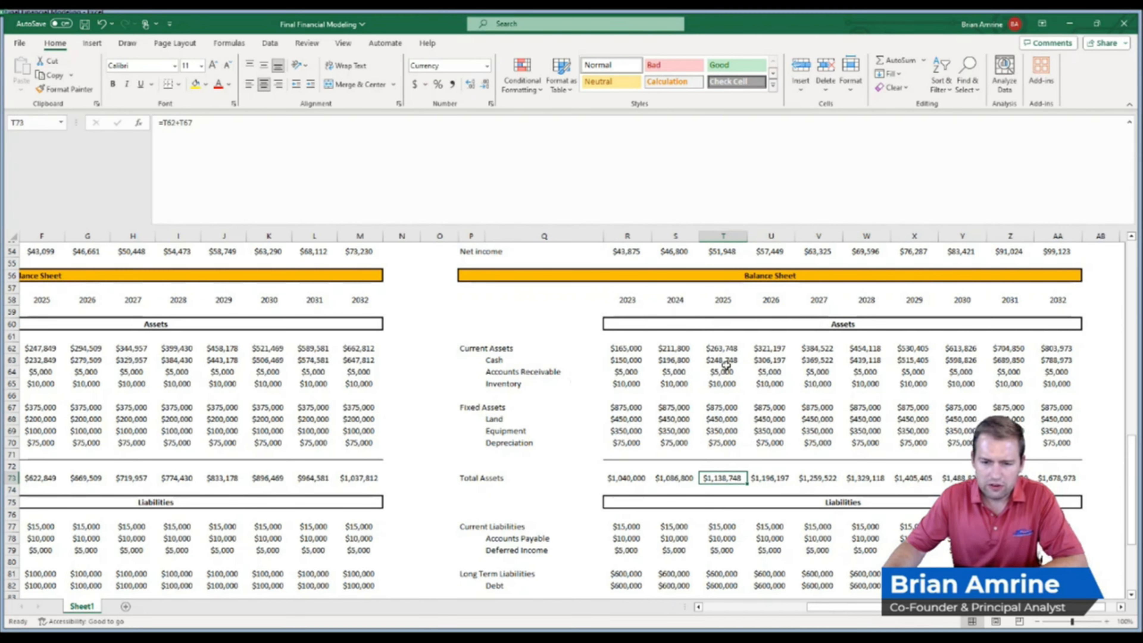
{"action": "left_click_drag", "start_coordinate": [1129, 454], "coordinate": [1133, 502]}
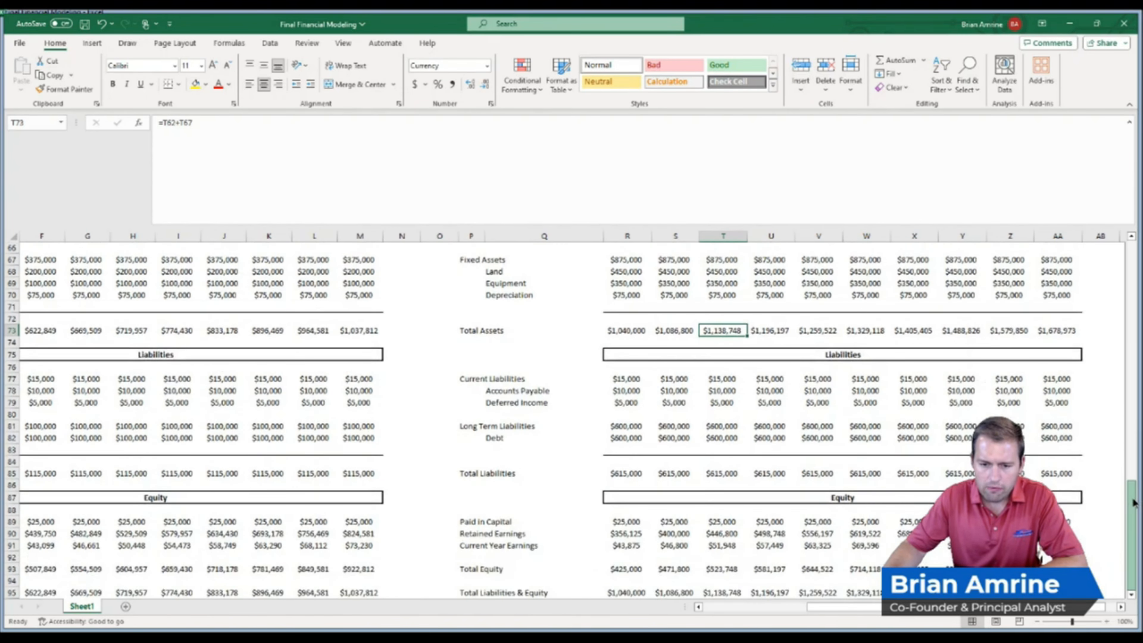
Inspect the Investment Scenario's current liabilities, the 2023 debt formula and the total liabilities row
{"action": "left_click", "coordinate": [626, 376]}
{"action": "left_click_drag", "start_coordinate": [626, 377], "coordinate": [778, 402]}
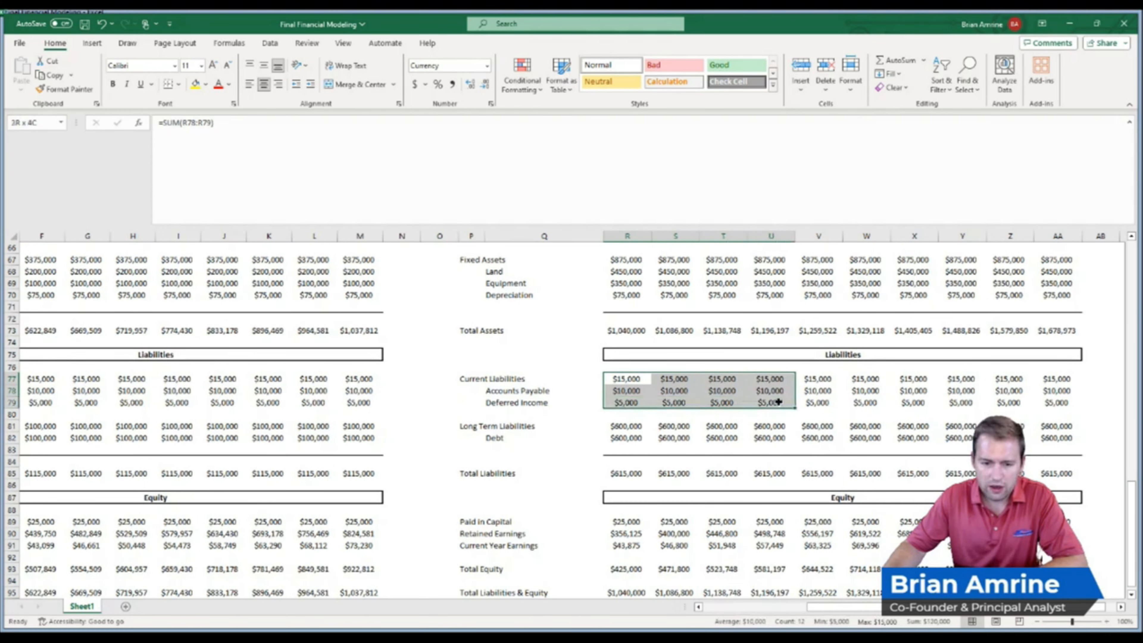
{"action": "left_click", "coordinate": [634, 438]}
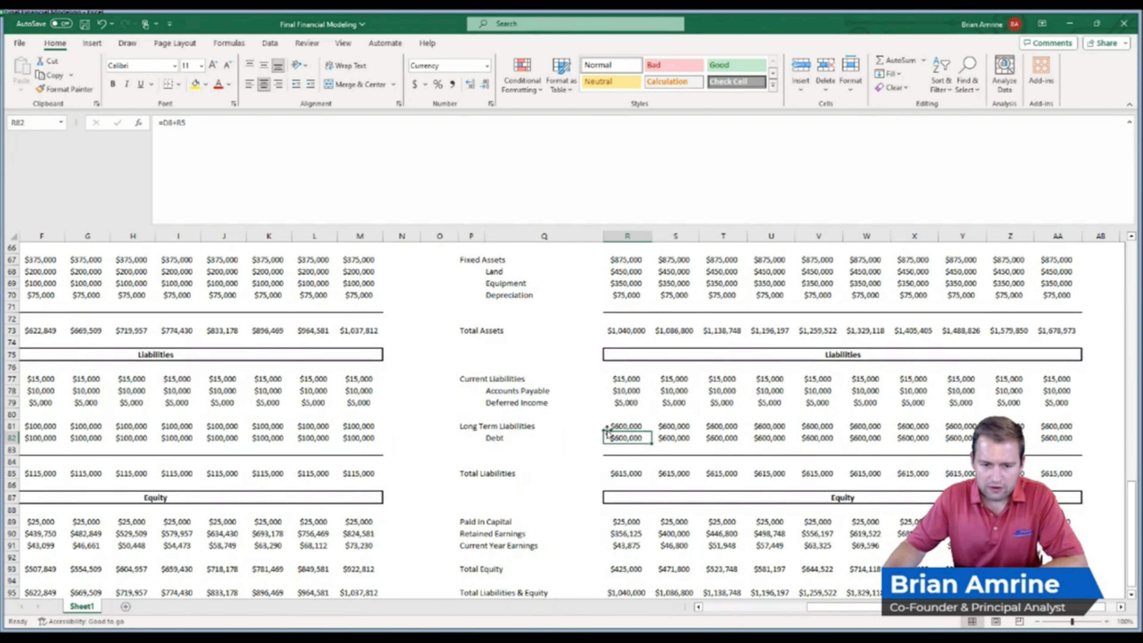
{"action": "double_click", "coordinate": [613, 438]}
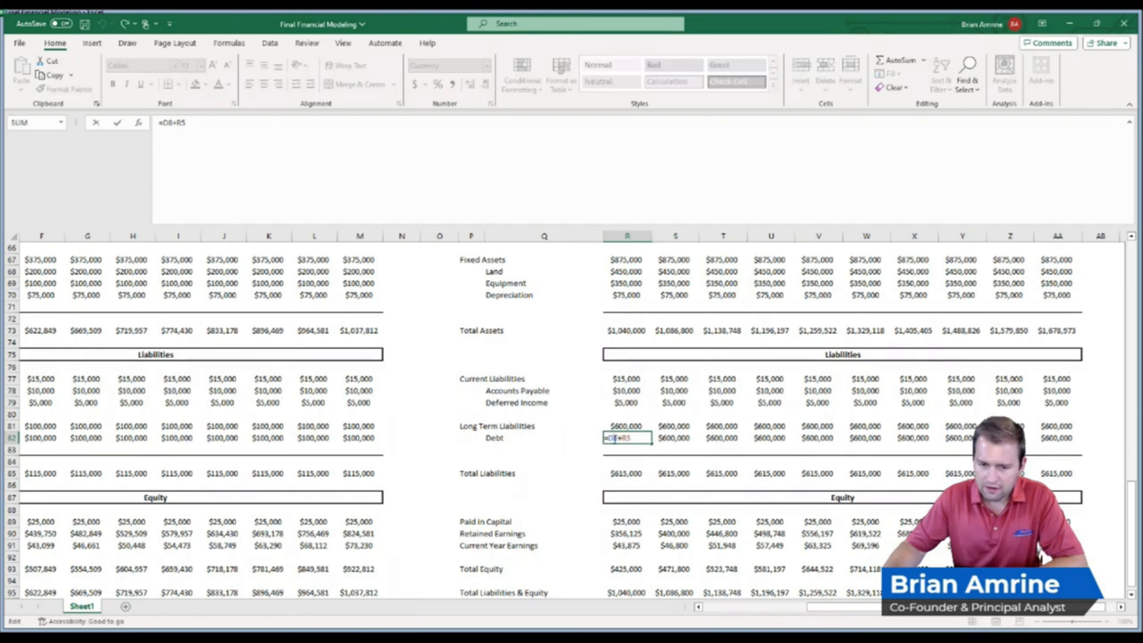
{"action": "left_click_drag", "start_coordinate": [1131, 516], "coordinate": [1131, 469]}
{"action": "key", "text": "Return"}
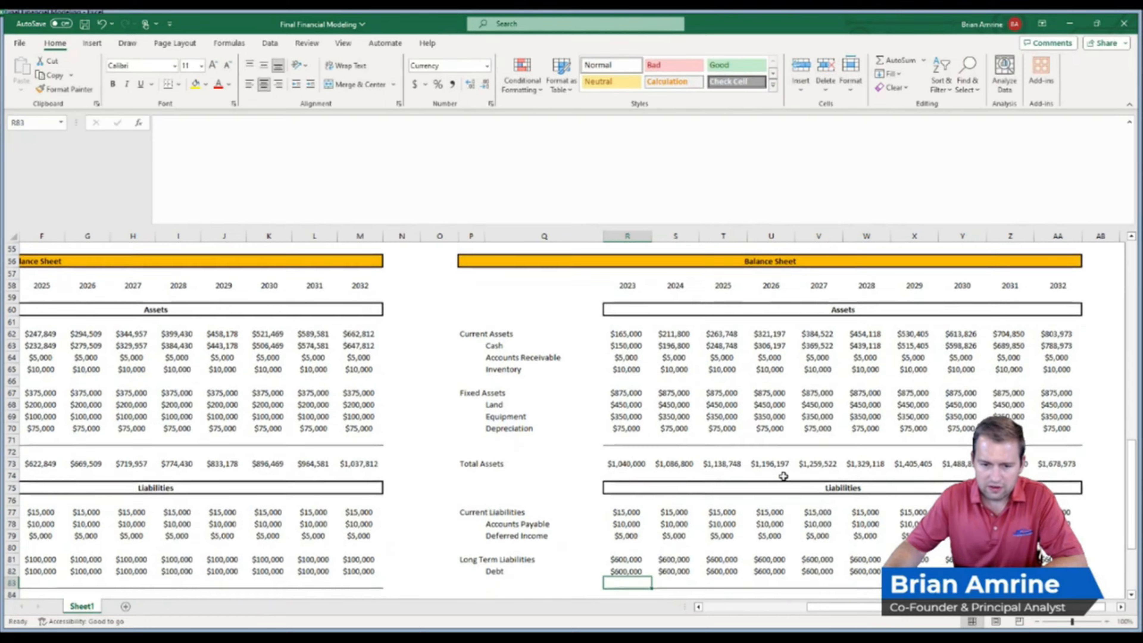
{"action": "left_click_drag", "start_coordinate": [1128, 526], "coordinate": [1128, 566]}
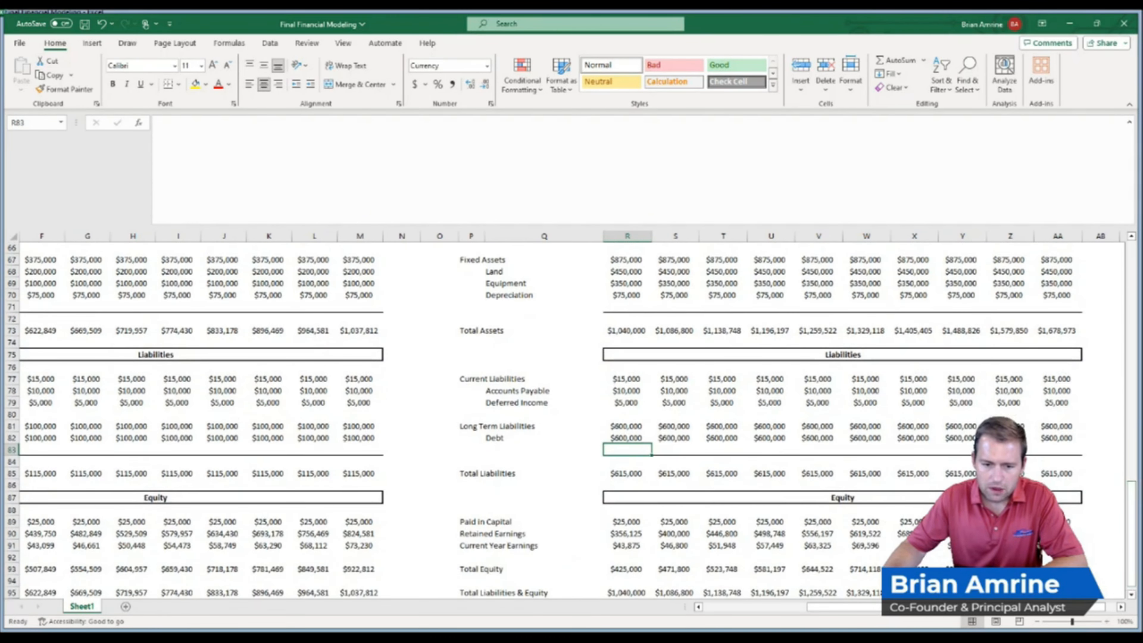
{"action": "left_click", "coordinate": [637, 473]}
{"action": "left_click_drag", "start_coordinate": [639, 474], "coordinate": [1049, 474]}
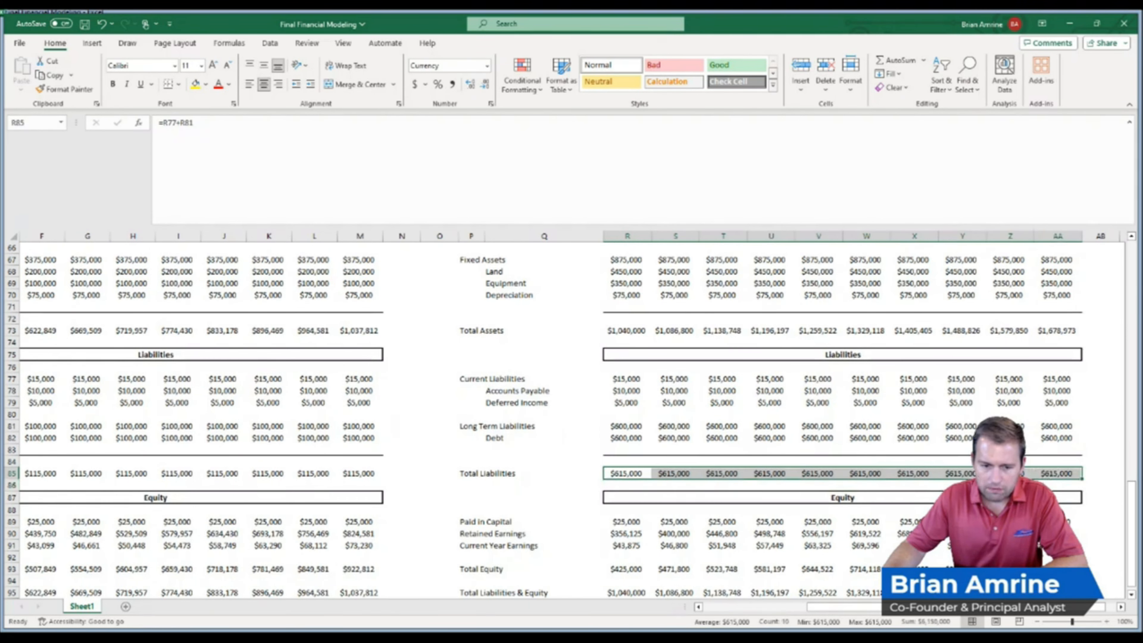
Review the equity section's paid-in capital, long-term liabilities, retained earnings and current year earnings formulas in both scenarios
{"action": "left_click", "coordinate": [638, 522]}
{"action": "left_click_drag", "start_coordinate": [637, 523], "coordinate": [704, 525]}
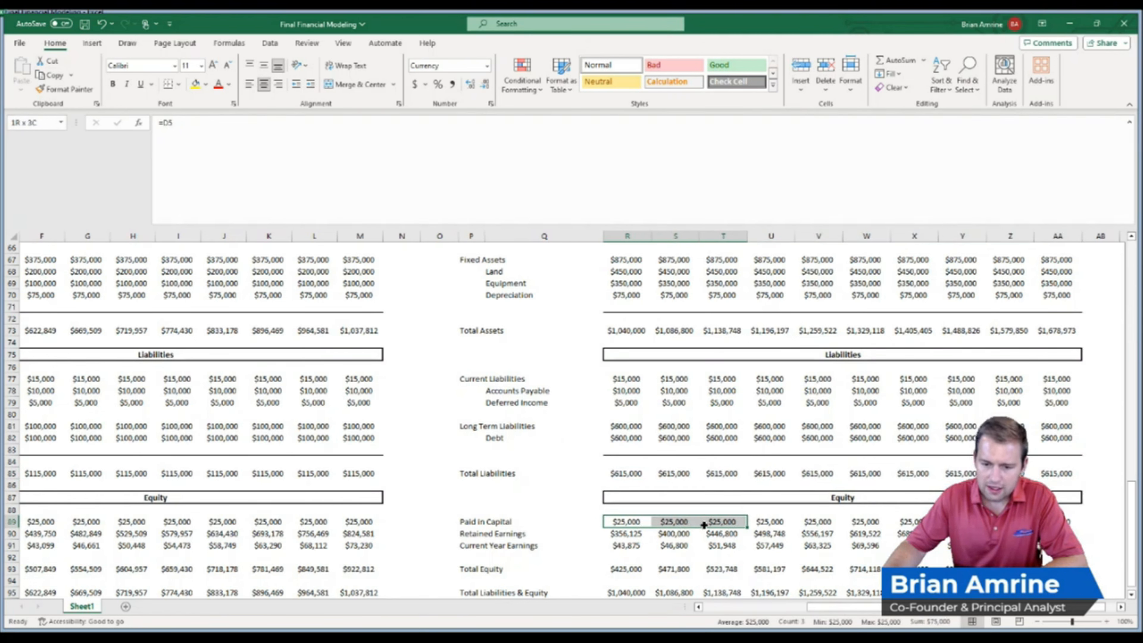
{"action": "left_click_drag", "start_coordinate": [704, 525], "coordinate": [644, 519]}
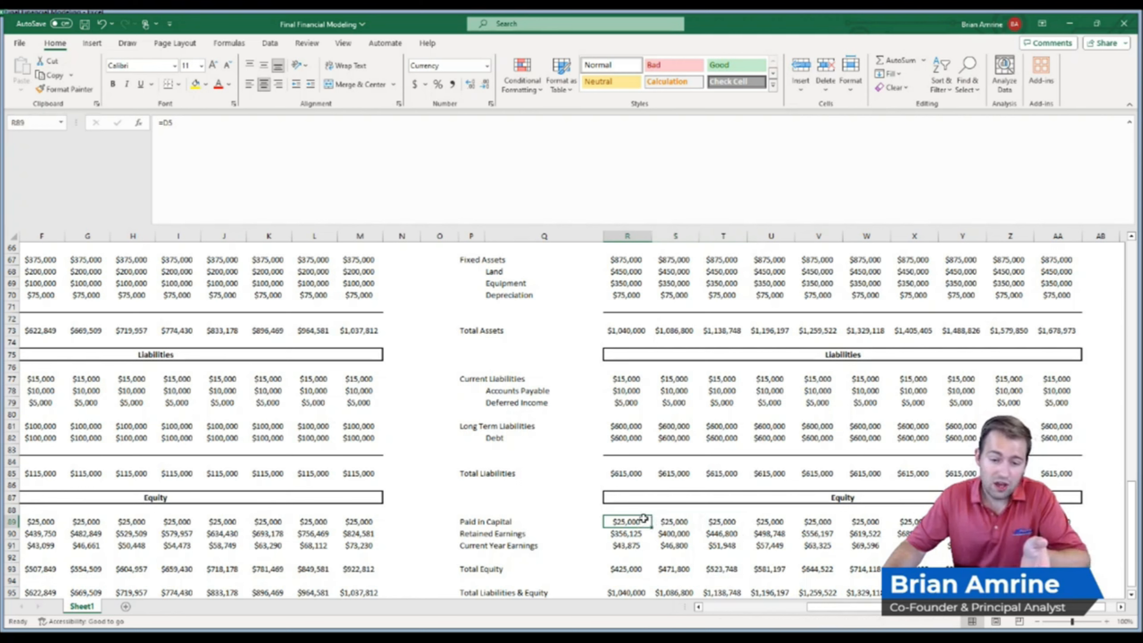
{"action": "left_click", "coordinate": [626, 427]}
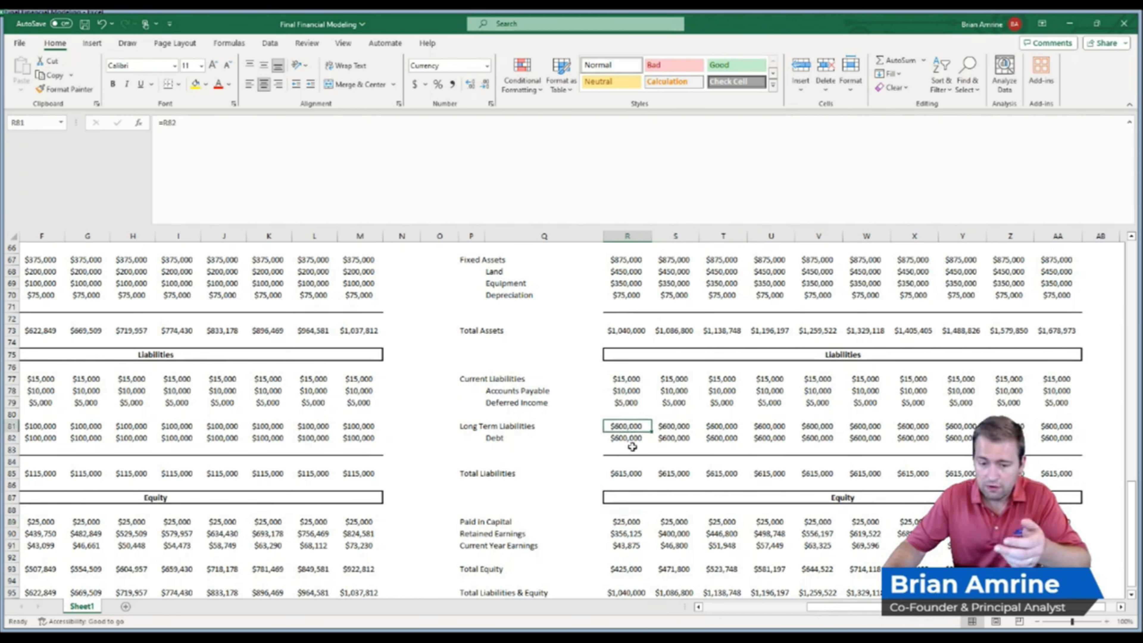
{"action": "left_click", "coordinate": [632, 522]}
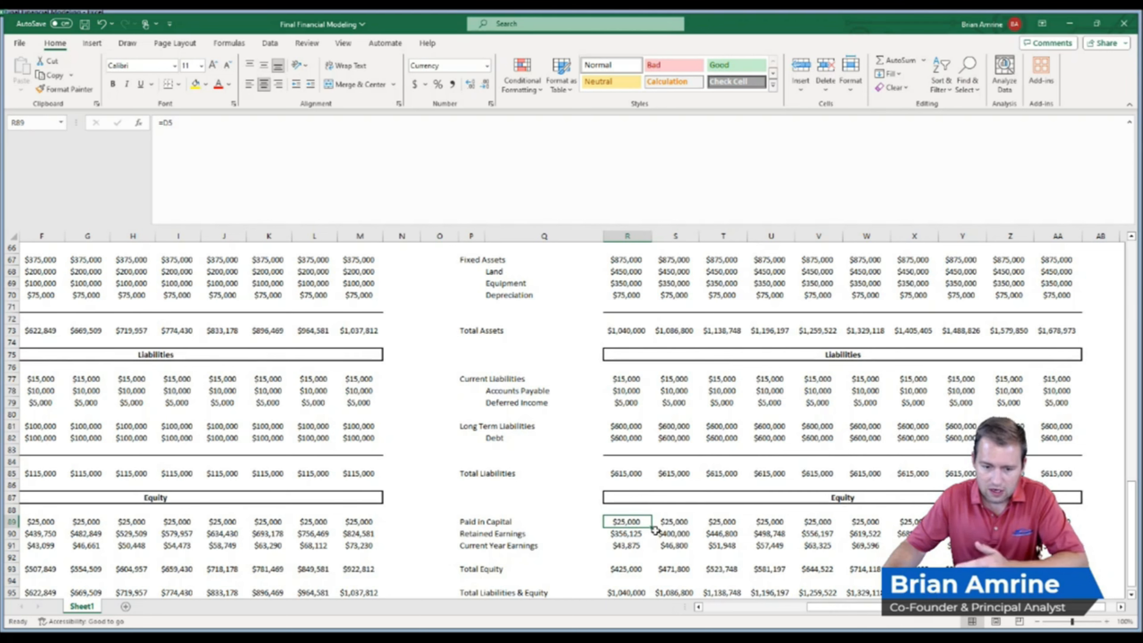
{"action": "left_click", "coordinate": [626, 536]}
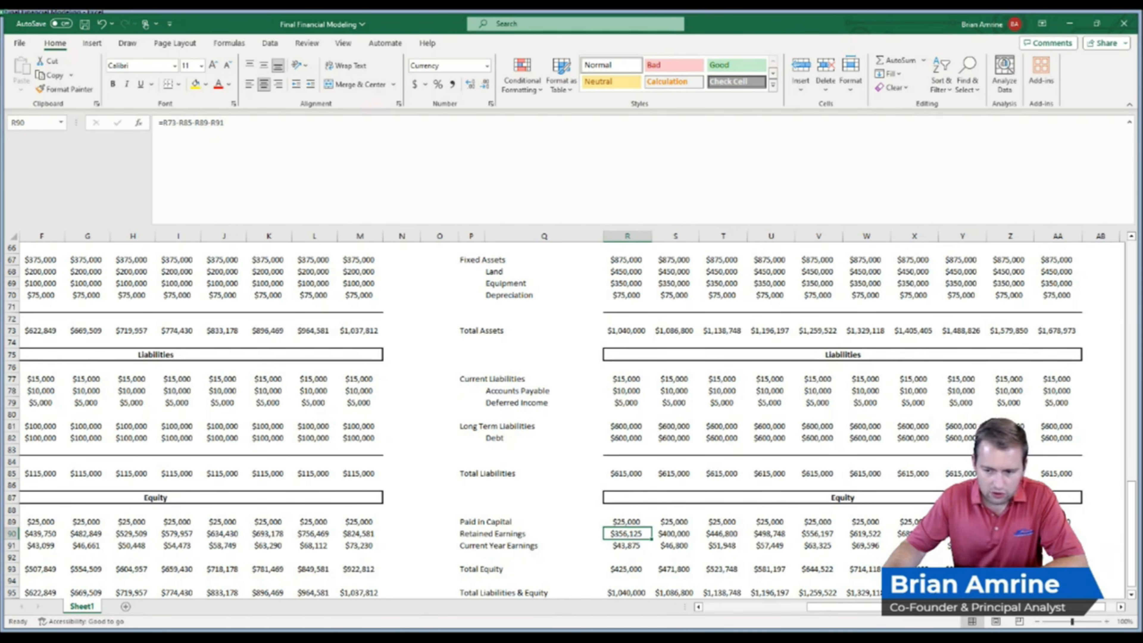
{"action": "left_click", "coordinate": [1057, 534]}
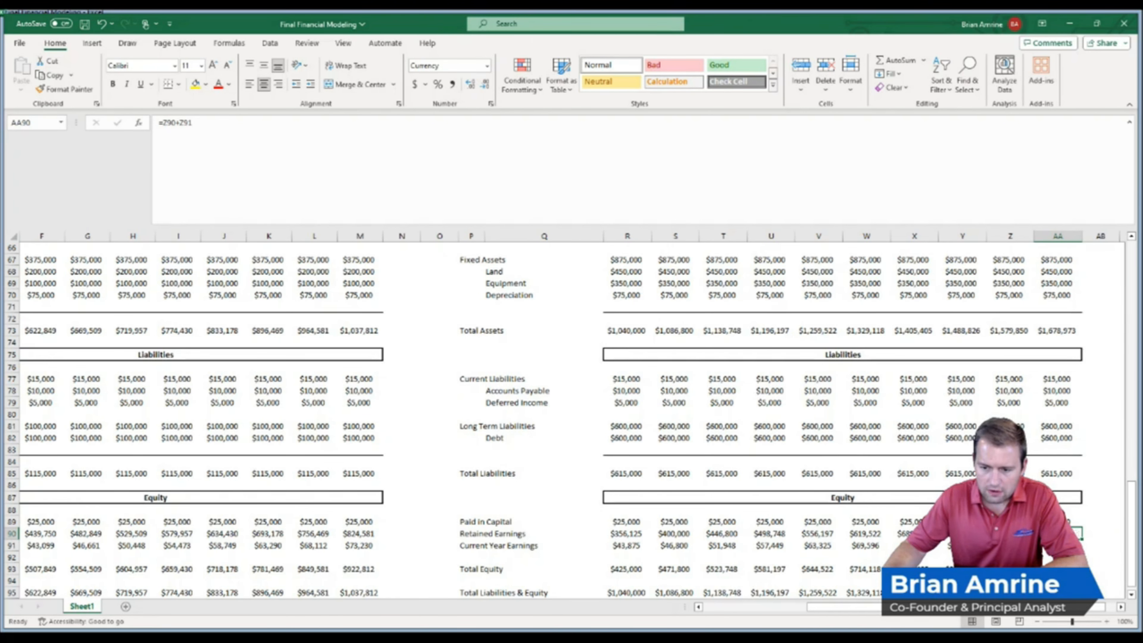
{"action": "left_click", "coordinate": [371, 534]}
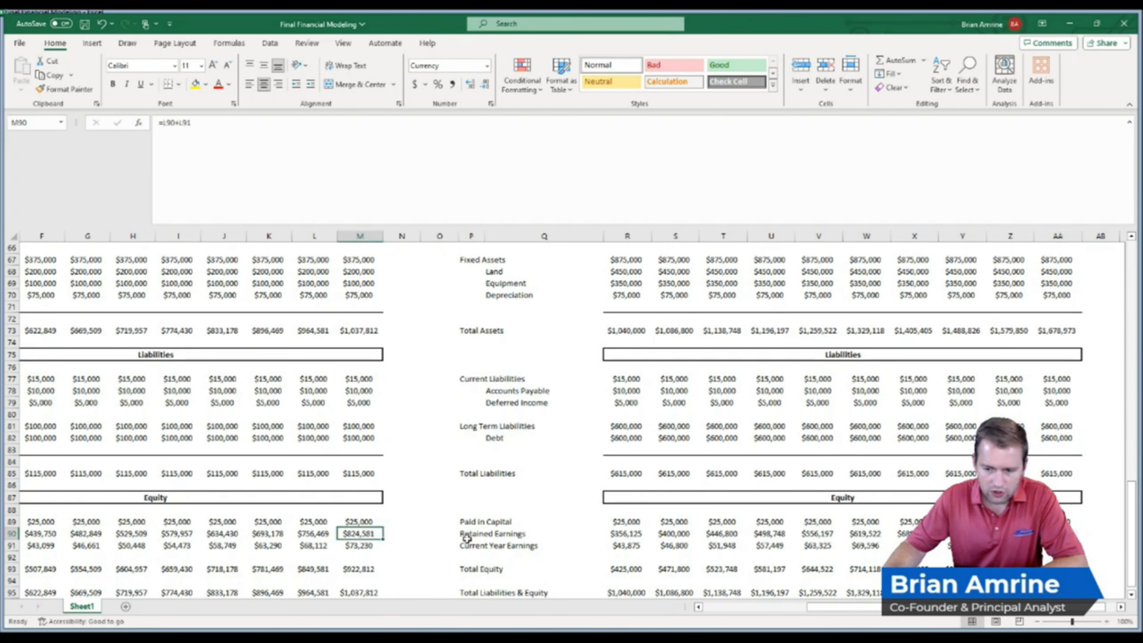
{"action": "left_click", "coordinate": [1055, 534]}
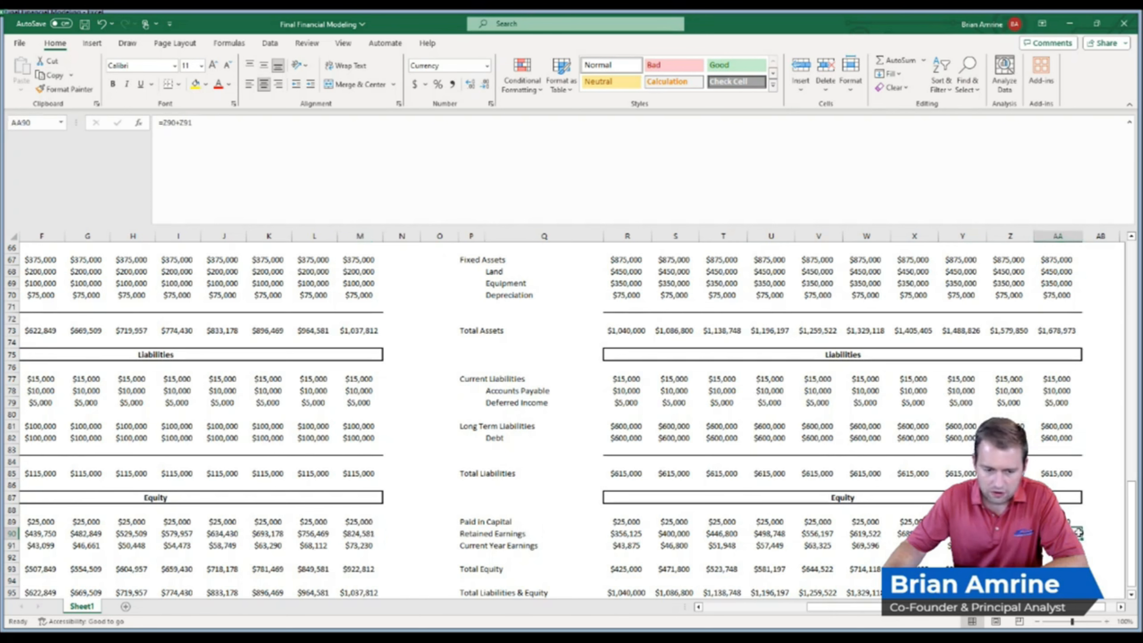
{"action": "scroll", "coordinate": [1132, 531], "scroll_direction": "down", "scroll_amount": 1}
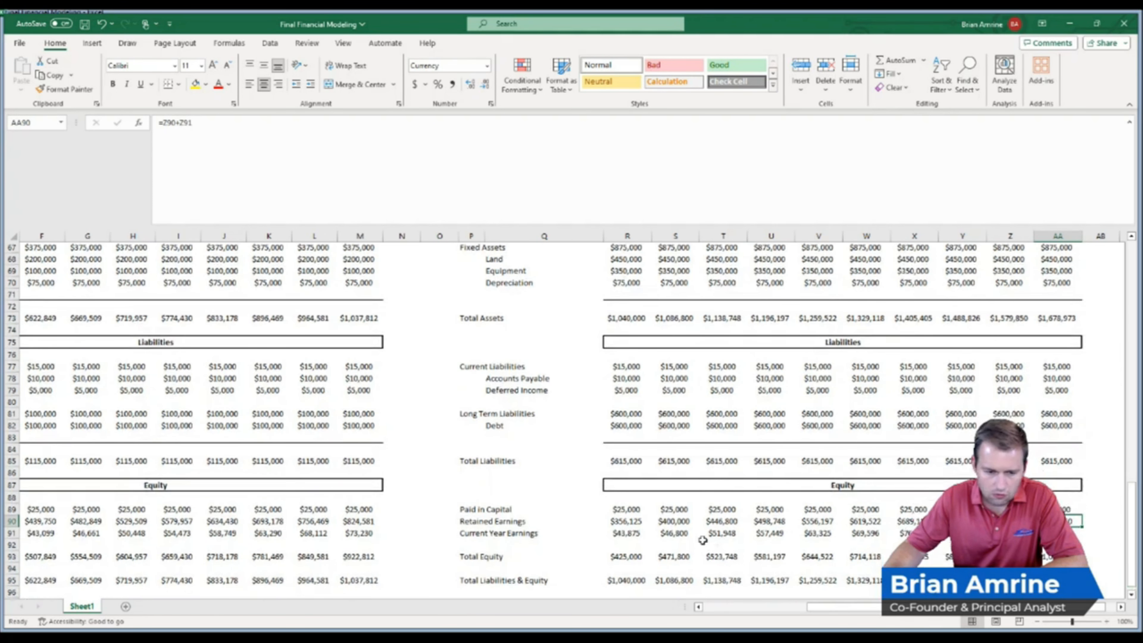
{"action": "left_click_drag", "start_coordinate": [630, 534], "coordinate": [1057, 533]}
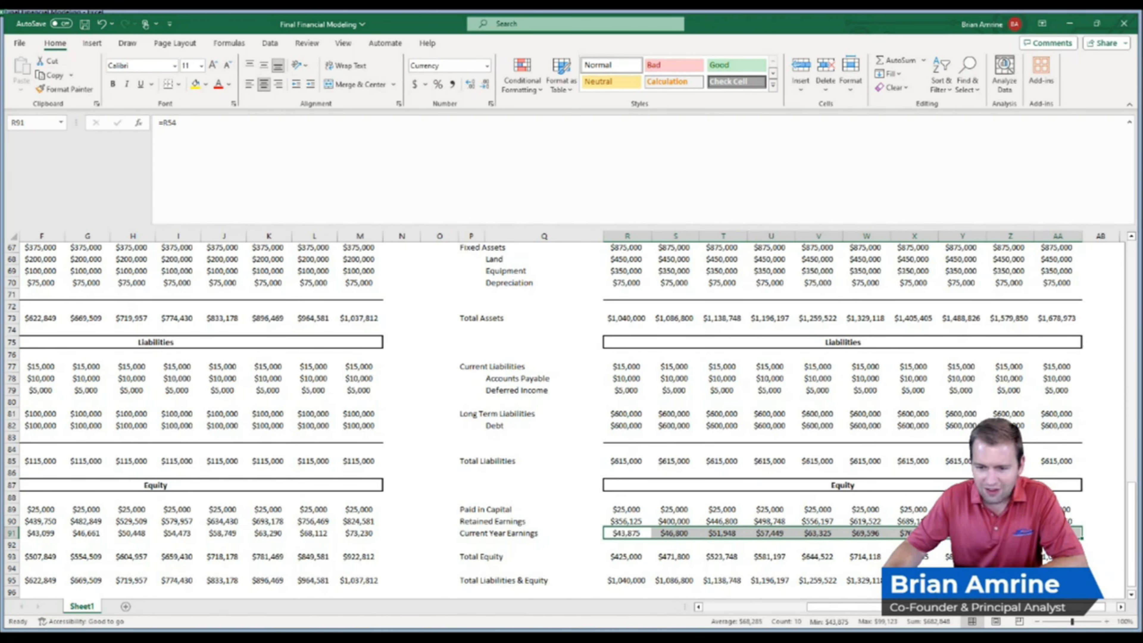
Inspect the Investment Scenario's 2032 total assets, total liabilities and equity, and cash formulas
{"action": "scroll", "coordinate": [1099, 554], "scroll_direction": "up", "scroll_amount": 4}
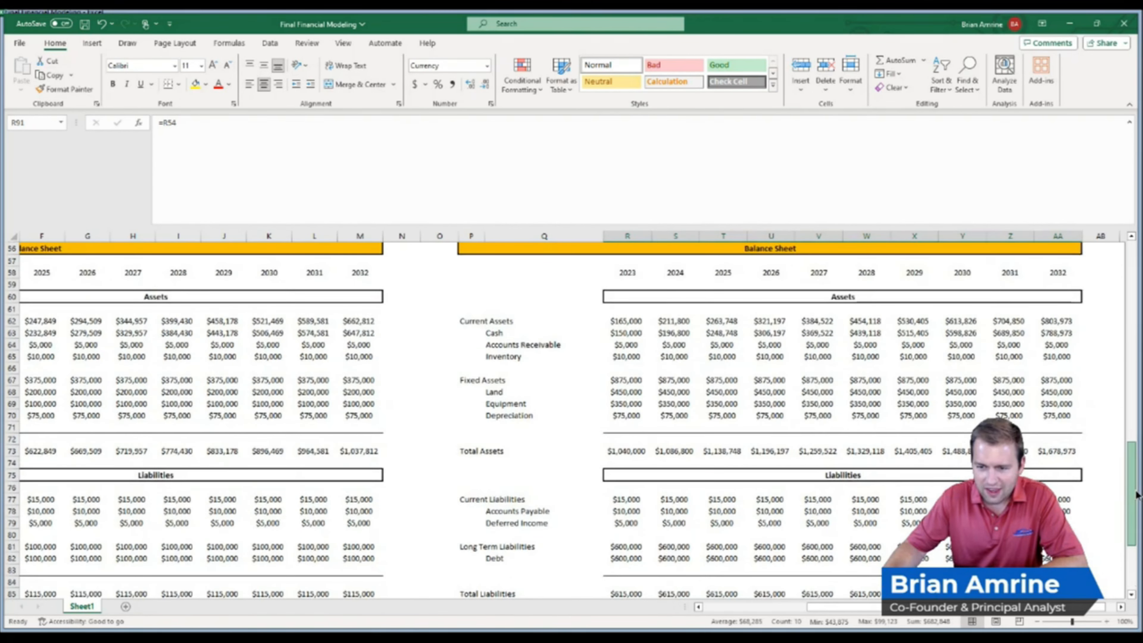
{"action": "left_click", "coordinate": [1062, 453]}
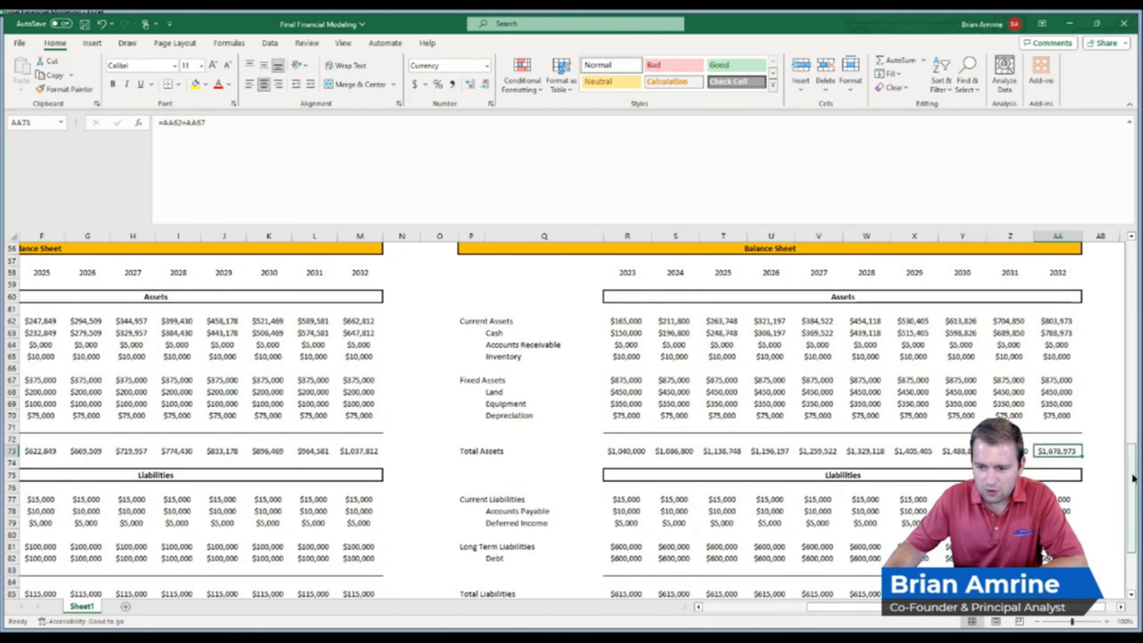
{"action": "scroll", "coordinate": [1132, 520], "scroll_direction": "down", "scroll_amount": 3}
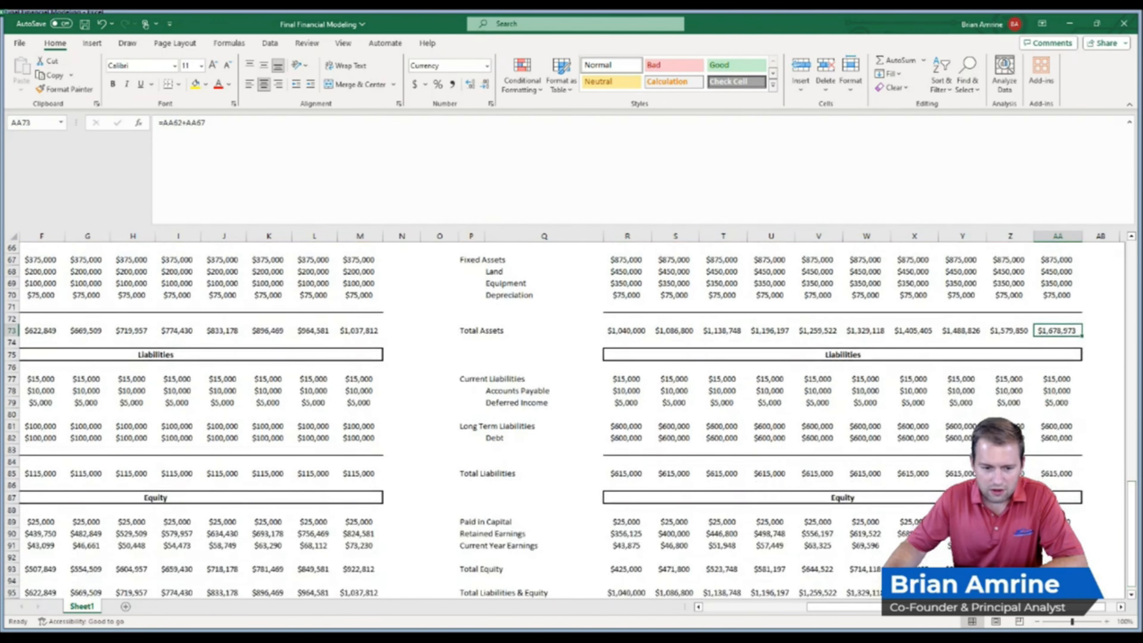
{"action": "left_click", "coordinate": [1057, 593]}
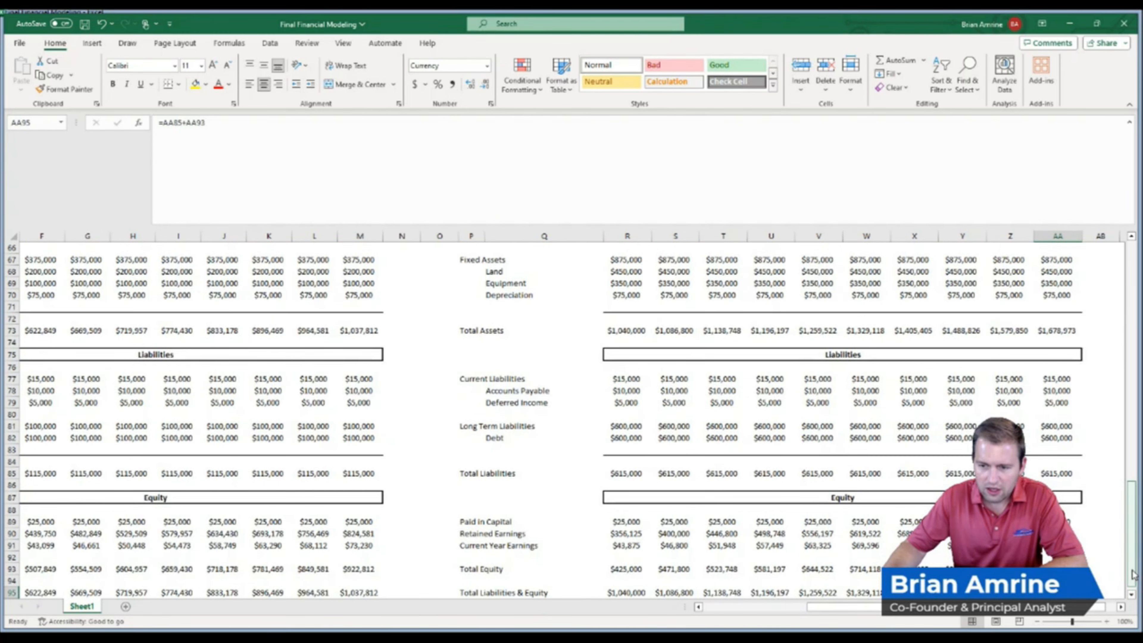
{"action": "left_click_drag", "start_coordinate": [1134, 574], "coordinate": [1134, 540]}
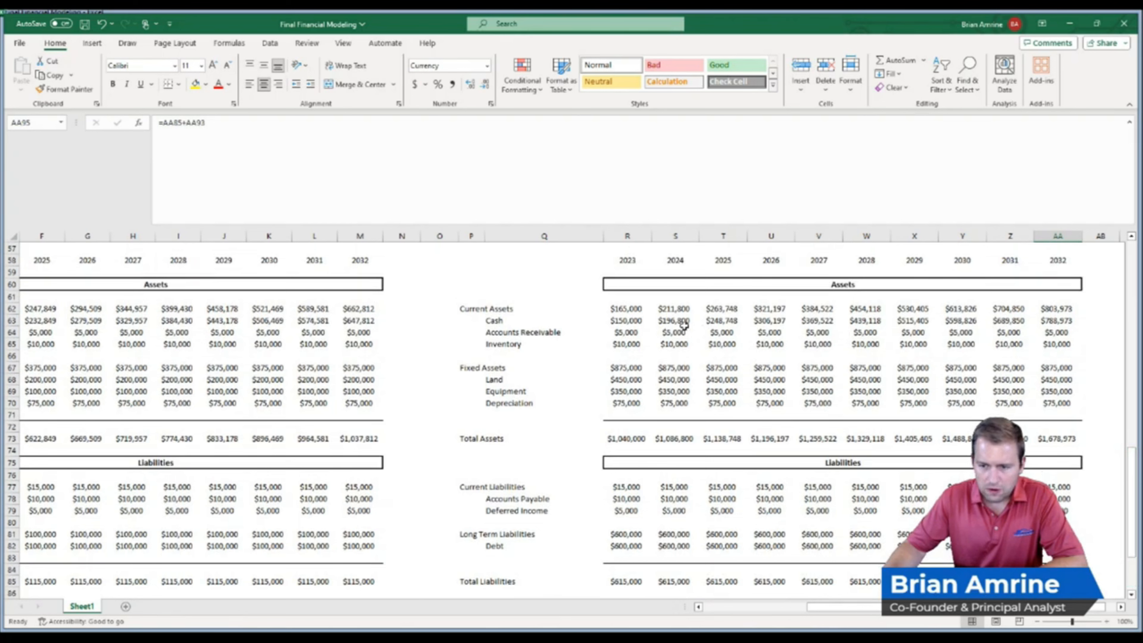
{"action": "left_click", "coordinate": [1056, 320]}
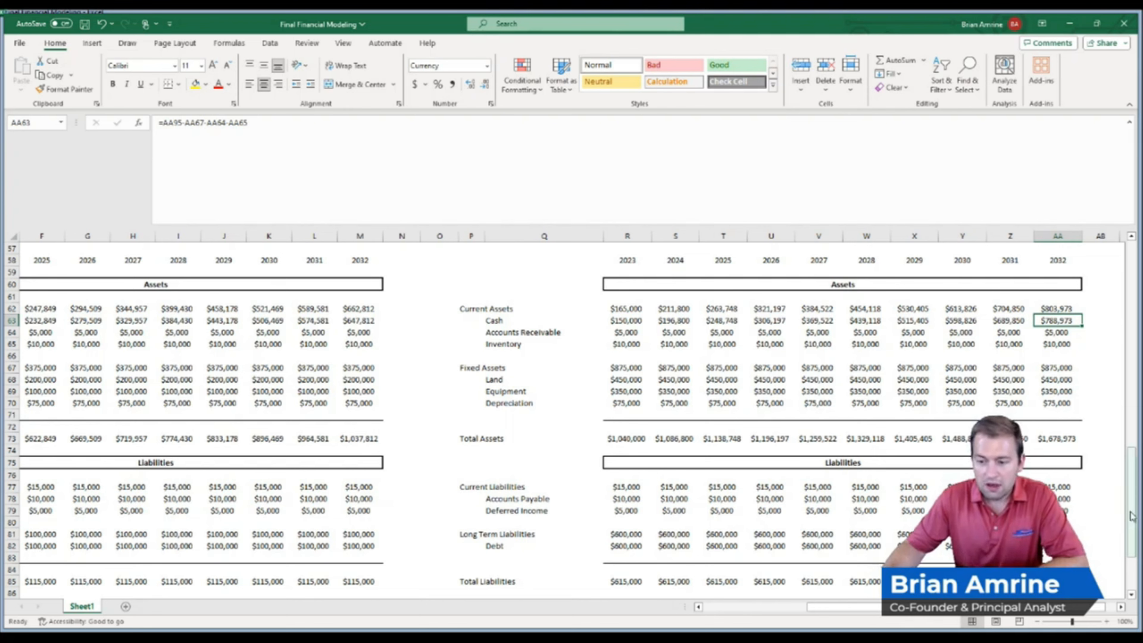
Review the investment assumptions at the top of the sheet and scroll through the Investment Scenario's income statement and balance sheet
{"action": "left_click_drag", "start_coordinate": [1132, 517], "coordinate": [1129, 360]}
{"action": "left_click", "coordinate": [290, 383]}
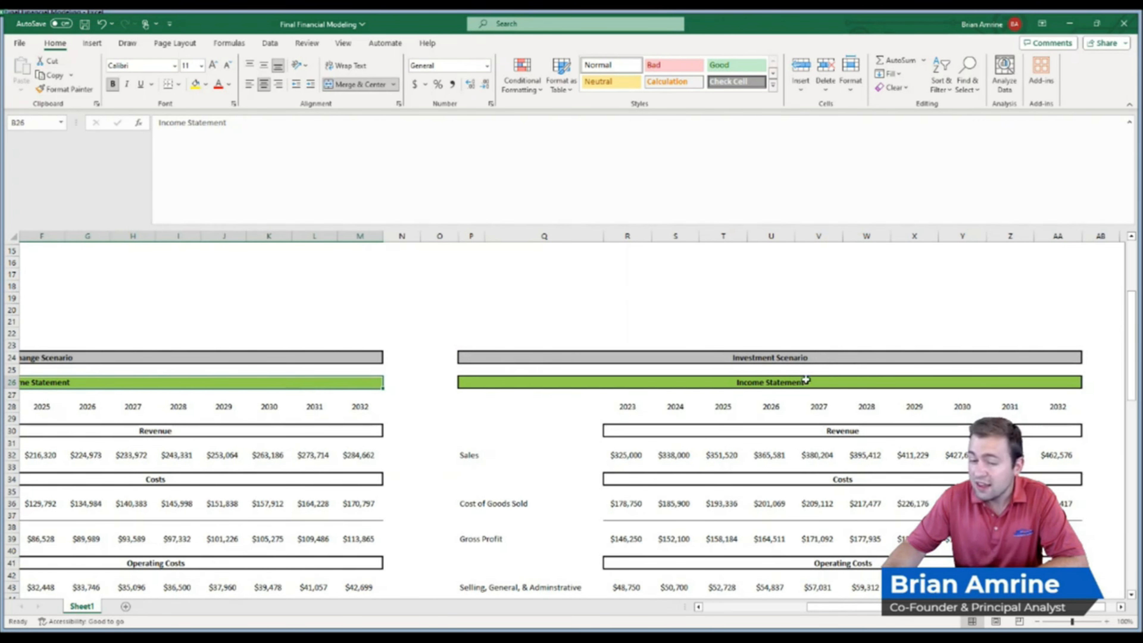
{"action": "left_click", "coordinate": [816, 382]}
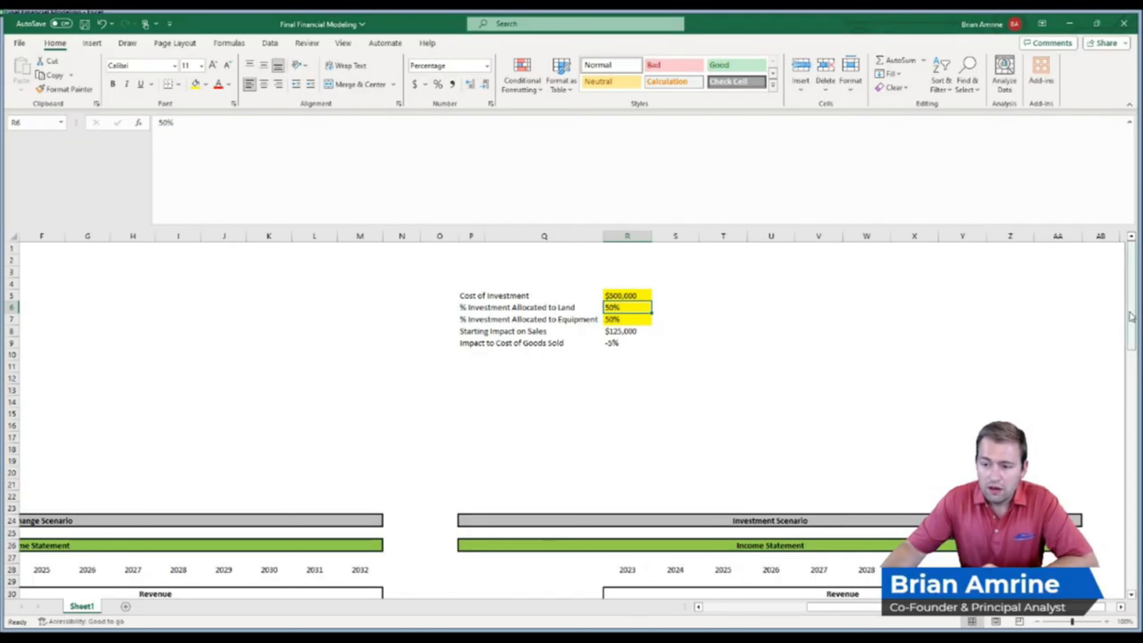
{"action": "left_click_drag", "start_coordinate": [1122, 314], "coordinate": [1121, 355]}
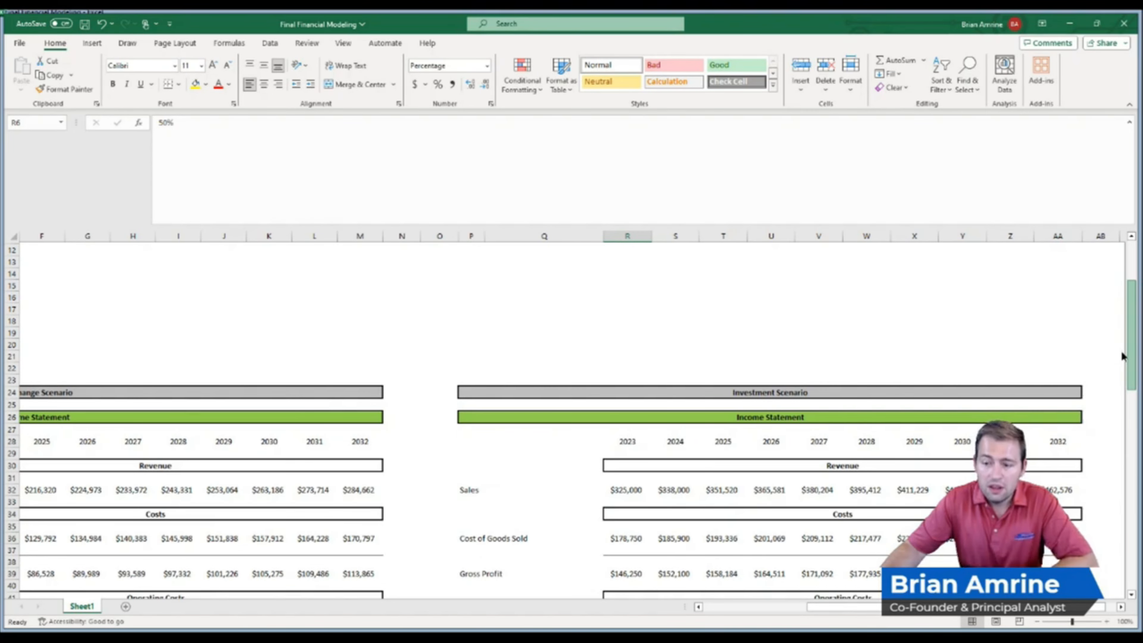
{"action": "scroll", "coordinate": [1120, 350], "scroll_direction": "down", "scroll_amount": 11}
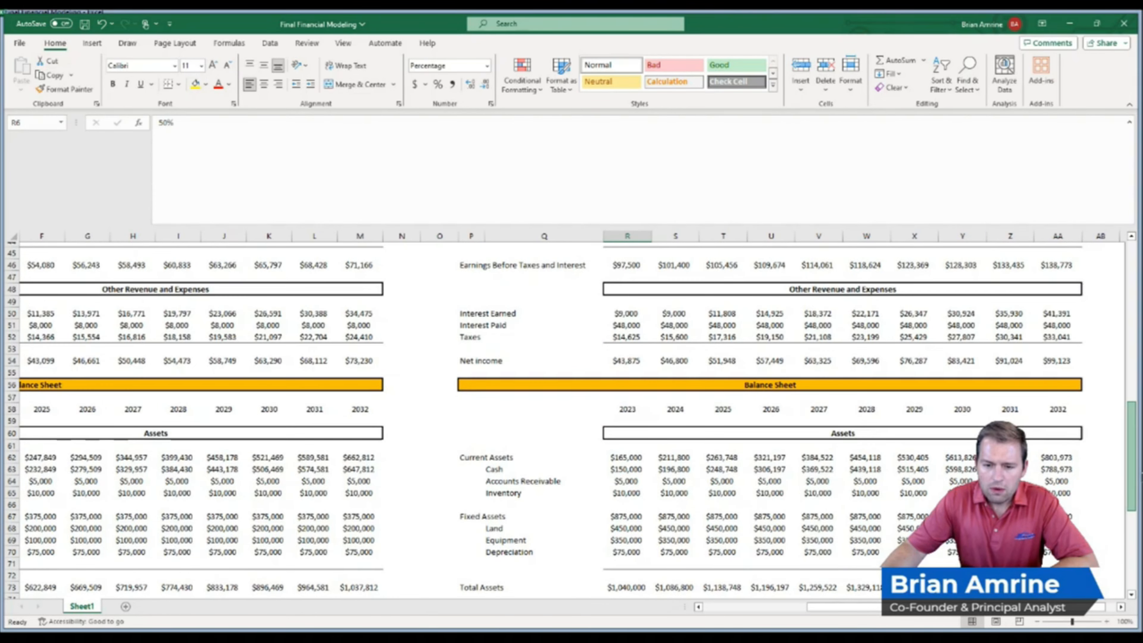
{"action": "scroll", "coordinate": [571, 421], "scroll_direction": "down", "scroll_amount": 1}
{"action": "scroll", "coordinate": [571, 421], "scroll_direction": "down", "scroll_amount": 7}
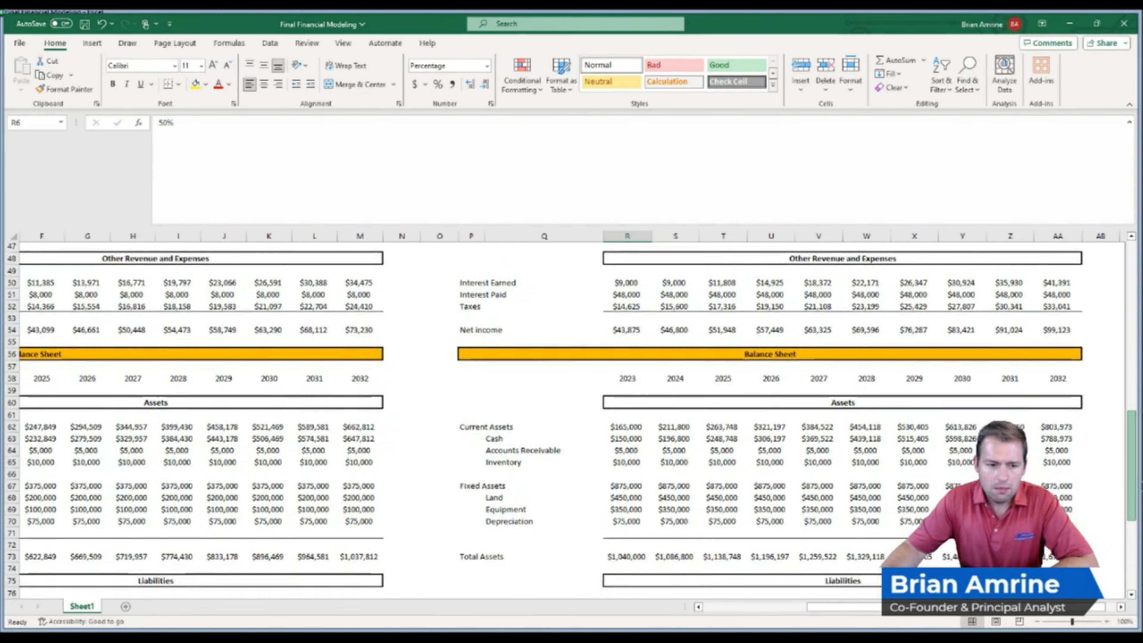
{"action": "left_click_drag", "start_coordinate": [1132, 559], "coordinate": [1131, 435]}
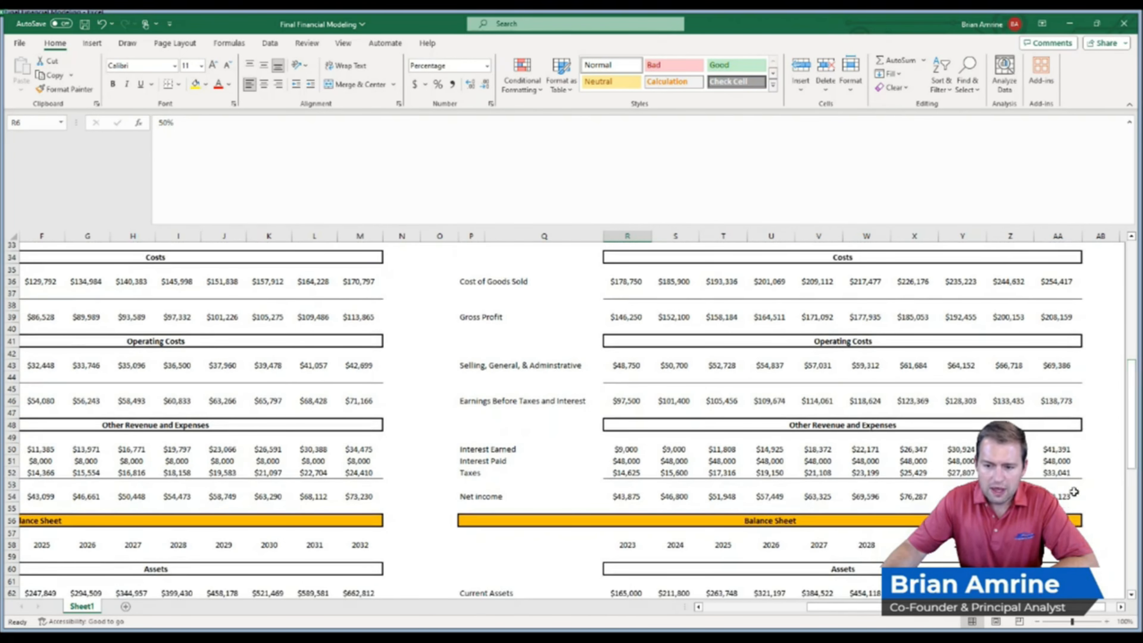
{"action": "left_click_drag", "start_coordinate": [1132, 419], "coordinate": [1132, 345]}
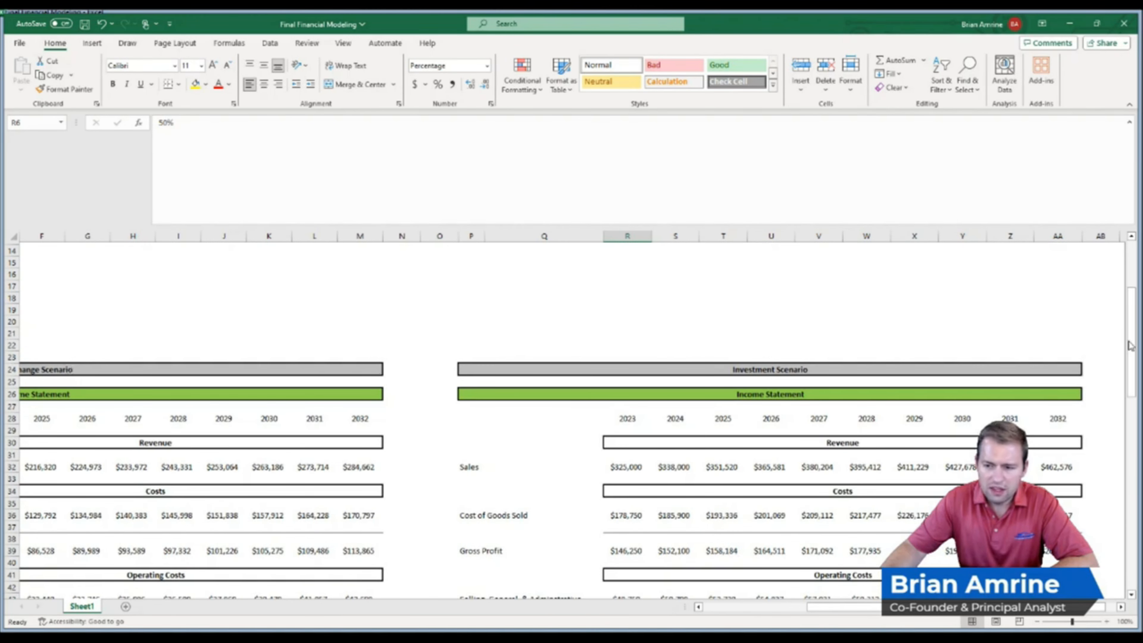
{"action": "left_click_drag", "start_coordinate": [1137, 351], "coordinate": [1111, 566]}
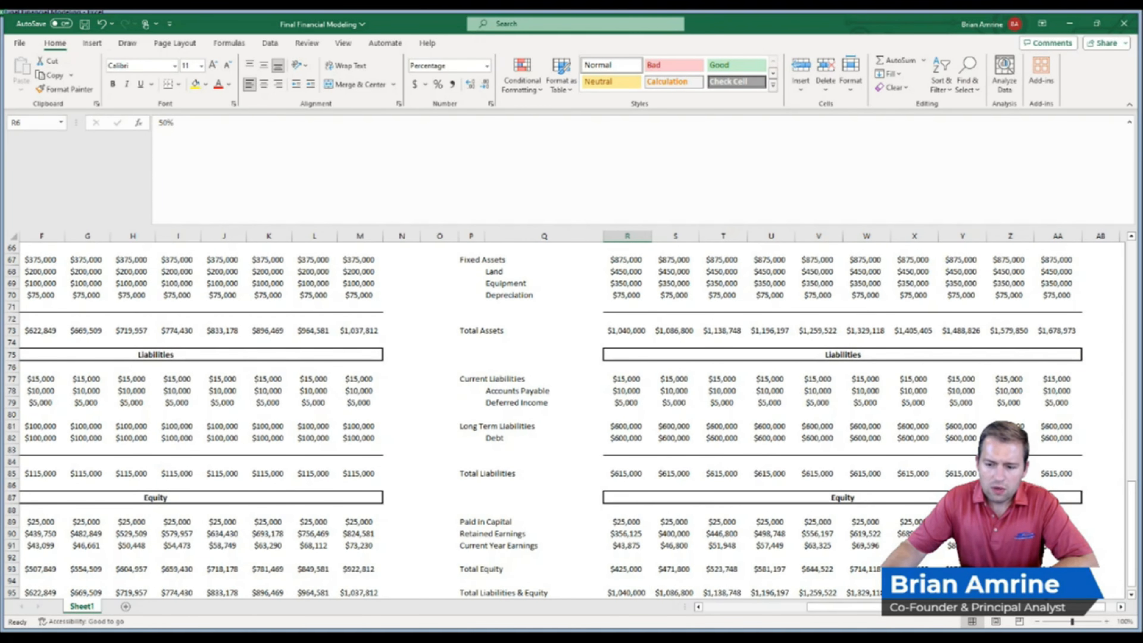
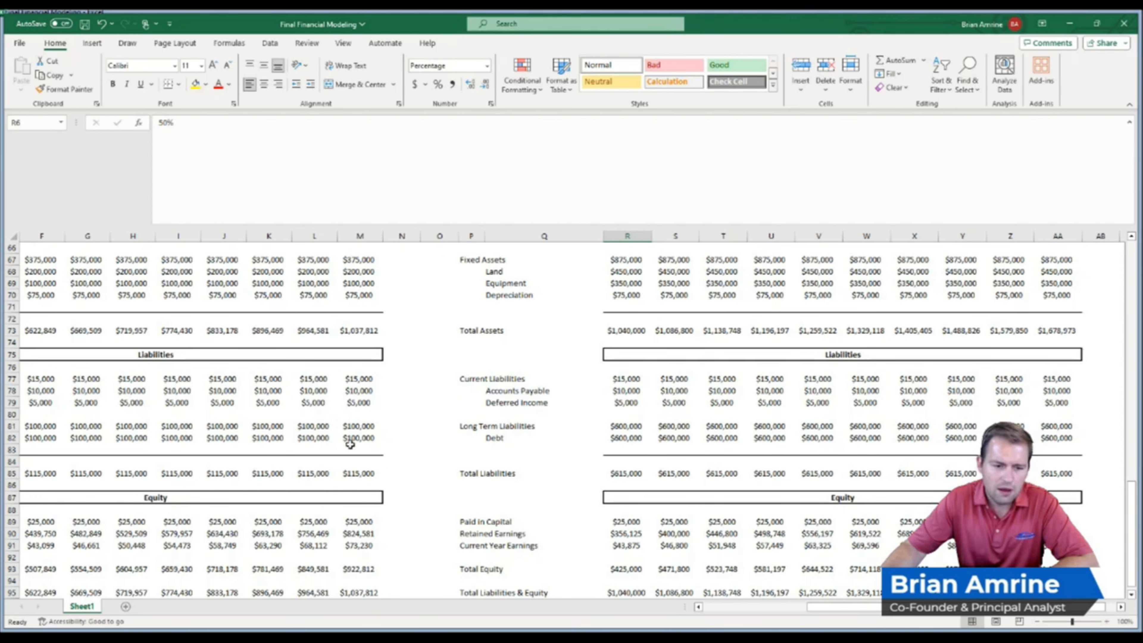
Compare the 2032 total equity and total liabilities and equity in both scenarios
{"action": "scroll", "coordinate": [370, 522], "scroll_direction": "up", "scroll_amount": 1}
{"action": "scroll", "coordinate": [370, 526], "scroll_direction": "down", "scroll_amount": 2}
{"action": "scroll", "coordinate": [370, 526], "scroll_direction": "down", "scroll_amount": 2}
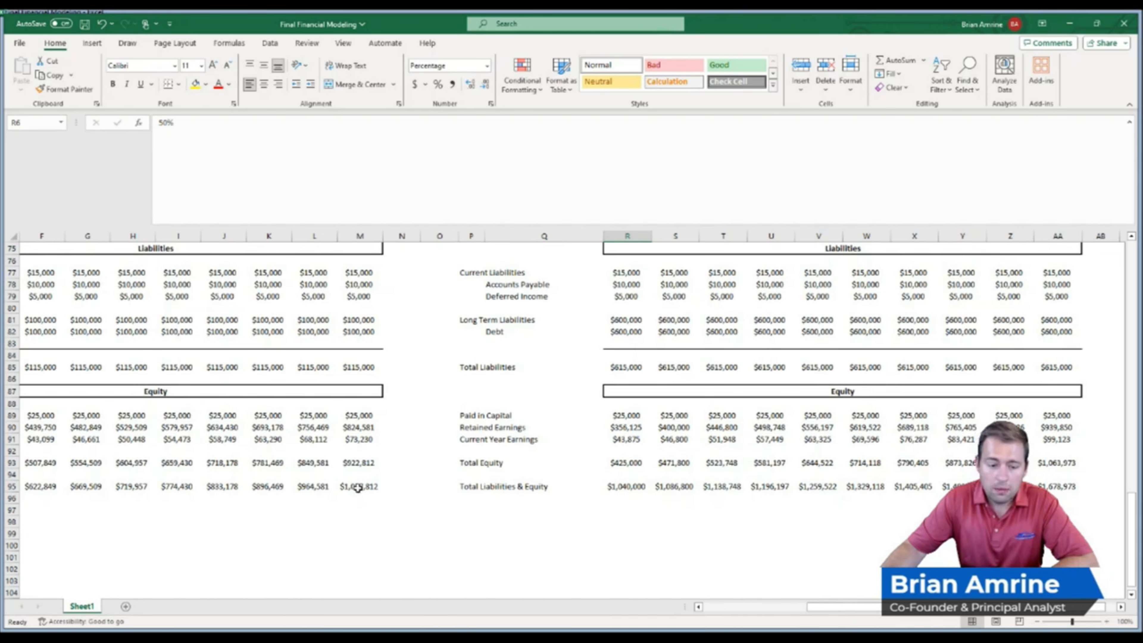
{"action": "left_click", "coordinate": [370, 487]}
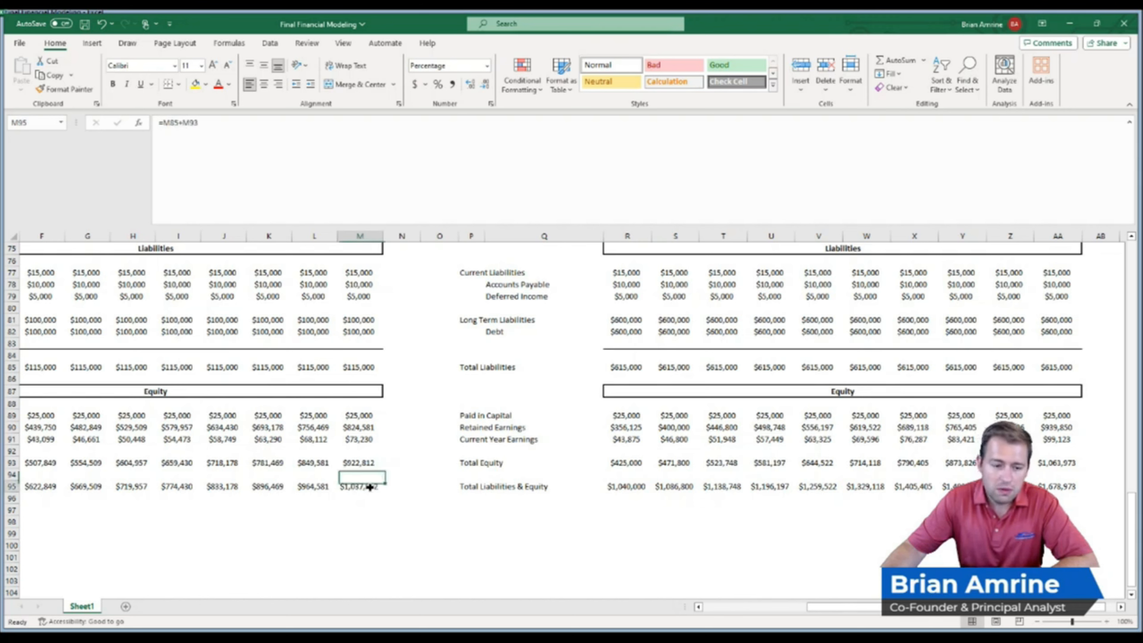
{"action": "left_click", "coordinate": [363, 463]}
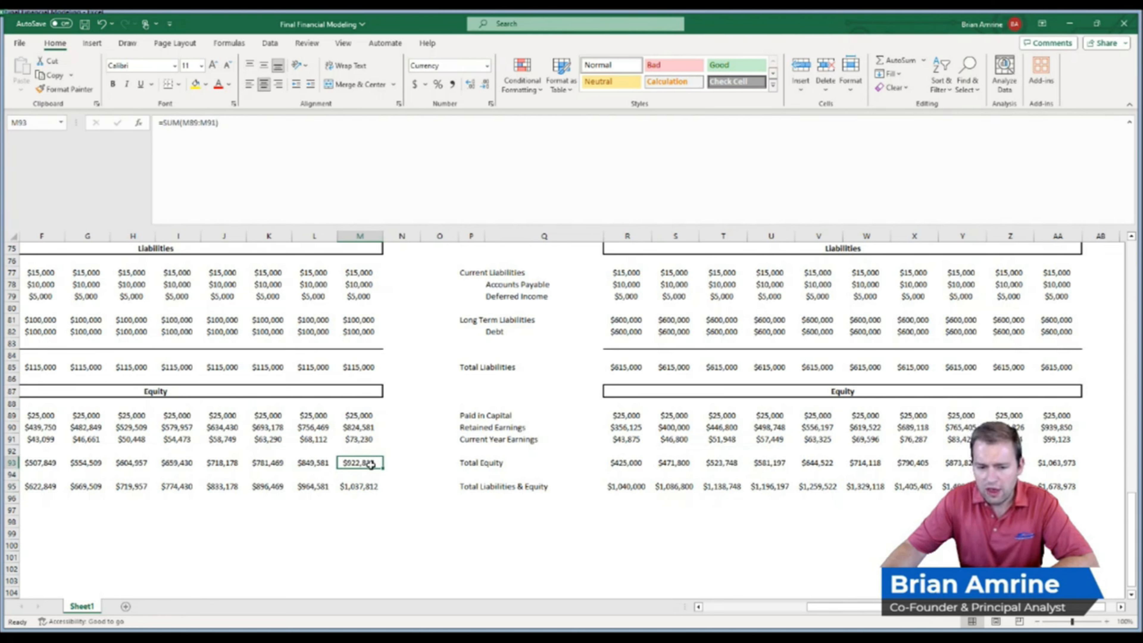
{"action": "left_click", "coordinate": [1058, 462]}
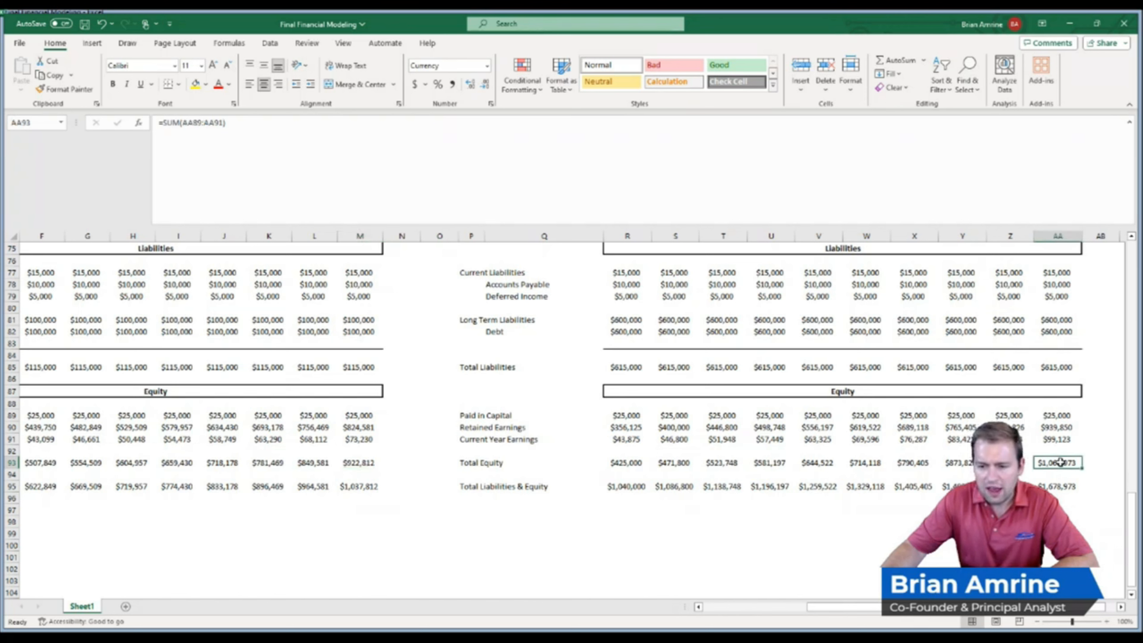
Calculate the difference between the Investment and No Change Scenarios' 2032 total equity in the adjacent cell
{"action": "left_click", "coordinate": [1091, 464]}
{"action": "type", "text": "="}
{"action": "type", "text": "-"}
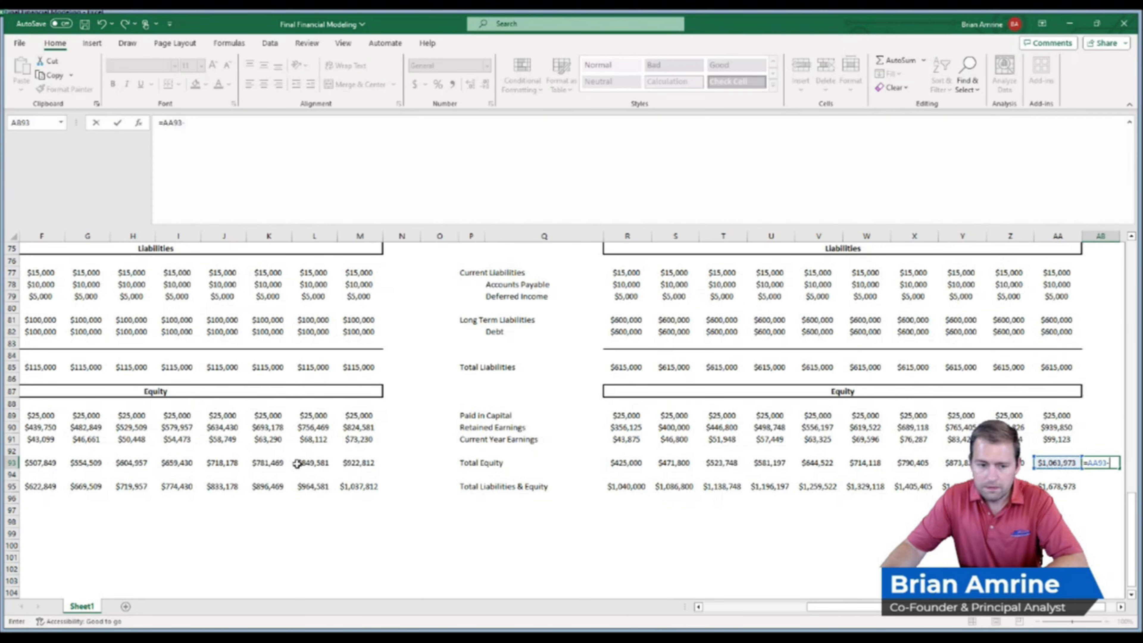
{"action": "left_click", "coordinate": [368, 463]}
{"action": "key", "text": "Return"}
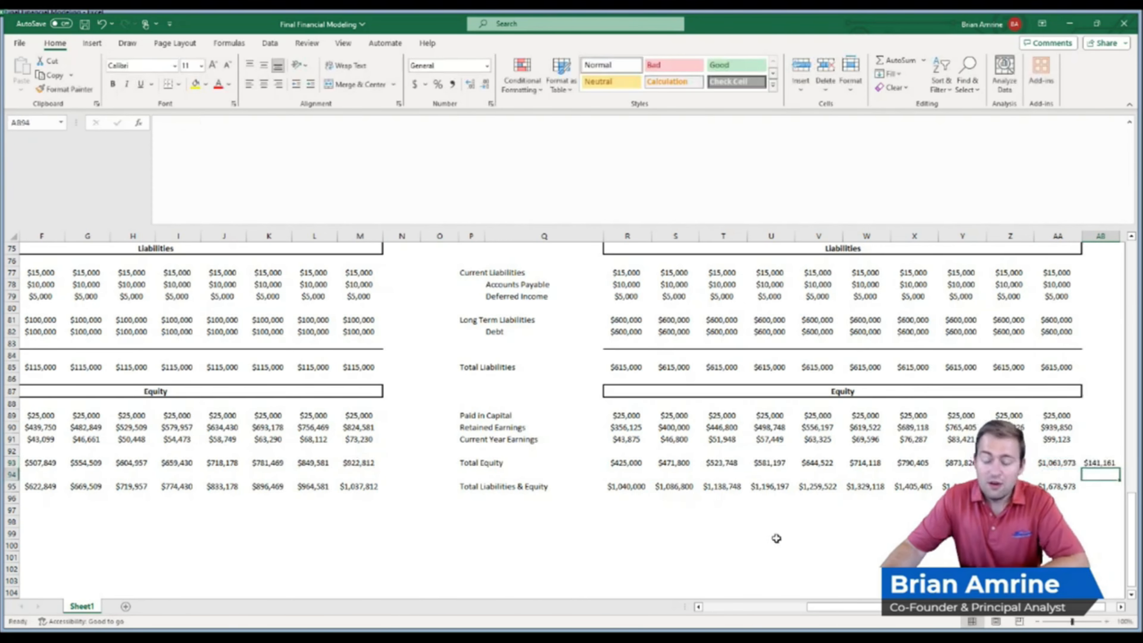
{"action": "left_click", "coordinate": [1088, 462]}
{"action": "left_click_drag", "start_coordinate": [1087, 462], "coordinate": [1111, 472]}
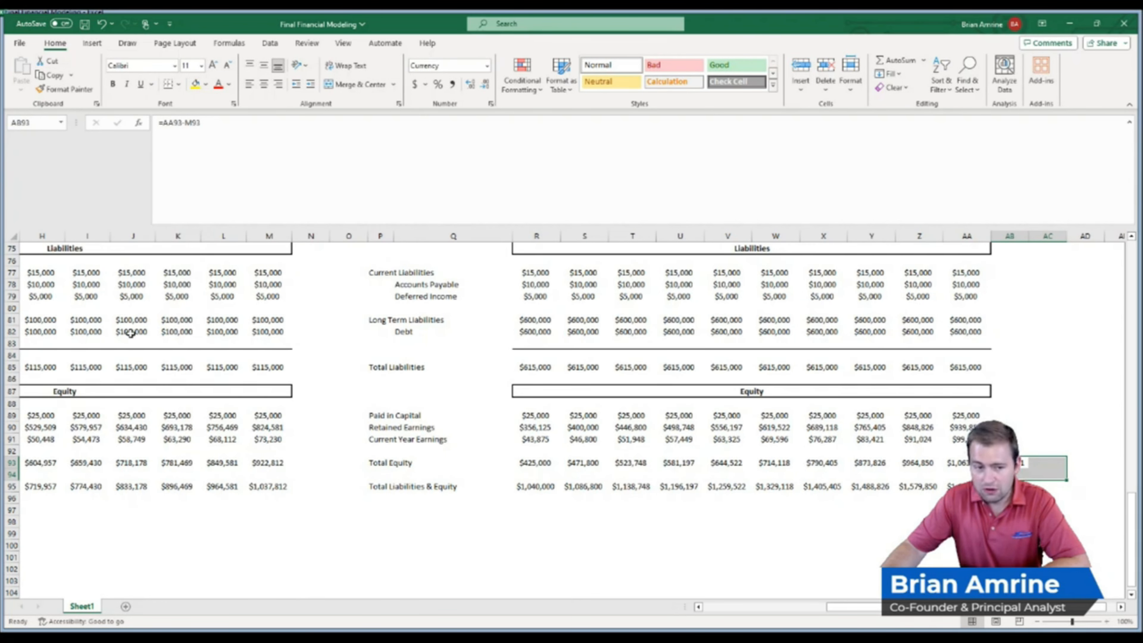
{"action": "left_click", "coordinate": [88, 332]}
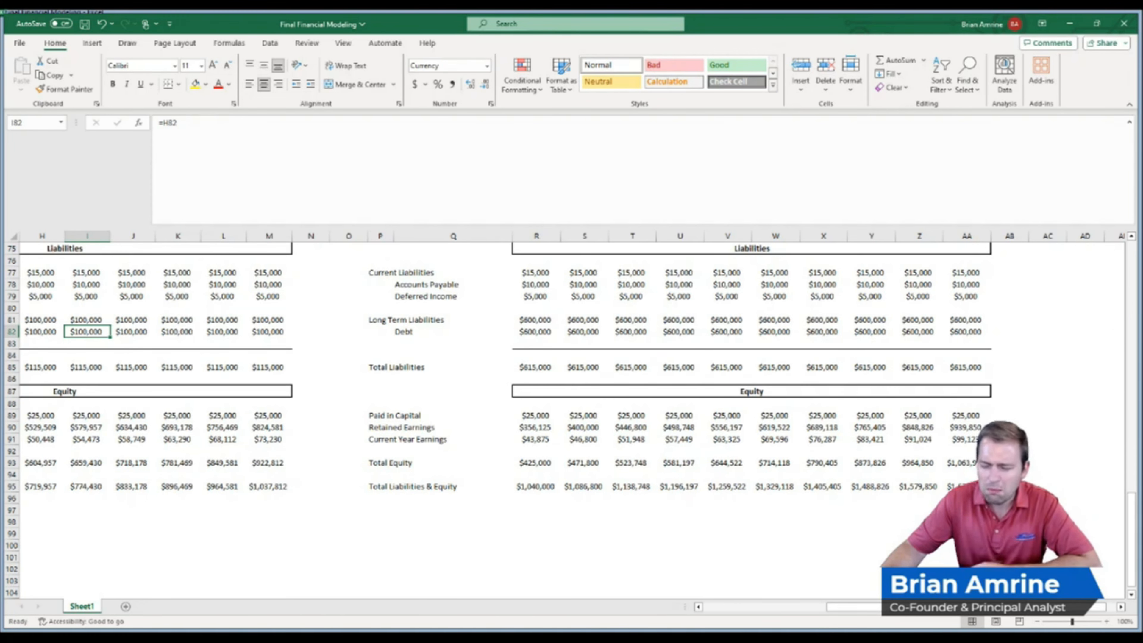
Review the equity difference formula, compare the 2032 land and equipment values, and clear the difference cell
{"action": "left_click", "coordinate": [1009, 463]}
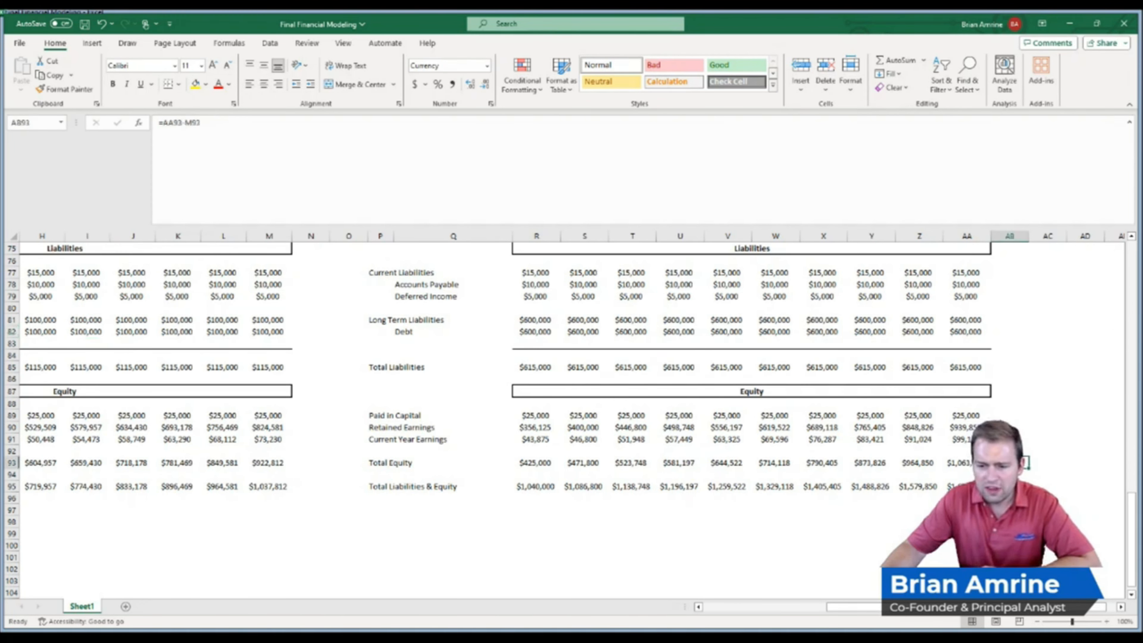
{"action": "key", "text": "F2"}
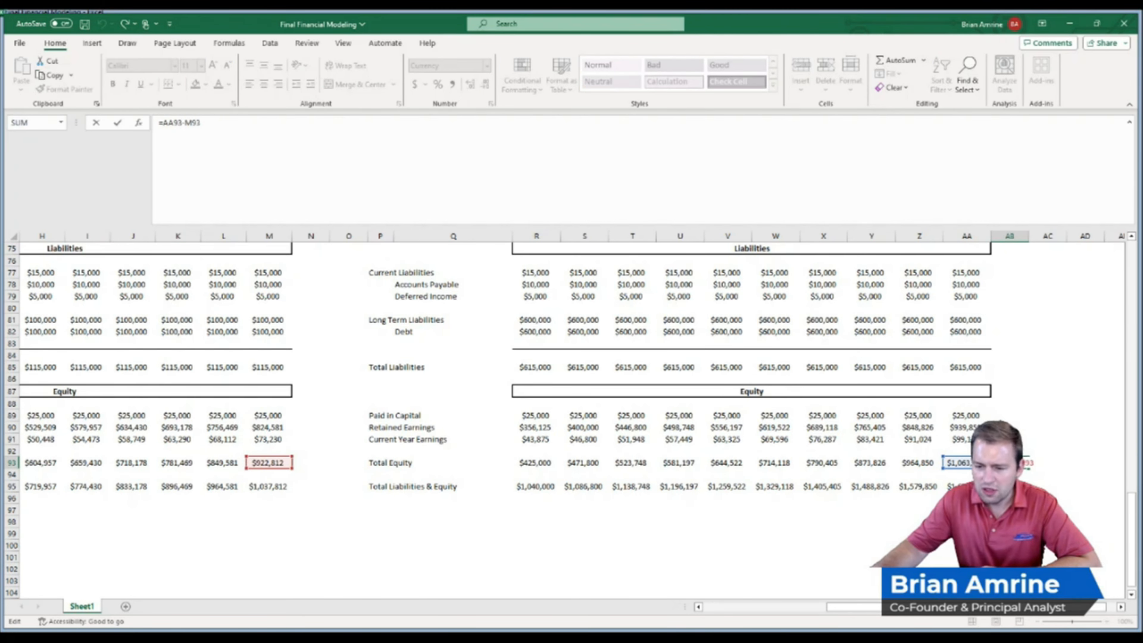
{"action": "key", "text": "Return"}
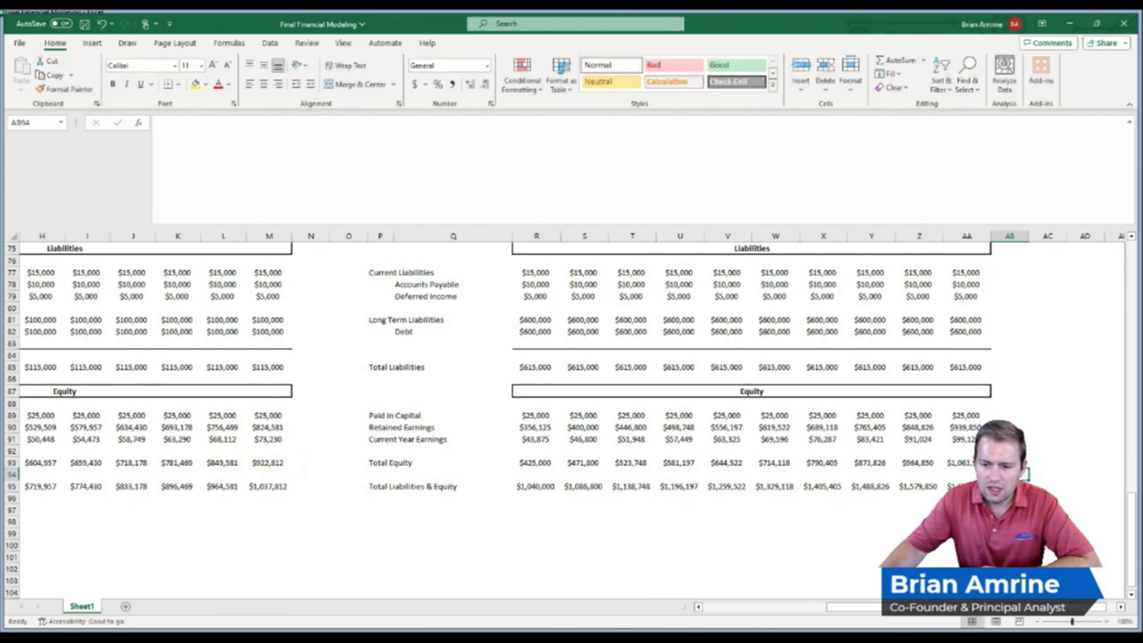
{"action": "key", "text": "Up"}
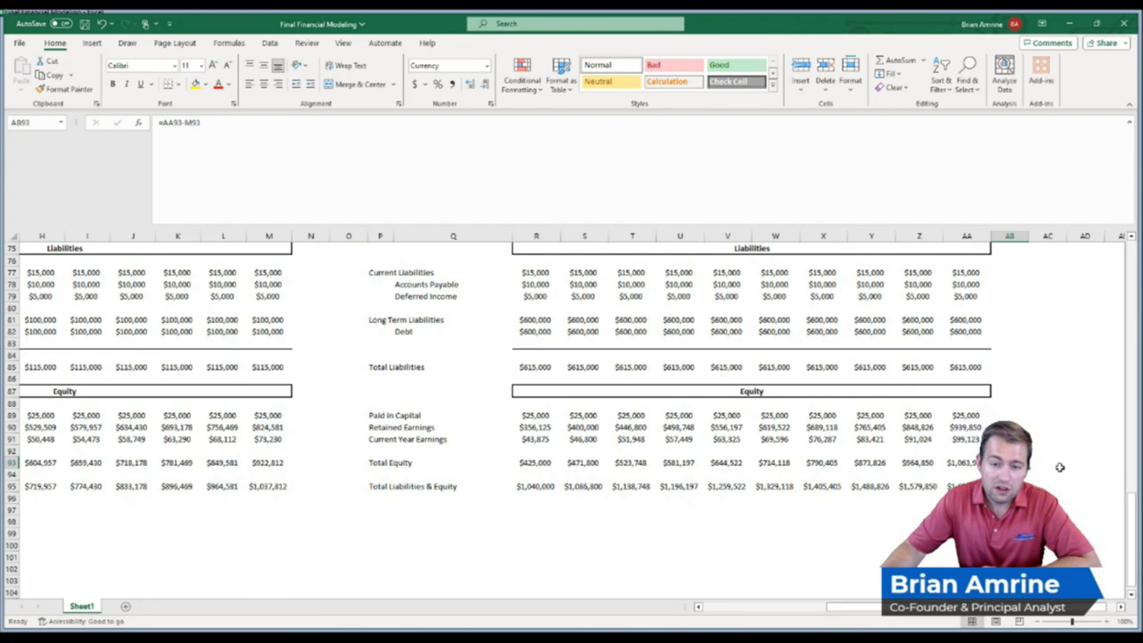
{"action": "left_click_drag", "start_coordinate": [1134, 517], "coordinate": [1136, 480]}
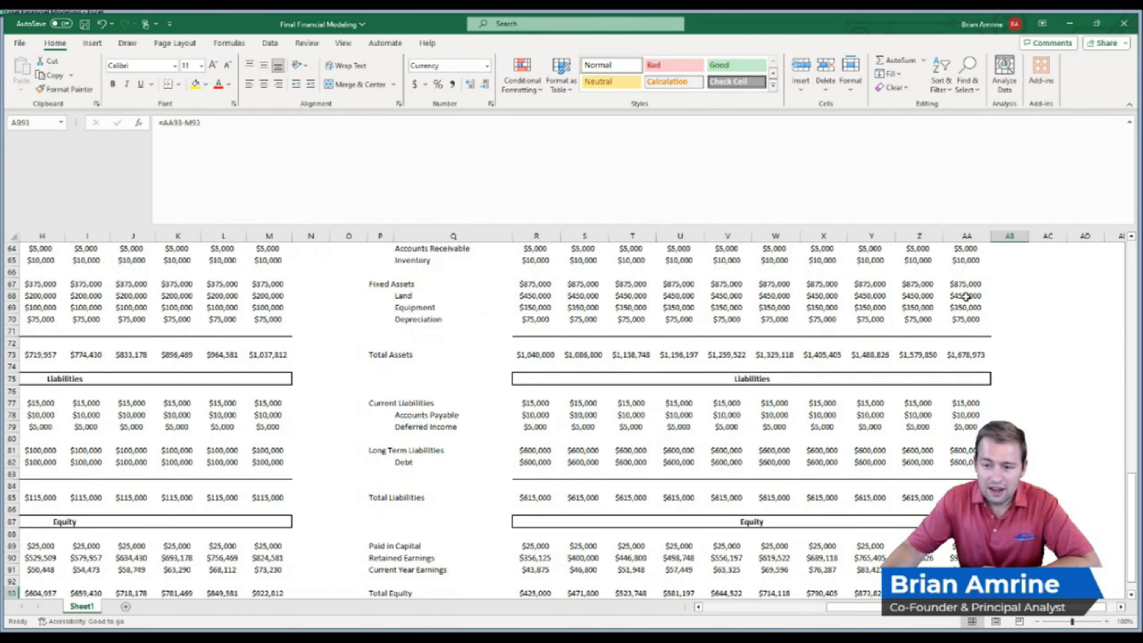
{"action": "left_click_drag", "start_coordinate": [965, 296], "coordinate": [965, 306]}
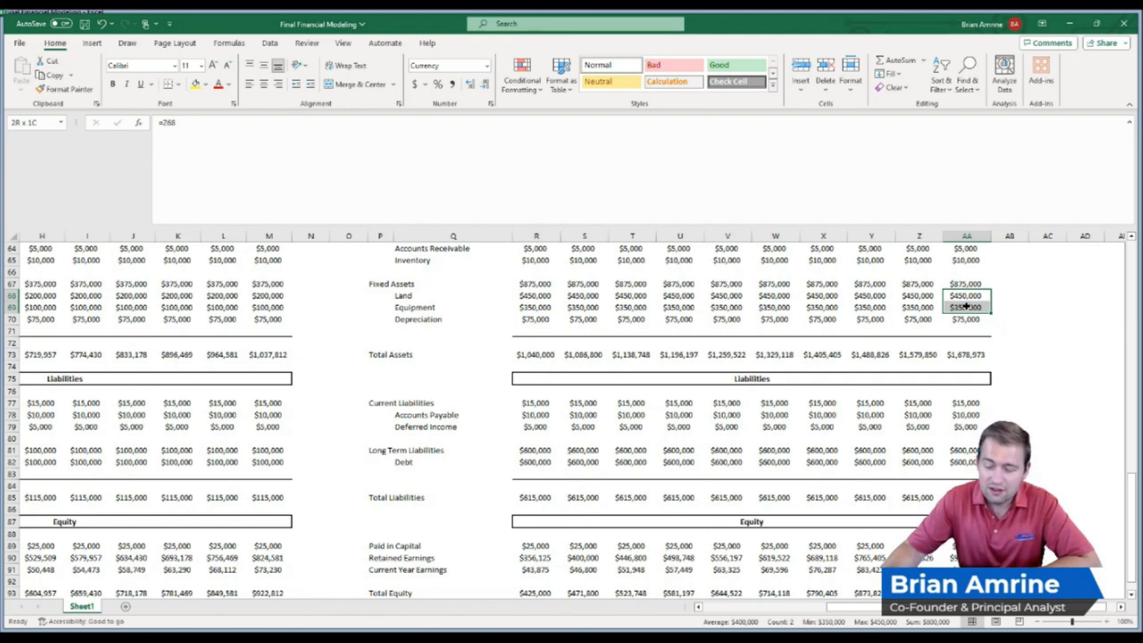
{"action": "left_click_drag", "start_coordinate": [1134, 520], "coordinate": [1136, 529]}
{"action": "left_click", "coordinate": [1009, 569]}
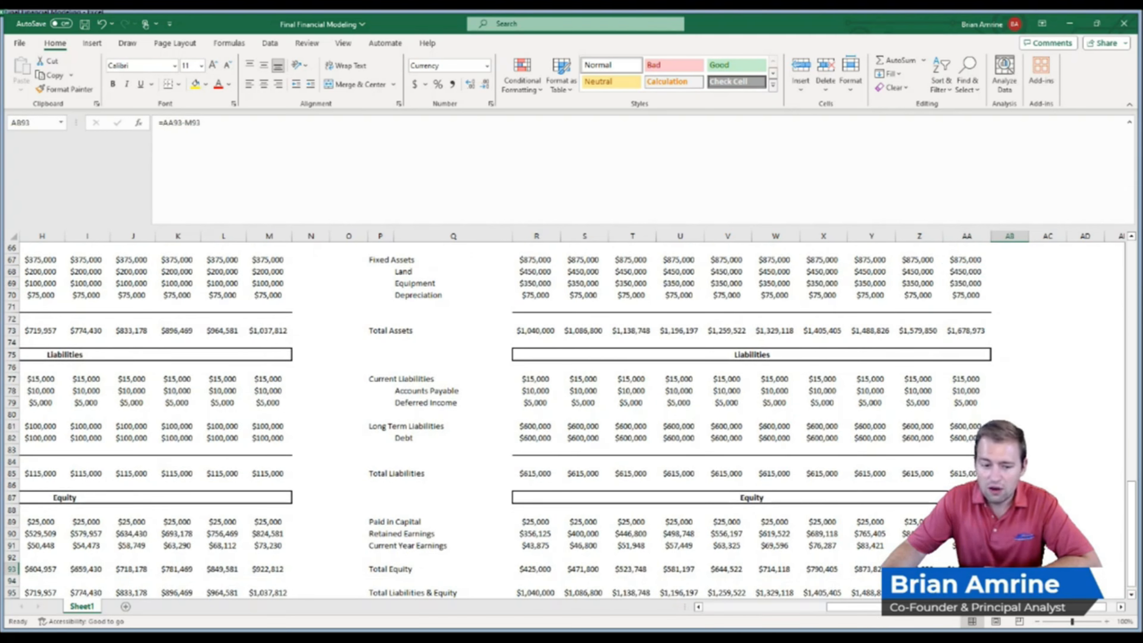
{"action": "key", "text": "Delete"}
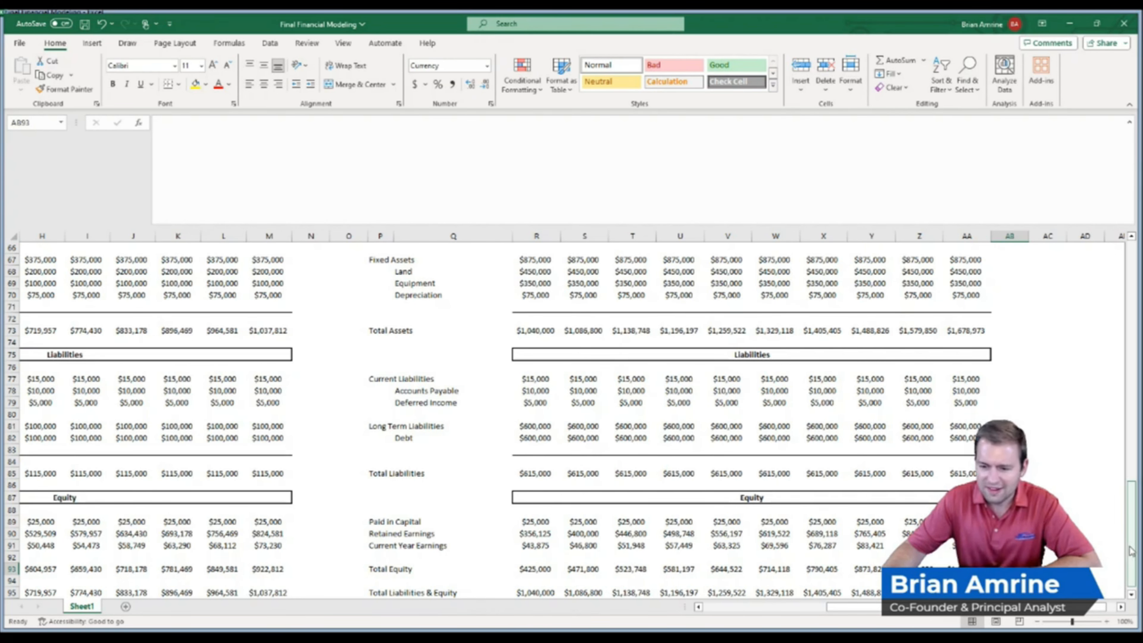
Calculate the difference between the Investment and No Change Scenarios' 2032 cash in a spare cell beside the balance sheet
{"action": "left_click_drag", "start_coordinate": [1130, 550], "coordinate": [1132, 560]}
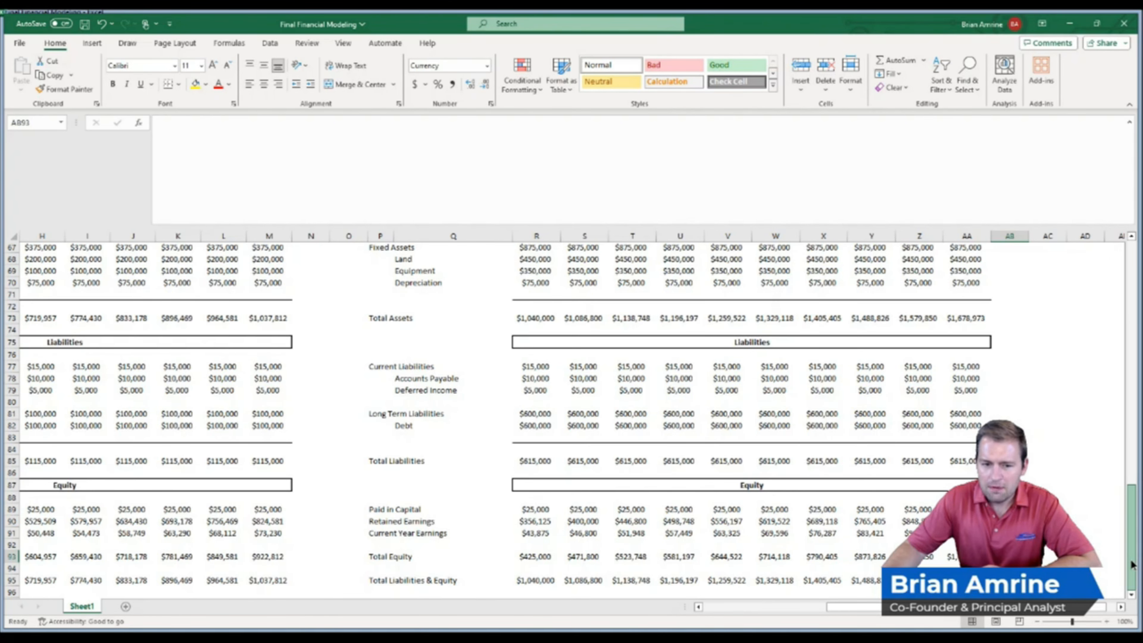
{"action": "left_click_drag", "start_coordinate": [1132, 564], "coordinate": [1134, 513]}
{"action": "left_click", "coordinate": [1026, 321]}
{"action": "left_click", "coordinate": [1030, 331]}
{"action": "left_click", "coordinate": [1035, 330]}
{"action": "type", "text": "="}
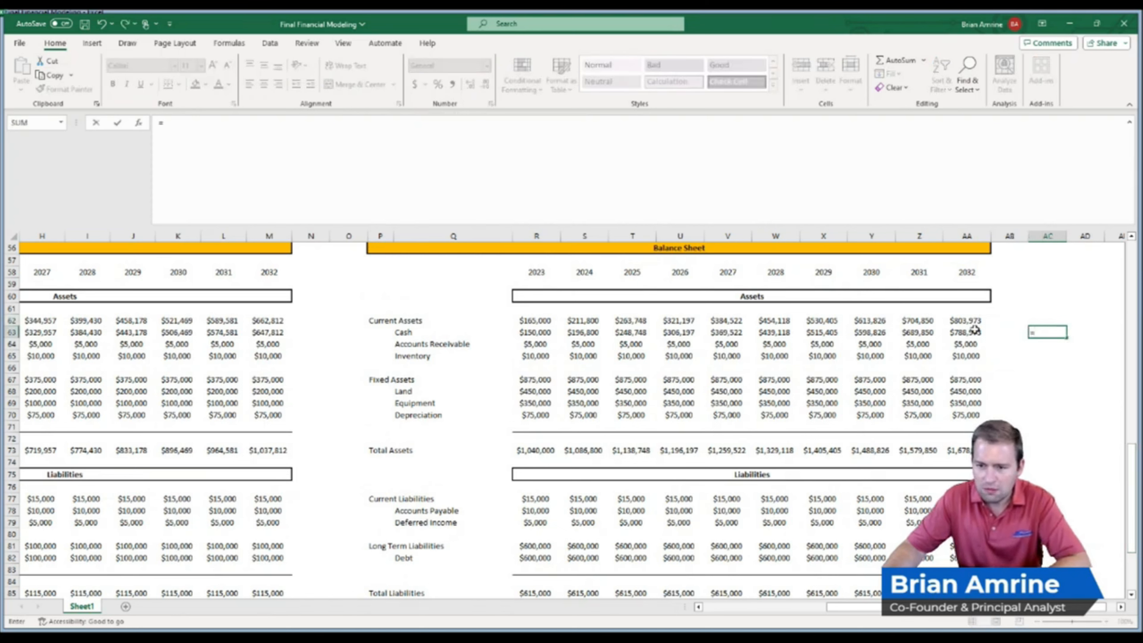
{"action": "left_click", "coordinate": [269, 332]}
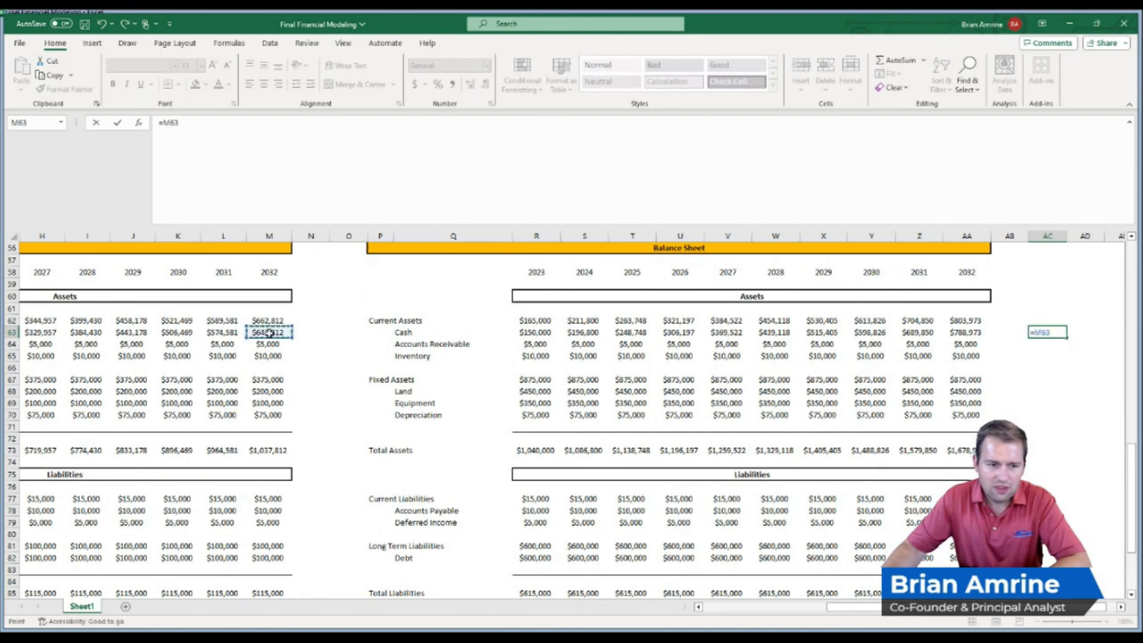
{"action": "type", "text": "-"}
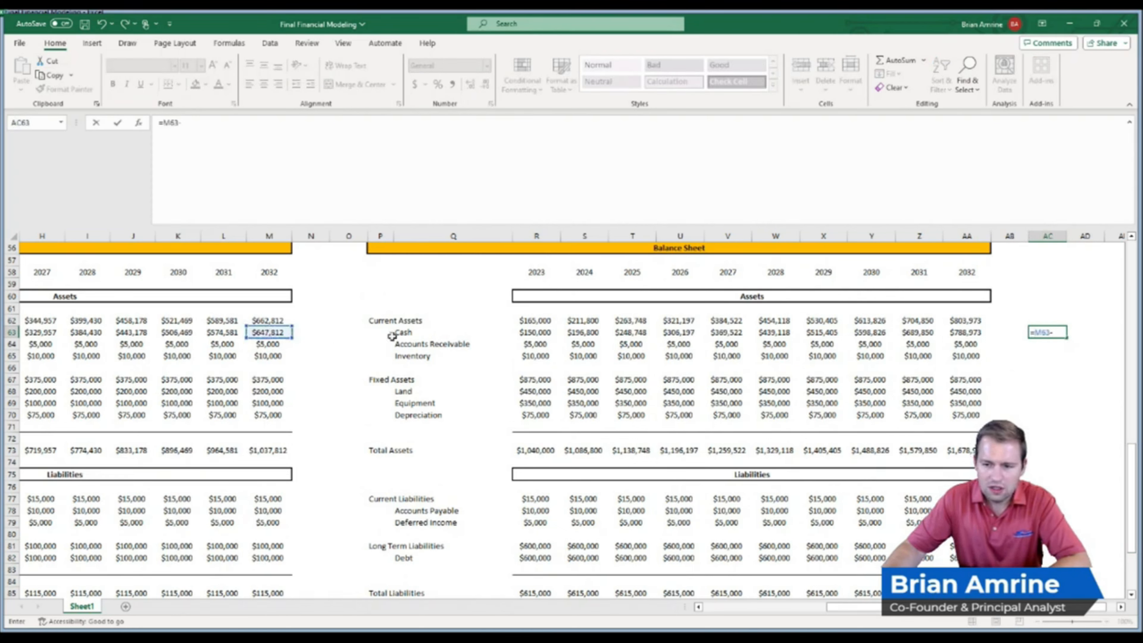
{"action": "key", "text": "BackSpace"}
{"action": "key", "text": "BackSpace"}
{"action": "key", "text": "BackSpace"}
{"action": "key", "text": "BackSpace"}
{"action": "left_click", "coordinate": [957, 333]}
{"action": "type", "text": "-"}
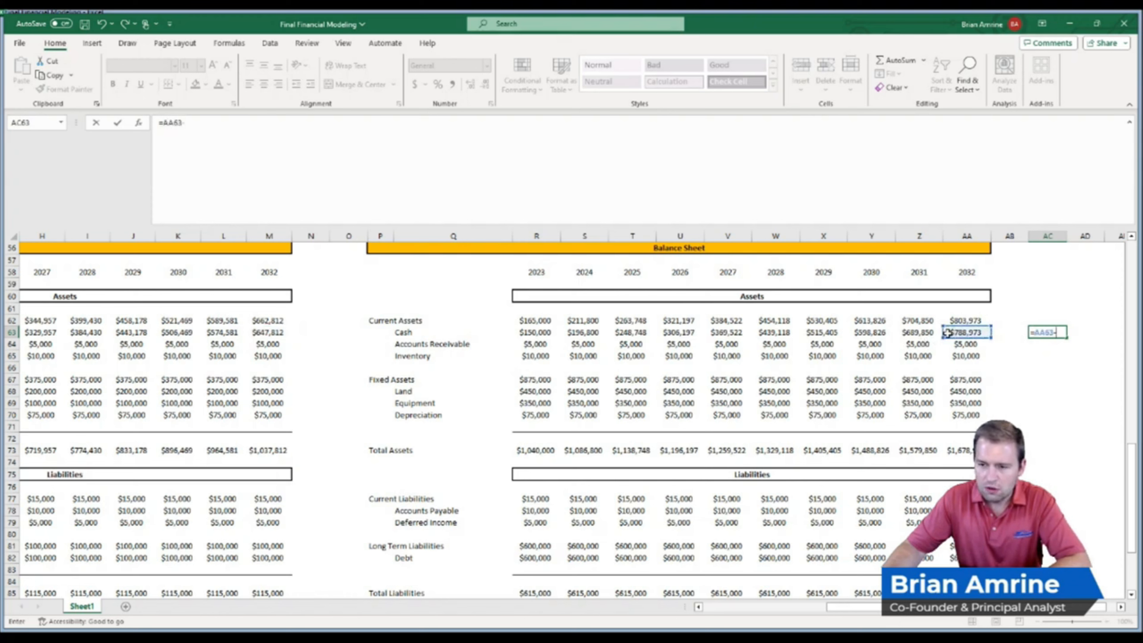
{"action": "left_click", "coordinate": [270, 332]}
{"action": "key", "text": "Return"}
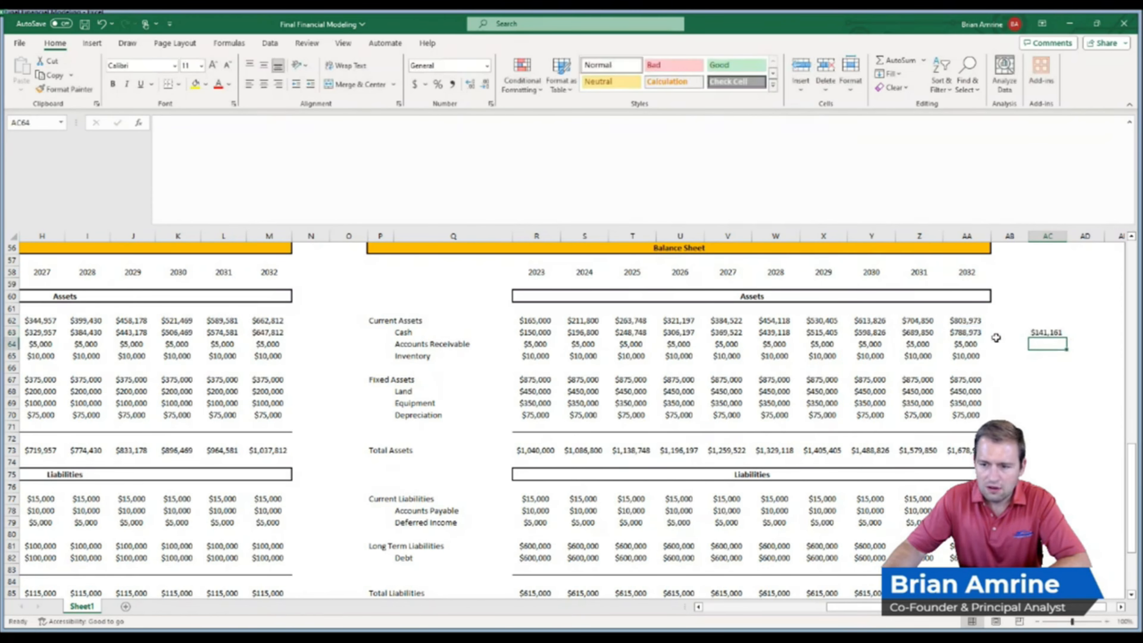
Clear the cash difference cell and inspect the Investment Scenario's 2032 cash formula
{"action": "left_click", "coordinate": [1039, 333]}
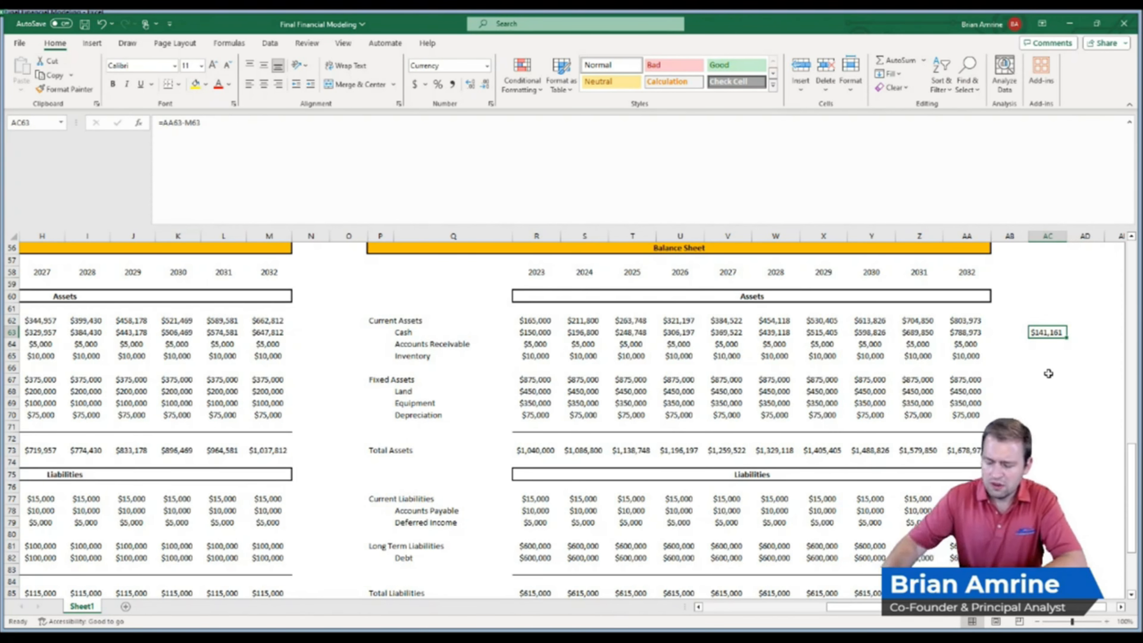
{"action": "key", "text": "Delete"}
{"action": "left_click", "coordinate": [964, 331]}
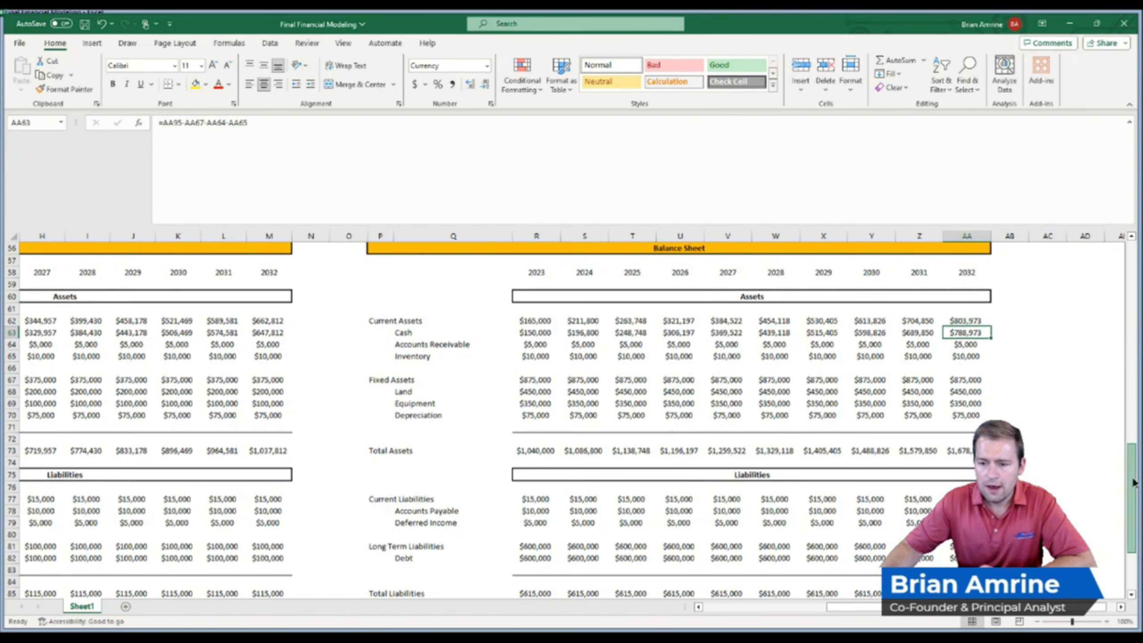
Make the Investment Scenario's 2032 debt formula subtract the cost of investment, repaying the $500,000 loan
{"action": "scroll", "coordinate": [1134, 481], "scroll_direction": "down", "scroll_amount": 1}
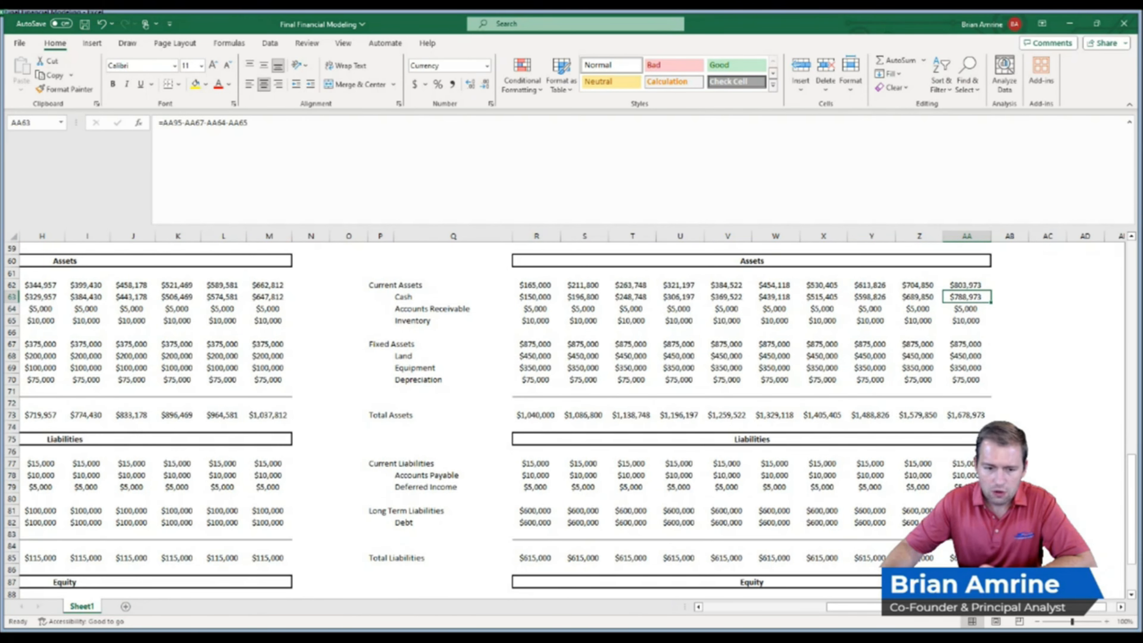
{"action": "double_click", "coordinate": [966, 523]}
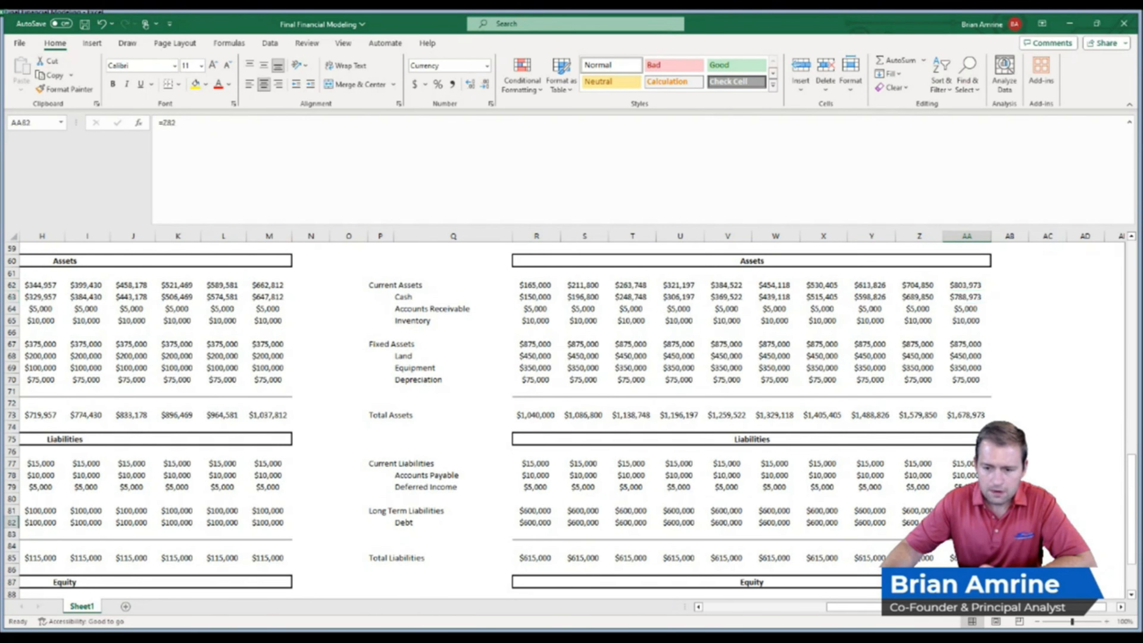
{"action": "type", "text": "-"}
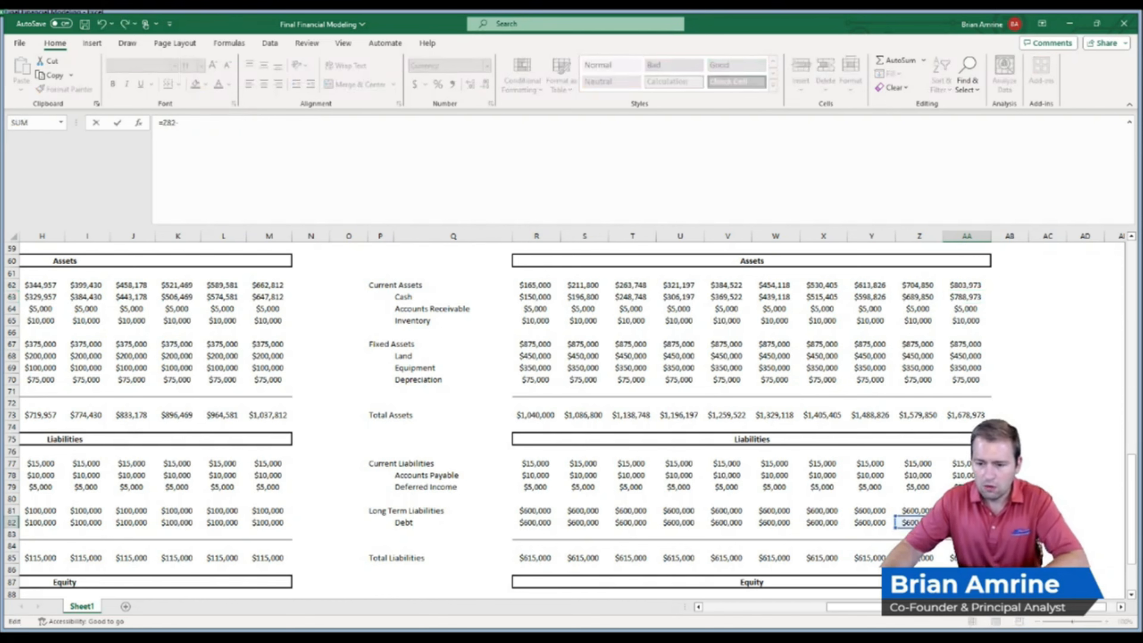
{"action": "left_click_drag", "start_coordinate": [1132, 505], "coordinate": [1133, 291]}
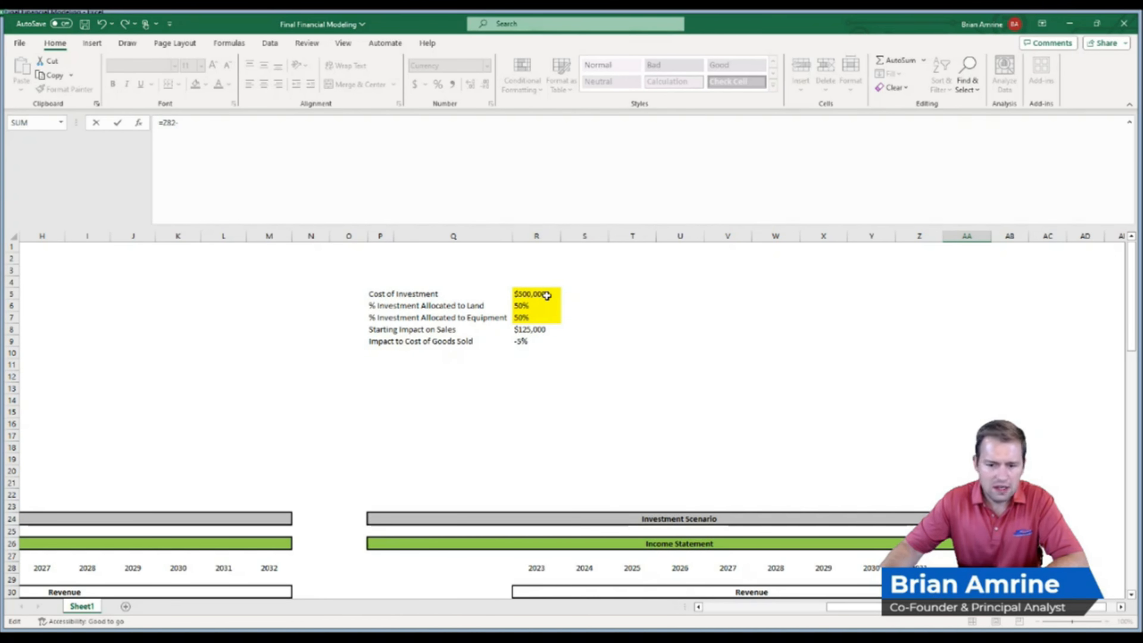
{"action": "left_click", "coordinate": [546, 295]}
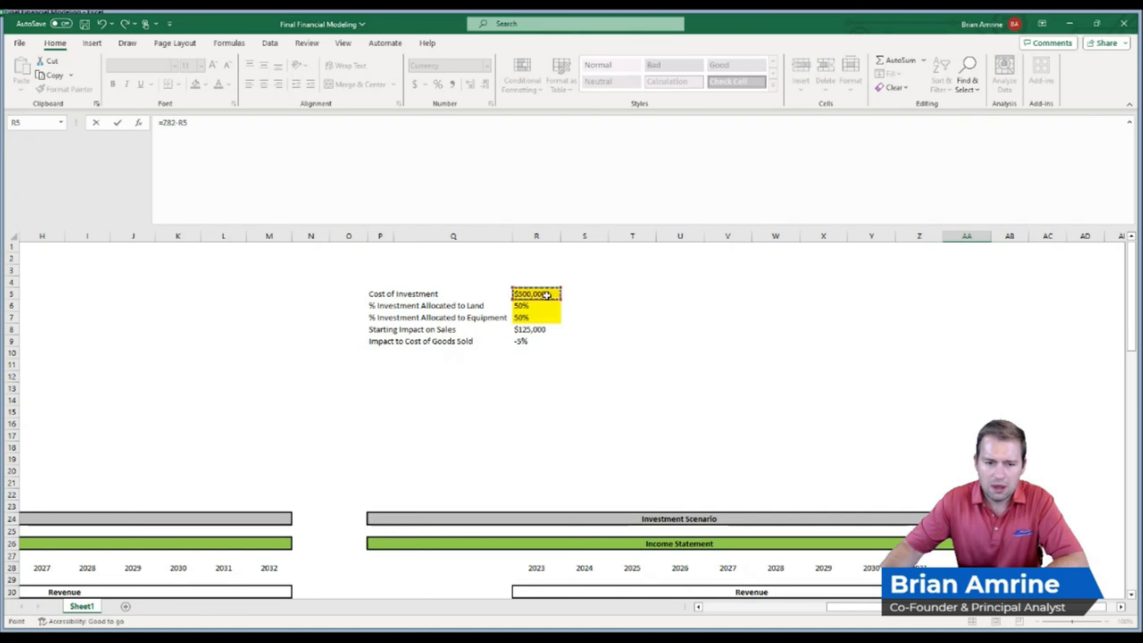
{"action": "key", "text": "Return"}
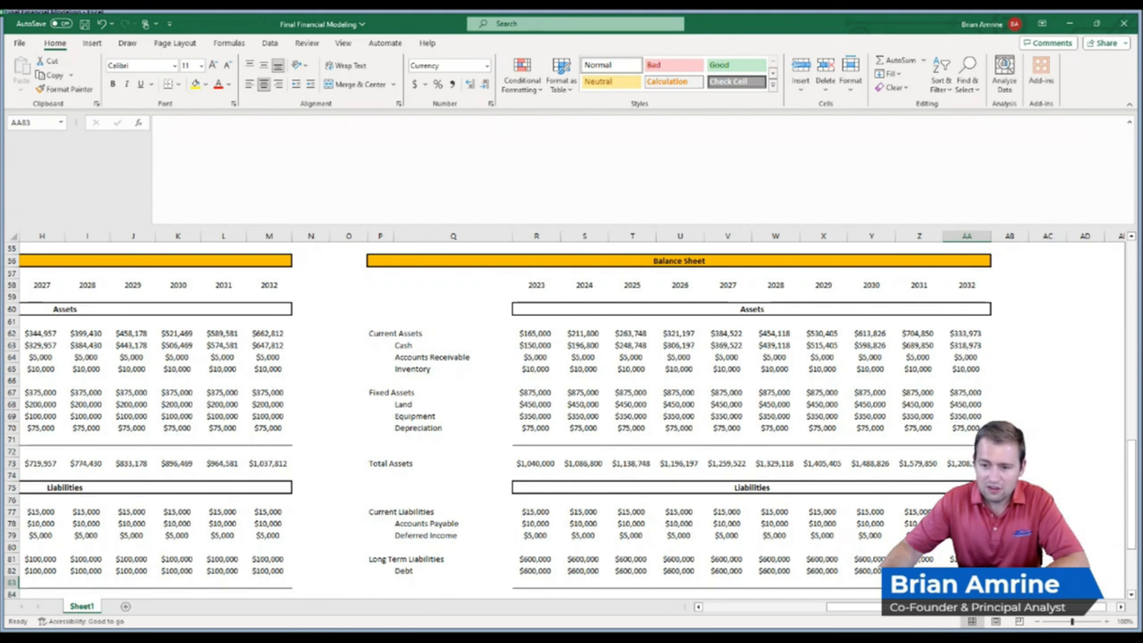
Review the Investment Scenario's 2032 cash and the fixed asset rows of the balance sheet
{"action": "left_click", "coordinate": [961, 344]}
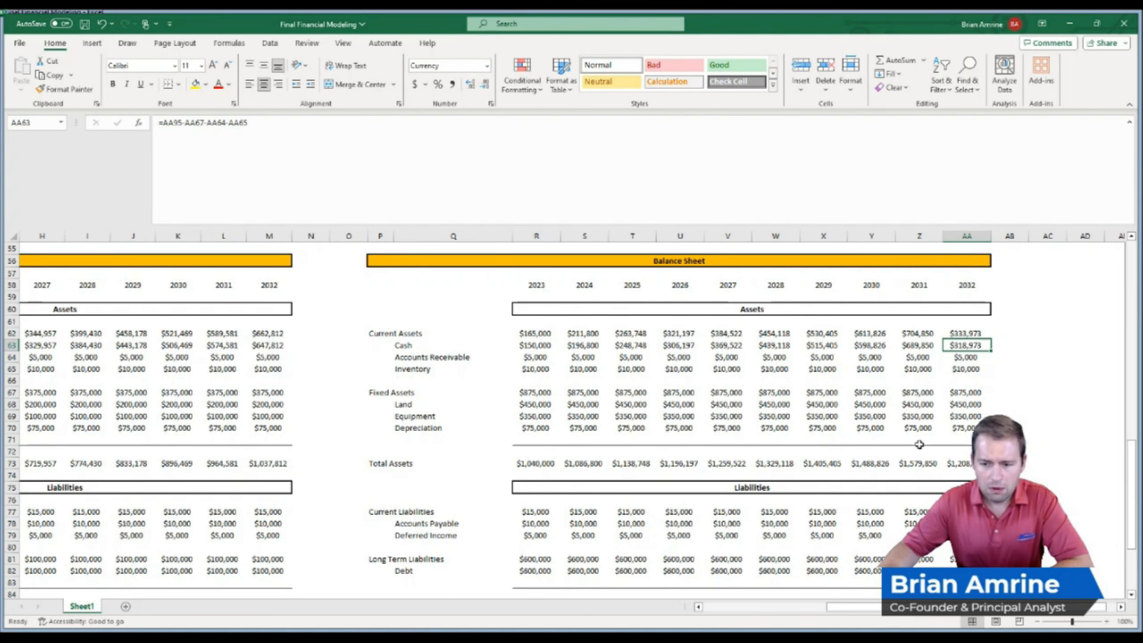
{"action": "scroll", "coordinate": [1131, 460], "scroll_direction": "up", "scroll_amount": 4}
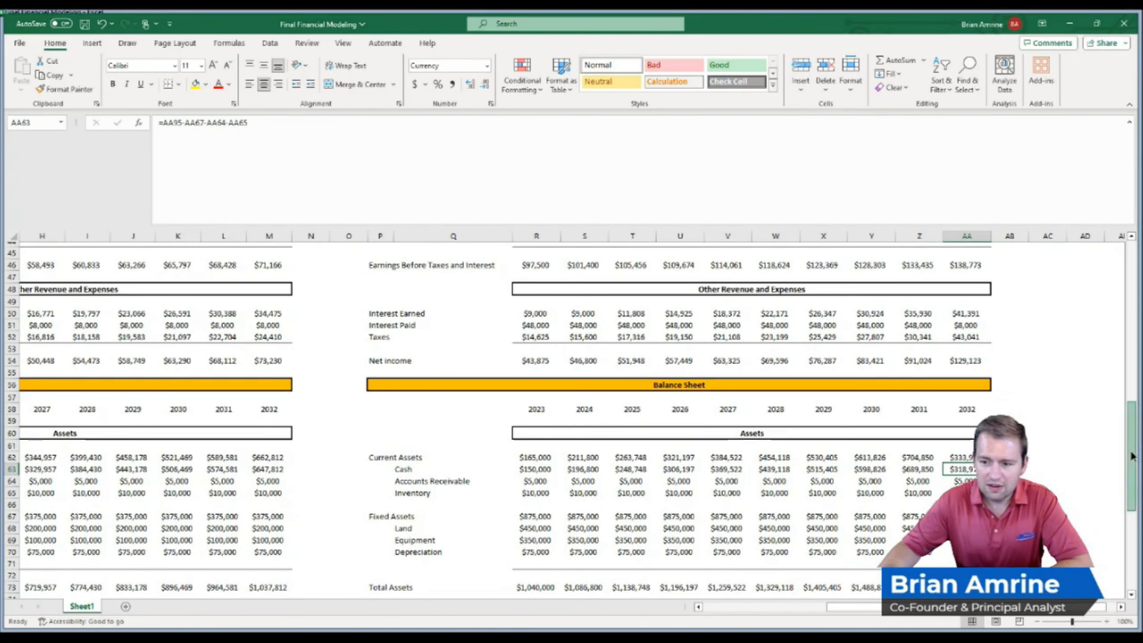
{"action": "scroll", "coordinate": [1132, 431], "scroll_direction": "up", "scroll_amount": 2}
{"action": "left_click_drag", "start_coordinate": [1131, 431], "coordinate": [1123, 496]}
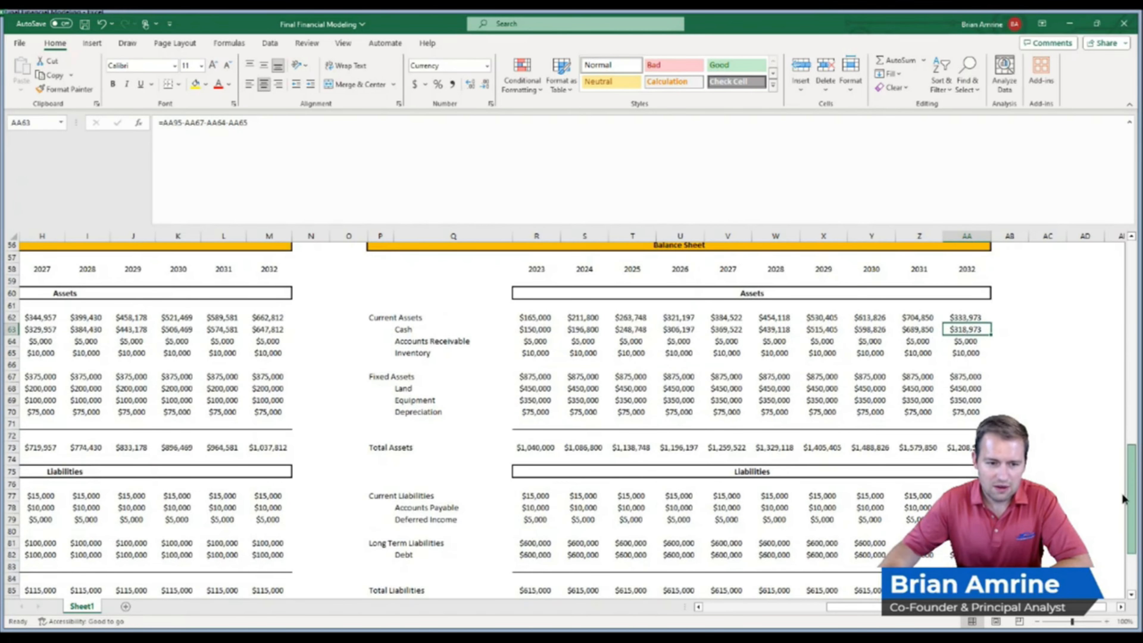
{"action": "left_click", "coordinate": [416, 400]}
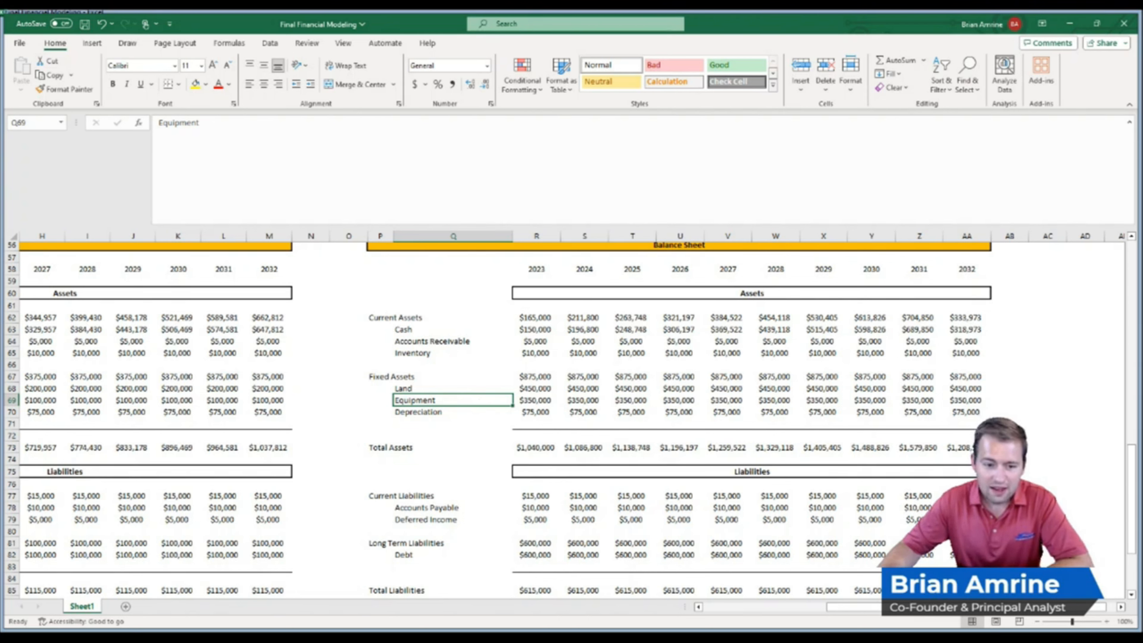
{"action": "mouse_move", "coordinate": [1131, 524]}
{"action": "left_mouse_down"}
{"action": "mouse_move", "coordinate": [1124, 561]}
{"action": "mouse_move", "coordinate": [1123, 508]}
{"action": "left_mouse_up"}
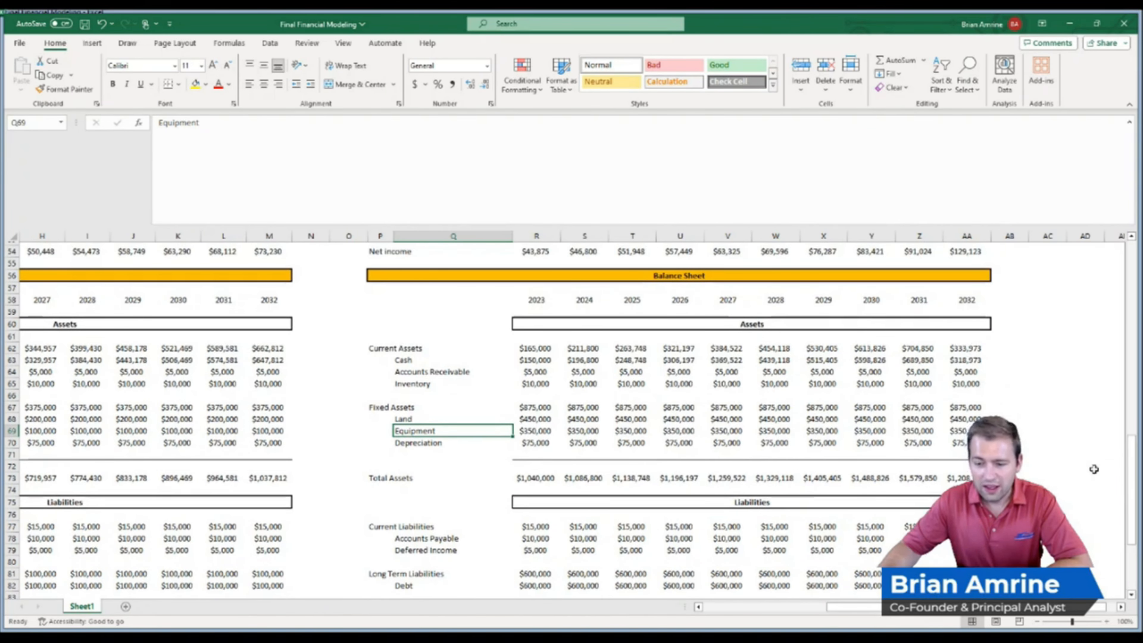
Set the Cost of Investment input to $400,000
{"action": "left_click_drag", "start_coordinate": [1123, 479], "coordinate": [1123, 531]}
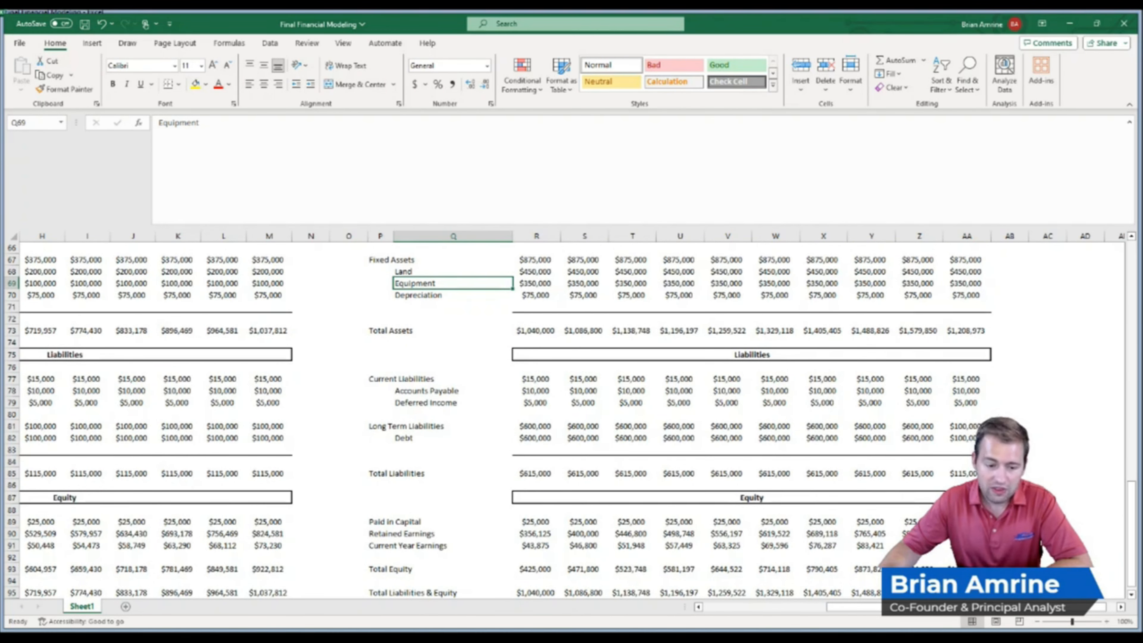
{"action": "left_click_drag", "start_coordinate": [1130, 533], "coordinate": [1129, 466]}
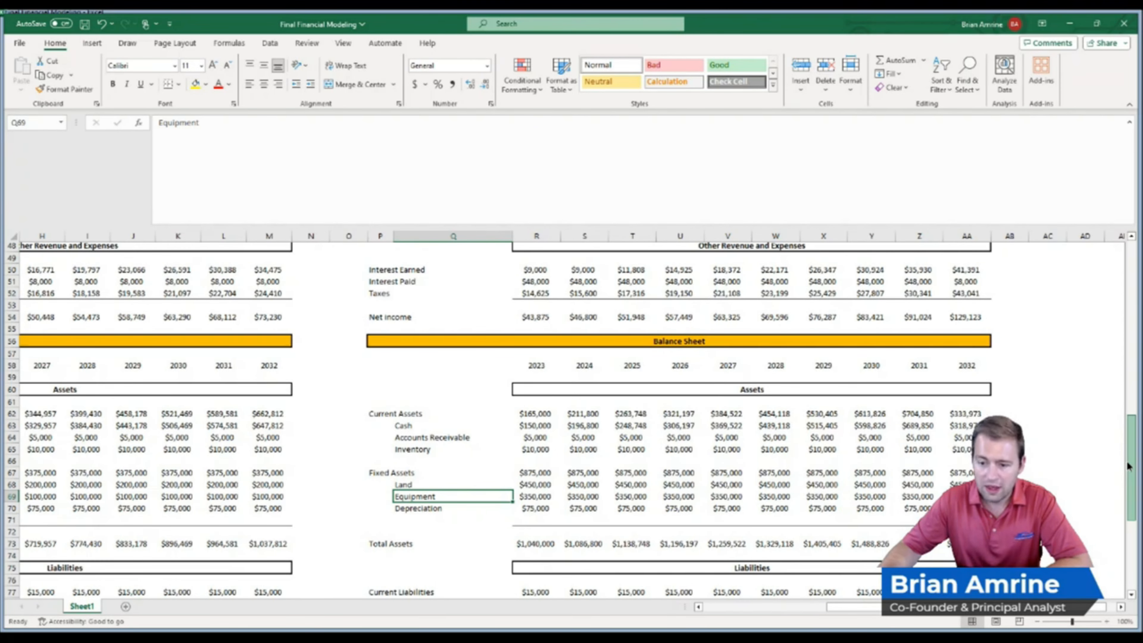
{"action": "left_click_drag", "start_coordinate": [1129, 466], "coordinate": [1128, 419]}
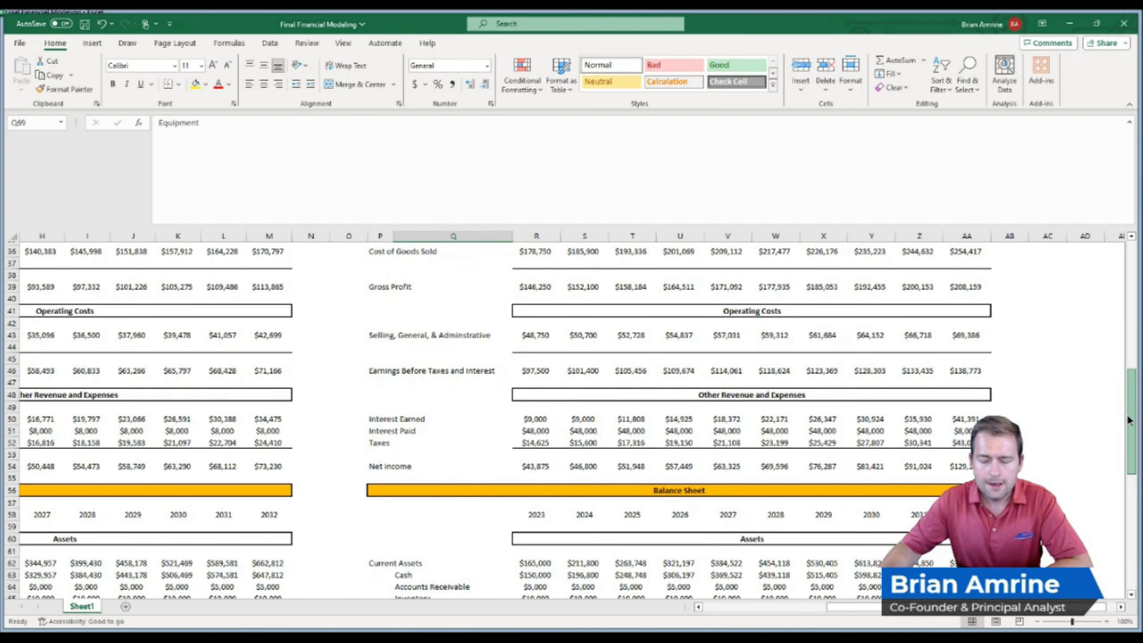
{"action": "left_click_drag", "start_coordinate": [1128, 420], "coordinate": [1130, 456]}
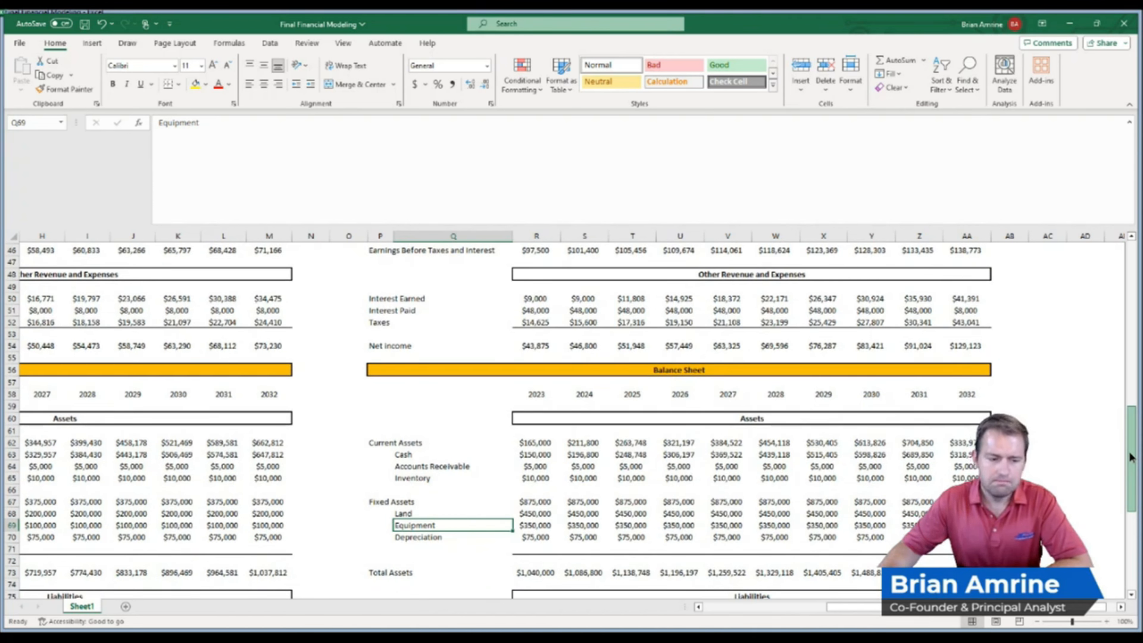
{"action": "scroll", "coordinate": [621, 275], "scroll_direction": "up", "scroll_amount": 15}
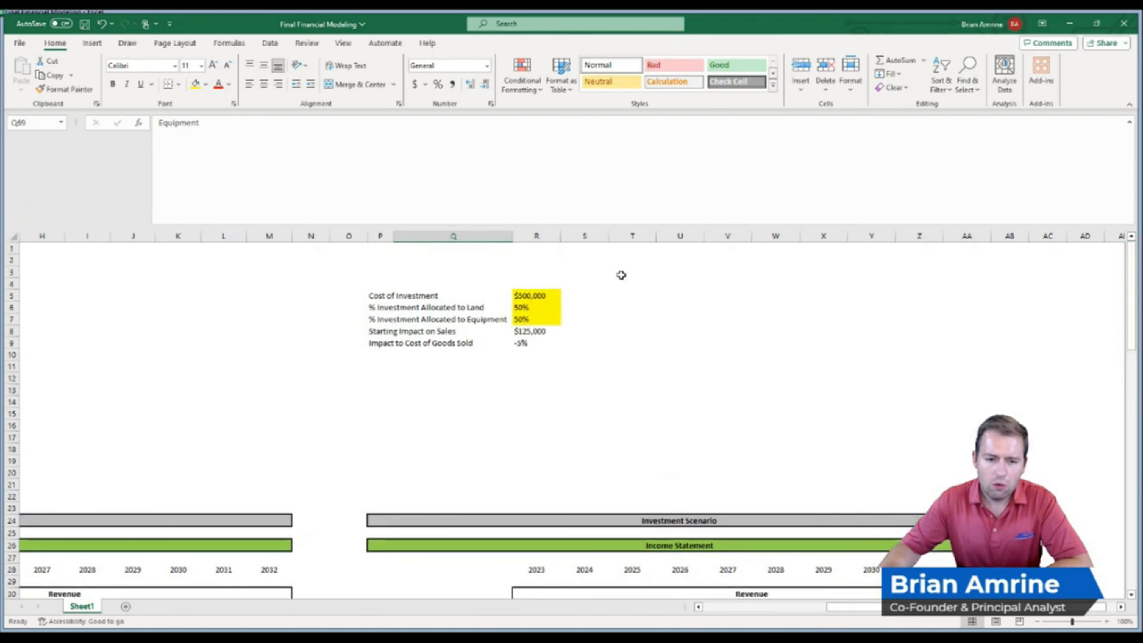
{"action": "left_click", "coordinate": [554, 296]}
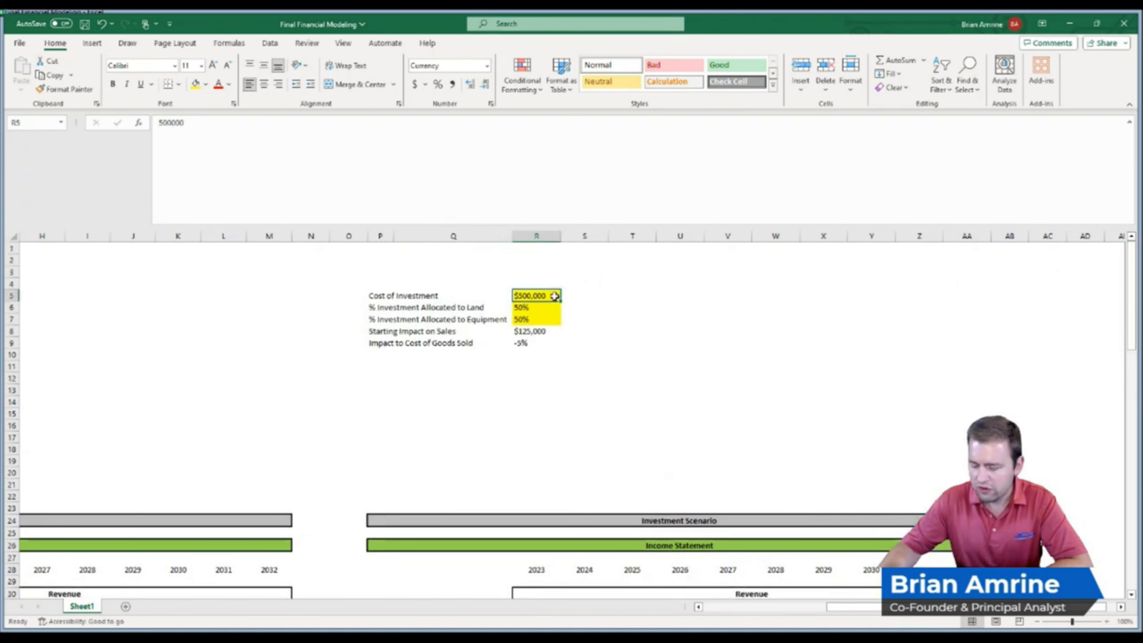
{"action": "type", "text": "40"}
{"action": "type", "text": "0,000"}
{"action": "key", "text": "Return"}
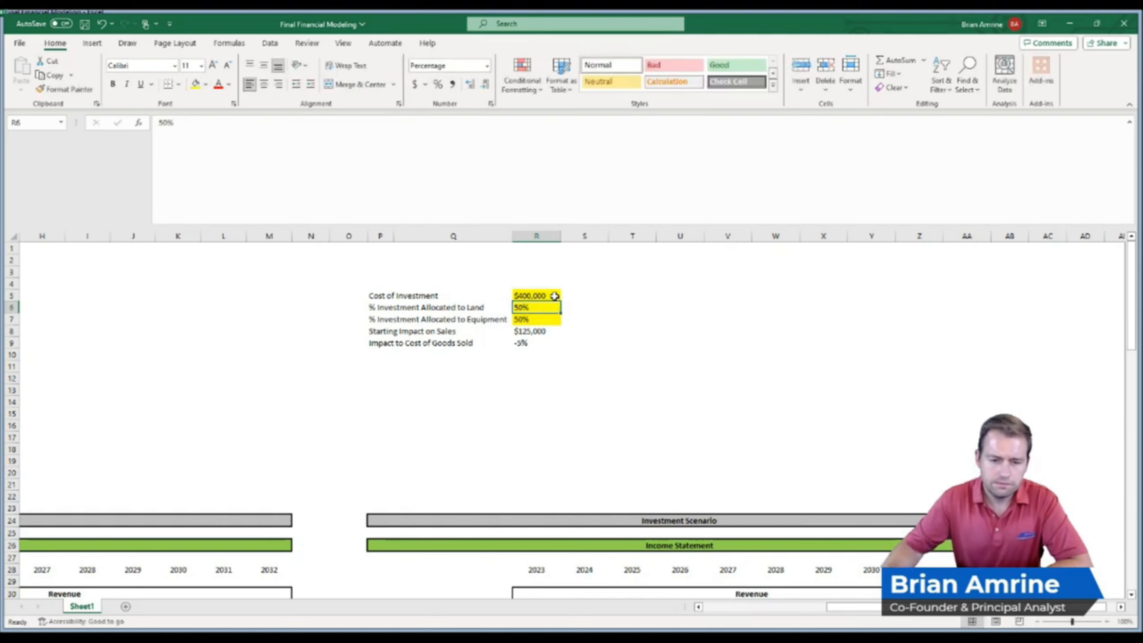
In a spare cell beside the balance sheet, subtract the No Change Scenario's 2032 current assets from the Investment Scenario's
{"action": "left_click_drag", "start_coordinate": [1131, 322], "coordinate": [1136, 484]}
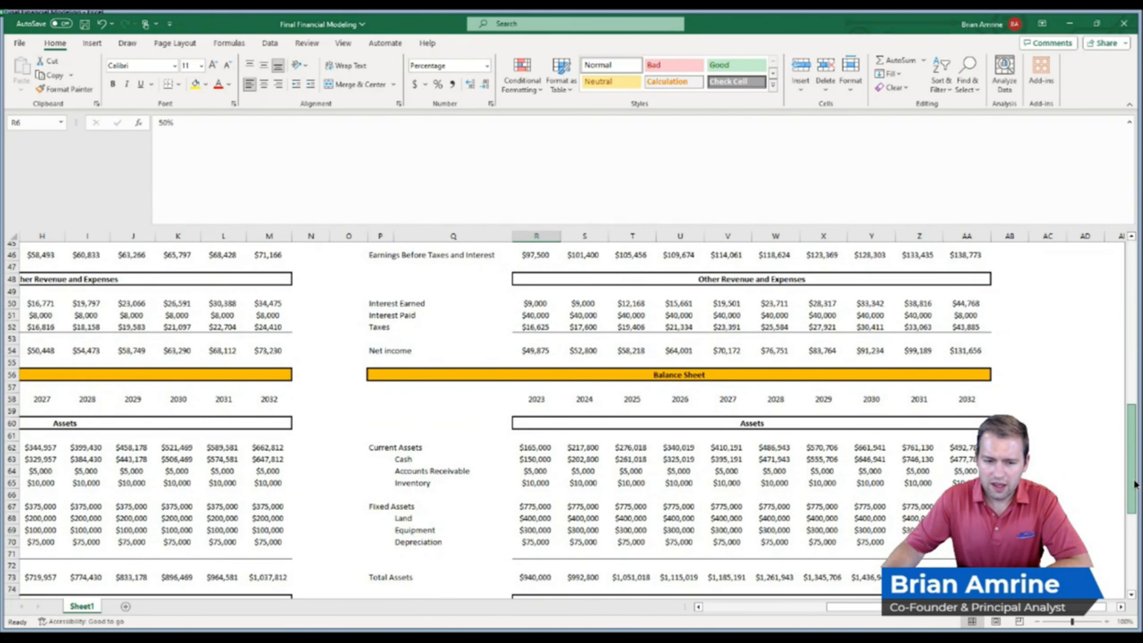
{"action": "left_click", "coordinate": [251, 449]}
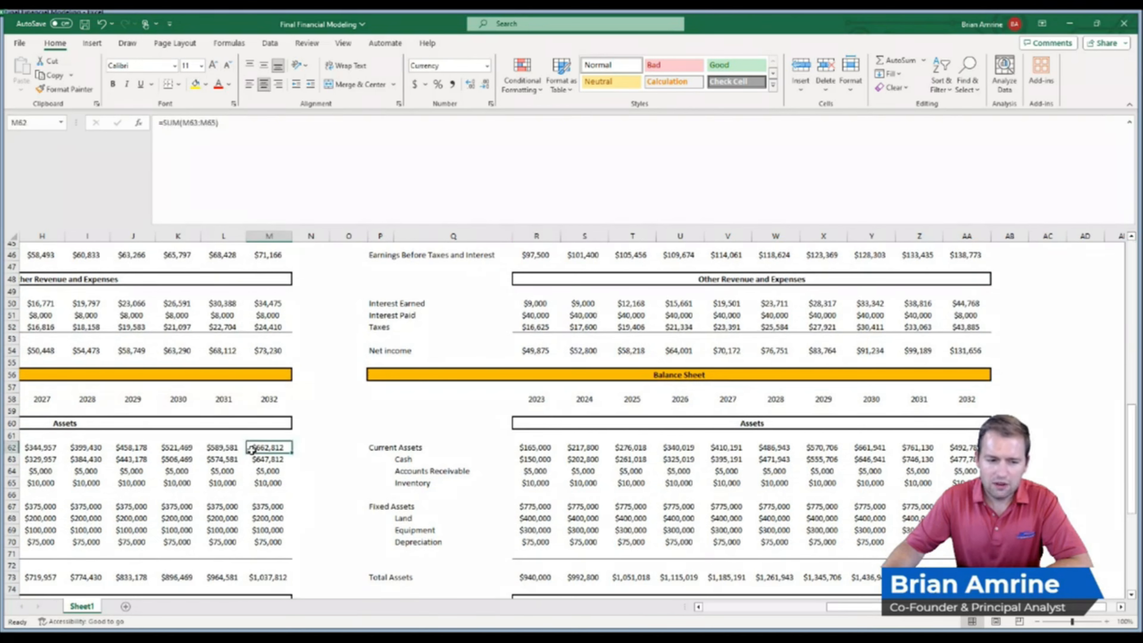
{"action": "left_click", "coordinate": [1008, 447]}
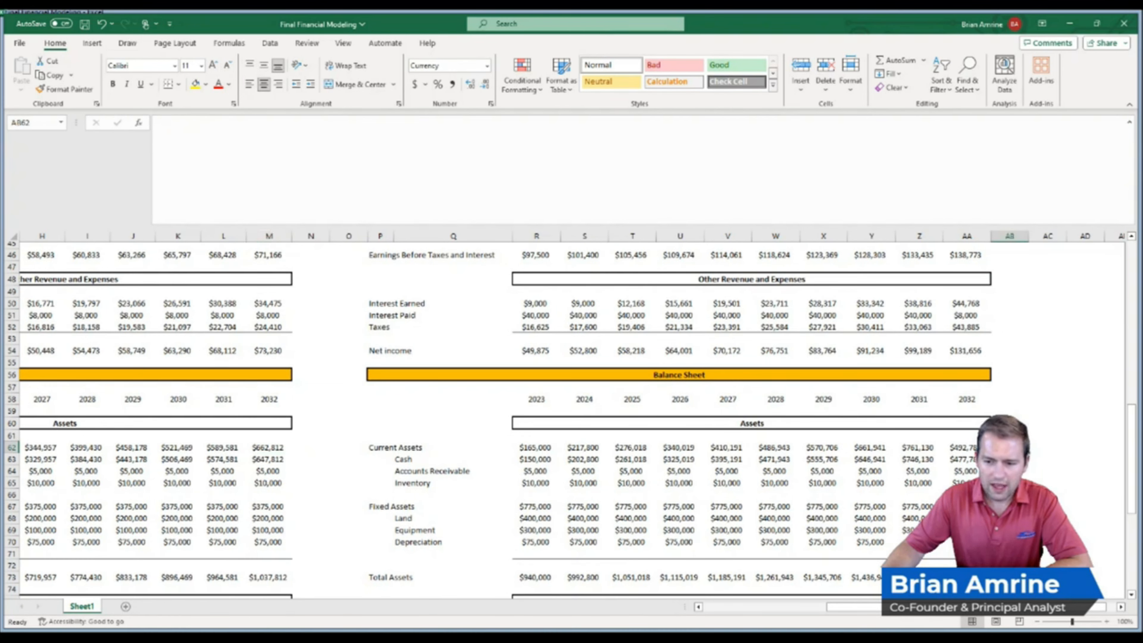
{"action": "type", "text": "="}
{"action": "left_click", "coordinate": [958, 447]}
{"action": "type", "text": "-"}
{"action": "left_click", "coordinate": [270, 448]}
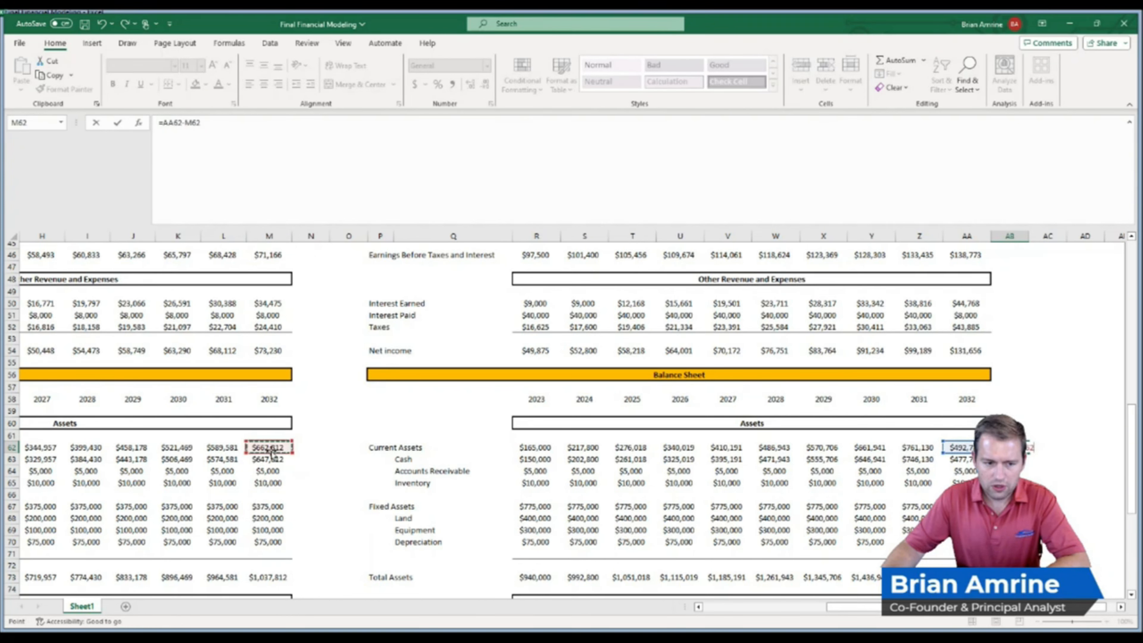
{"action": "key", "text": "Return"}
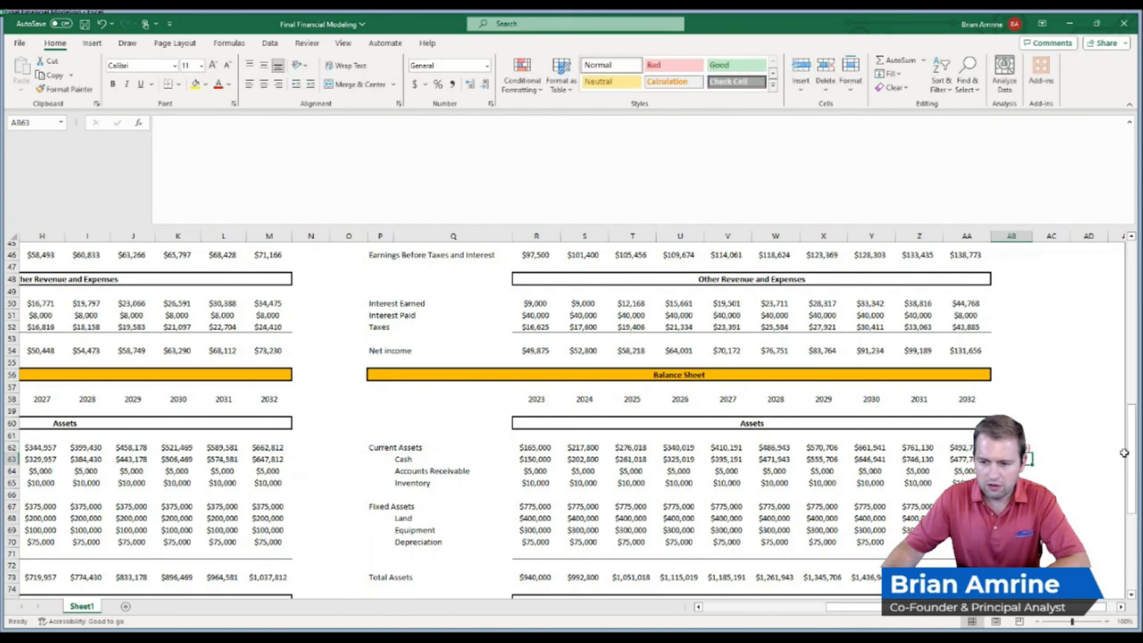
{"action": "left_click_drag", "start_coordinate": [1131, 449], "coordinate": [1125, 301]}
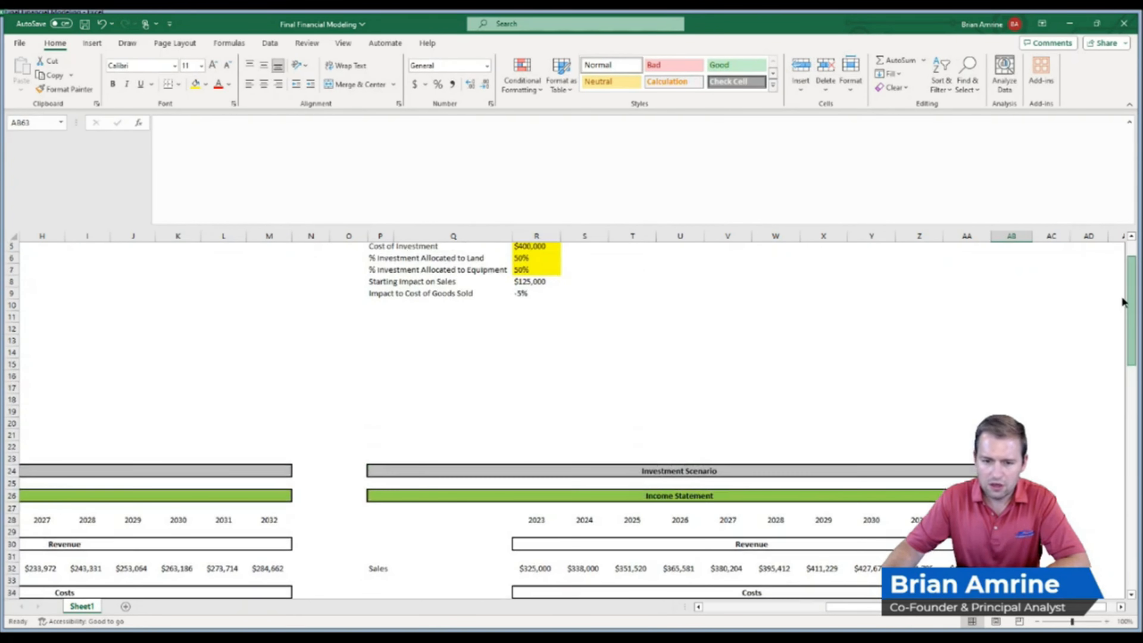
{"action": "left_click", "coordinate": [543, 246]}
{"action": "type", "text": "3000"}
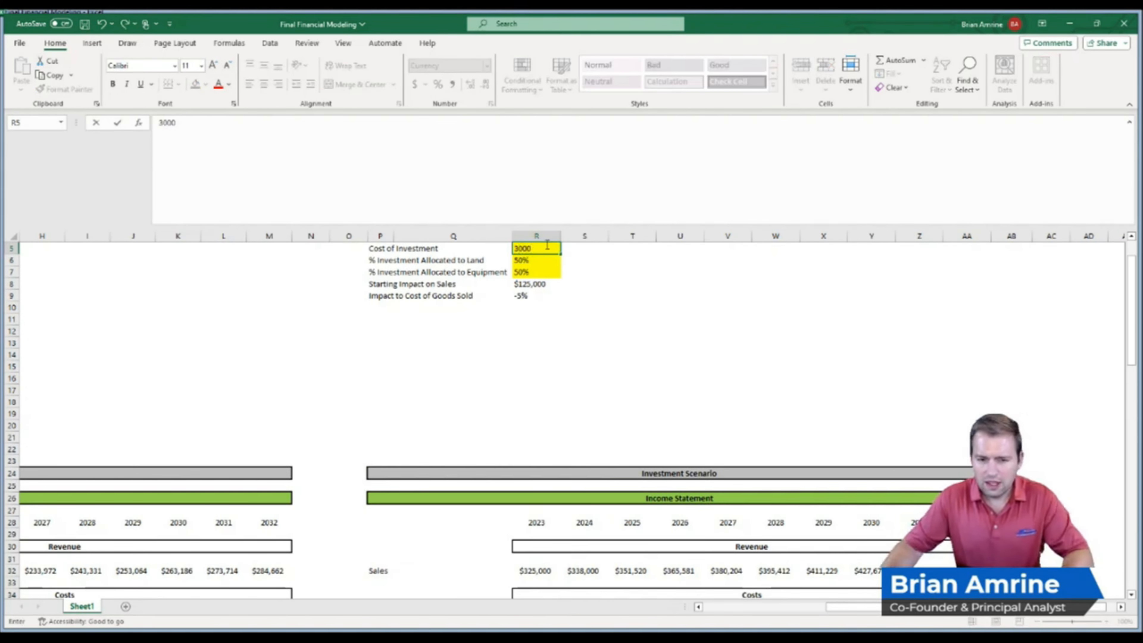
{"action": "key", "text": "Escape"}
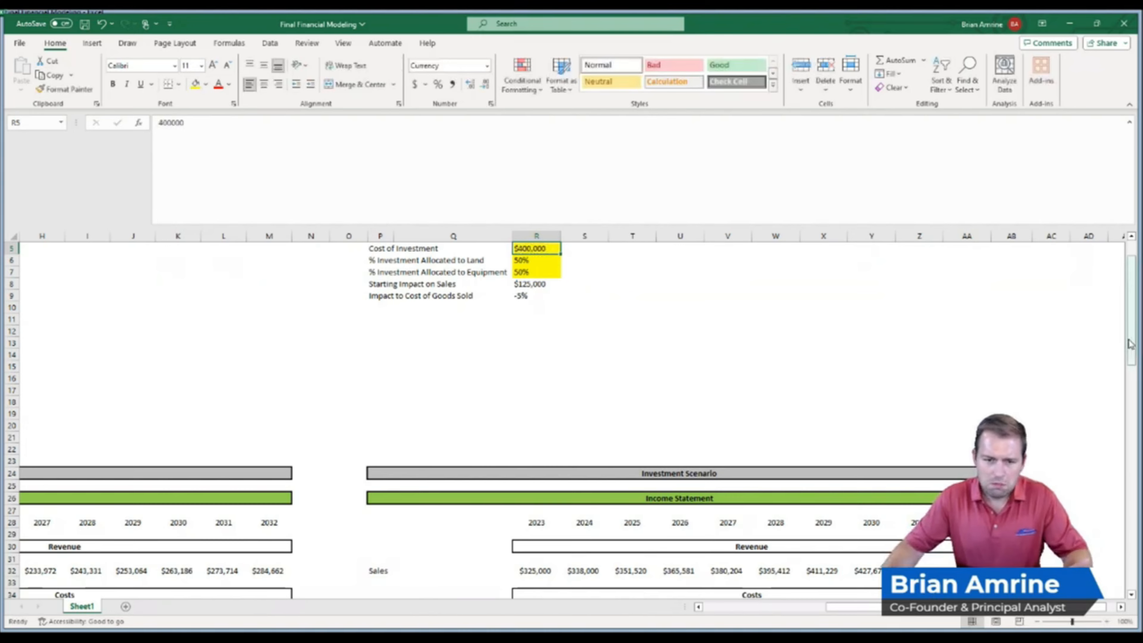
Set the Cost of Investment input to $300,000
{"action": "left_click_drag", "start_coordinate": [1130, 344], "coordinate": [1123, 477]}
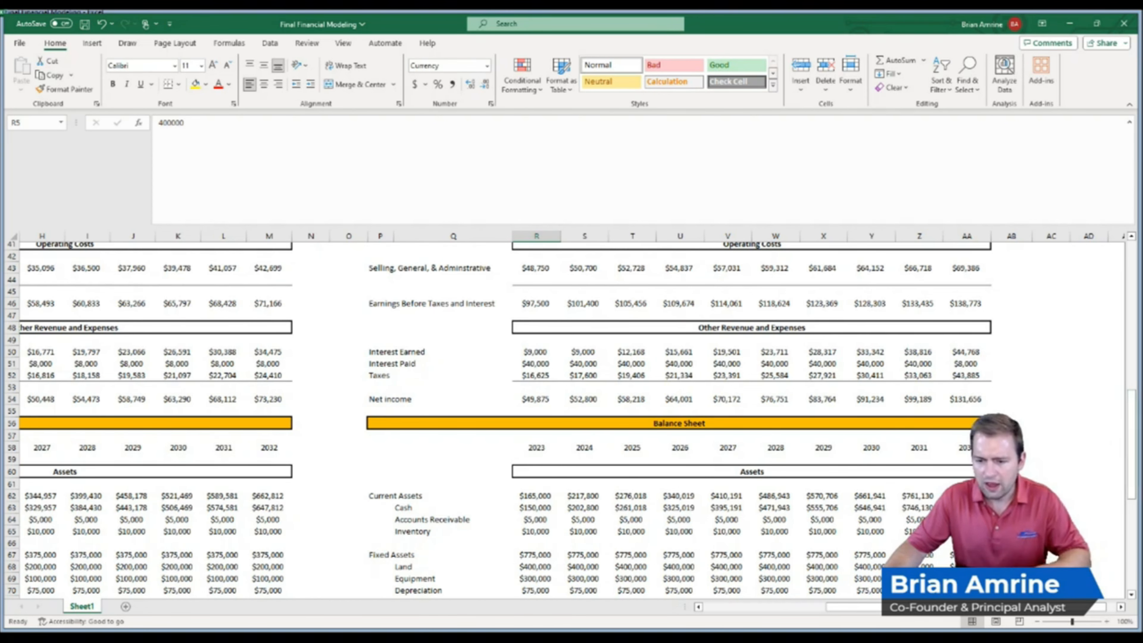
{"action": "left_click", "coordinate": [1011, 495]}
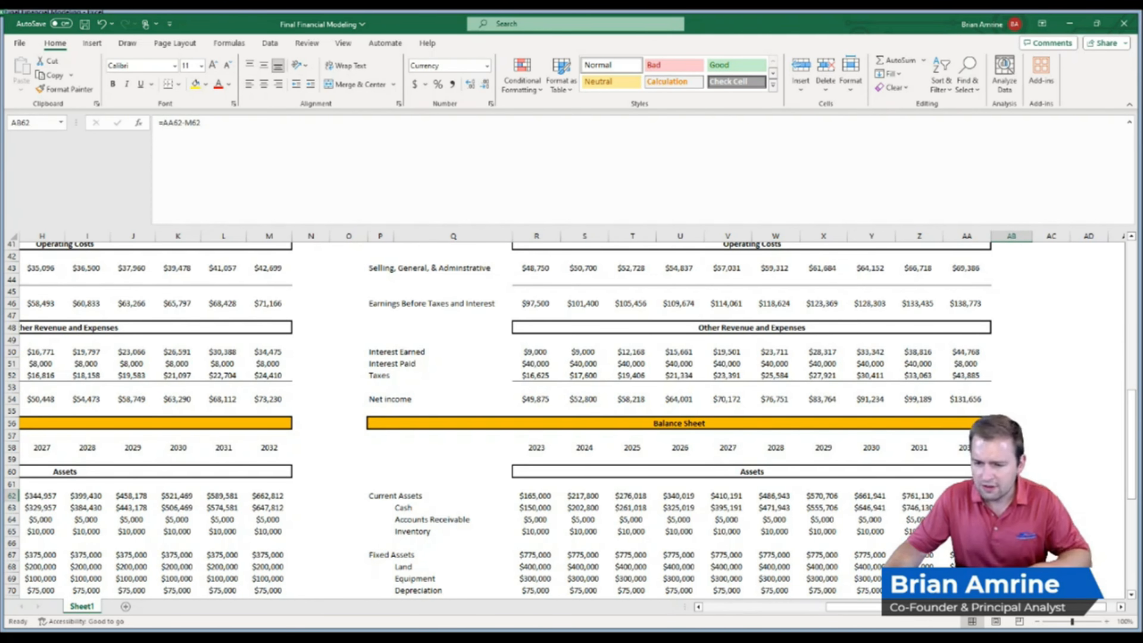
{"action": "left_click_drag", "start_coordinate": [1133, 473], "coordinate": [1135, 320]}
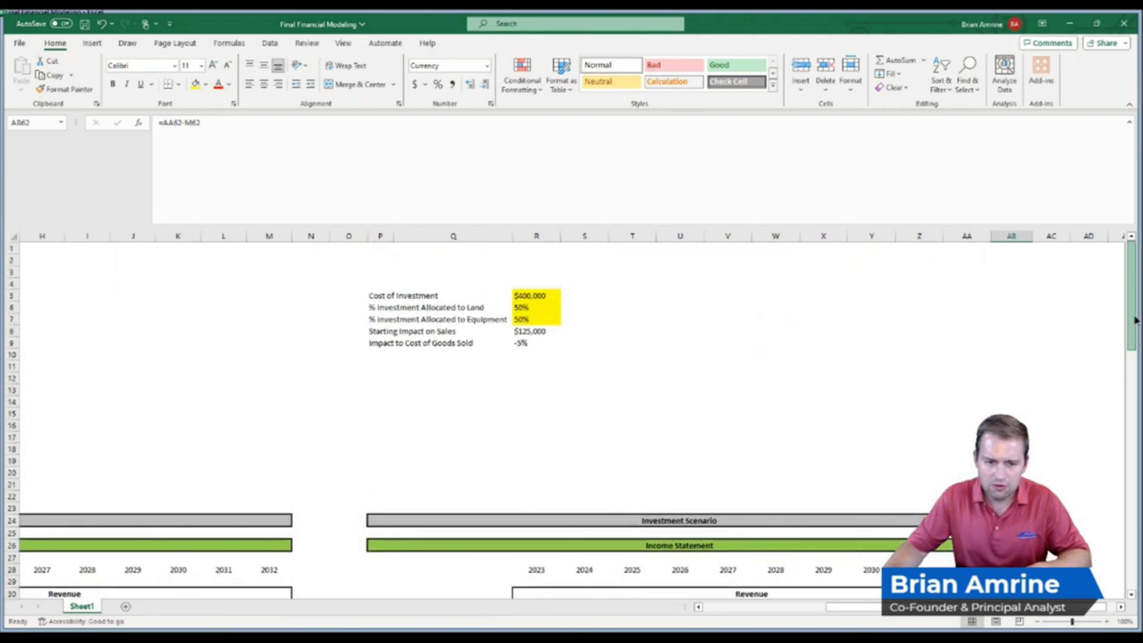
{"action": "left_click", "coordinate": [524, 296]}
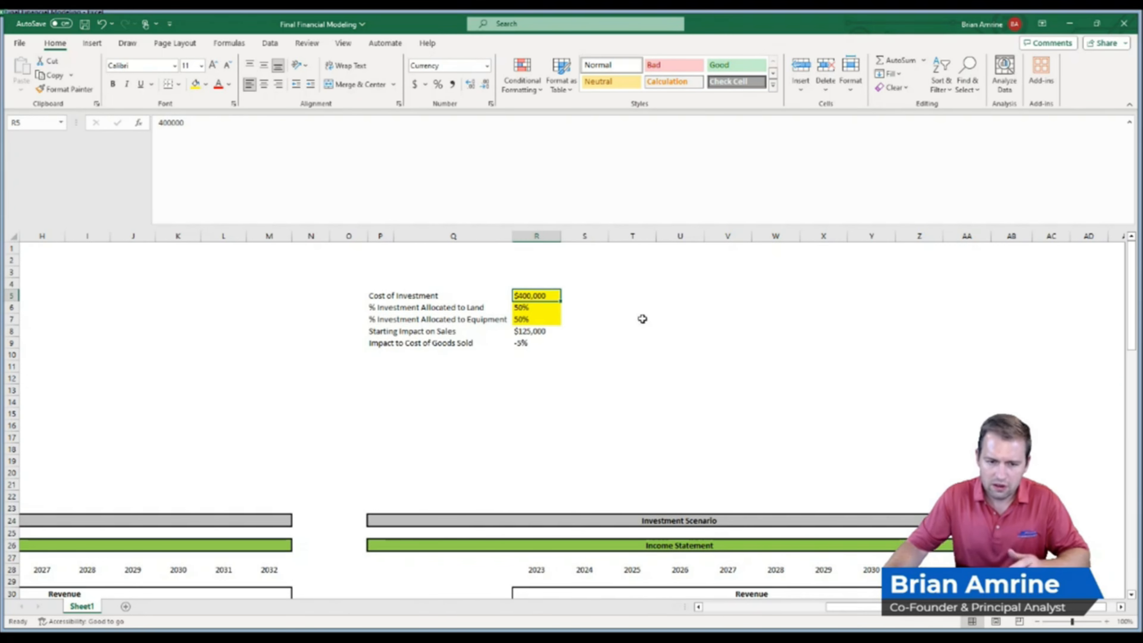
{"action": "type", "text": "300,"}
{"action": "type", "text": "0"}
{"action": "type", "text": "00"}
{"action": "key", "text": "Return"}
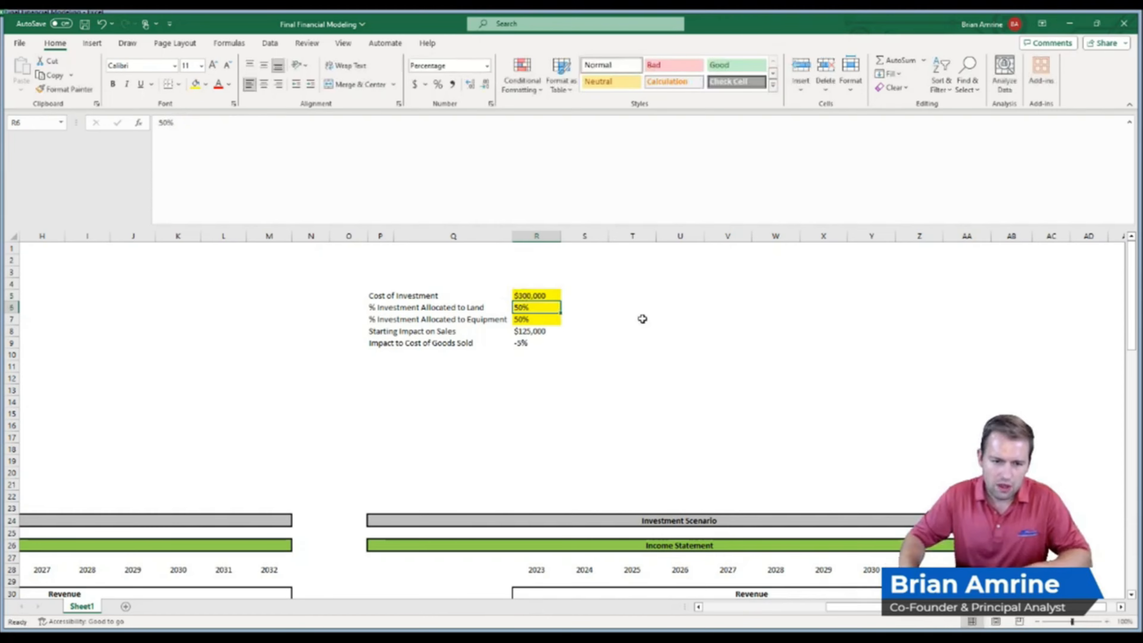
Set the Cost of Investment input to $290,000
{"action": "left_click_drag", "start_coordinate": [1127, 276], "coordinate": [1136, 434]}
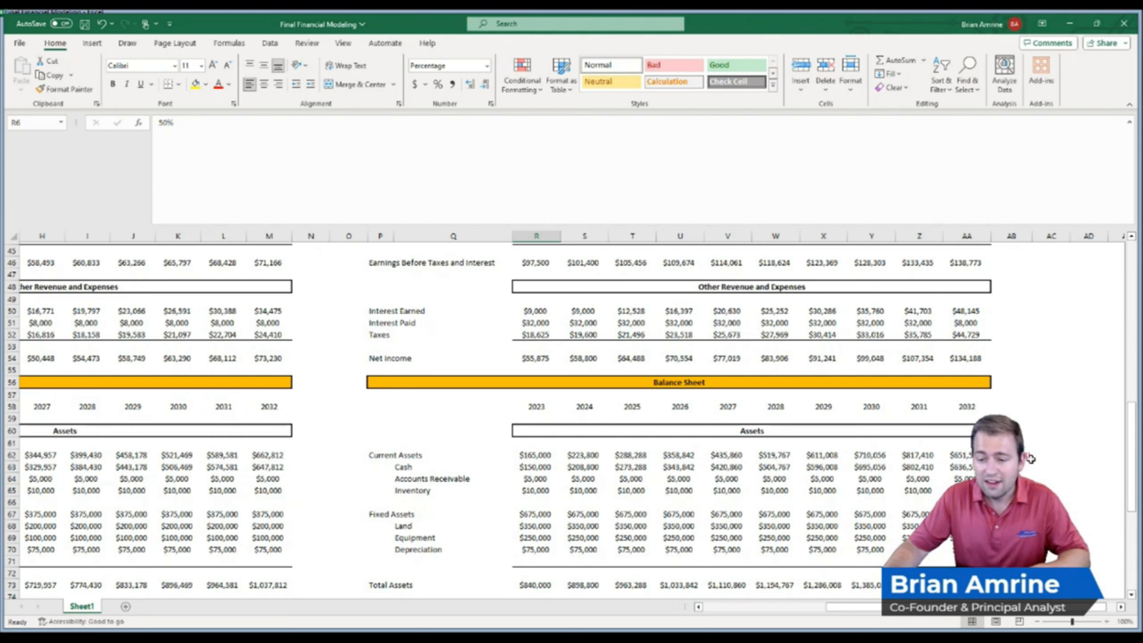
{"action": "left_click", "coordinate": [1028, 455]}
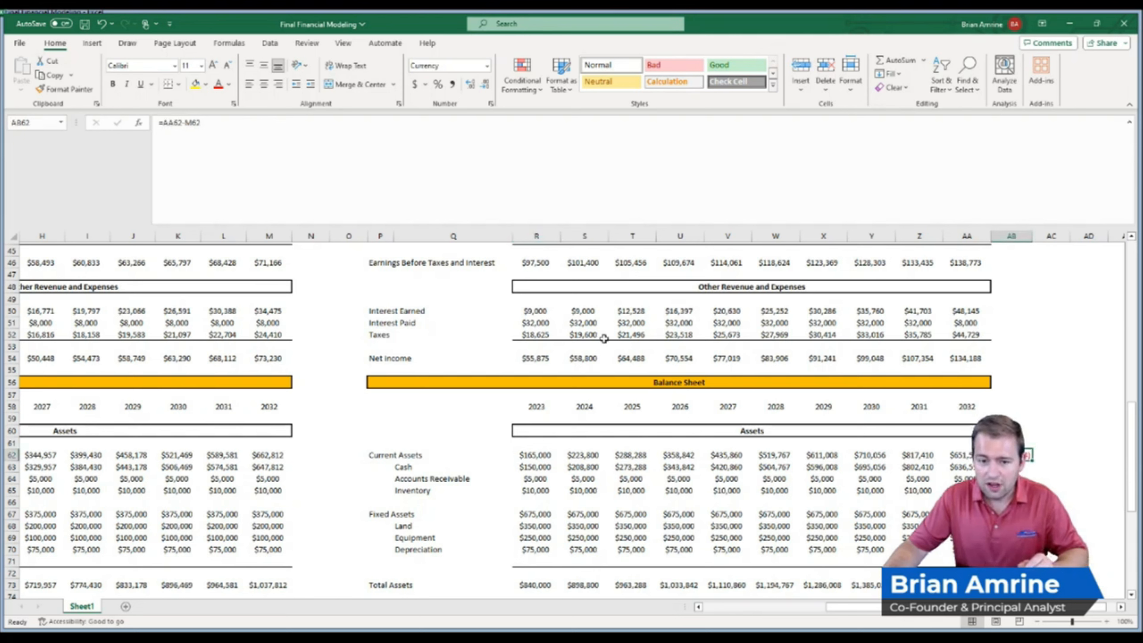
{"action": "left_click_drag", "start_coordinate": [579, 324], "coordinate": [736, 318]}
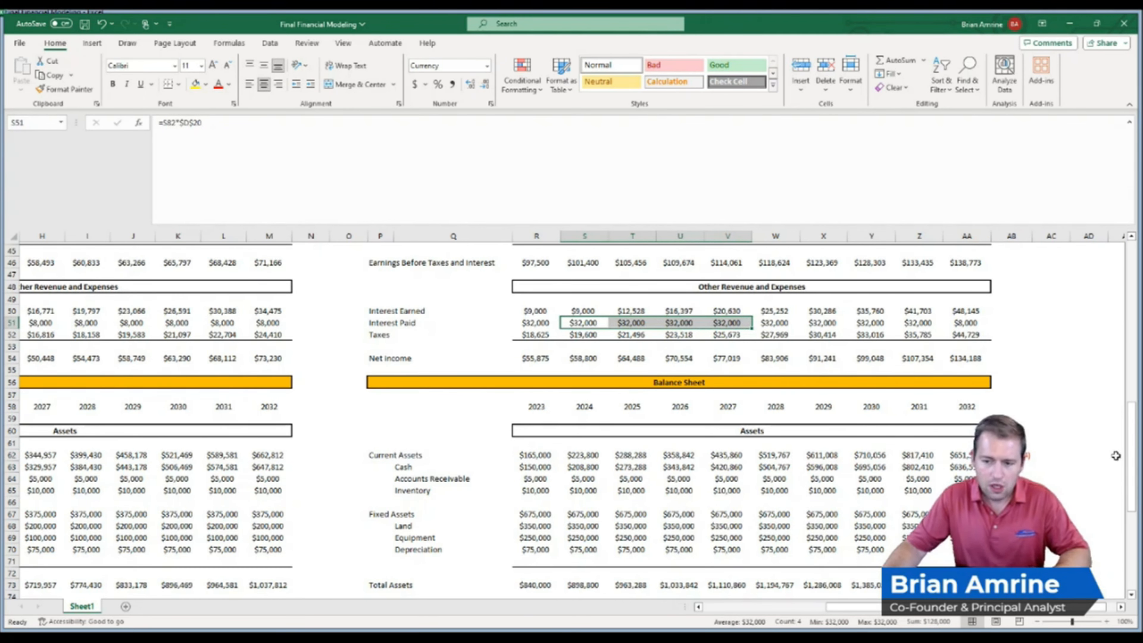
{"action": "left_click_drag", "start_coordinate": [1133, 443], "coordinate": [1133, 288]}
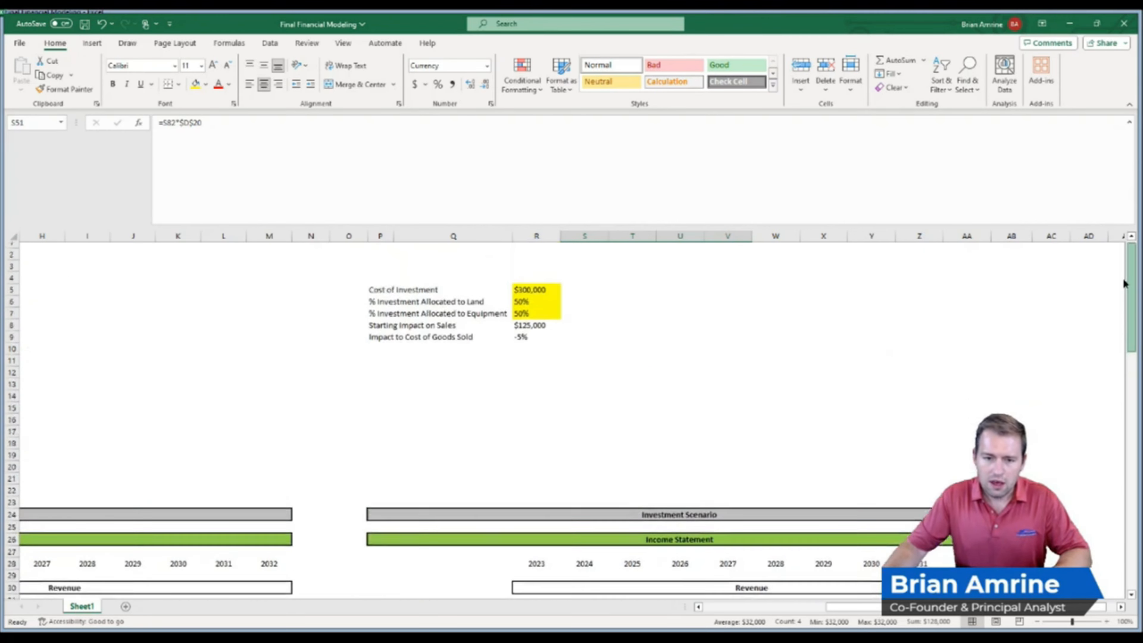
{"action": "left_click", "coordinate": [532, 295]}
{"action": "type", "text": "29"}
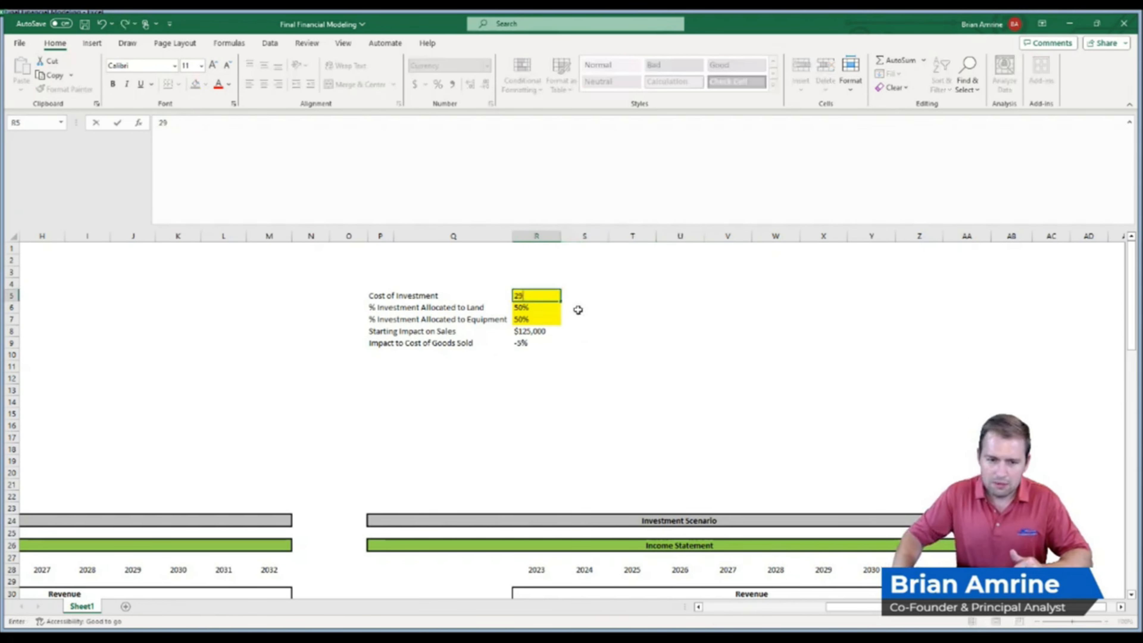
{"action": "type", "text": "0,000"}
{"action": "key", "text": "Return"}
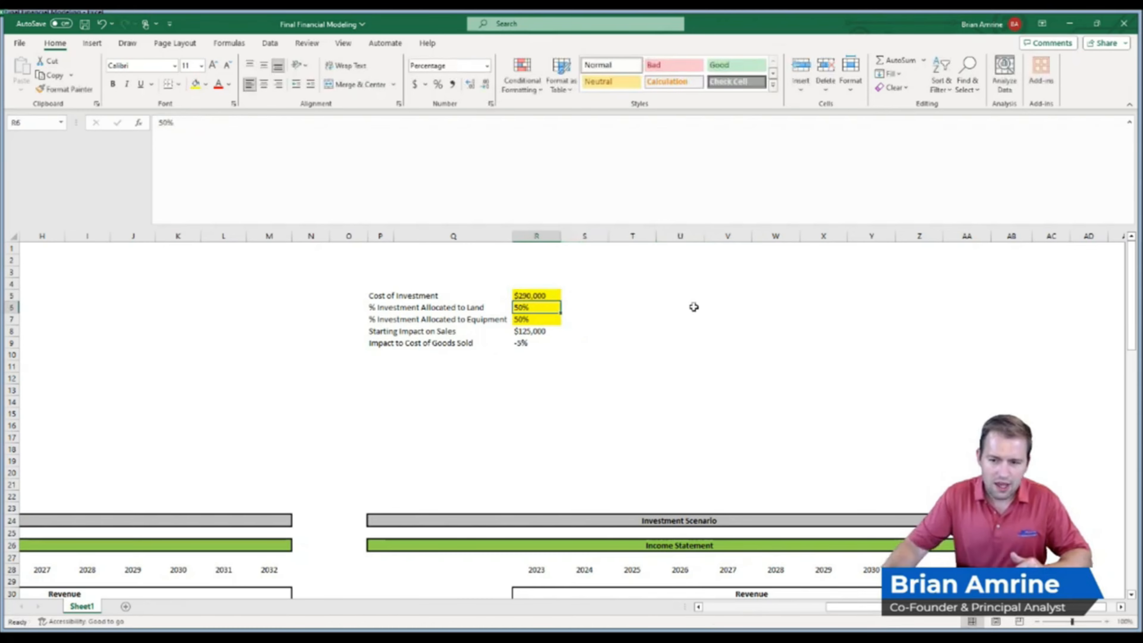
Compare the two scenarios' 2032 current assets, taxes and net income formulas, then return to the Cost of Investment input
{"action": "left_click_drag", "start_coordinate": [1131, 291], "coordinate": [1138, 454]}
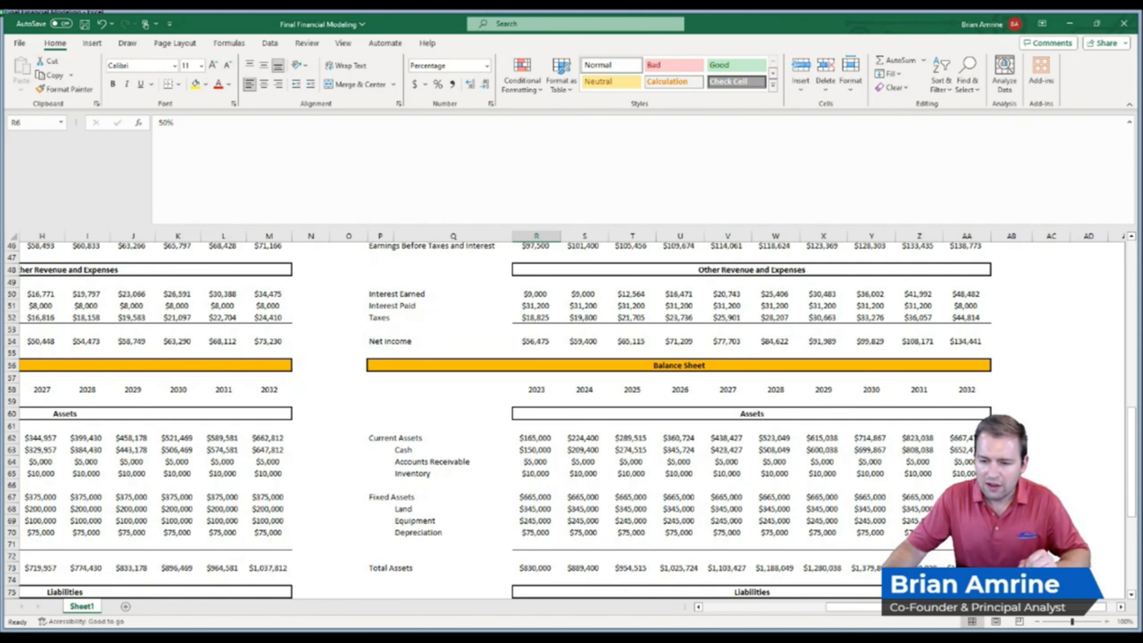
{"action": "left_click", "coordinate": [967, 437]}
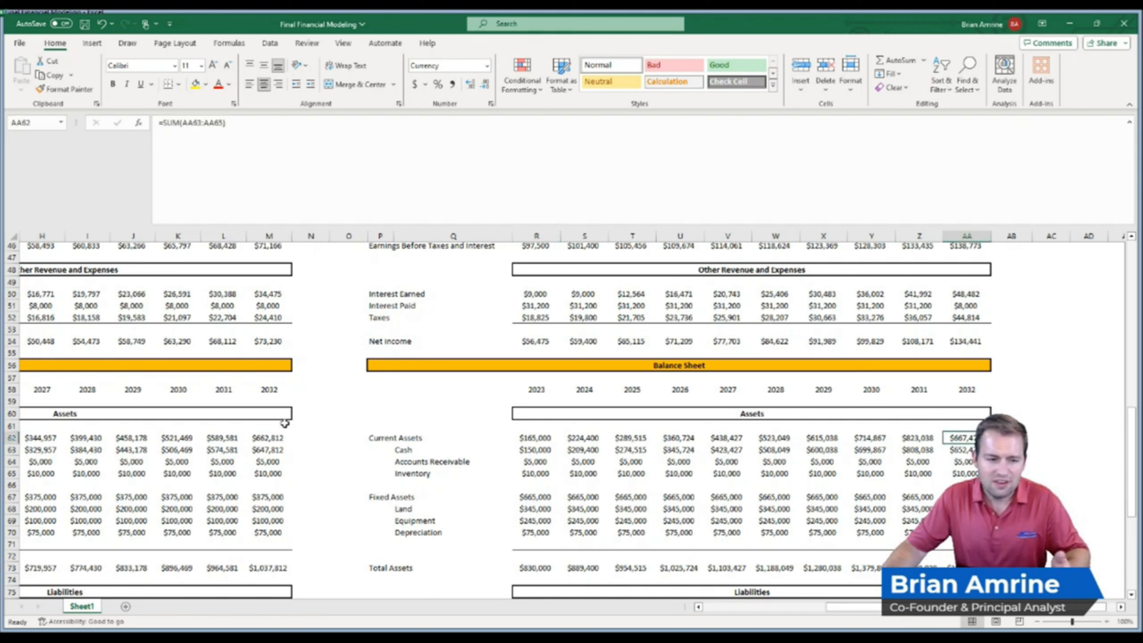
{"action": "left_click", "coordinate": [254, 441]}
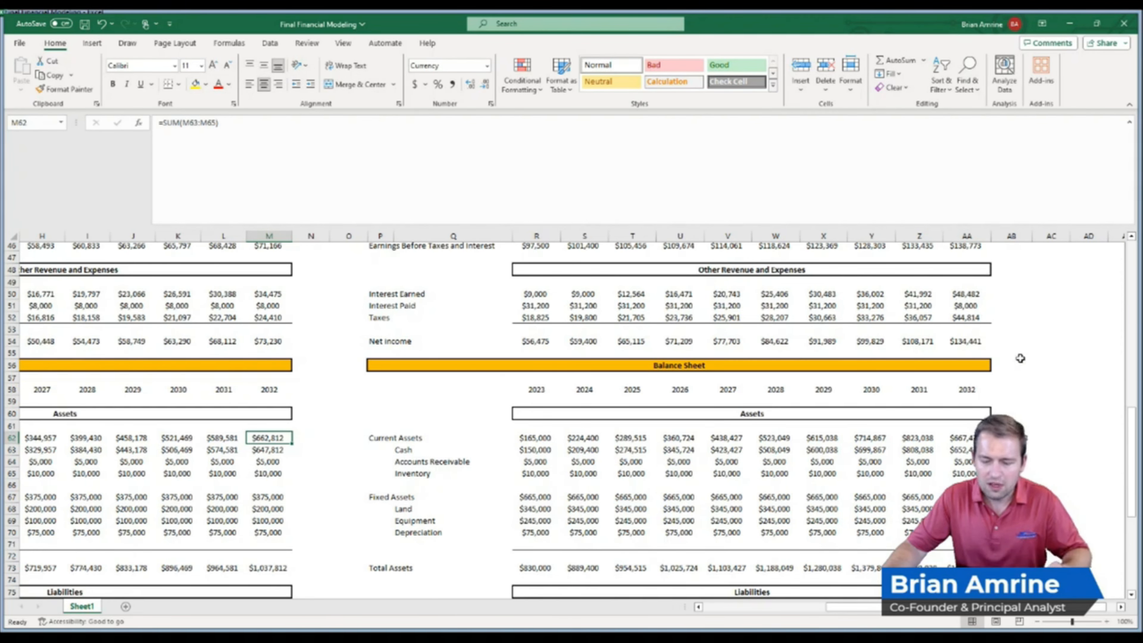
{"action": "left_click_drag", "start_coordinate": [1129, 430], "coordinate": [1134, 455]}
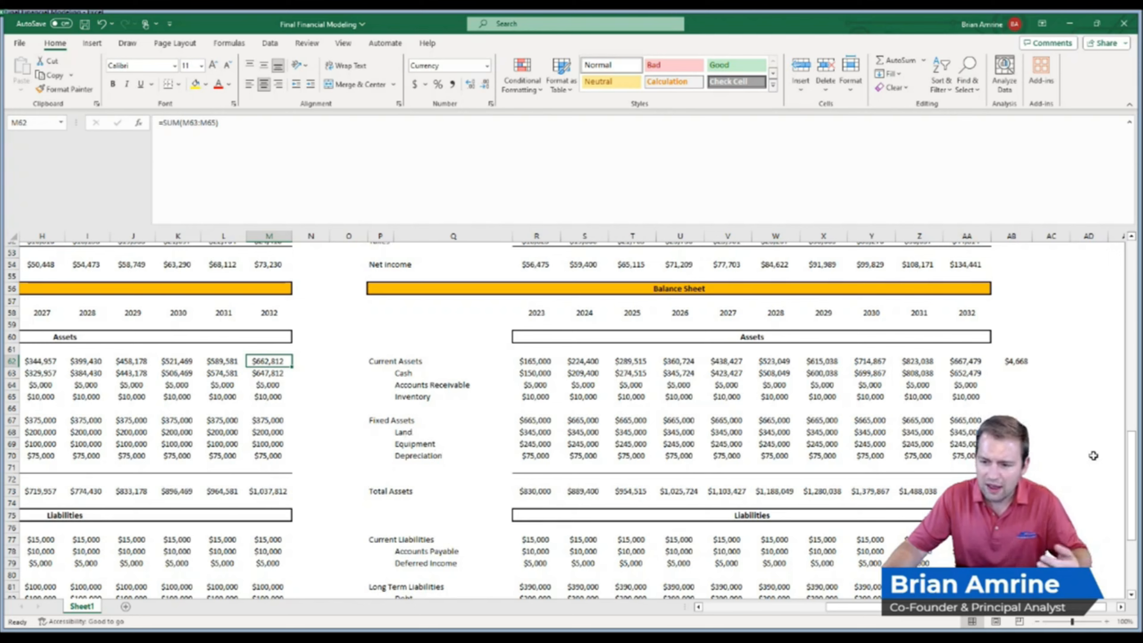
{"action": "left_click_drag", "start_coordinate": [1130, 445], "coordinate": [1139, 369]}
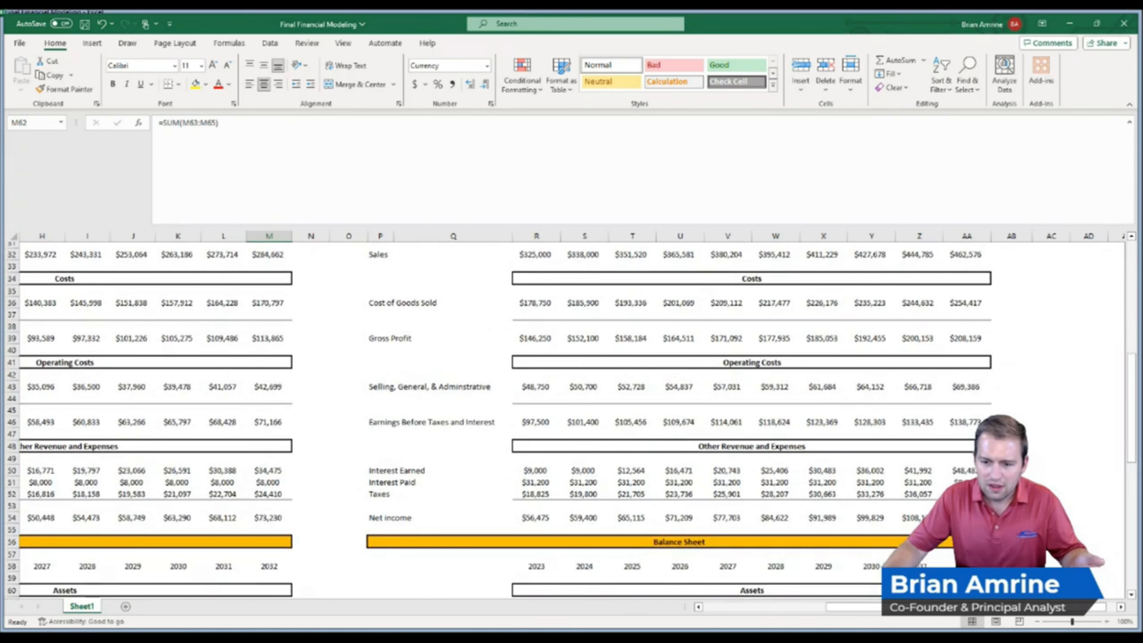
{"action": "left_click", "coordinate": [947, 494]}
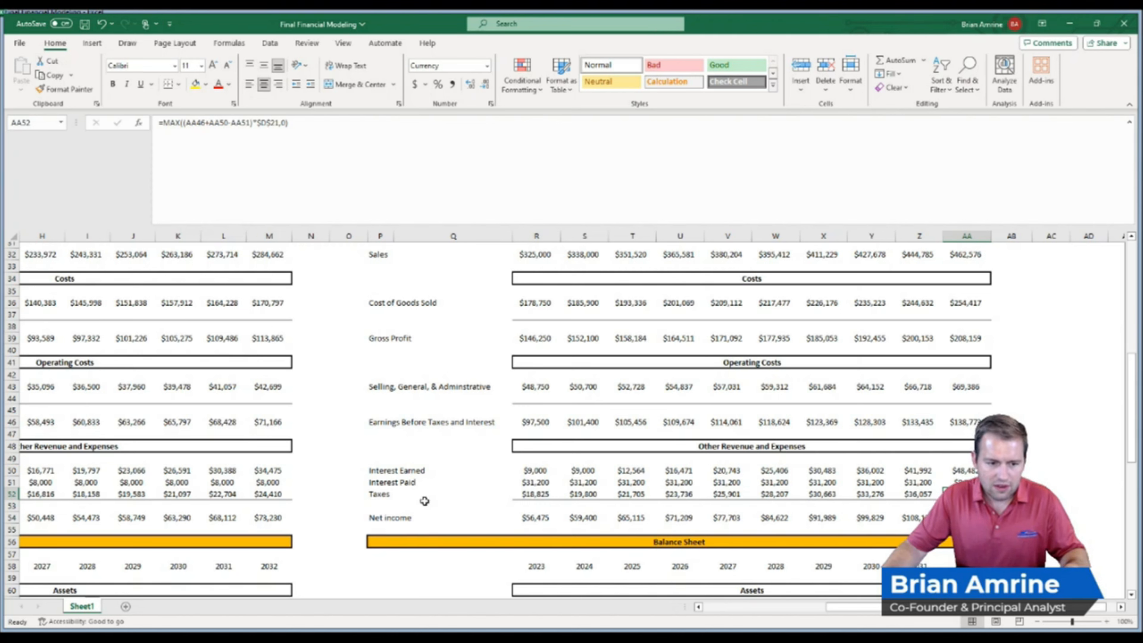
{"action": "left_click", "coordinate": [279, 497]}
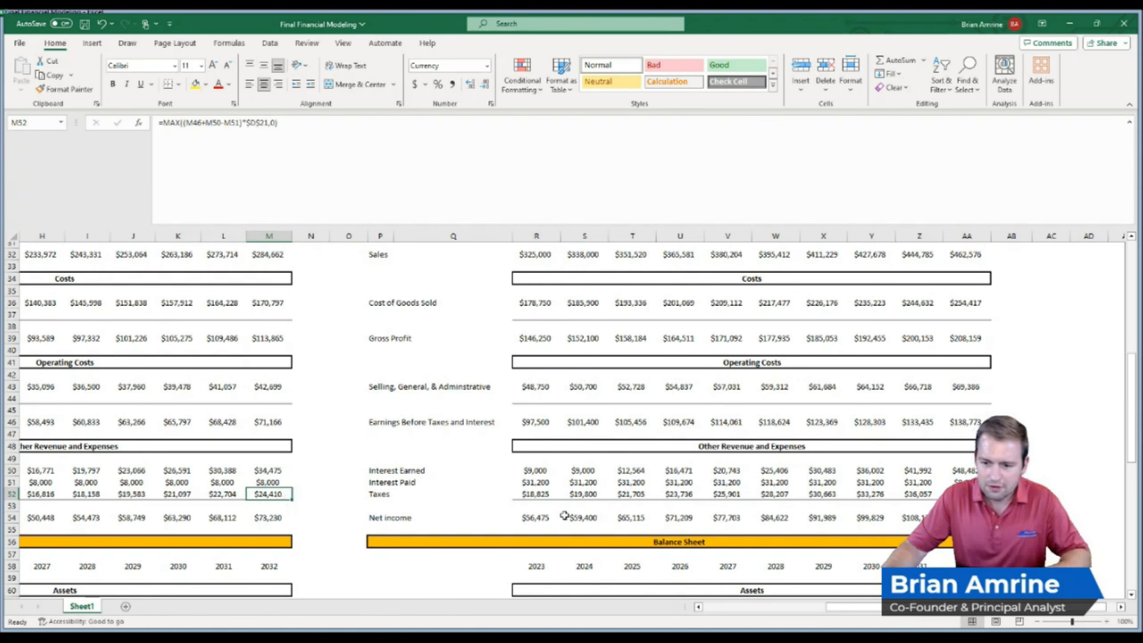
{"action": "left_click", "coordinate": [965, 518]}
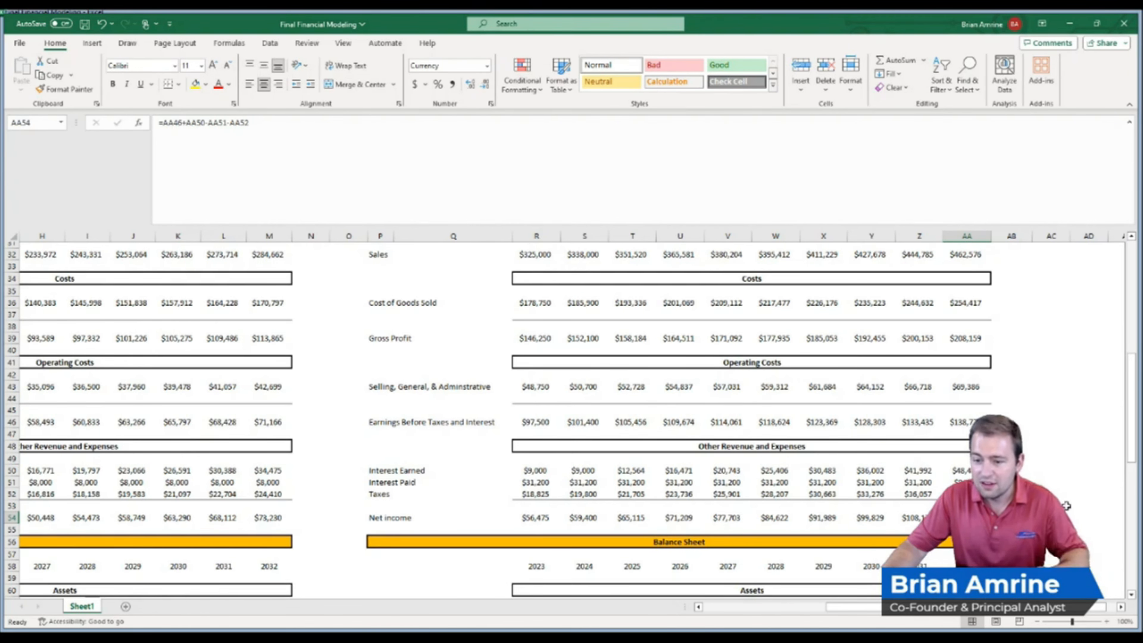
{"action": "left_click_drag", "start_coordinate": [1131, 459], "coordinate": [1124, 553]}
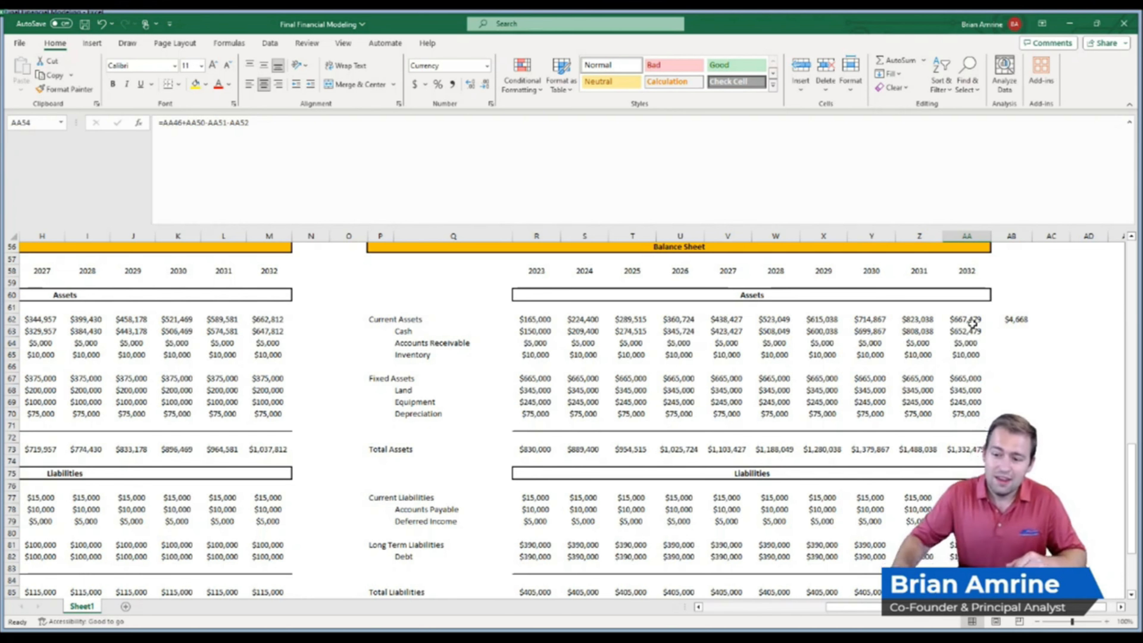
{"action": "left_click_drag", "start_coordinate": [1131, 552], "coordinate": [1133, 348]}
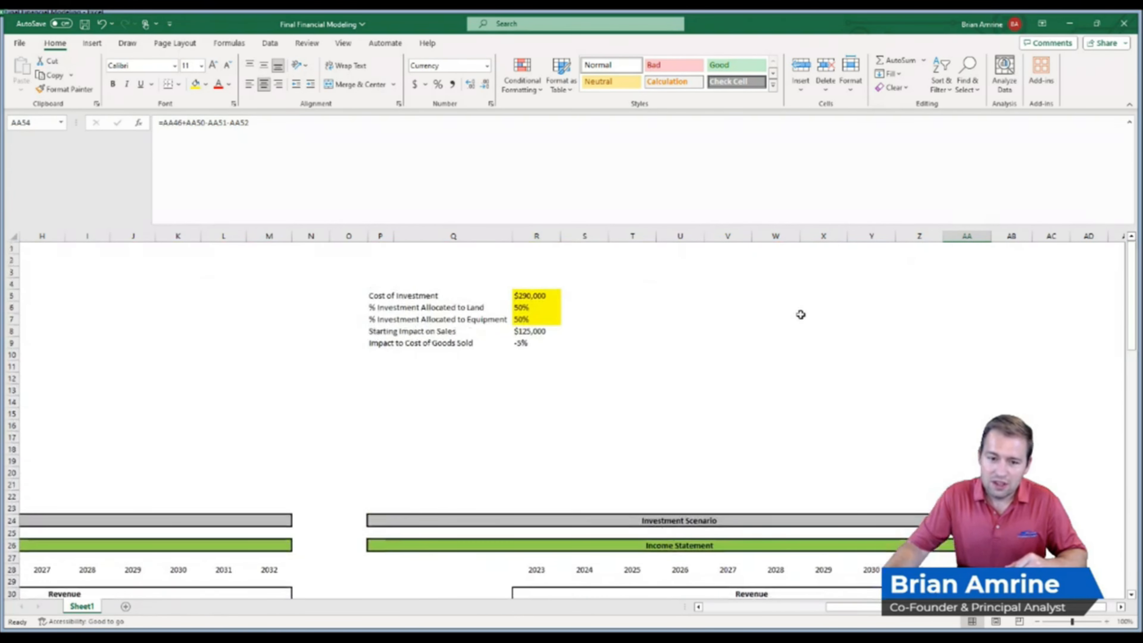
{"action": "left_click", "coordinate": [539, 297]}
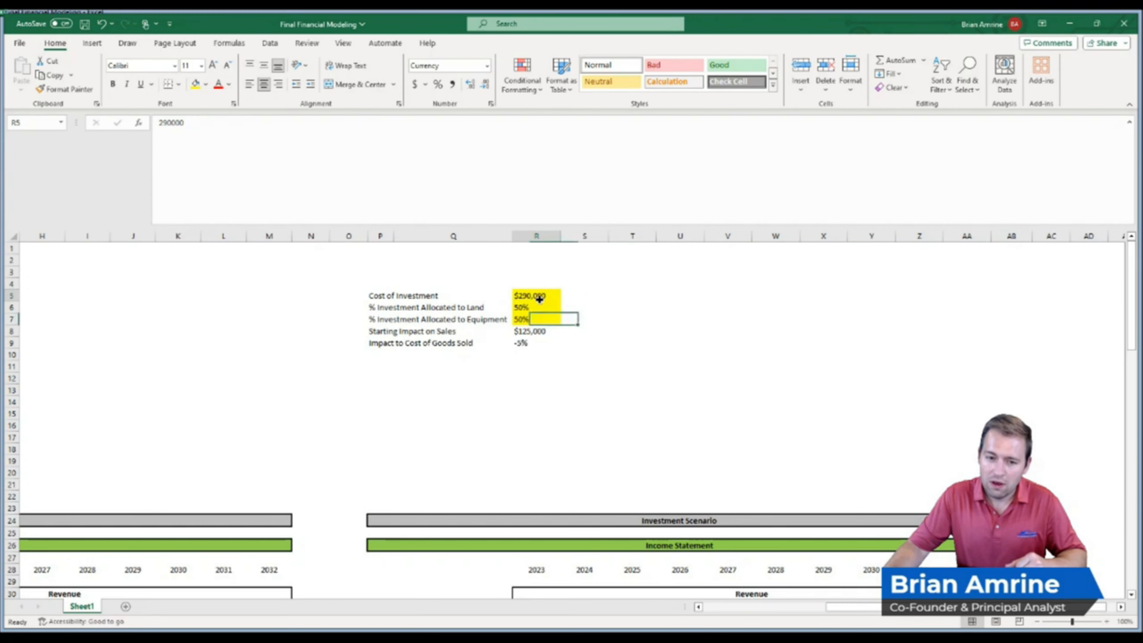